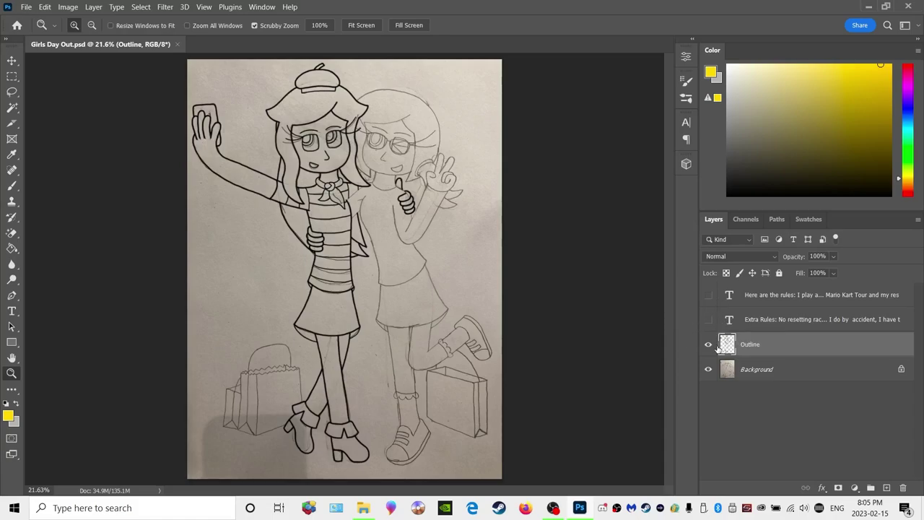
Display only the text layer with the main rules for review, and restore the Outline and Background layers
{"action": "left_click", "coordinate": [708, 344]}
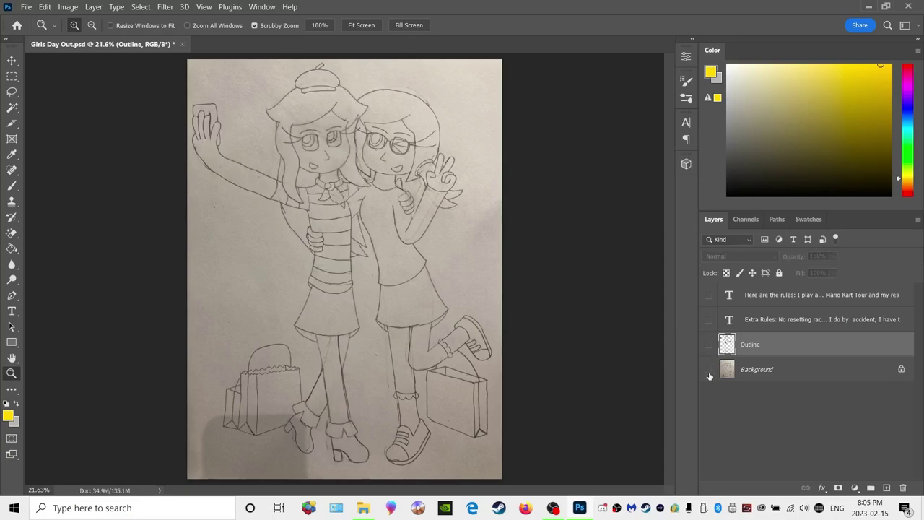
{"action": "left_click", "coordinate": [708, 369]}
{"action": "left_click", "coordinate": [710, 294]}
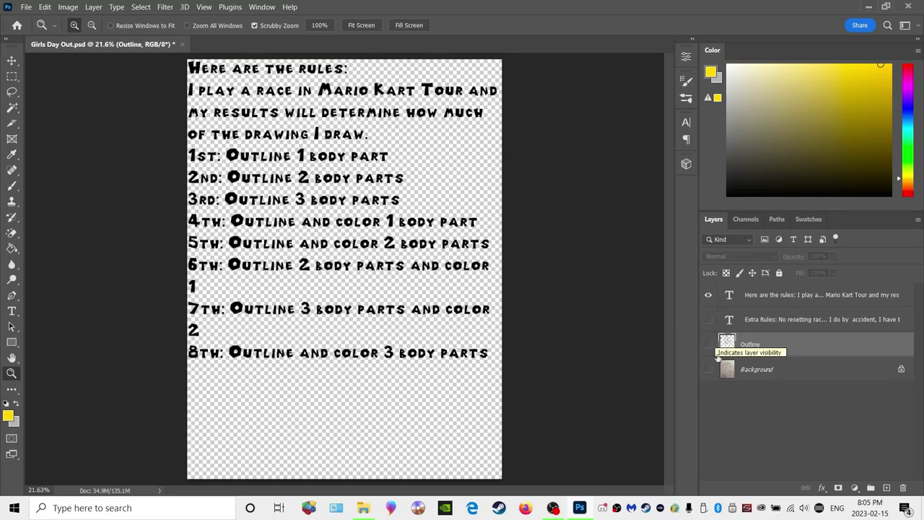
{"action": "left_click", "coordinate": [709, 294]}
{"action": "left_click_drag", "start_coordinate": [707, 367], "coordinate": [707, 344]}
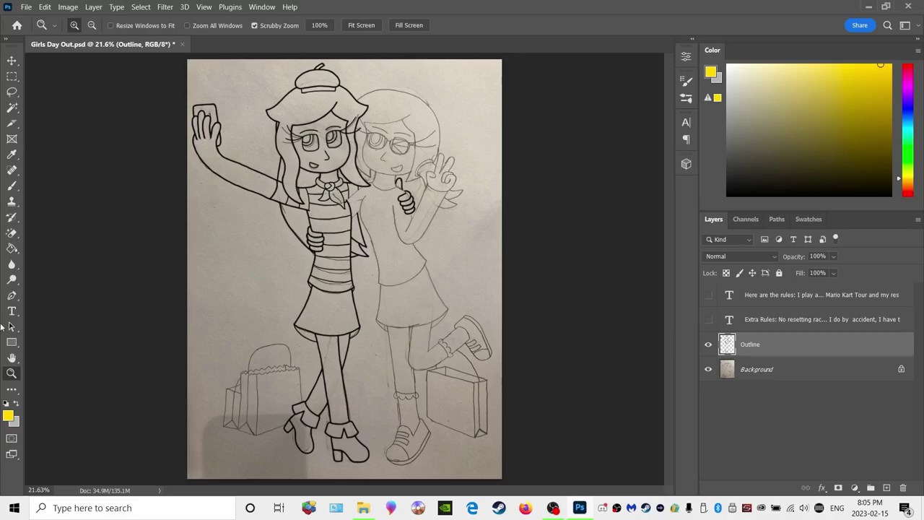
Reset the colours to default black and set up a soft round brush at 15 px with 0% hardness
{"action": "key", "text": "d"}
{"action": "left_click", "coordinate": [487, 173]}
{"action": "left_click_drag", "start_coordinate": [417, 156], "coordinate": [49, 220]}
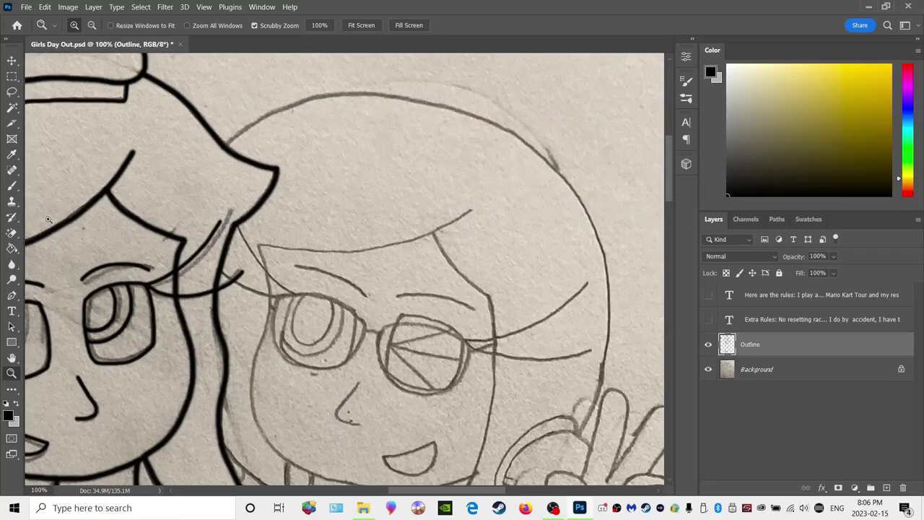
{"action": "left_click", "coordinate": [12, 186]}
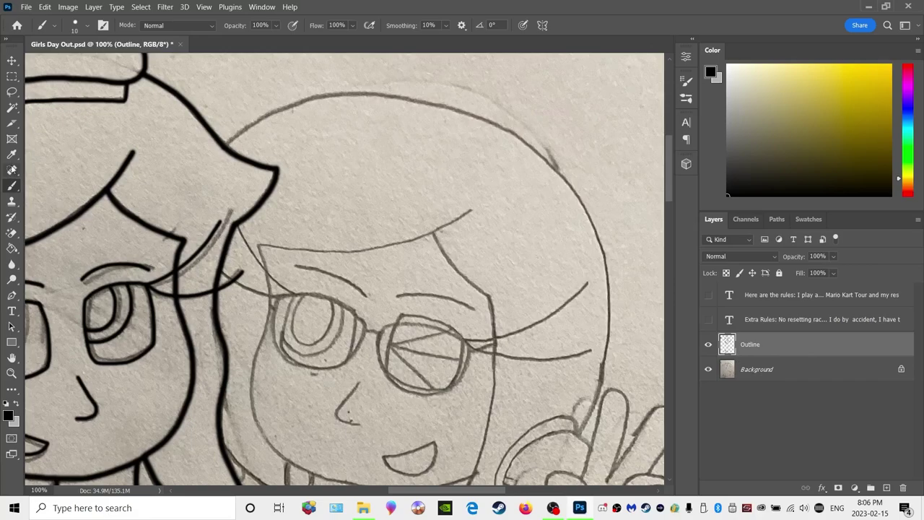
{"action": "left_click", "coordinate": [75, 29]}
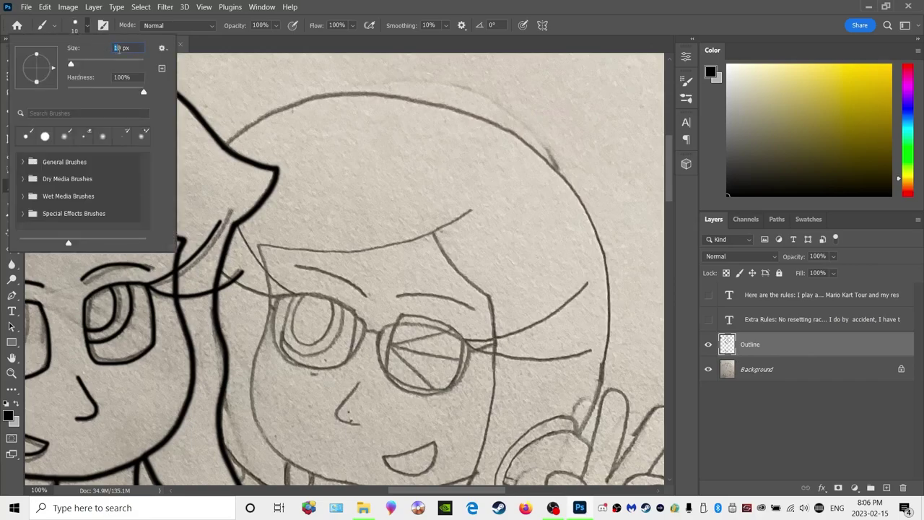
{"action": "type", "text": "15"}
{"action": "key", "text": "Return"}
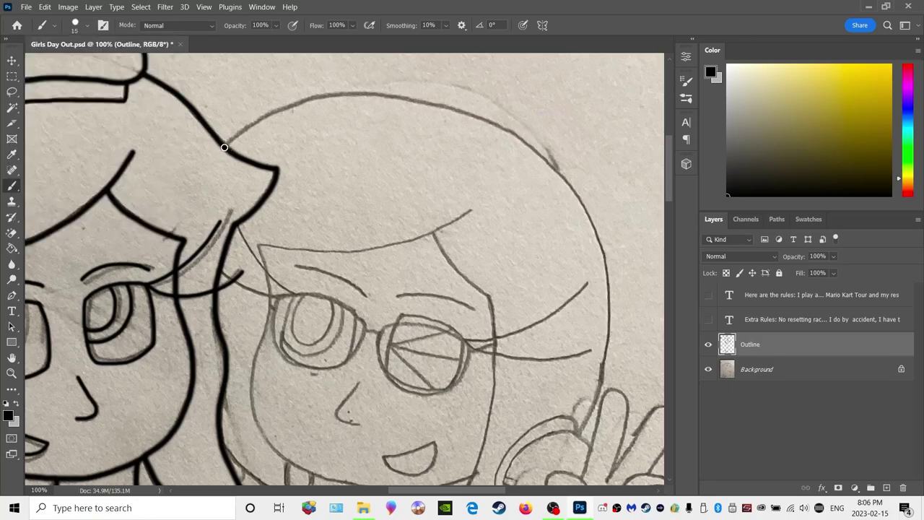
{"action": "left_click", "coordinate": [75, 26]}
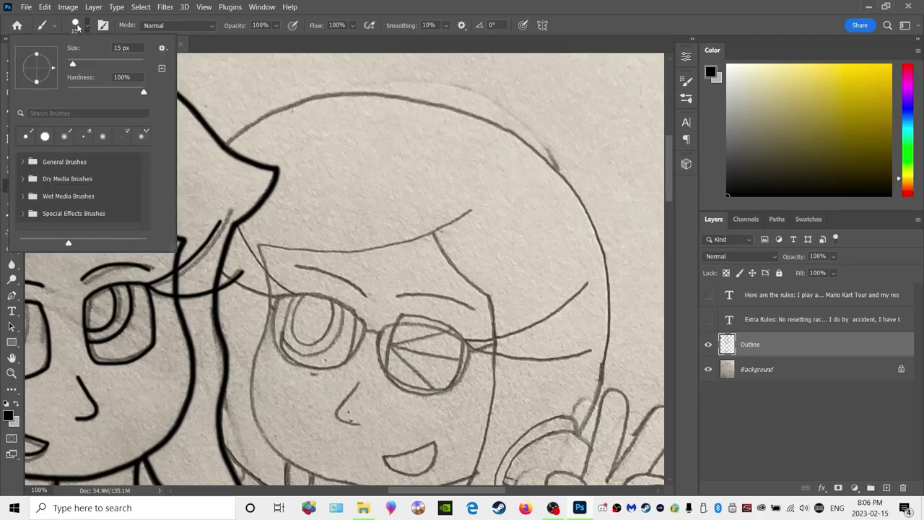
{"action": "left_click", "coordinate": [65, 136]}
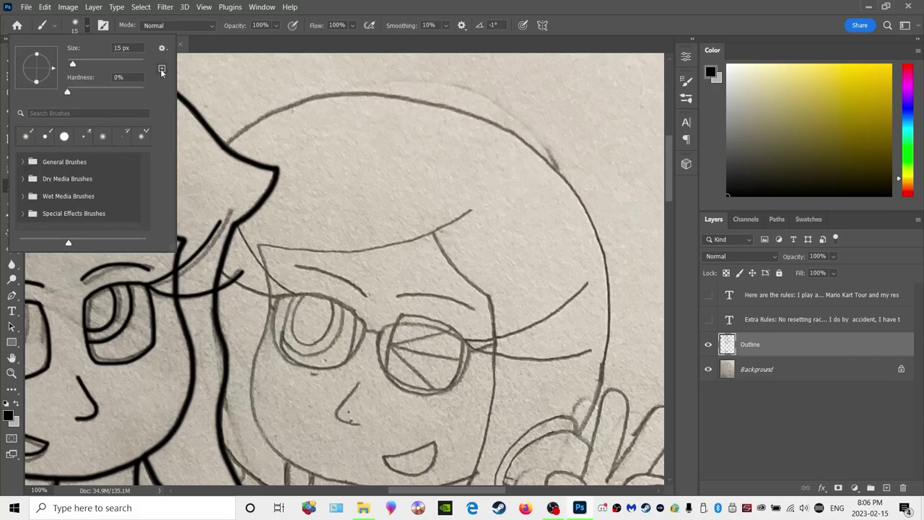
{"action": "key", "text": "Return"}
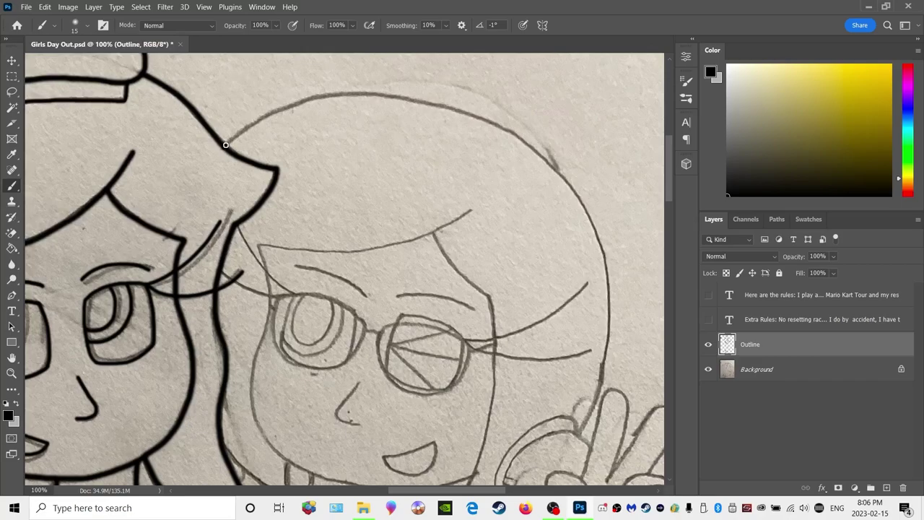
Ink the outer curve of the glasses-wearing girl's hair and the pointed lock beside her left cheek on the Outline layer
{"action": "mouse_move", "coordinate": [229, 141]}
{"action": "left_mouse_down"}
{"action": "mouse_move", "coordinate": [304, 101]}
{"action": "mouse_move", "coordinate": [369, 94]}
{"action": "mouse_move", "coordinate": [469, 112]}
{"action": "mouse_move", "coordinate": [523, 138]}
{"action": "mouse_move", "coordinate": [568, 180]}
{"action": "mouse_move", "coordinate": [608, 266]}
{"action": "mouse_move", "coordinate": [610, 334]}
{"action": "mouse_move", "coordinate": [583, 433]}
{"action": "left_mouse_up"}
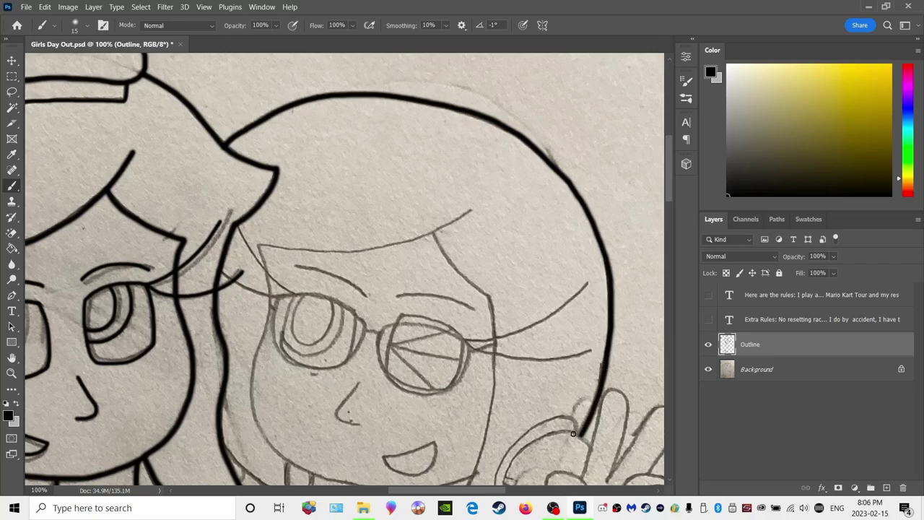
{"action": "scroll", "coordinate": [527, 407], "scroll_direction": "down", "scroll_amount": 3}
{"action": "scroll", "coordinate": [337, 361], "scroll_direction": "up", "scroll_amount": 3}
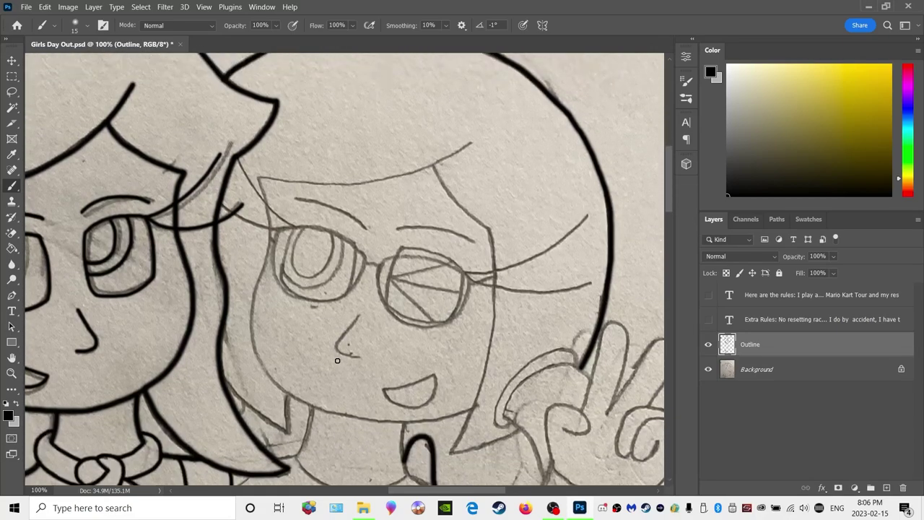
{"action": "scroll", "coordinate": [333, 360], "scroll_direction": "down", "scroll_amount": 2}
{"action": "scroll", "coordinate": [332, 359], "scroll_direction": "down", "scroll_amount": 1}
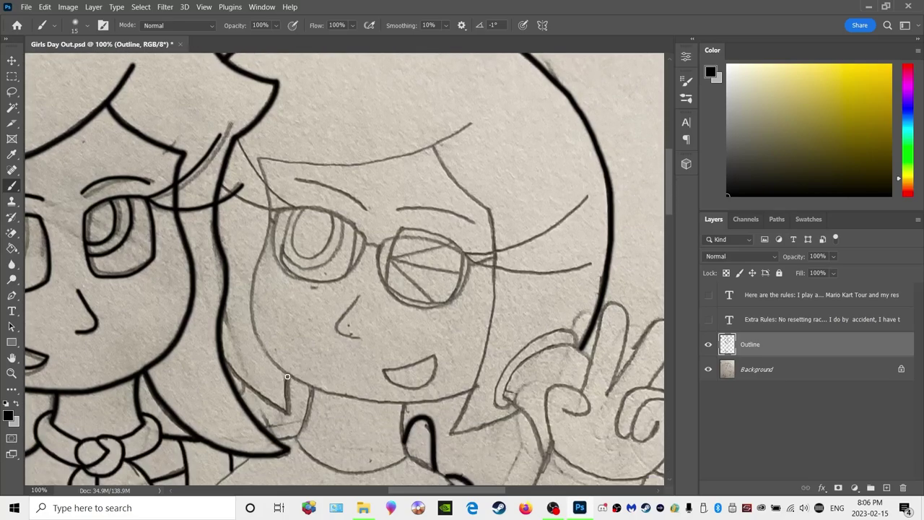
{"action": "mouse_move", "coordinate": [287, 378]}
{"action": "left_mouse_down"}
{"action": "mouse_move", "coordinate": [291, 413]}
{"action": "mouse_move", "coordinate": [256, 396]}
{"action": "mouse_move", "coordinate": [219, 347]}
{"action": "left_mouse_up"}
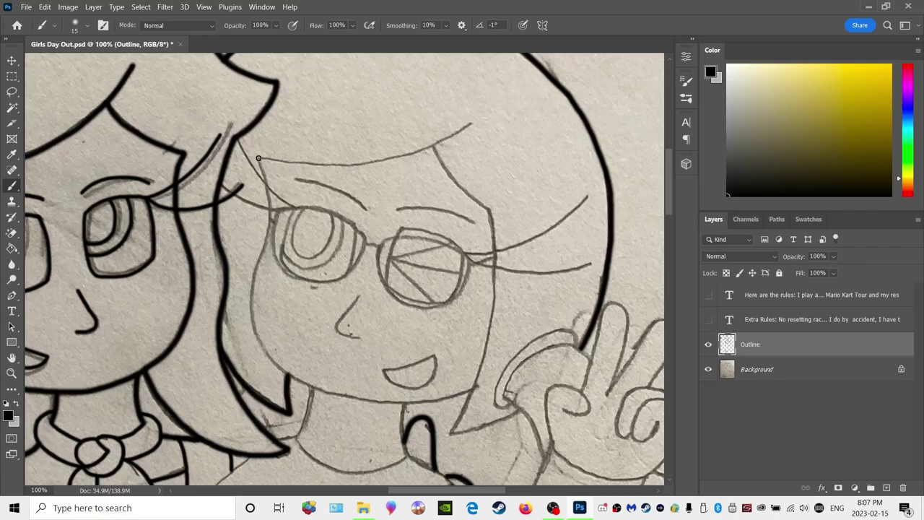
Ink the fringe and the inner hair edges framing both sides of the girl's face, including the pointed right lock
{"action": "mouse_move", "coordinate": [260, 160]}
{"action": "left_mouse_down"}
{"action": "mouse_move", "coordinate": [363, 164]}
{"action": "mouse_move", "coordinate": [473, 123]}
{"action": "left_mouse_up"}
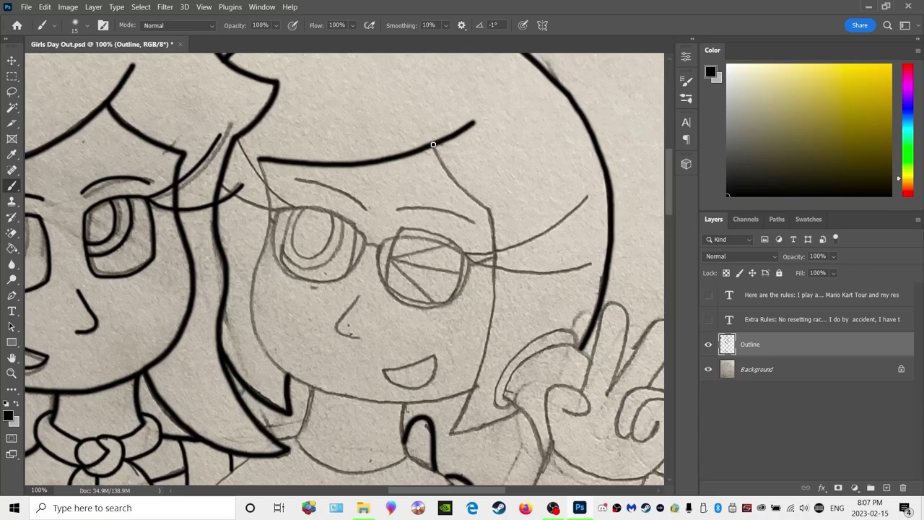
{"action": "mouse_move", "coordinate": [435, 150]}
{"action": "left_mouse_down"}
{"action": "mouse_move", "coordinate": [491, 199]}
{"action": "mouse_move", "coordinate": [496, 227]}
{"action": "mouse_move", "coordinate": [493, 301]}
{"action": "mouse_move", "coordinate": [453, 432]}
{"action": "mouse_move", "coordinate": [521, 411]}
{"action": "left_mouse_up"}
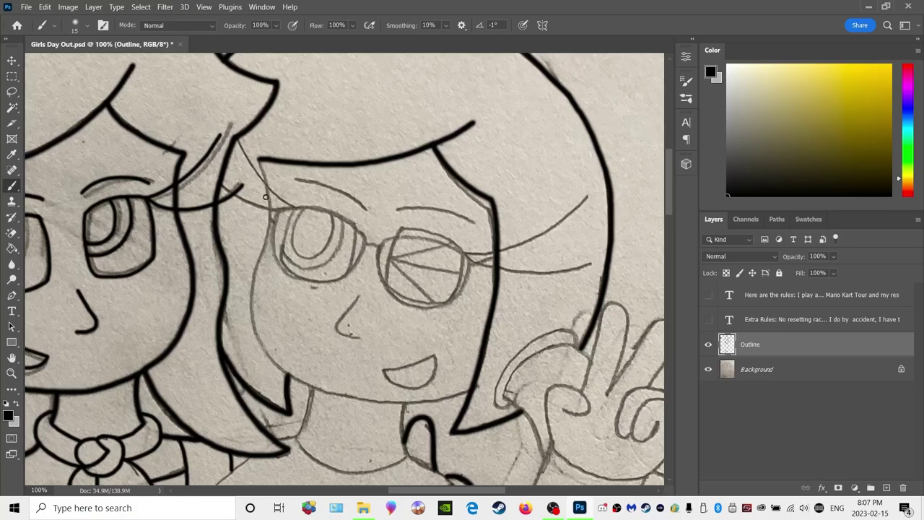
{"action": "mouse_move", "coordinate": [286, 373]}
{"action": "left_mouse_down"}
{"action": "mouse_move", "coordinate": [261, 346]}
{"action": "mouse_move", "coordinate": [251, 302]}
{"action": "mouse_move", "coordinate": [265, 221]}
{"action": "mouse_move", "coordinate": [260, 161]}
{"action": "left_mouse_up"}
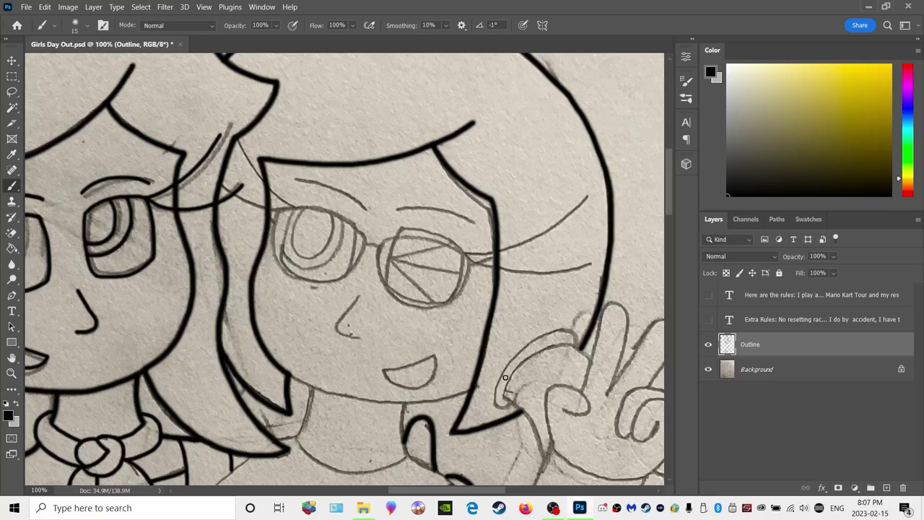
Ink the girl's chin line and the curved underside of her hair next to the raised hand
{"action": "scroll", "coordinate": [522, 357], "scroll_direction": "down", "scroll_amount": 2}
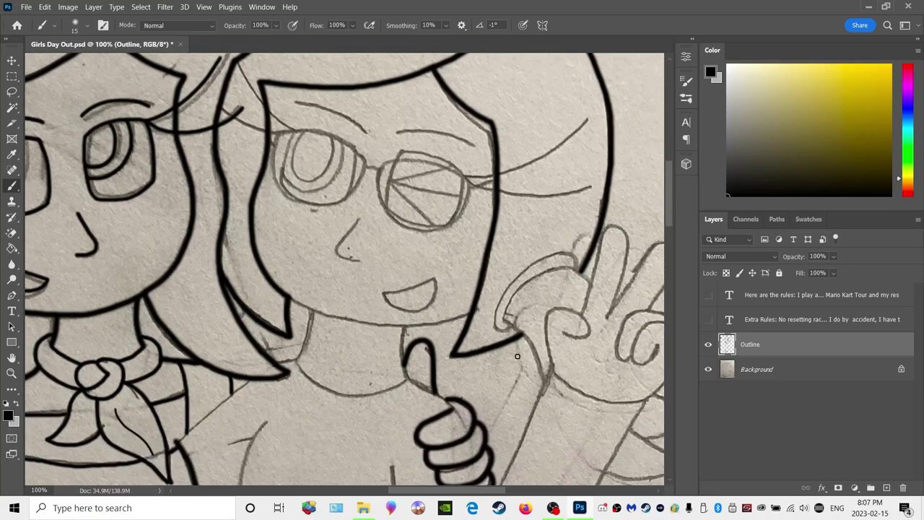
{"action": "mouse_move", "coordinate": [289, 297]}
{"action": "left_mouse_down"}
{"action": "mouse_move", "coordinate": [387, 324]}
{"action": "mouse_move", "coordinate": [470, 313]}
{"action": "left_mouse_up"}
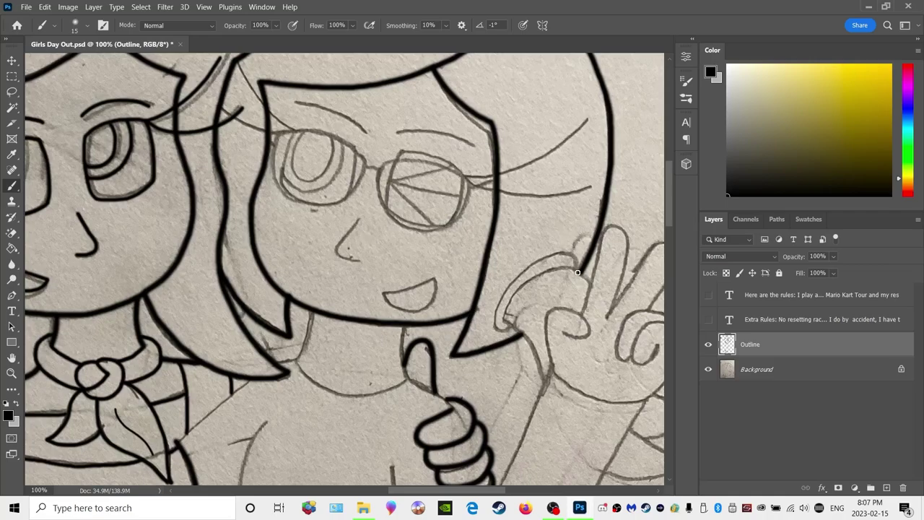
{"action": "mouse_move", "coordinate": [577, 271]}
{"action": "left_mouse_down"}
{"action": "mouse_move", "coordinate": [558, 253]}
{"action": "mouse_move", "coordinate": [512, 281]}
{"action": "mouse_move", "coordinate": [496, 326]}
{"action": "mouse_move", "coordinate": [522, 331]}
{"action": "left_mouse_up"}
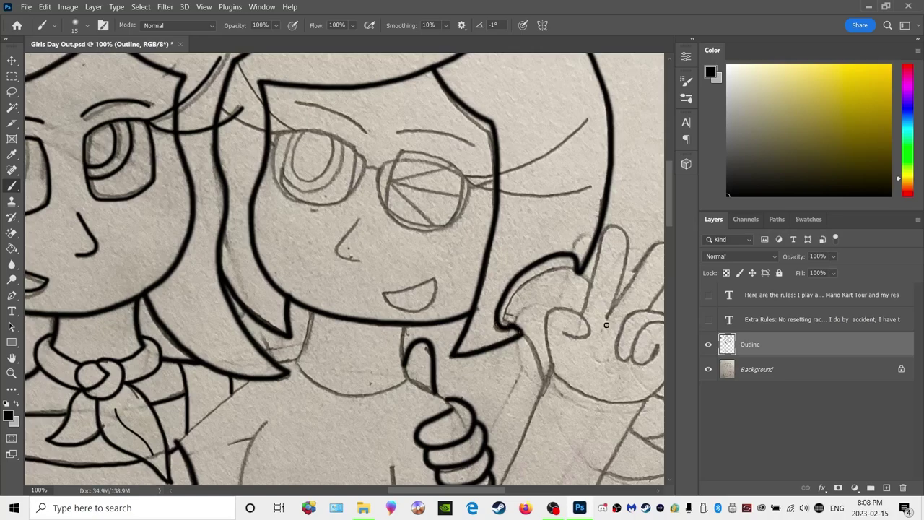
{"action": "scroll", "coordinate": [540, 324], "scroll_direction": "up", "scroll_amount": 3}
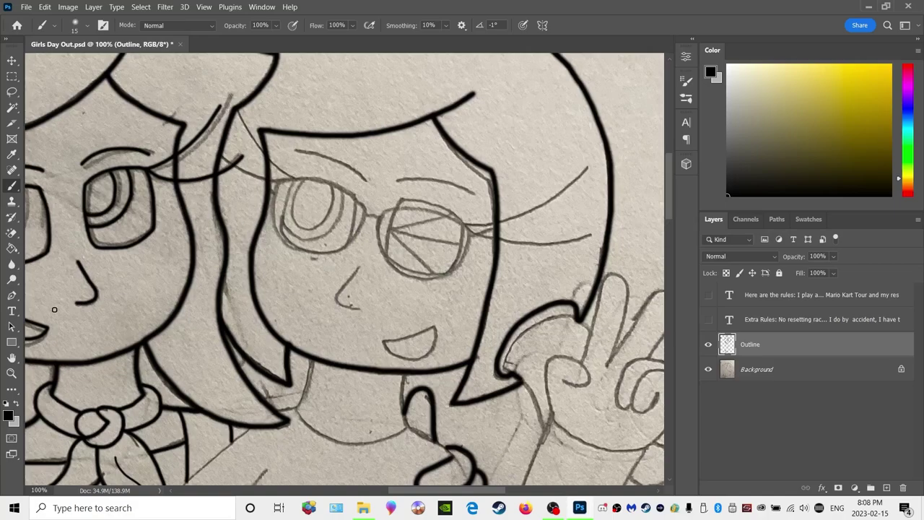
{"action": "scroll", "coordinate": [55, 308], "scroll_direction": "up", "scroll_amount": 3}
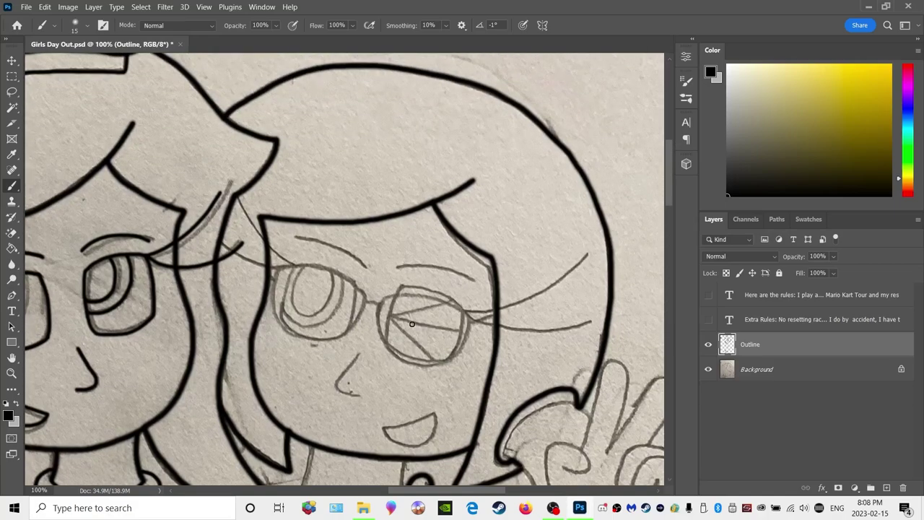
{"action": "scroll", "coordinate": [412, 324], "scroll_direction": "down", "scroll_amount": 2}
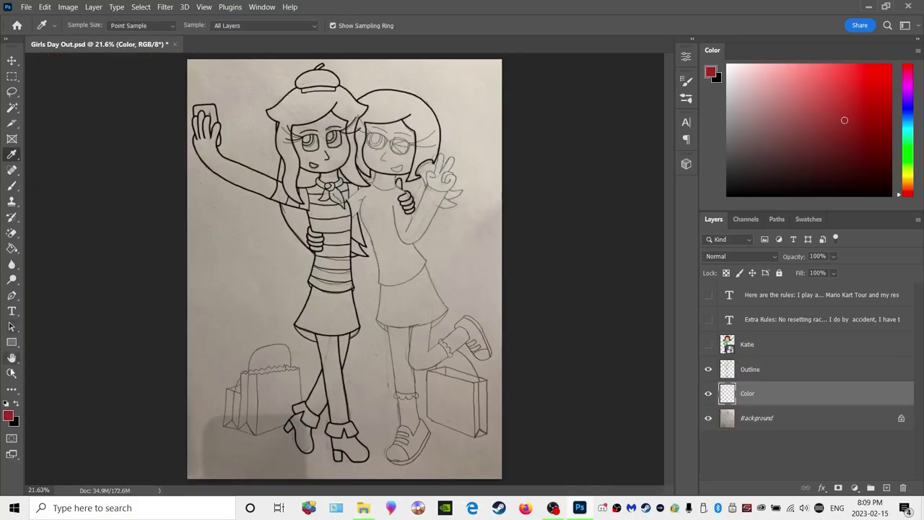
Select the inside of the right girl's hair on the Outline layer with the Magic Wand
{"action": "left_click", "coordinate": [11, 372]}
{"action": "left_click_drag", "start_coordinate": [375, 132], "coordinate": [417, 117]}
{"action": "left_click", "coordinate": [416, 117]}
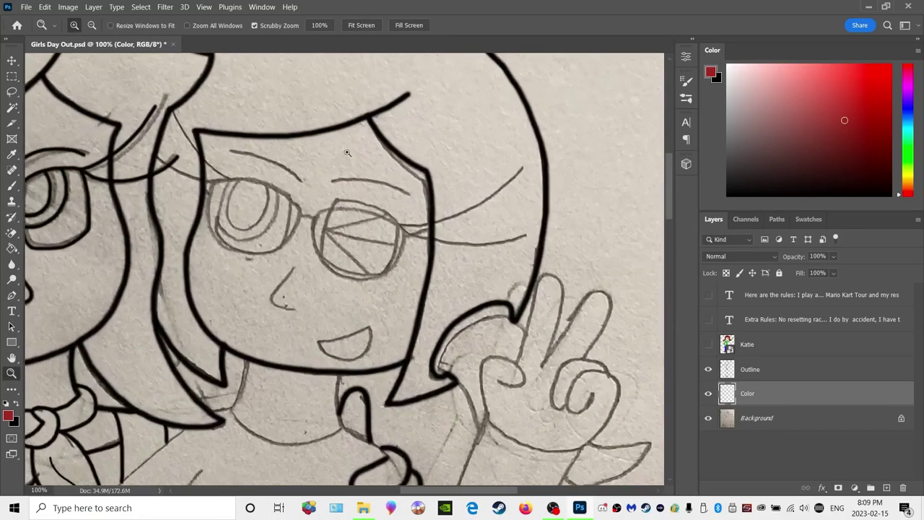
{"action": "scroll", "coordinate": [416, 117], "scroll_direction": "up", "scroll_amount": 3}
{"action": "left_click", "coordinate": [12, 107]}
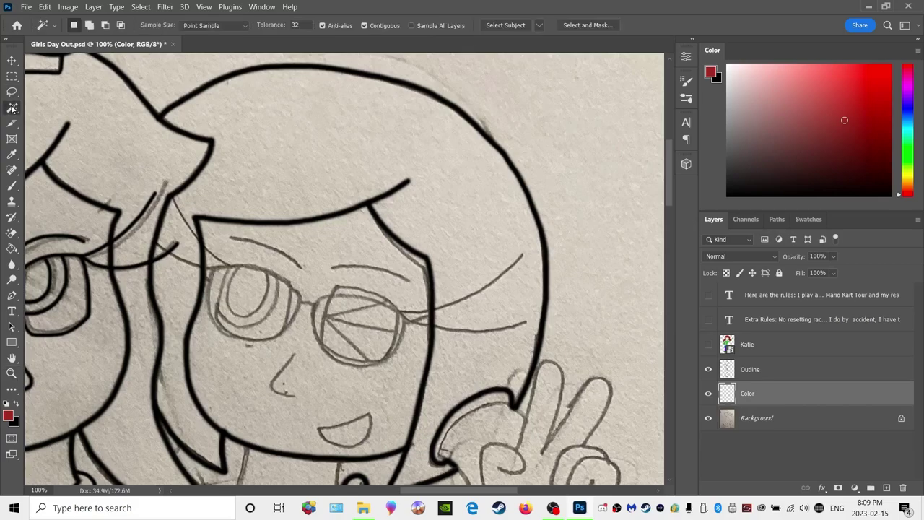
{"action": "left_click", "coordinate": [739, 373]}
{"action": "left_click", "coordinate": [356, 133]}
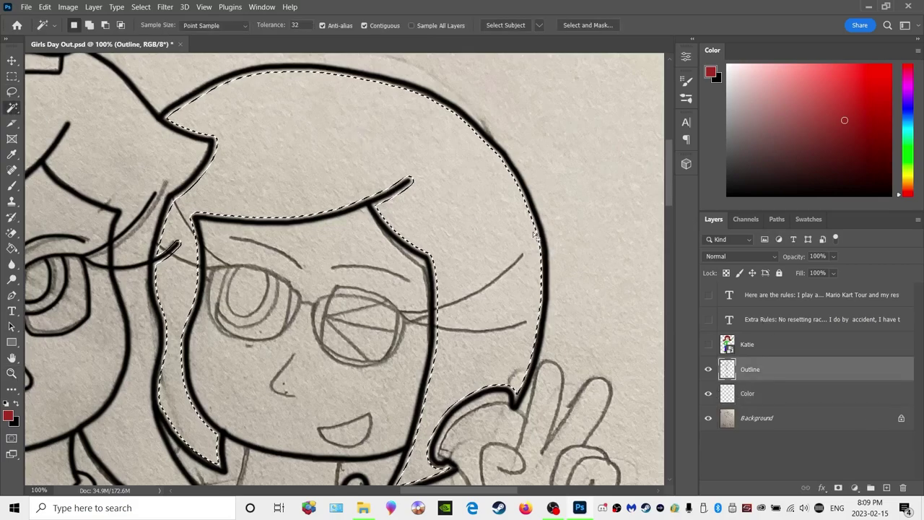
Fill the selected hair area with the dark red foreground colour on the Color layer
{"action": "left_click", "coordinate": [749, 396]}
{"action": "left_click", "coordinate": [12, 247]}
{"action": "left_click", "coordinate": [339, 168]}
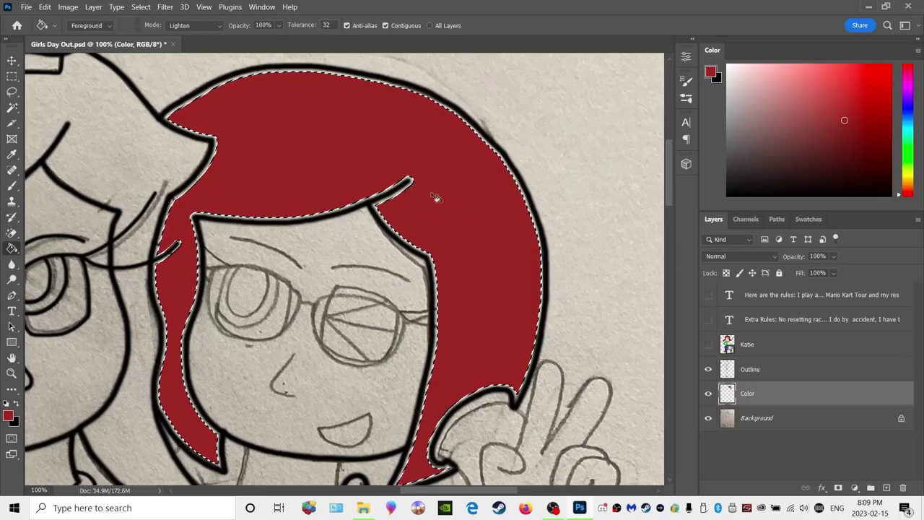
Hide the Background layer, clear the hair selection and brush dark red into the gap along the hair's outer edge
{"action": "left_click", "coordinate": [708, 418]}
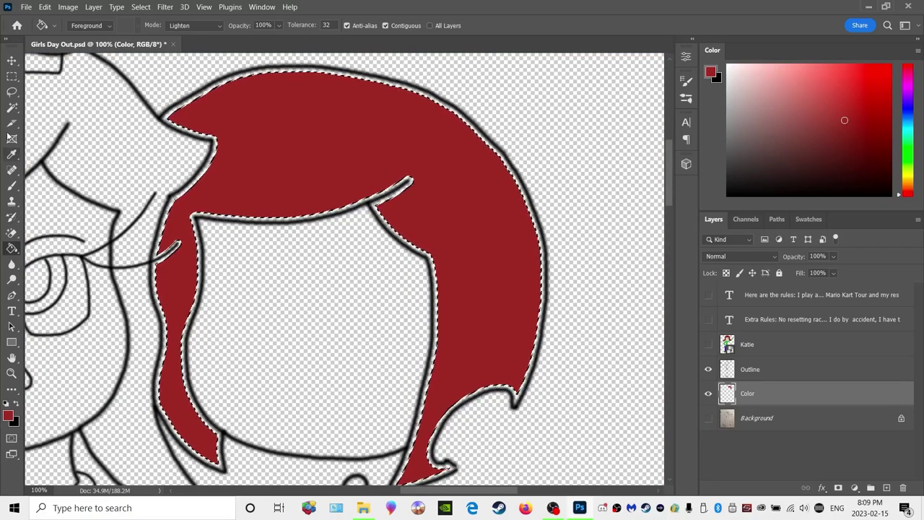
{"action": "left_click", "coordinate": [12, 92]}
{"action": "key", "text": "ctrl+d"}
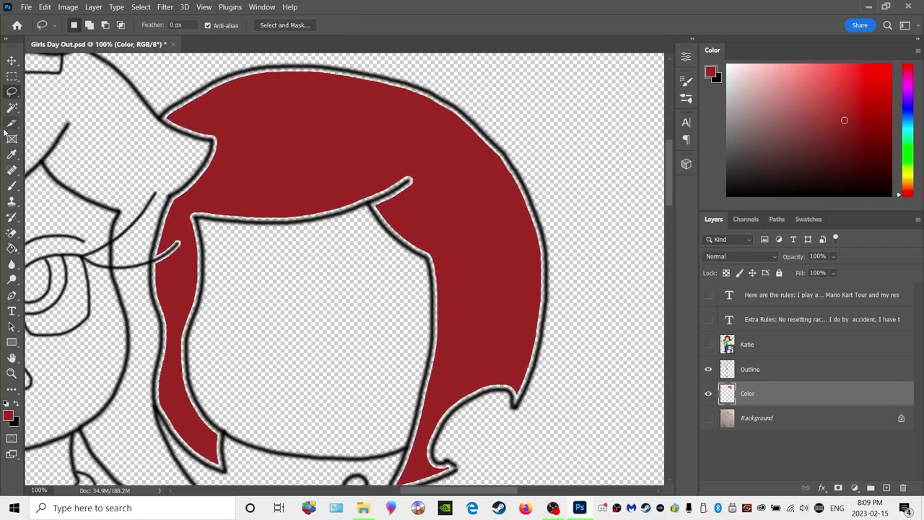
{"action": "left_click", "coordinate": [12, 186]}
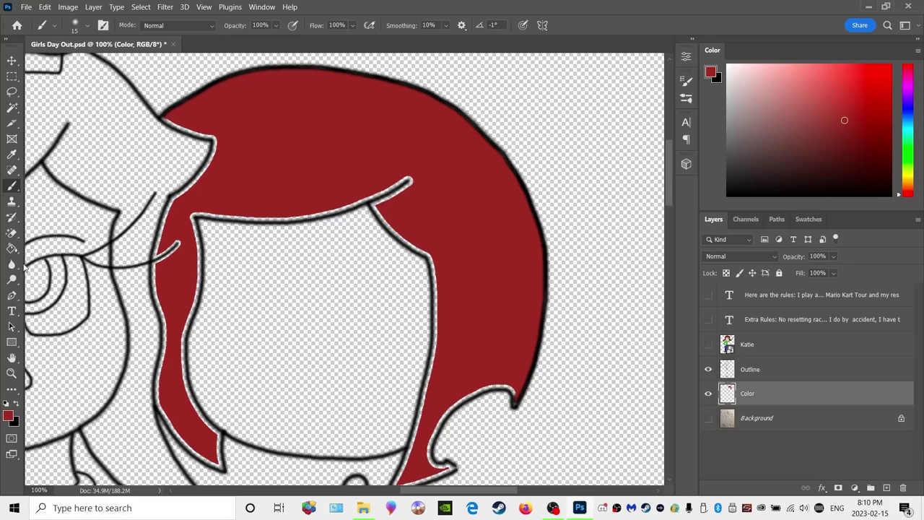
{"action": "right_click", "coordinate": [10, 235]}
{"action": "left_click", "coordinate": [58, 234]}
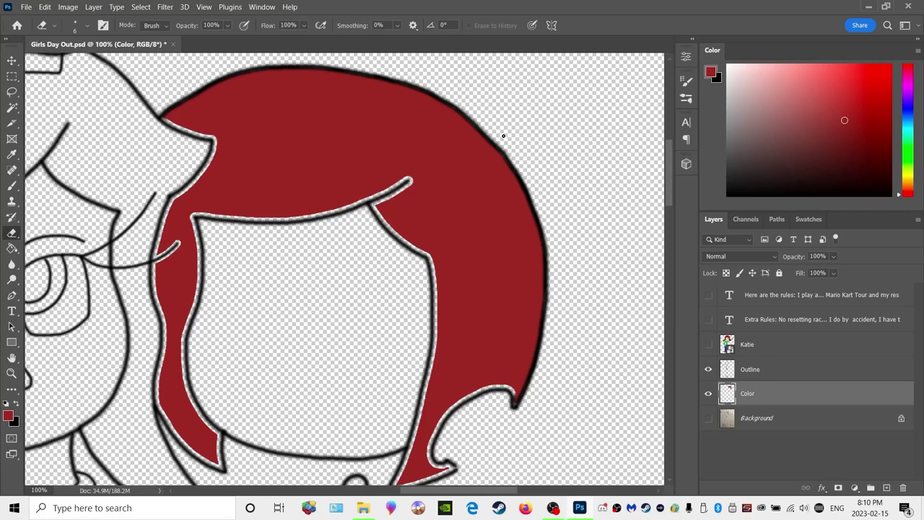
{"action": "left_click", "coordinate": [13, 186]}
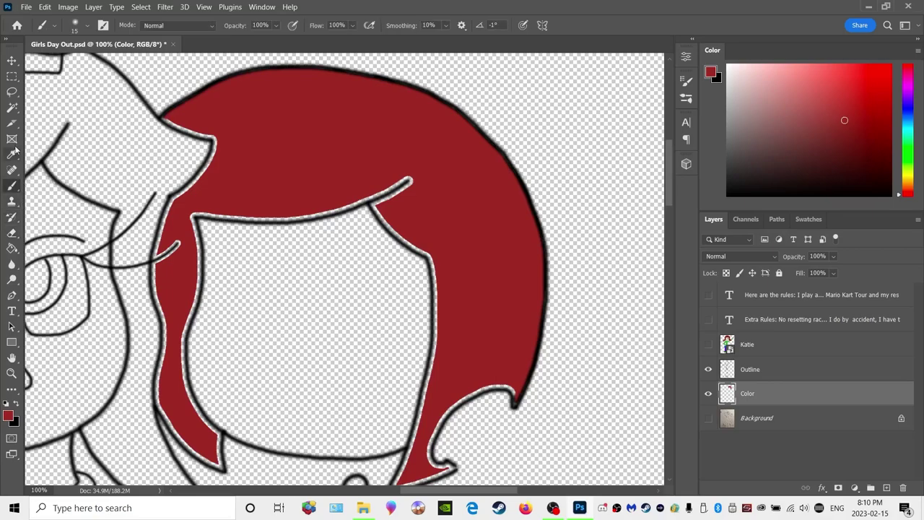
Paint dark red into the unfilled gaps along the outline of the hair's lower right lock and the curve above it
{"action": "left_click", "coordinate": [12, 373]}
{"action": "left_click_drag", "start_coordinate": [478, 381], "coordinate": [473, 336]}
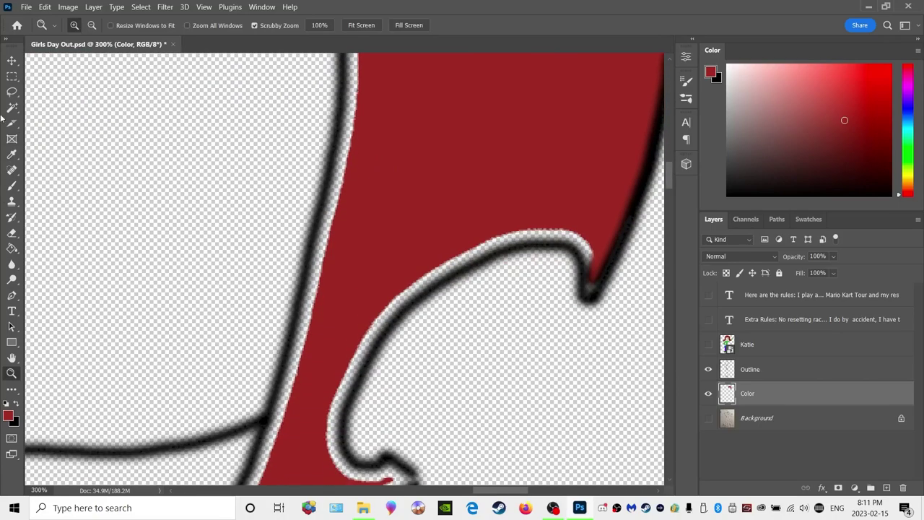
{"action": "left_click", "coordinate": [12, 92]}
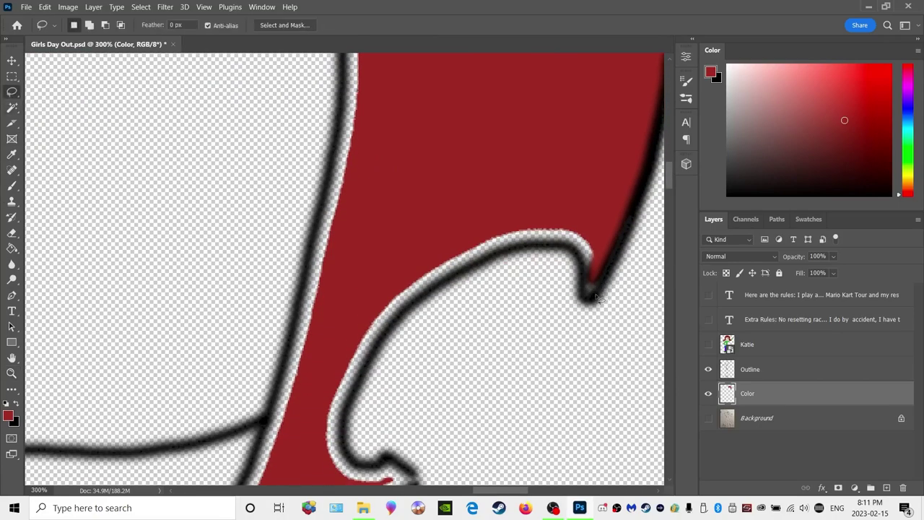
{"action": "left_click", "coordinate": [11, 186]}
{"action": "mouse_move", "coordinate": [593, 266]}
{"action": "left_mouse_down"}
{"action": "mouse_move", "coordinate": [583, 245]}
{"action": "mouse_move", "coordinate": [594, 271]}
{"action": "mouse_move", "coordinate": [581, 245]}
{"action": "mouse_move", "coordinate": [521, 241]}
{"action": "mouse_move", "coordinate": [454, 268]}
{"action": "mouse_move", "coordinate": [386, 320]}
{"action": "mouse_move", "coordinate": [432, 270]}
{"action": "mouse_move", "coordinate": [495, 245]}
{"action": "mouse_move", "coordinate": [439, 269]}
{"action": "mouse_move", "coordinate": [374, 319]}
{"action": "mouse_move", "coordinate": [441, 264]}
{"action": "mouse_move", "coordinate": [510, 229]}
{"action": "mouse_move", "coordinate": [587, 229]}
{"action": "mouse_move", "coordinate": [503, 237]}
{"action": "left_mouse_up"}
{"action": "mouse_move", "coordinate": [394, 300]}
{"action": "left_mouse_down"}
{"action": "mouse_move", "coordinate": [367, 332]}
{"action": "mouse_move", "coordinate": [349, 371]}
{"action": "mouse_move", "coordinate": [382, 317]}
{"action": "mouse_move", "coordinate": [328, 420]}
{"action": "mouse_move", "coordinate": [348, 366]}
{"action": "mouse_move", "coordinate": [336, 421]}
{"action": "mouse_move", "coordinate": [338, 387]}
{"action": "mouse_move", "coordinate": [339, 451]}
{"action": "mouse_move", "coordinate": [326, 448]}
{"action": "mouse_move", "coordinate": [326, 431]}
{"action": "mouse_move", "coordinate": [341, 474]}
{"action": "mouse_move", "coordinate": [372, 483]}
{"action": "mouse_move", "coordinate": [343, 473]}
{"action": "mouse_move", "coordinate": [390, 475]}
{"action": "mouse_move", "coordinate": [373, 478]}
{"action": "mouse_move", "coordinate": [340, 458]}
{"action": "mouse_move", "coordinate": [385, 474]}
{"action": "left_mouse_up"}
{"action": "scroll", "coordinate": [390, 429], "scroll_direction": "down", "scroll_amount": 3}
{"action": "mouse_move", "coordinate": [387, 363]}
{"action": "left_mouse_down"}
{"action": "mouse_move", "coordinate": [220, 428]}
{"action": "mouse_move", "coordinate": [275, 427]}
{"action": "mouse_move", "coordinate": [393, 382]}
{"action": "mouse_move", "coordinate": [304, 418]}
{"action": "mouse_move", "coordinate": [228, 429]}
{"action": "mouse_move", "coordinate": [304, 410]}
{"action": "mouse_move", "coordinate": [221, 430]}
{"action": "mouse_move", "coordinate": [256, 376]}
{"action": "mouse_move", "coordinate": [265, 348]}
{"action": "mouse_move", "coordinate": [227, 427]}
{"action": "mouse_move", "coordinate": [312, 223]}
{"action": "mouse_move", "coordinate": [289, 307]}
{"action": "mouse_move", "coordinate": [318, 177]}
{"action": "mouse_move", "coordinate": [284, 287]}
{"action": "mouse_move", "coordinate": [346, 45]}
{"action": "mouse_move", "coordinate": [331, 78]}
{"action": "left_mouse_up"}
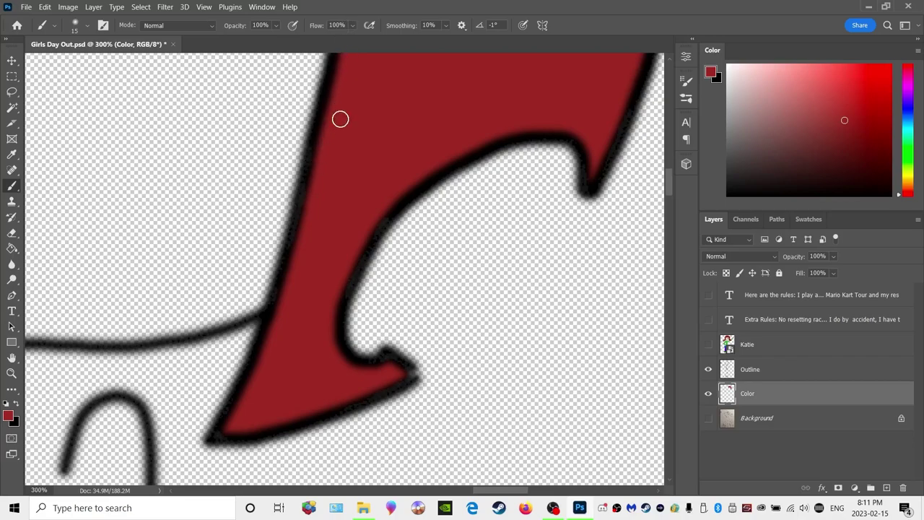
Paint dark red into the unfilled gap along the inner edge of the right lock, up to the fringe
{"action": "scroll", "coordinate": [342, 105], "scroll_direction": "up", "scroll_amount": 5}
{"action": "mouse_move", "coordinate": [344, 276]}
{"action": "left_mouse_down"}
{"action": "mouse_move", "coordinate": [355, 192]}
{"action": "mouse_move", "coordinate": [352, 285]}
{"action": "mouse_move", "coordinate": [350, 106]}
{"action": "mouse_move", "coordinate": [363, 188]}
{"action": "mouse_move", "coordinate": [357, 55]}
{"action": "mouse_move", "coordinate": [355, 104]}
{"action": "mouse_move", "coordinate": [348, 73]}
{"action": "mouse_move", "coordinate": [357, 94]}
{"action": "mouse_move", "coordinate": [356, 254]}
{"action": "mouse_move", "coordinate": [340, 147]}
{"action": "mouse_move", "coordinate": [348, 233]}
{"action": "mouse_move", "coordinate": [325, 150]}
{"action": "mouse_move", "coordinate": [239, 99]}
{"action": "mouse_move", "coordinate": [197, 48]}
{"action": "mouse_move", "coordinate": [206, 71]}
{"action": "mouse_move", "coordinate": [221, 63]}
{"action": "mouse_move", "coordinate": [210, 43]}
{"action": "mouse_move", "coordinate": [201, 65]}
{"action": "mouse_move", "coordinate": [219, 87]}
{"action": "mouse_move", "coordinate": [339, 160]}
{"action": "mouse_move", "coordinate": [318, 150]}
{"action": "left_mouse_up"}
{"action": "scroll", "coordinate": [356, 246], "scroll_direction": "up", "scroll_amount": 1}
{"action": "scroll", "coordinate": [356, 252], "scroll_direction": "up", "scroll_amount": 3}
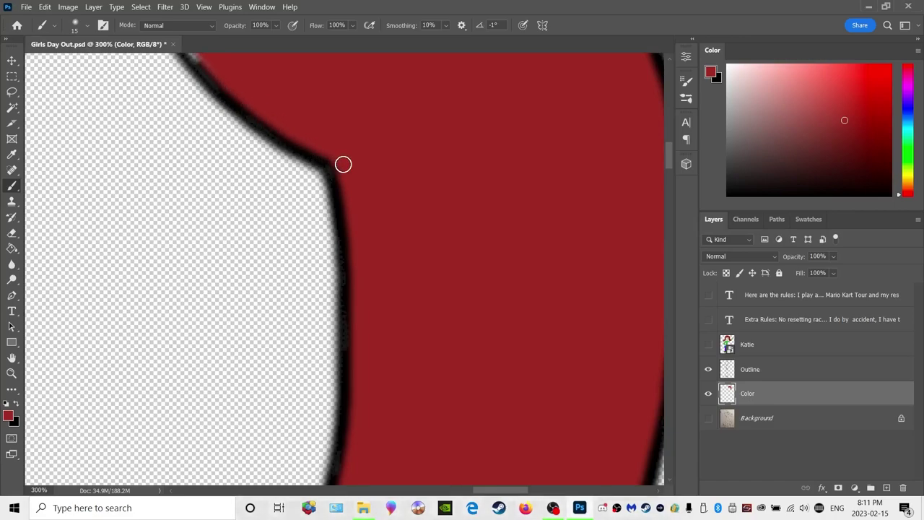
{"action": "scroll", "coordinate": [324, 252], "scroll_direction": "up", "scroll_amount": 2}
{"action": "scroll", "coordinate": [324, 252], "scroll_direction": "up", "scroll_amount": 4}
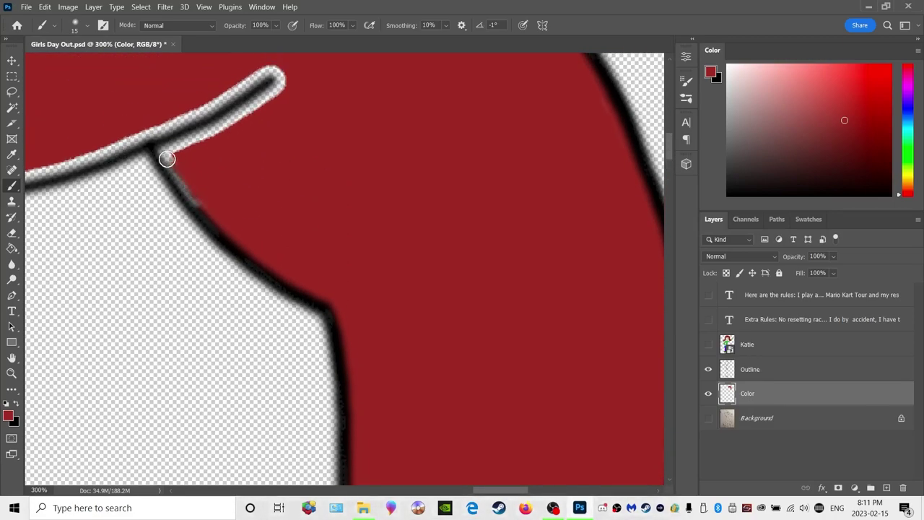
Paint dark red into the gaps around the short strand line and along the lower edge of the fringe
{"action": "mouse_move", "coordinate": [169, 158]}
{"action": "left_mouse_down"}
{"action": "mouse_move", "coordinate": [200, 203]}
{"action": "mouse_move", "coordinate": [161, 122]}
{"action": "mouse_move", "coordinate": [199, 199]}
{"action": "mouse_move", "coordinate": [161, 147]}
{"action": "mouse_move", "coordinate": [194, 171]}
{"action": "mouse_move", "coordinate": [175, 105]}
{"action": "mouse_move", "coordinate": [200, 161]}
{"action": "mouse_move", "coordinate": [179, 149]}
{"action": "mouse_move", "coordinate": [234, 86]}
{"action": "mouse_move", "coordinate": [178, 124]}
{"action": "mouse_move", "coordinate": [210, 103]}
{"action": "mouse_move", "coordinate": [278, 88]}
{"action": "mouse_move", "coordinate": [254, 95]}
{"action": "mouse_move", "coordinate": [216, 128]}
{"action": "mouse_move", "coordinate": [254, 106]}
{"action": "mouse_move", "coordinate": [232, 118]}
{"action": "mouse_move", "coordinate": [248, 83]}
{"action": "mouse_move", "coordinate": [276, 71]}
{"action": "mouse_move", "coordinate": [279, 94]}
{"action": "left_mouse_up"}
{"action": "mouse_move", "coordinate": [207, 135]}
{"action": "left_mouse_down"}
{"action": "mouse_move", "coordinate": [176, 129]}
{"action": "mouse_move", "coordinate": [146, 134]}
{"action": "mouse_move", "coordinate": [19, 177]}
{"action": "left_mouse_up"}
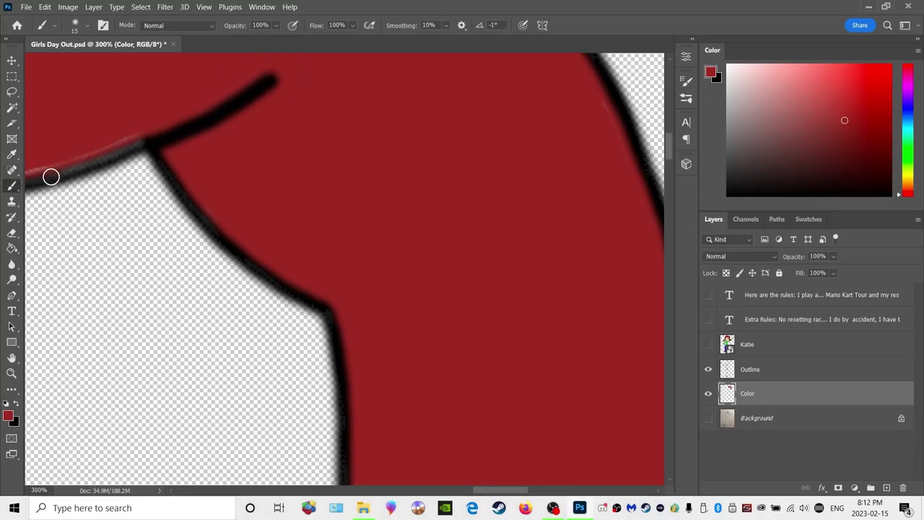
{"action": "left_click_drag", "start_coordinate": [503, 495], "coordinate": [467, 497]}
{"action": "mouse_move", "coordinate": [569, 120]}
{"action": "left_mouse_down"}
{"action": "mouse_move", "coordinate": [471, 171]}
{"action": "mouse_move", "coordinate": [397, 181]}
{"action": "left_mouse_up"}
{"action": "mouse_move", "coordinate": [483, 167]}
{"action": "left_mouse_down"}
{"action": "mouse_move", "coordinate": [316, 192]}
{"action": "mouse_move", "coordinate": [487, 158]}
{"action": "mouse_move", "coordinate": [441, 179]}
{"action": "mouse_move", "coordinate": [262, 195]}
{"action": "mouse_move", "coordinate": [279, 202]}
{"action": "mouse_move", "coordinate": [387, 194]}
{"action": "mouse_move", "coordinate": [463, 176]}
{"action": "mouse_move", "coordinate": [550, 136]}
{"action": "mouse_move", "coordinate": [408, 182]}
{"action": "mouse_move", "coordinate": [293, 195]}
{"action": "mouse_move", "coordinate": [39, 178]}
{"action": "mouse_move", "coordinate": [280, 199]}
{"action": "mouse_move", "coordinate": [45, 173]}
{"action": "left_mouse_up"}
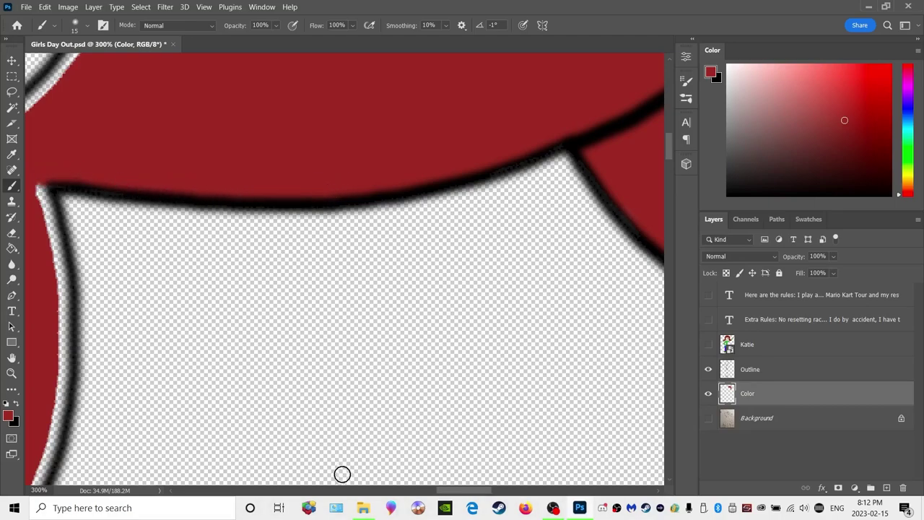
Paint dark red into the gap along the inner, face-side edge of the left lock, from the fringe corner down to its tip
{"action": "left_click_drag", "start_coordinate": [452, 494], "coordinate": [424, 495]}
{"action": "mouse_move", "coordinate": [334, 171]}
{"action": "left_mouse_down"}
{"action": "mouse_move", "coordinate": [360, 224]}
{"action": "mouse_move", "coordinate": [376, 353]}
{"action": "mouse_move", "coordinate": [350, 468]}
{"action": "mouse_move", "coordinate": [368, 393]}
{"action": "mouse_move", "coordinate": [370, 315]}
{"action": "mouse_move", "coordinate": [347, 189]}
{"action": "mouse_move", "coordinate": [373, 334]}
{"action": "mouse_move", "coordinate": [373, 323]}
{"action": "mouse_move", "coordinate": [347, 181]}
{"action": "mouse_move", "coordinate": [374, 291]}
{"action": "mouse_move", "coordinate": [374, 361]}
{"action": "mouse_move", "coordinate": [346, 469]}
{"action": "left_mouse_up"}
{"action": "scroll", "coordinate": [345, 433], "scroll_direction": "down", "scroll_amount": 3}
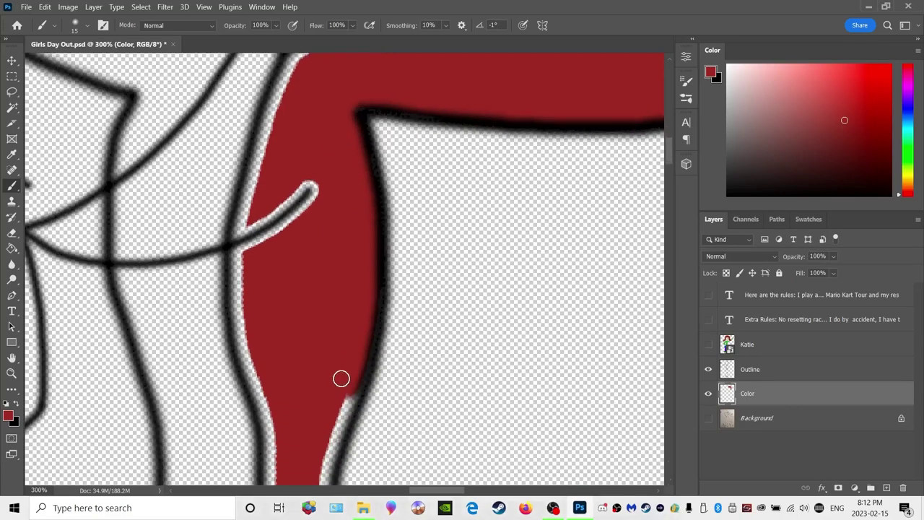
{"action": "mouse_move", "coordinate": [360, 304]}
{"action": "left_mouse_down"}
{"action": "mouse_move", "coordinate": [335, 354]}
{"action": "mouse_move", "coordinate": [330, 380]}
{"action": "mouse_move", "coordinate": [359, 320]}
{"action": "mouse_move", "coordinate": [326, 402]}
{"action": "mouse_move", "coordinate": [321, 455]}
{"action": "mouse_move", "coordinate": [321, 389]}
{"action": "mouse_move", "coordinate": [325, 482]}
{"action": "mouse_move", "coordinate": [330, 366]}
{"action": "mouse_move", "coordinate": [322, 401]}
{"action": "left_mouse_up"}
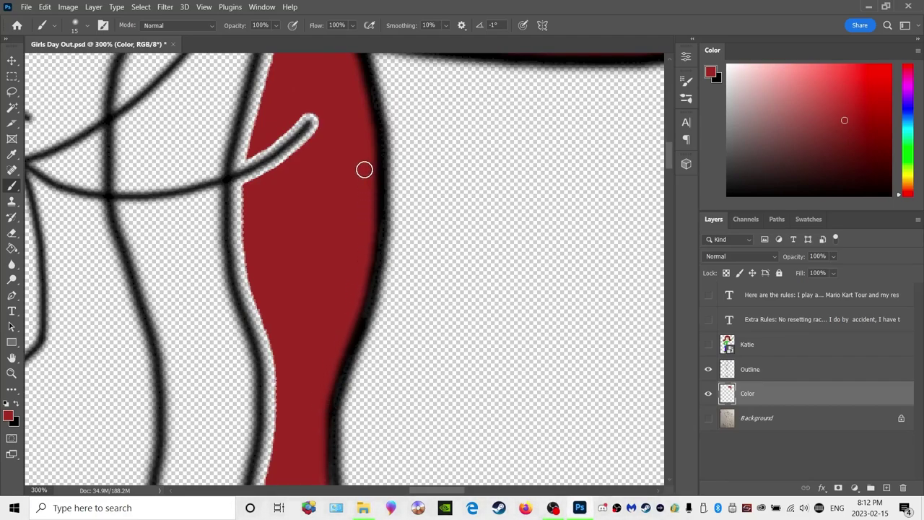
{"action": "scroll", "coordinate": [345, 246], "scroll_direction": "down", "scroll_amount": 10}
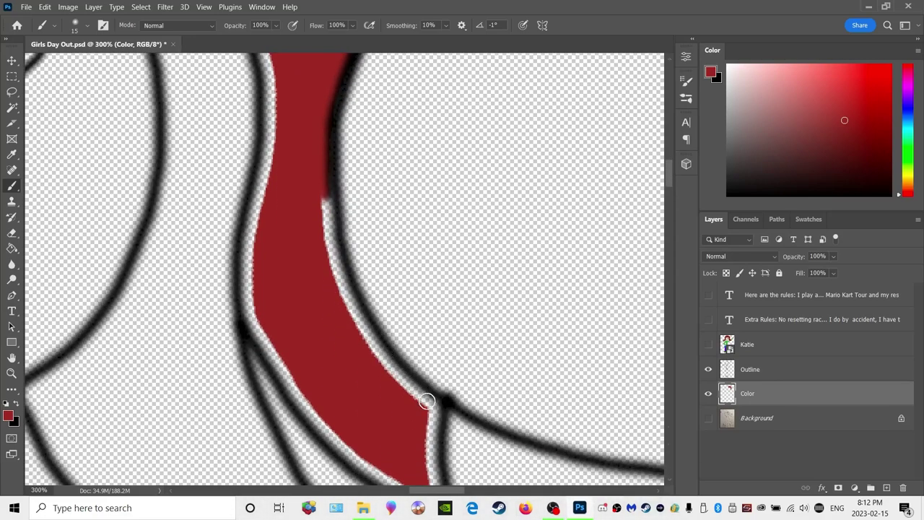
{"action": "scroll", "coordinate": [430, 413], "scroll_direction": "down", "scroll_amount": 2}
{"action": "mouse_move", "coordinate": [329, 148]}
{"action": "left_mouse_down"}
{"action": "mouse_move", "coordinate": [332, 228]}
{"action": "mouse_move", "coordinate": [347, 278]}
{"action": "left_mouse_up"}
{"action": "mouse_move", "coordinate": [315, 155]}
{"action": "left_mouse_down"}
{"action": "mouse_move", "coordinate": [361, 317]}
{"action": "mouse_move", "coordinate": [324, 199]}
{"action": "mouse_move", "coordinate": [359, 298]}
{"action": "mouse_move", "coordinate": [389, 345]}
{"action": "mouse_move", "coordinate": [346, 267]}
{"action": "mouse_move", "coordinate": [325, 185]}
{"action": "mouse_move", "coordinate": [356, 288]}
{"action": "mouse_move", "coordinate": [409, 362]}
{"action": "mouse_move", "coordinate": [345, 281]}
{"action": "mouse_move", "coordinate": [433, 383]}
{"action": "mouse_move", "coordinate": [387, 334]}
{"action": "mouse_move", "coordinate": [429, 375]}
{"action": "left_mouse_up"}
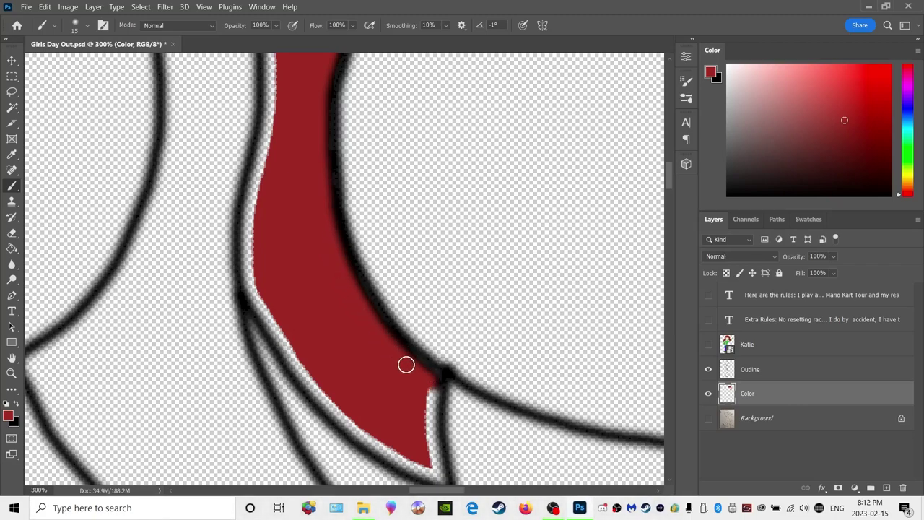
Fill the gaps around the left lock's pointed tip and up its lower outer edge with dark red
{"action": "mouse_move", "coordinate": [435, 391]}
{"action": "left_mouse_down"}
{"action": "mouse_move", "coordinate": [439, 465]}
{"action": "mouse_move", "coordinate": [423, 426]}
{"action": "mouse_move", "coordinate": [432, 475]}
{"action": "mouse_move", "coordinate": [444, 482]}
{"action": "mouse_move", "coordinate": [370, 437]}
{"action": "mouse_move", "coordinate": [404, 465]}
{"action": "mouse_move", "coordinate": [422, 476]}
{"action": "mouse_move", "coordinate": [327, 398]}
{"action": "mouse_move", "coordinate": [364, 441]}
{"action": "mouse_move", "coordinate": [380, 449]}
{"action": "mouse_move", "coordinate": [294, 350]}
{"action": "mouse_move", "coordinate": [334, 411]}
{"action": "mouse_move", "coordinate": [278, 326]}
{"action": "mouse_move", "coordinate": [323, 397]}
{"action": "mouse_move", "coordinate": [277, 318]}
{"action": "left_mouse_up"}
{"action": "mouse_move", "coordinate": [298, 358]}
{"action": "left_mouse_down"}
{"action": "mouse_move", "coordinate": [254, 278]}
{"action": "mouse_move", "coordinate": [264, 307]}
{"action": "mouse_move", "coordinate": [256, 303]}
{"action": "mouse_move", "coordinate": [326, 395]}
{"action": "left_mouse_up"}
{"action": "scroll", "coordinate": [339, 372], "scroll_direction": "down", "scroll_amount": 2}
{"action": "left_click_drag", "start_coordinate": [439, 452], "coordinate": [437, 425]}
{"action": "mouse_move", "coordinate": [251, 270]}
{"action": "left_mouse_down"}
{"action": "mouse_move", "coordinate": [254, 180]}
{"action": "mouse_move", "coordinate": [241, 224]}
{"action": "mouse_move", "coordinate": [244, 254]}
{"action": "mouse_move", "coordinate": [263, 116]}
{"action": "mouse_move", "coordinate": [241, 181]}
{"action": "mouse_move", "coordinate": [240, 195]}
{"action": "mouse_move", "coordinate": [272, 105]}
{"action": "mouse_move", "coordinate": [257, 190]}
{"action": "mouse_move", "coordinate": [274, 88]}
{"action": "mouse_move", "coordinate": [275, 60]}
{"action": "mouse_move", "coordinate": [264, 116]}
{"action": "mouse_move", "coordinate": [267, 55]}
{"action": "mouse_move", "coordinate": [279, 105]}
{"action": "left_mouse_up"}
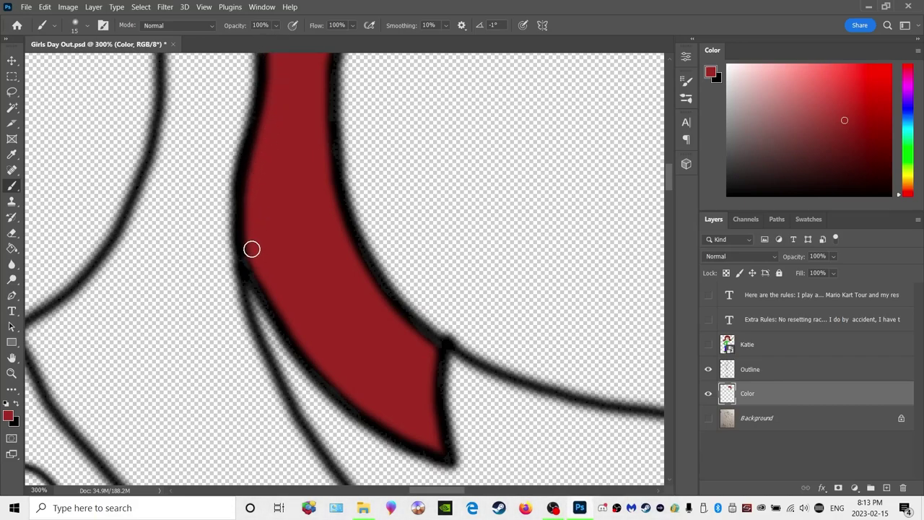
Paint dark red into the gaps along the left lock's upper outer edge and around the short curved line crossing it
{"action": "scroll", "coordinate": [260, 246], "scroll_direction": "up", "scroll_amount": 10}
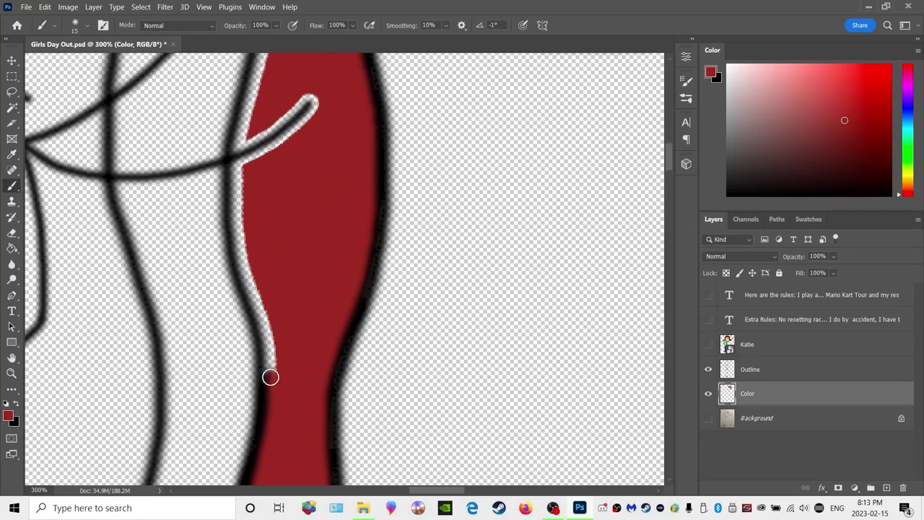
{"action": "mouse_move", "coordinate": [270, 377]}
{"action": "left_mouse_down"}
{"action": "mouse_move", "coordinate": [235, 218]}
{"action": "mouse_move", "coordinate": [245, 126]}
{"action": "mouse_move", "coordinate": [234, 203]}
{"action": "mouse_move", "coordinate": [241, 206]}
{"action": "mouse_move", "coordinate": [236, 140]}
{"action": "mouse_move", "coordinate": [266, 47]}
{"action": "mouse_move", "coordinate": [244, 161]}
{"action": "mouse_move", "coordinate": [258, 123]}
{"action": "mouse_move", "coordinate": [290, 96]}
{"action": "mouse_move", "coordinate": [299, 135]}
{"action": "mouse_move", "coordinate": [281, 131]}
{"action": "left_mouse_up"}
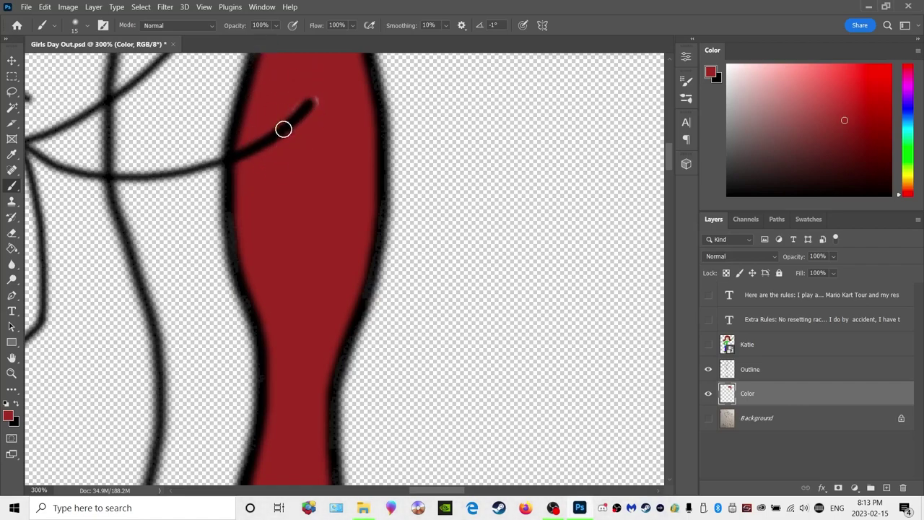
{"action": "scroll", "coordinate": [266, 271], "scroll_direction": "up", "scroll_amount": 10}
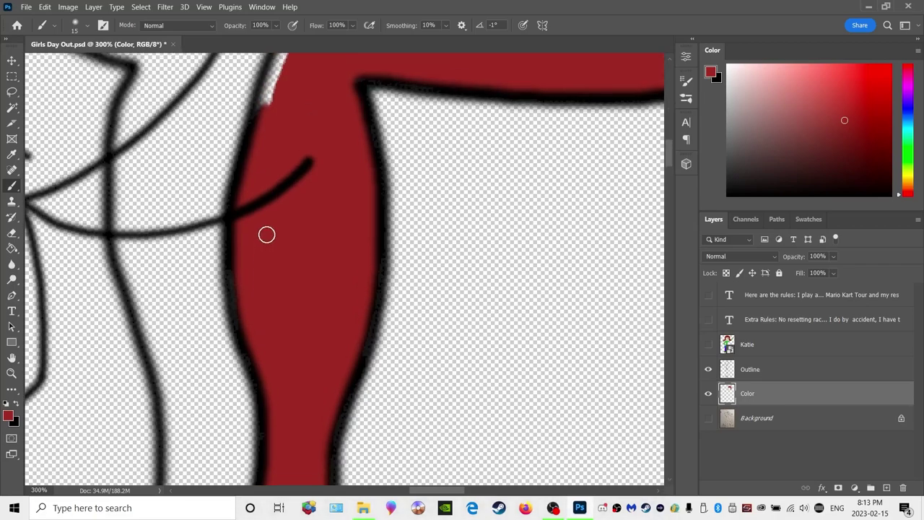
Paint dark red along the notch above the left lock to close the remaining gaps in the hair's outer edge
{"action": "scroll", "coordinate": [326, 246], "scroll_direction": "up", "scroll_amount": 3}
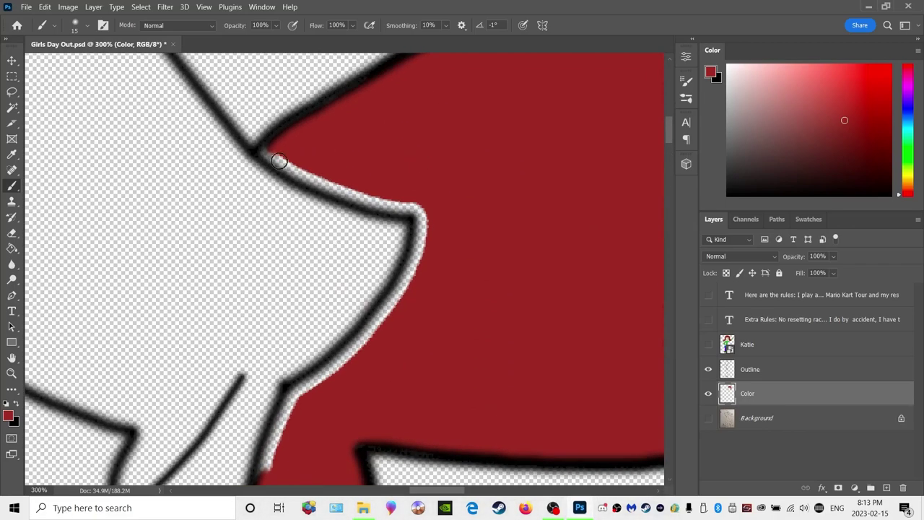
{"action": "mouse_move", "coordinate": [265, 153]}
{"action": "left_mouse_down"}
{"action": "mouse_move", "coordinate": [367, 195]}
{"action": "mouse_move", "coordinate": [269, 153]}
{"action": "mouse_move", "coordinate": [345, 195]}
{"action": "mouse_move", "coordinate": [421, 215]}
{"action": "mouse_move", "coordinate": [370, 197]}
{"action": "mouse_move", "coordinate": [430, 208]}
{"action": "mouse_move", "coordinate": [417, 208]}
{"action": "mouse_move", "coordinate": [402, 287]}
{"action": "mouse_move", "coordinate": [423, 215]}
{"action": "mouse_move", "coordinate": [422, 259]}
{"action": "mouse_move", "coordinate": [380, 327]}
{"action": "mouse_move", "coordinate": [414, 283]}
{"action": "mouse_move", "coordinate": [379, 320]}
{"action": "mouse_move", "coordinate": [402, 286]}
{"action": "mouse_move", "coordinate": [363, 341]}
{"action": "mouse_move", "coordinate": [384, 323]}
{"action": "mouse_move", "coordinate": [355, 344]}
{"action": "mouse_move", "coordinate": [394, 297]}
{"action": "mouse_move", "coordinate": [332, 371]}
{"action": "mouse_move", "coordinate": [336, 364]}
{"action": "mouse_move", "coordinate": [292, 396]}
{"action": "mouse_move", "coordinate": [267, 472]}
{"action": "mouse_move", "coordinate": [284, 407]}
{"action": "mouse_move", "coordinate": [301, 387]}
{"action": "mouse_move", "coordinate": [328, 378]}
{"action": "left_mouse_up"}
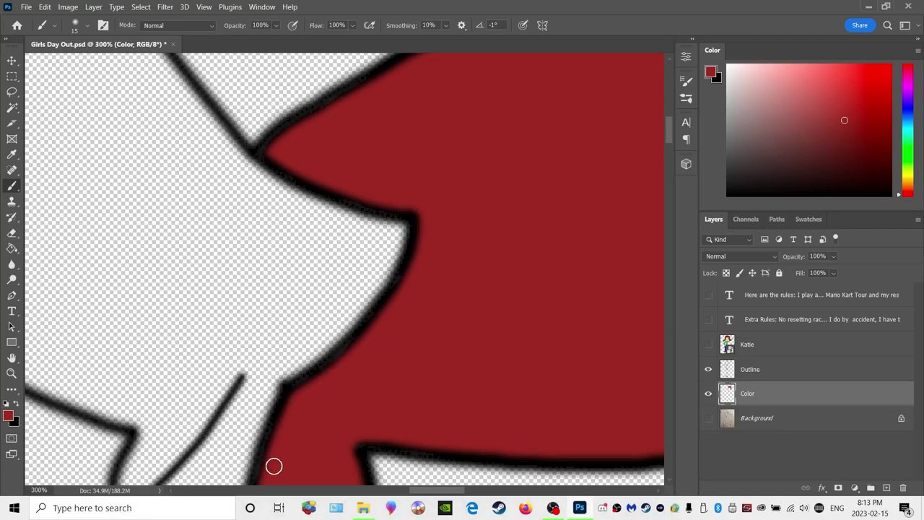
{"action": "scroll", "coordinate": [294, 416], "scroll_direction": "down", "scroll_amount": 3}
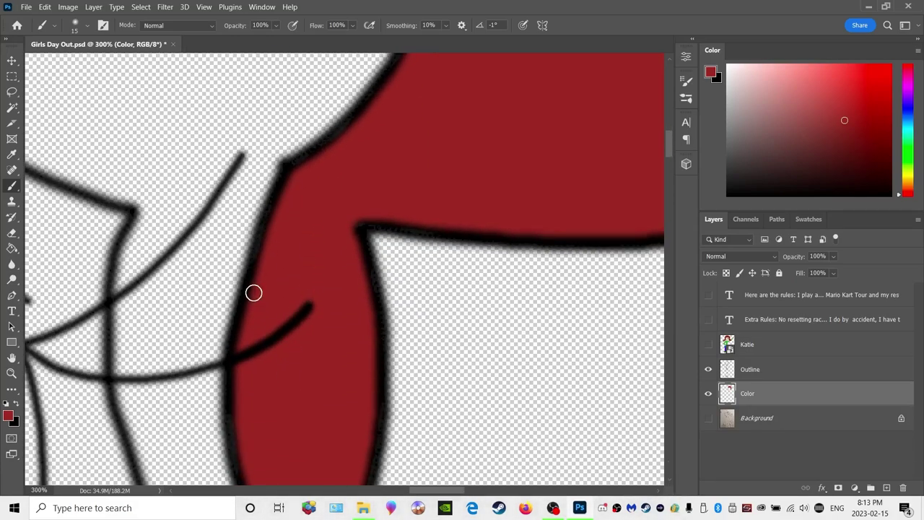
{"action": "scroll", "coordinate": [256, 392], "scroll_direction": "down", "scroll_amount": 3}
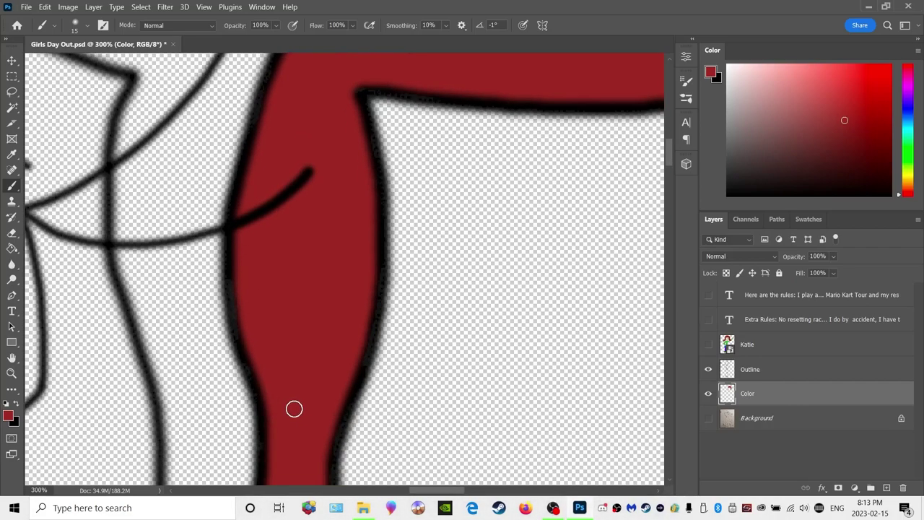
{"action": "scroll", "coordinate": [295, 405], "scroll_direction": "down", "scroll_amount": 1}
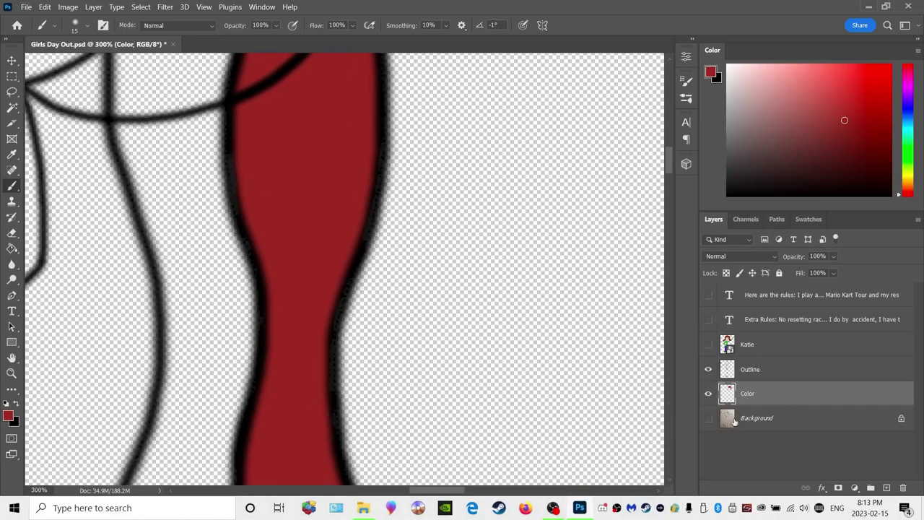
Show the Background layer, make black the foreground colour, and try a 15 px stroke along the left eye's upper edge, undoing it
{"action": "left_click", "coordinate": [708, 418]}
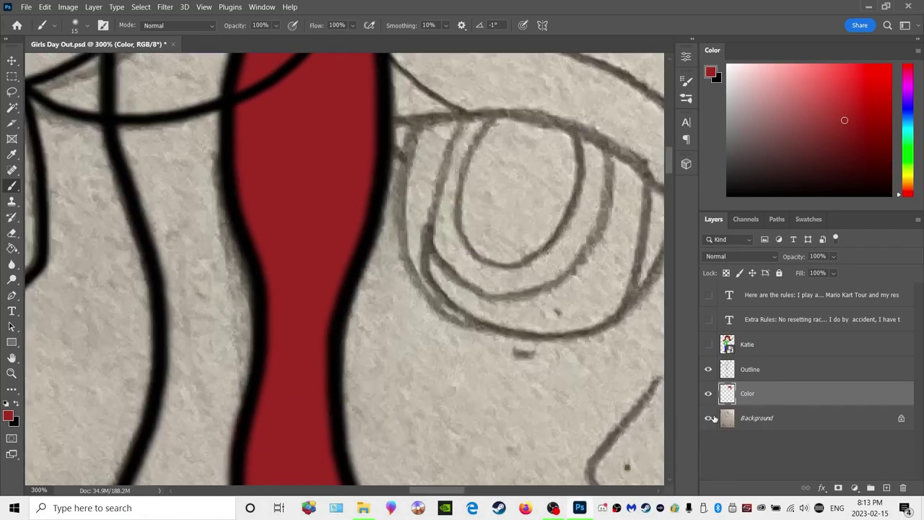
{"action": "left_click", "coordinate": [17, 405]}
{"action": "scroll", "coordinate": [360, 379], "scroll_direction": "up", "scroll_amount": 2}
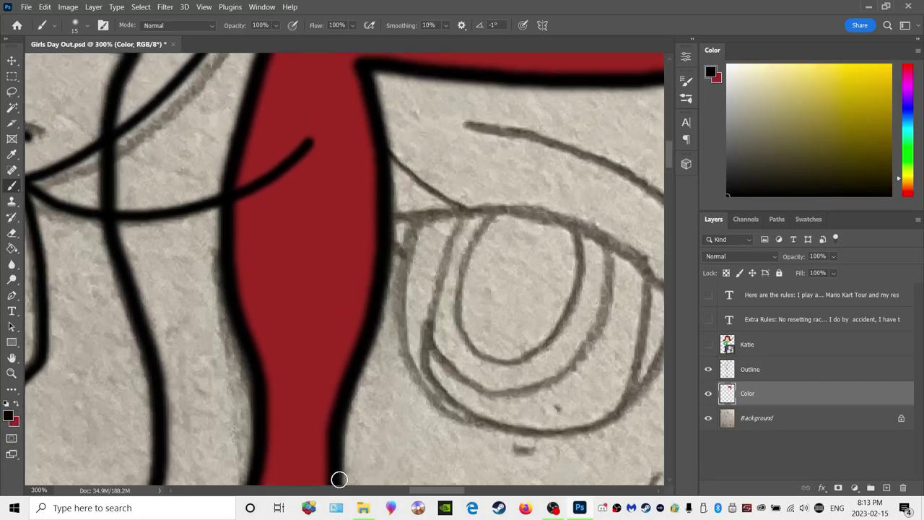
{"action": "left_click_drag", "start_coordinate": [416, 491], "coordinate": [442, 491]}
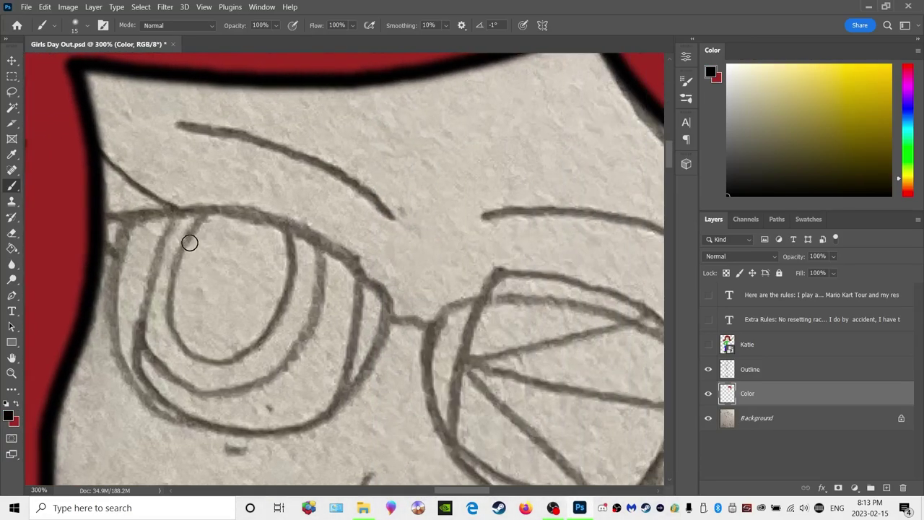
{"action": "left_click_drag", "start_coordinate": [171, 215], "coordinate": [268, 216]}
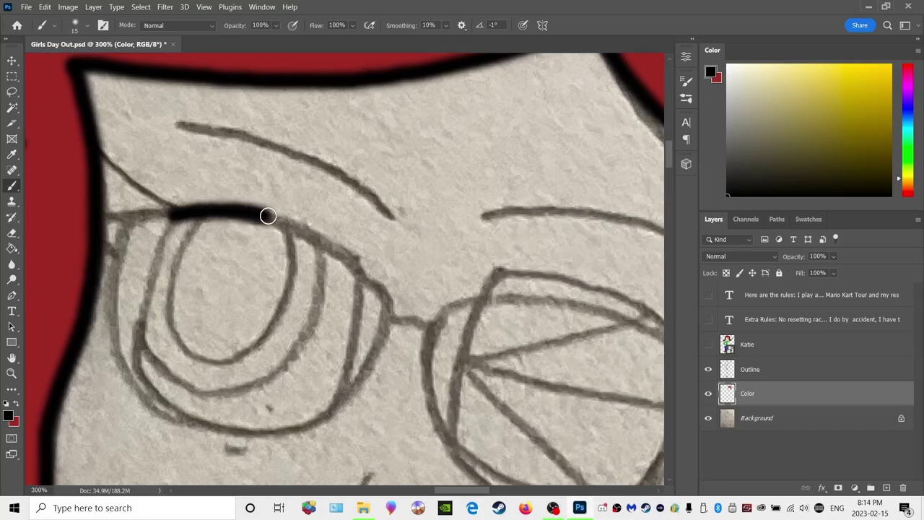
{"action": "key", "text": "ctrl+z"}
Set the brush size to 10 px and trace the left eye's outline in black over the sketch
{"action": "left_click", "coordinate": [74, 27]}
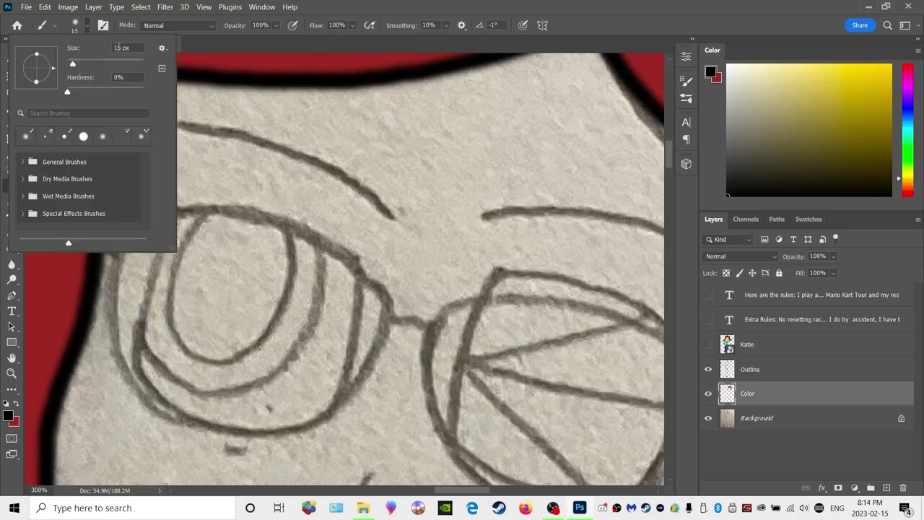
{"action": "key", "text": "Return"}
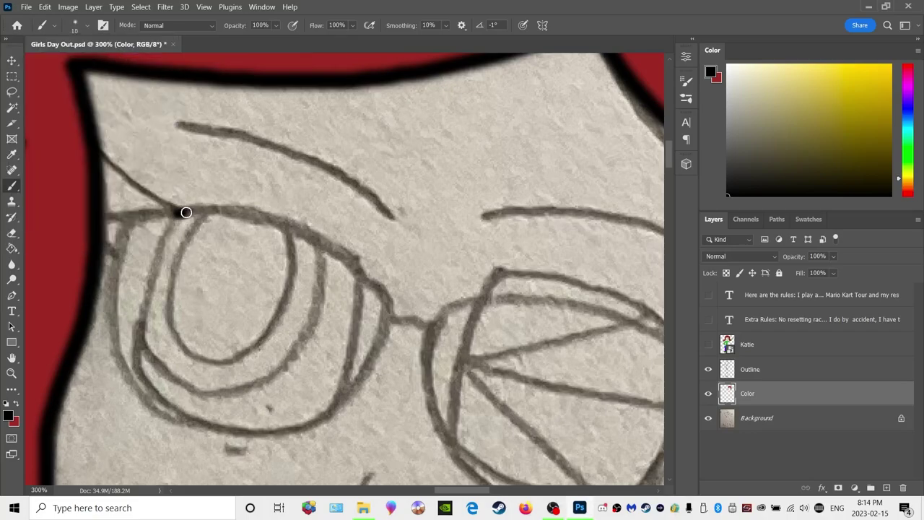
{"action": "mouse_move", "coordinate": [204, 211]}
{"action": "left_mouse_down"}
{"action": "mouse_move", "coordinate": [300, 229]}
{"action": "mouse_move", "coordinate": [355, 263]}
{"action": "mouse_move", "coordinate": [359, 317]}
{"action": "mouse_move", "coordinate": [340, 402]}
{"action": "mouse_move", "coordinate": [314, 428]}
{"action": "mouse_move", "coordinate": [264, 434]}
{"action": "mouse_move", "coordinate": [190, 424]}
{"action": "mouse_move", "coordinate": [158, 405]}
{"action": "mouse_move", "coordinate": [135, 376]}
{"action": "mouse_move", "coordinate": [136, 360]}
{"action": "mouse_move", "coordinate": [143, 303]}
{"action": "mouse_move", "coordinate": [175, 217]}
{"action": "mouse_move", "coordinate": [138, 316]}
{"action": "mouse_move", "coordinate": [136, 383]}
{"action": "left_mouse_up"}
{"action": "key", "text": "ctrl+z"}
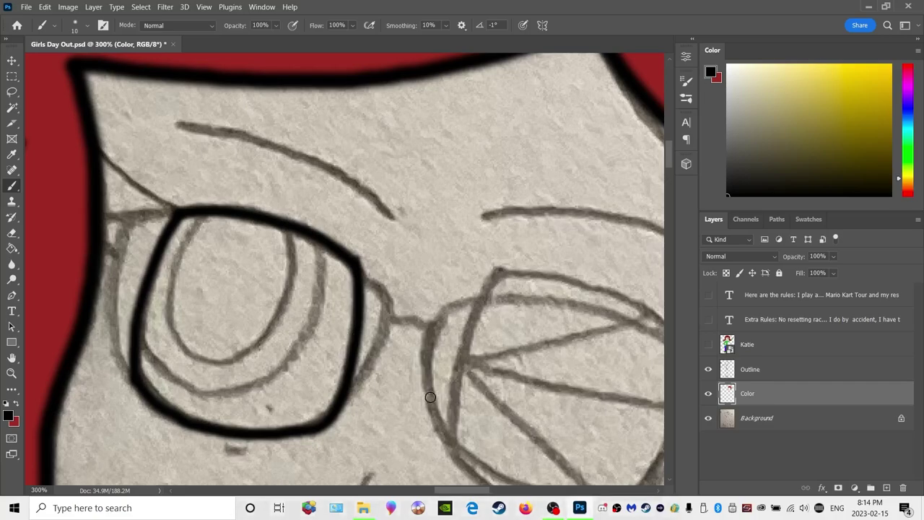
Trace the right eye's outline in black and draw the three straight lines fanning out from its inner edge
{"action": "scroll", "coordinate": [425, 469], "scroll_direction": "down", "scroll_amount": 2}
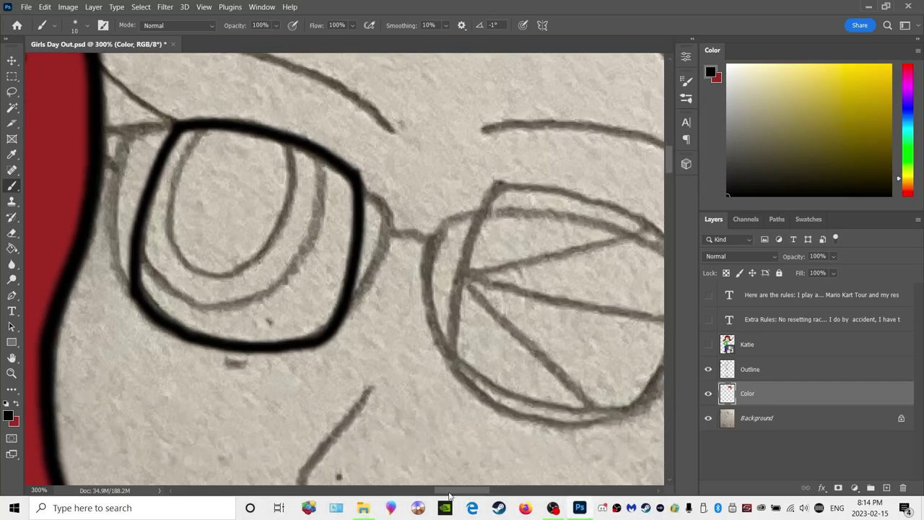
{"action": "scroll", "coordinate": [434, 476], "scroll_direction": "right", "scroll_amount": 4}
{"action": "mouse_move", "coordinate": [339, 188]}
{"action": "left_mouse_down"}
{"action": "mouse_move", "coordinate": [439, 196]}
{"action": "mouse_move", "coordinate": [493, 218]}
{"action": "mouse_move", "coordinate": [525, 245]}
{"action": "mouse_move", "coordinate": [523, 329]}
{"action": "mouse_move", "coordinate": [480, 415]}
{"action": "mouse_move", "coordinate": [395, 423]}
{"action": "mouse_move", "coordinate": [343, 407]}
{"action": "mouse_move", "coordinate": [298, 370]}
{"action": "mouse_move", "coordinate": [295, 327]}
{"action": "mouse_move", "coordinate": [333, 196]}
{"action": "left_mouse_up"}
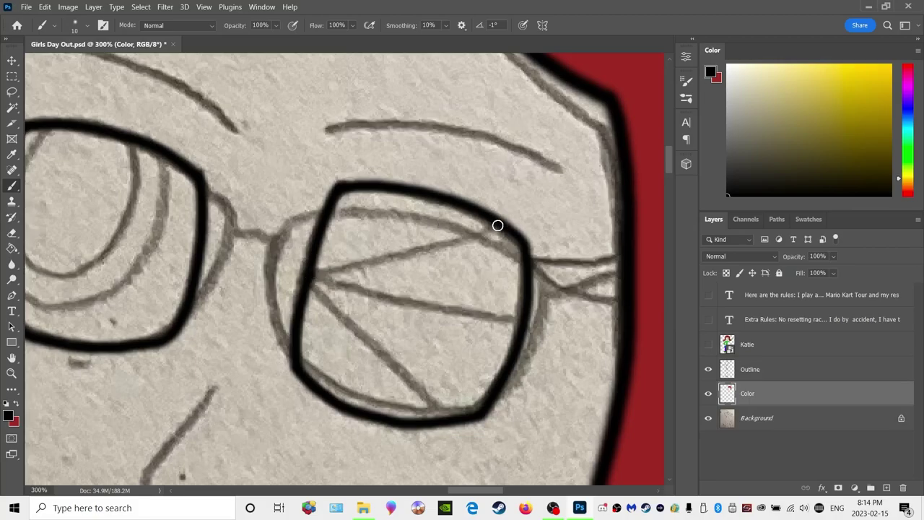
{"action": "left_click_drag", "start_coordinate": [503, 230], "coordinate": [312, 275]}
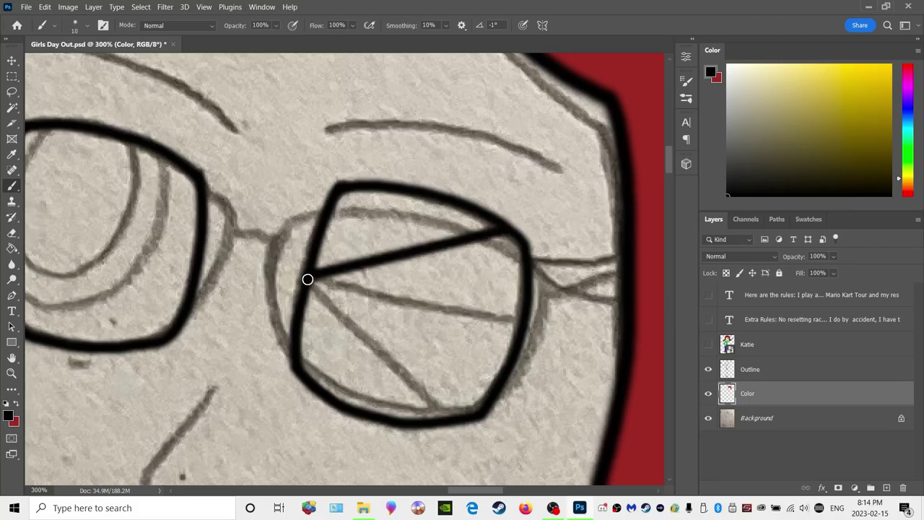
{"action": "left_click", "coordinate": [519, 327], "text": "shift"}
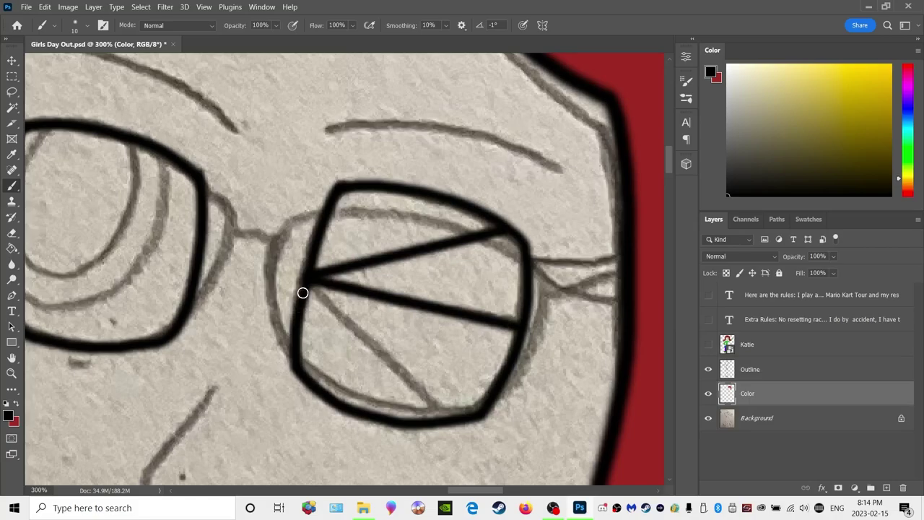
{"action": "left_click", "coordinate": [451, 419], "text": "shift"}
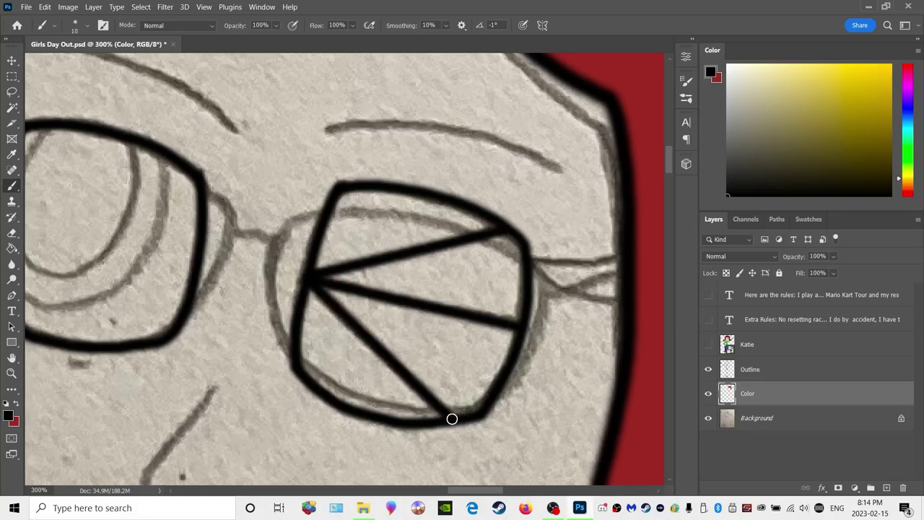
Trace the two nested U-shaped curves inside the left eye in black
{"action": "left_click_drag", "start_coordinate": [462, 494], "coordinate": [441, 495]}
{"action": "mouse_move", "coordinate": [293, 128]}
{"action": "left_mouse_down"}
{"action": "mouse_move", "coordinate": [274, 159]}
{"action": "mouse_move", "coordinate": [265, 223]}
{"action": "mouse_move", "coordinate": [277, 259]}
{"action": "mouse_move", "coordinate": [302, 273]}
{"action": "mouse_move", "coordinate": [338, 264]}
{"action": "mouse_move", "coordinate": [366, 235]}
{"action": "mouse_move", "coordinate": [378, 180]}
{"action": "mouse_move", "coordinate": [374, 140]}
{"action": "left_mouse_up"}
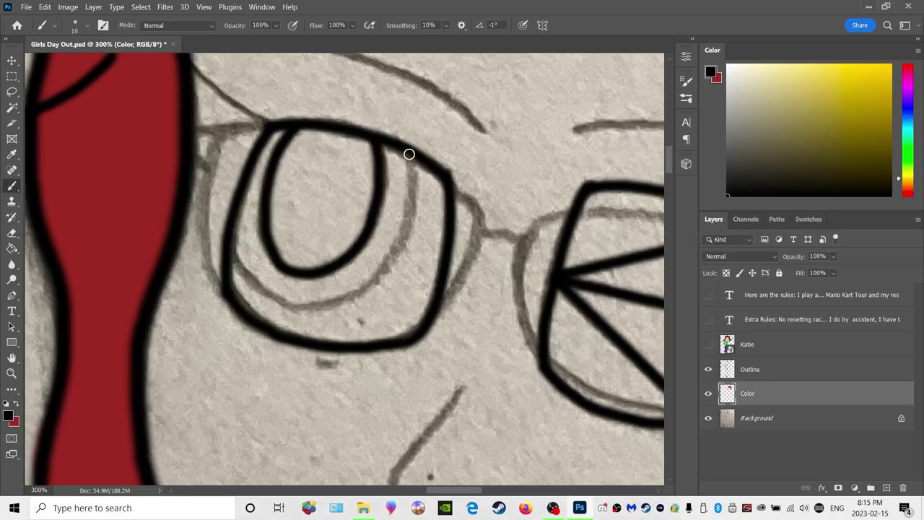
{"action": "mouse_move", "coordinate": [411, 172]}
{"action": "left_mouse_down"}
{"action": "mouse_move", "coordinate": [379, 276]}
{"action": "mouse_move", "coordinate": [330, 300]}
{"action": "mouse_move", "coordinate": [268, 294]}
{"action": "mouse_move", "coordinate": [244, 266]}
{"action": "mouse_move", "coordinate": [235, 219]}
{"action": "left_mouse_up"}
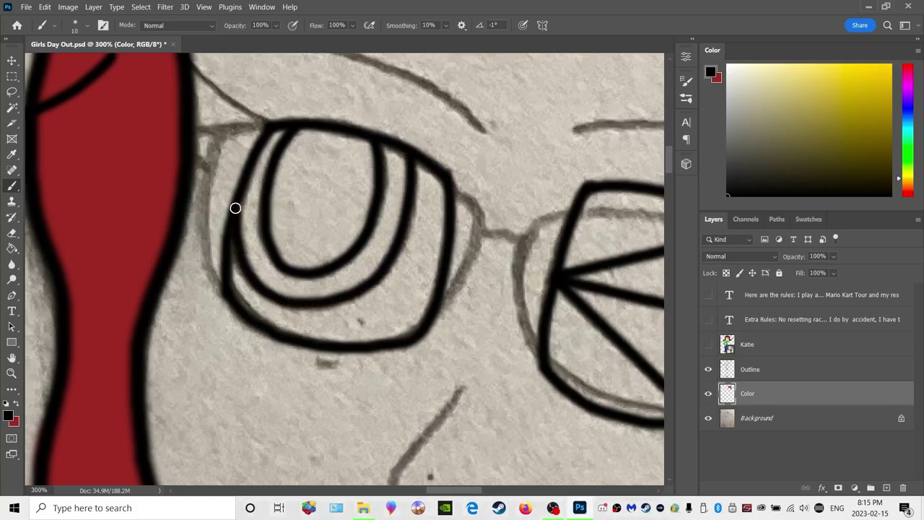
Make dark red the foreground colour and trace both eyebrows over the sketch lines
{"action": "scroll", "coordinate": [241, 320], "scroll_direction": "up", "scroll_amount": 5}
{"action": "left_click", "coordinate": [18, 406]}
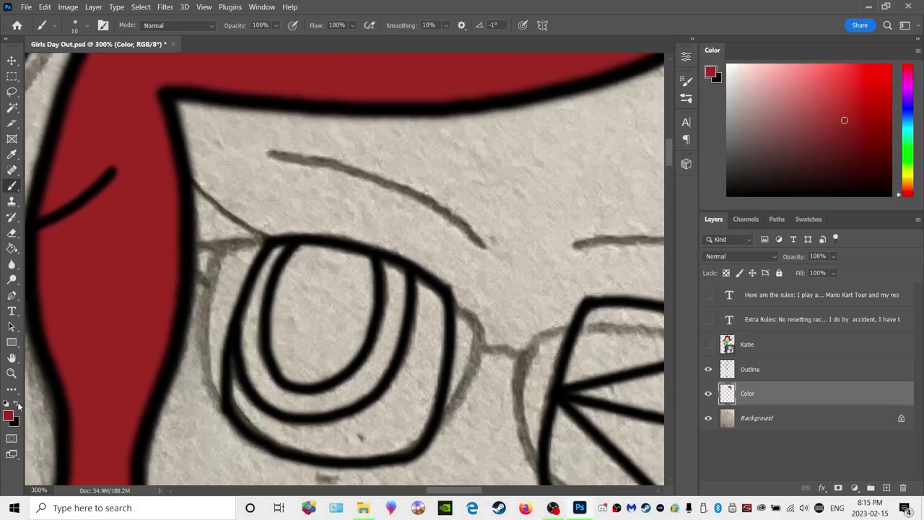
{"action": "left_click_drag", "start_coordinate": [480, 242], "coordinate": [444, 215]}
{"action": "mouse_move", "coordinate": [404, 192]}
{"action": "left_mouse_down"}
{"action": "mouse_move", "coordinate": [335, 162]}
{"action": "mouse_move", "coordinate": [289, 157]}
{"action": "left_mouse_up"}
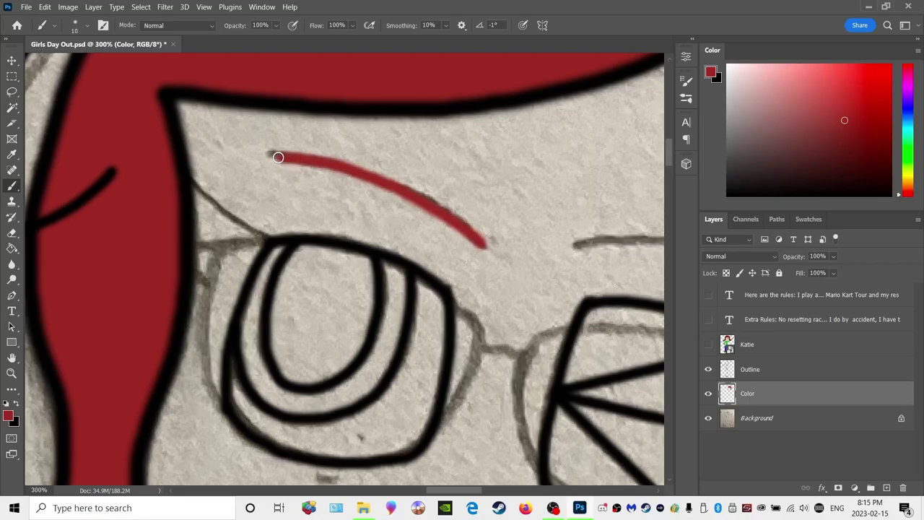
{"action": "left_click_drag", "start_coordinate": [435, 493], "coordinate": [464, 492]}
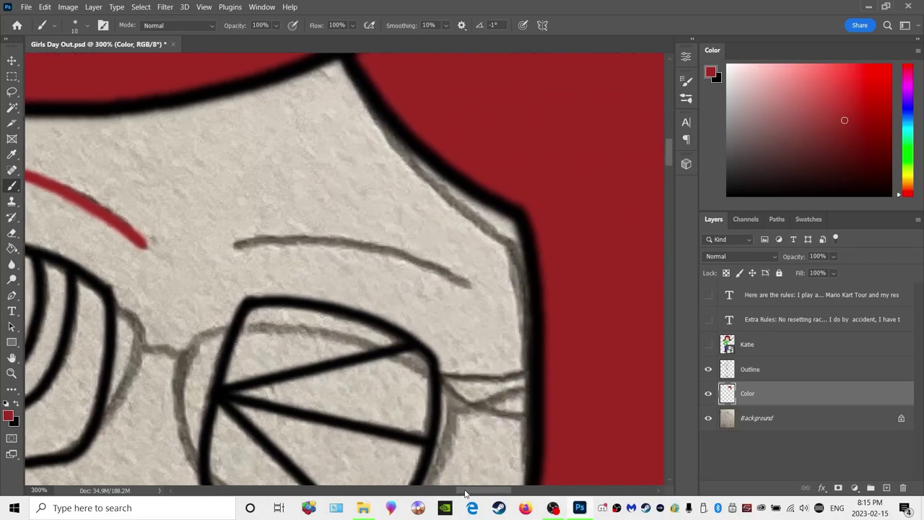
{"action": "mouse_move", "coordinate": [272, 241]}
{"action": "left_mouse_down"}
{"action": "mouse_move", "coordinate": [373, 242]}
{"action": "mouse_move", "coordinate": [476, 275]}
{"action": "left_mouse_up"}
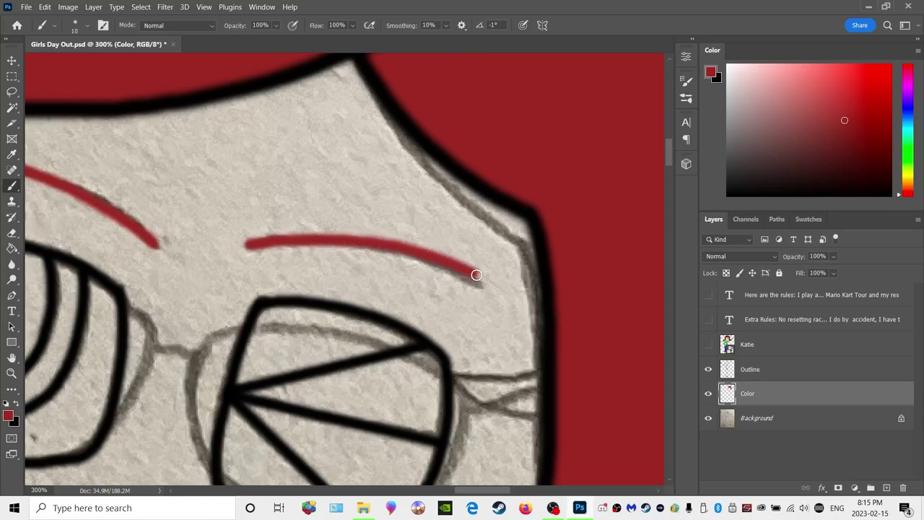
Switch the foreground colour back to black and trace the nose over the sketch line
{"action": "scroll", "coordinate": [303, 355], "scroll_direction": "down", "scroll_amount": 6}
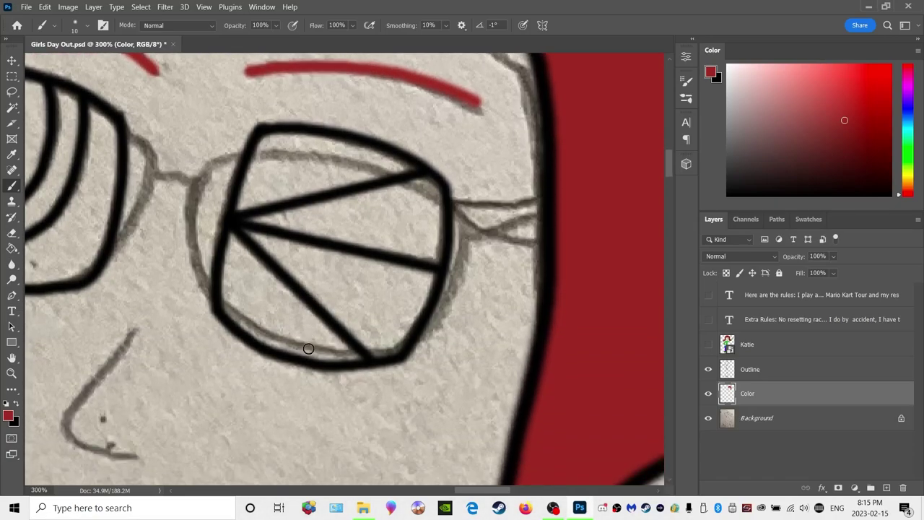
{"action": "left_click", "coordinate": [20, 405]}
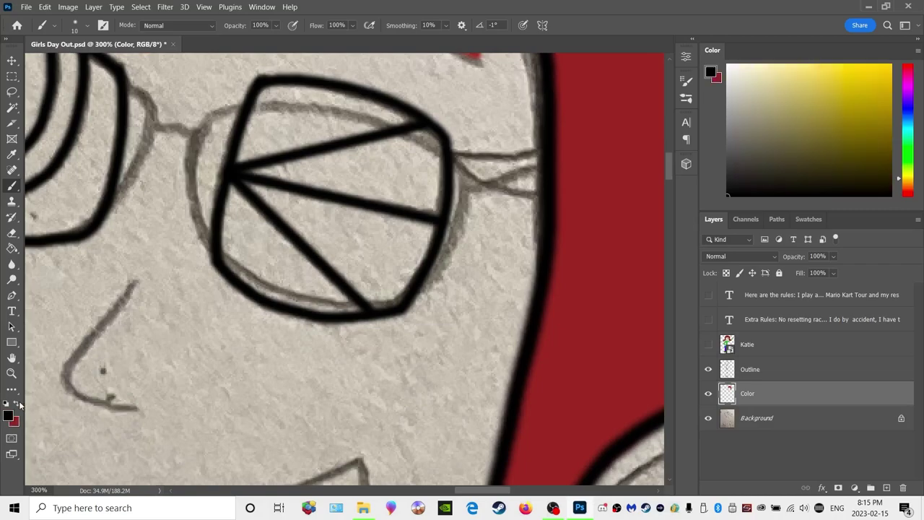
{"action": "mouse_move", "coordinate": [126, 297]}
{"action": "left_mouse_down"}
{"action": "mouse_move", "coordinate": [73, 353]}
{"action": "mouse_move", "coordinate": [62, 383]}
{"action": "mouse_move", "coordinate": [78, 400]}
{"action": "mouse_move", "coordinate": [111, 403]}
{"action": "left_mouse_up"}
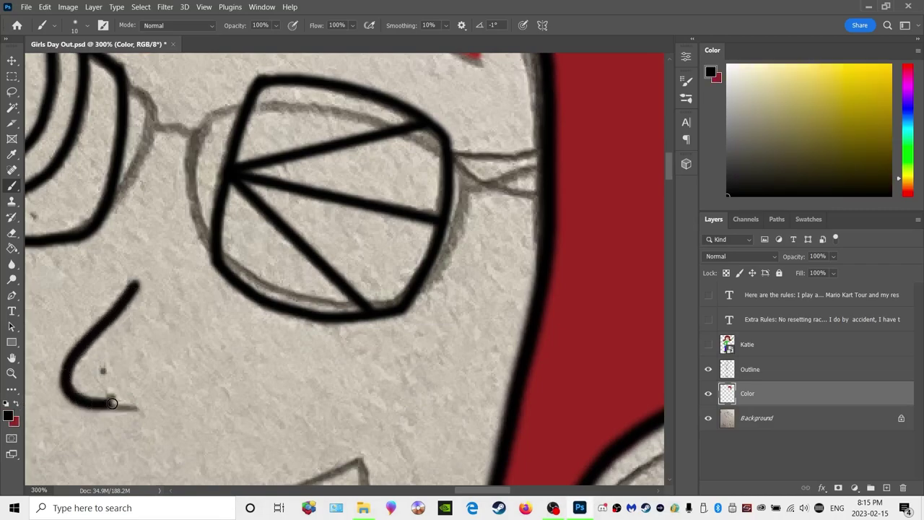
Trace the mouth outline in black and draw the tongue curve inside it with a 5 px brush
{"action": "scroll", "coordinate": [130, 393], "scroll_direction": "down", "scroll_amount": 4}
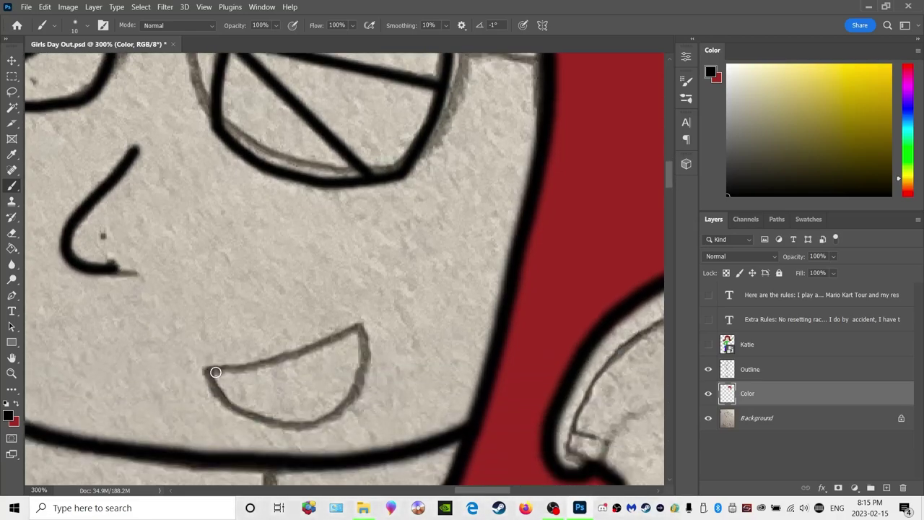
{"action": "mouse_move", "coordinate": [211, 369]}
{"action": "left_mouse_down"}
{"action": "mouse_move", "coordinate": [294, 358]}
{"action": "mouse_move", "coordinate": [361, 327]}
{"action": "mouse_move", "coordinate": [358, 384]}
{"action": "mouse_move", "coordinate": [326, 420]}
{"action": "mouse_move", "coordinate": [272, 426]}
{"action": "mouse_move", "coordinate": [231, 411]}
{"action": "mouse_move", "coordinate": [209, 377]}
{"action": "left_mouse_up"}
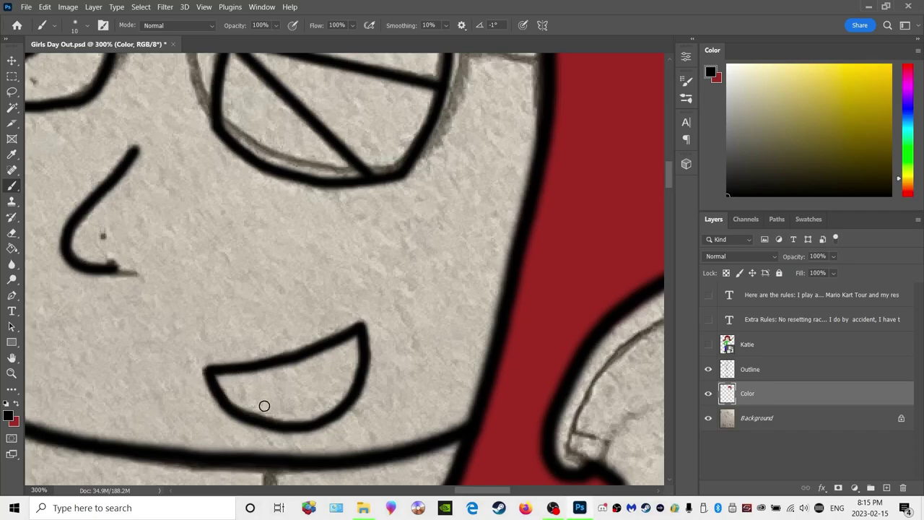
{"action": "left_click", "coordinate": [75, 31]}
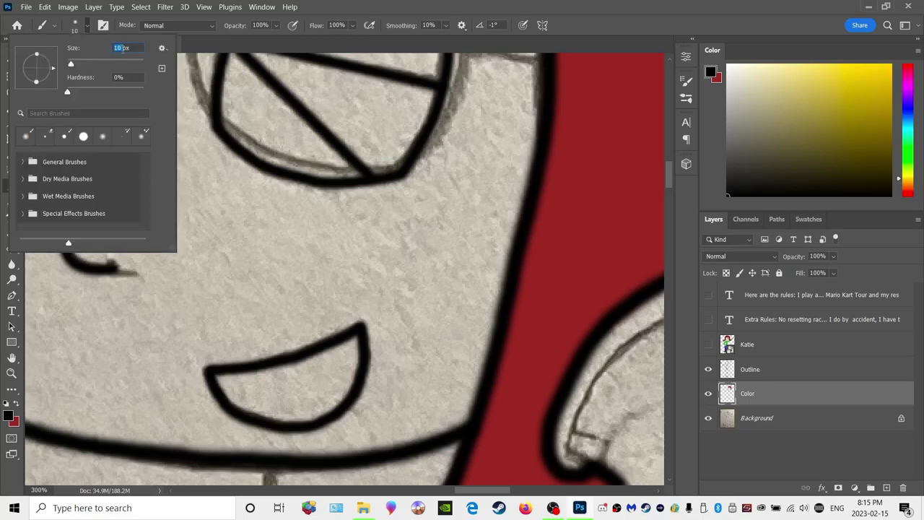
{"action": "key", "text": "Return"}
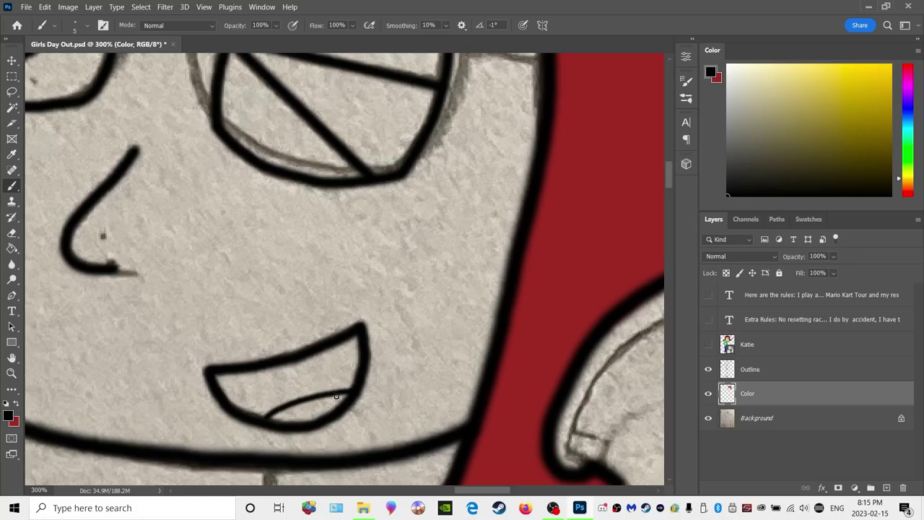
Set the brush size to 10 px and choose a bright golden yellow as the foreground colour
{"action": "scroll", "coordinate": [335, 366], "scroll_direction": "up", "scroll_amount": 5}
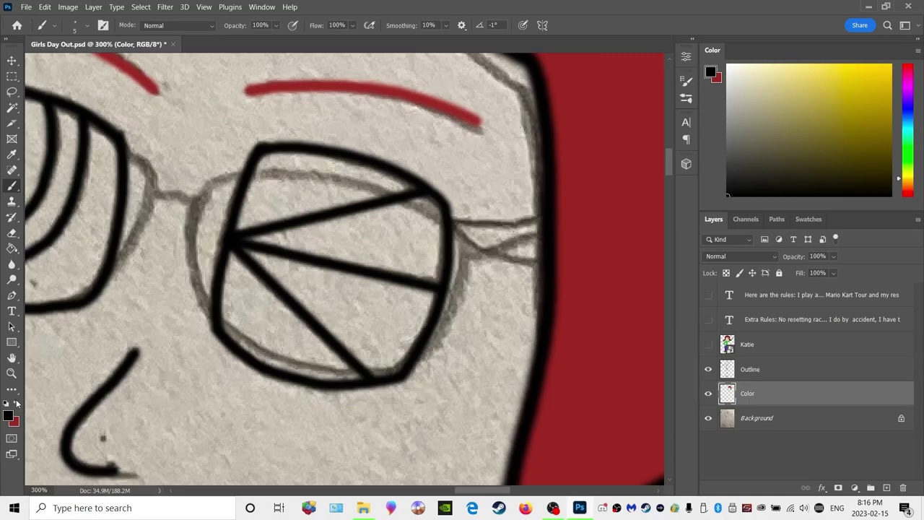
{"action": "left_click", "coordinate": [16, 402]}
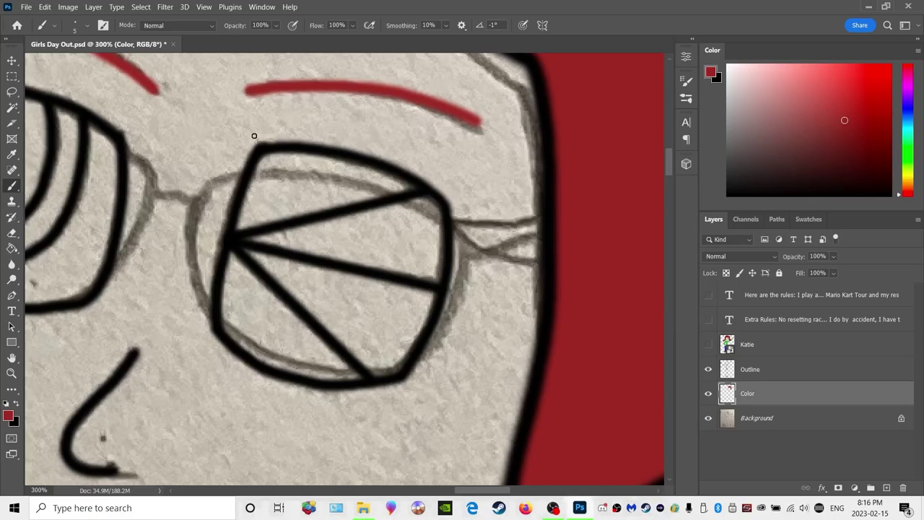
{"action": "left_click", "coordinate": [54, 26]}
{"action": "left_click", "coordinate": [114, 49]}
{"action": "type", "text": "10"}
{"action": "key", "text": "Return"}
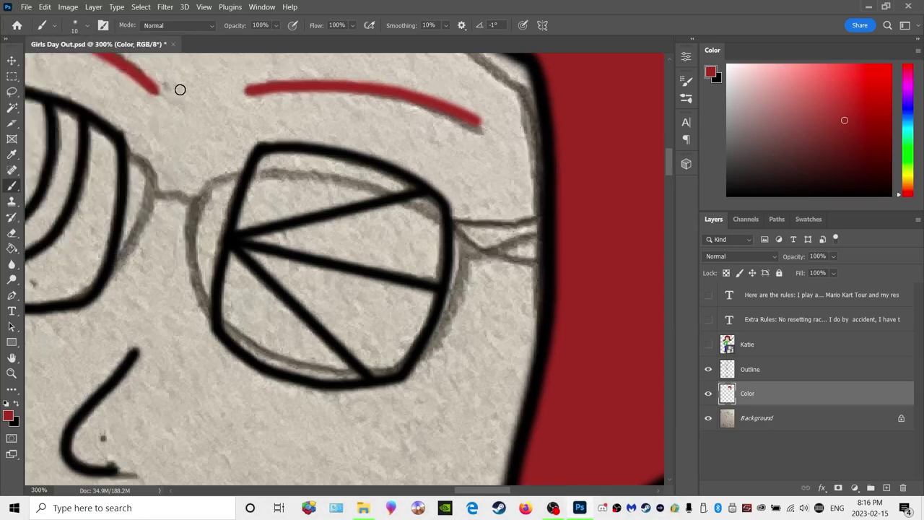
{"action": "left_click", "coordinate": [910, 181]}
{"action": "left_click_drag", "start_coordinate": [871, 84], "coordinate": [921, 42]}
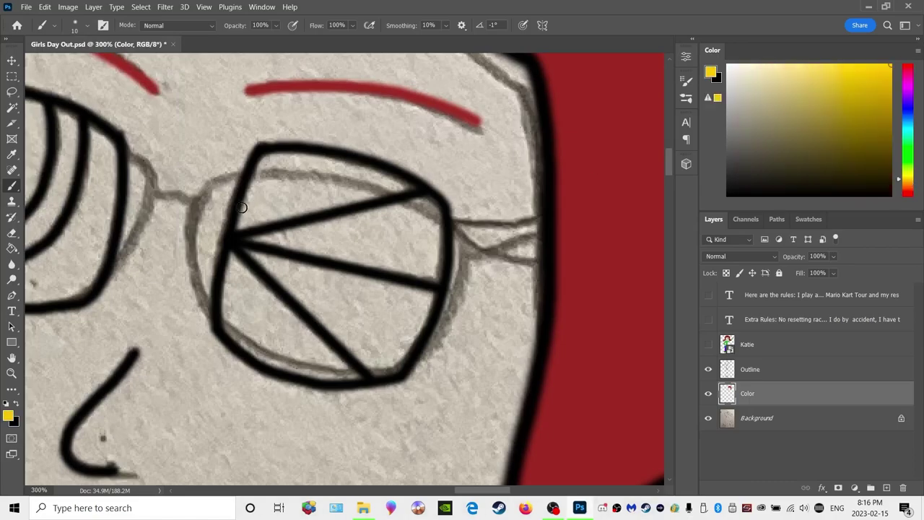
{"action": "mouse_move", "coordinate": [211, 184]}
{"action": "left_mouse_down"}
{"action": "mouse_move", "coordinate": [334, 183]}
{"action": "mouse_move", "coordinate": [447, 226]}
{"action": "mouse_move", "coordinate": [467, 241]}
{"action": "mouse_move", "coordinate": [467, 259]}
{"action": "mouse_move", "coordinate": [444, 344]}
{"action": "mouse_move", "coordinate": [404, 371]}
{"action": "mouse_move", "coordinate": [363, 377]}
{"action": "mouse_move", "coordinate": [258, 358]}
{"action": "mouse_move", "coordinate": [218, 318]}
{"action": "mouse_move", "coordinate": [200, 279]}
{"action": "mouse_move", "coordinate": [196, 232]}
{"action": "mouse_move", "coordinate": [210, 187]}
{"action": "left_mouse_up"}
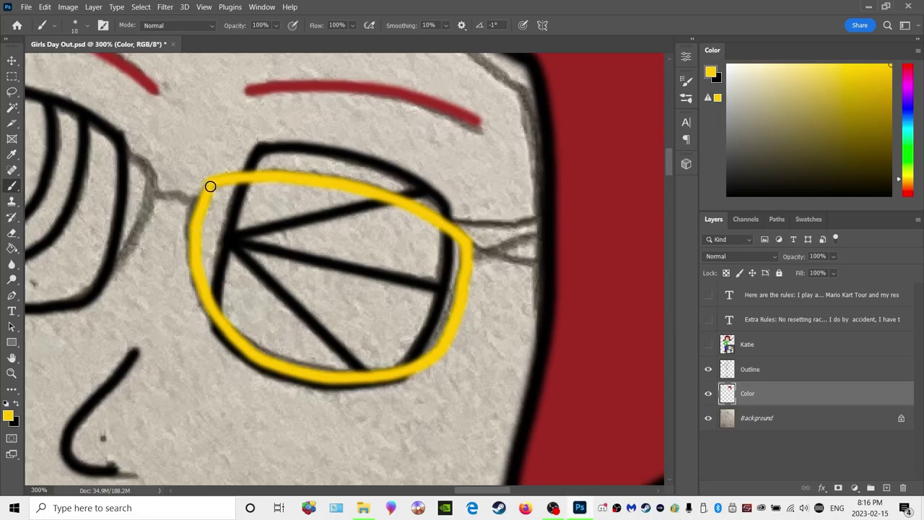
{"action": "left_click_drag", "start_coordinate": [477, 493], "coordinate": [448, 494]}
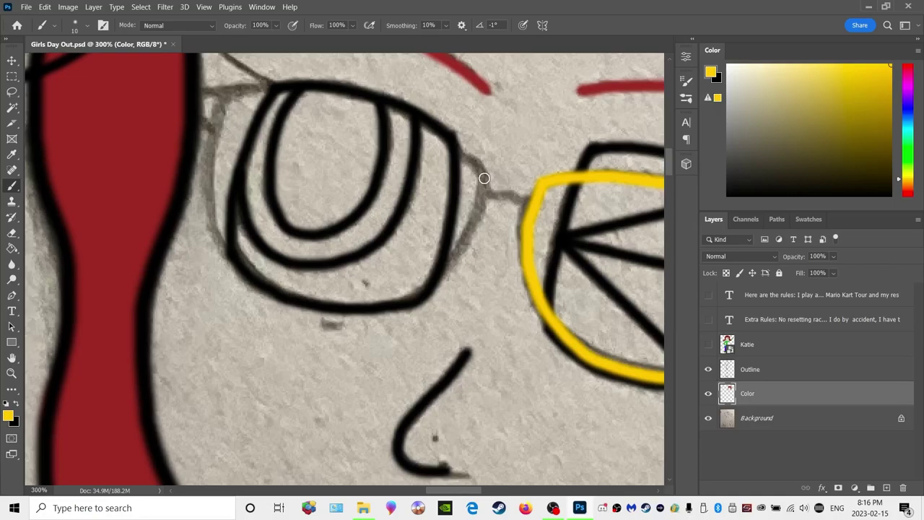
{"action": "key", "text": "ctrl+z"}
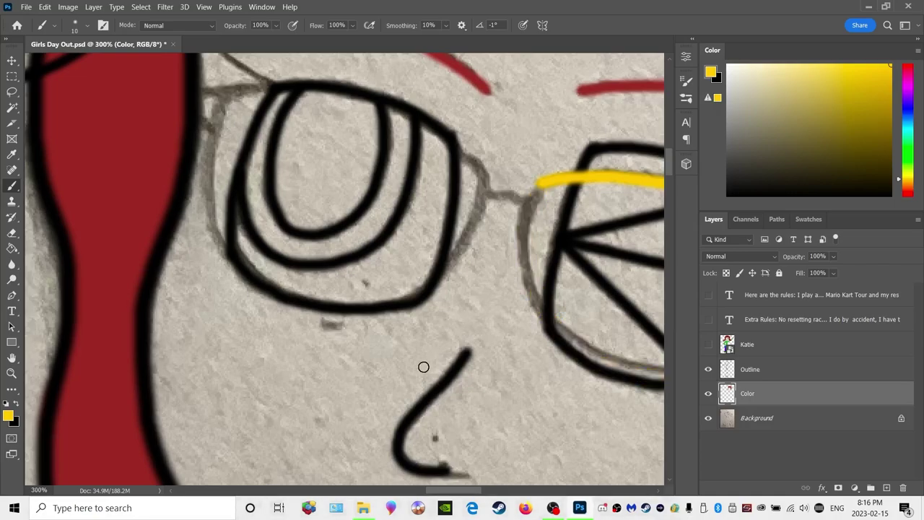
{"action": "left_click_drag", "start_coordinate": [445, 495], "coordinate": [464, 470]}
{"action": "key", "text": "ctrl+z"}
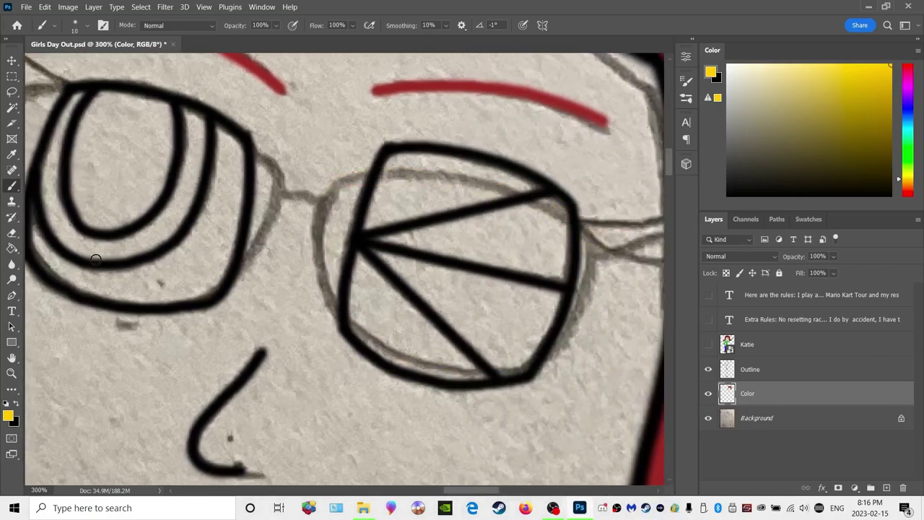
Create a new layer named Shades above the Color layer
{"action": "scroll", "coordinate": [29, 219], "scroll_direction": "down", "scroll_amount": 2}
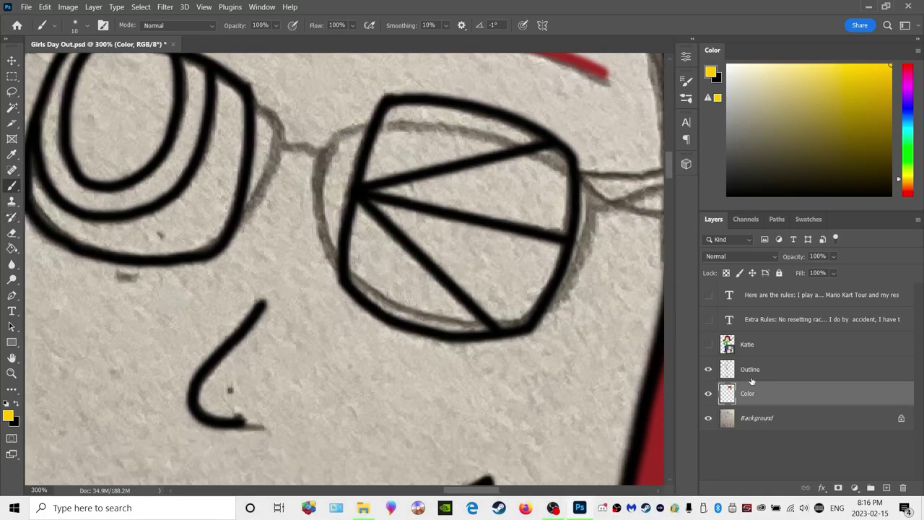
{"action": "left_click", "coordinate": [95, 7]}
{"action": "mouse_move", "coordinate": [101, 18]}
{"action": "left_click", "coordinate": [248, 20]}
{"action": "type", "text": "Shades"}
{"action": "key", "text": "Return"}
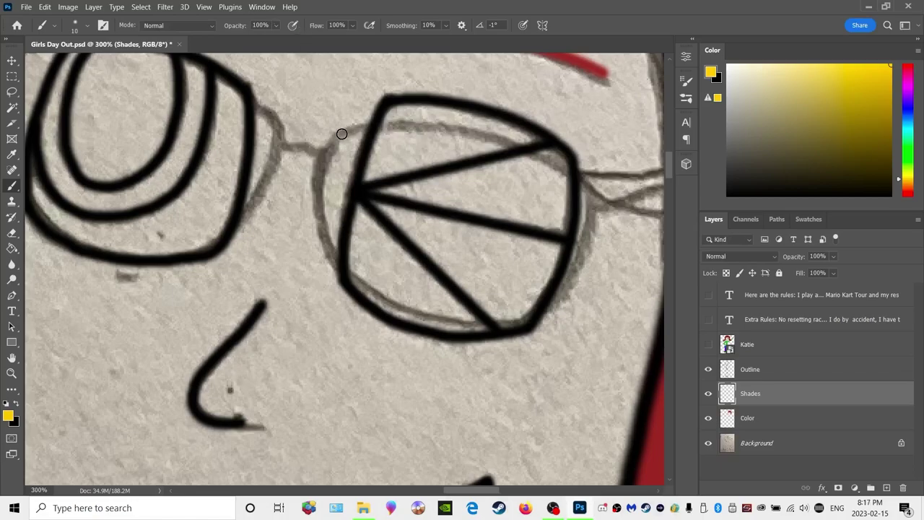
Trace the right and left lens frames of the glasses in yellow on the Shades layer
{"action": "mouse_move", "coordinate": [336, 133]}
{"action": "left_mouse_down"}
{"action": "mouse_move", "coordinate": [397, 121]}
{"action": "mouse_move", "coordinate": [466, 128]}
{"action": "mouse_move", "coordinate": [566, 165]}
{"action": "mouse_move", "coordinate": [594, 186]}
{"action": "mouse_move", "coordinate": [573, 277]}
{"action": "mouse_move", "coordinate": [541, 308]}
{"action": "mouse_move", "coordinate": [506, 319]}
{"action": "mouse_move", "coordinate": [436, 317]}
{"action": "mouse_move", "coordinate": [373, 296]}
{"action": "mouse_move", "coordinate": [337, 259]}
{"action": "mouse_move", "coordinate": [318, 213]}
{"action": "mouse_move", "coordinate": [330, 142]}
{"action": "left_mouse_up"}
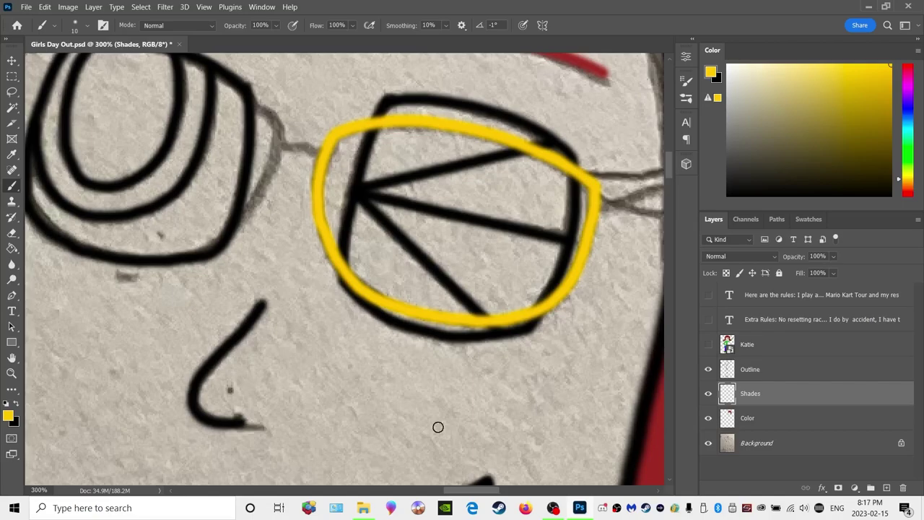
{"action": "scroll", "coordinate": [490, 485], "scroll_direction": "left", "scroll_amount": 6}
{"action": "scroll", "coordinate": [449, 404], "scroll_direction": "up", "scroll_amount": 3}
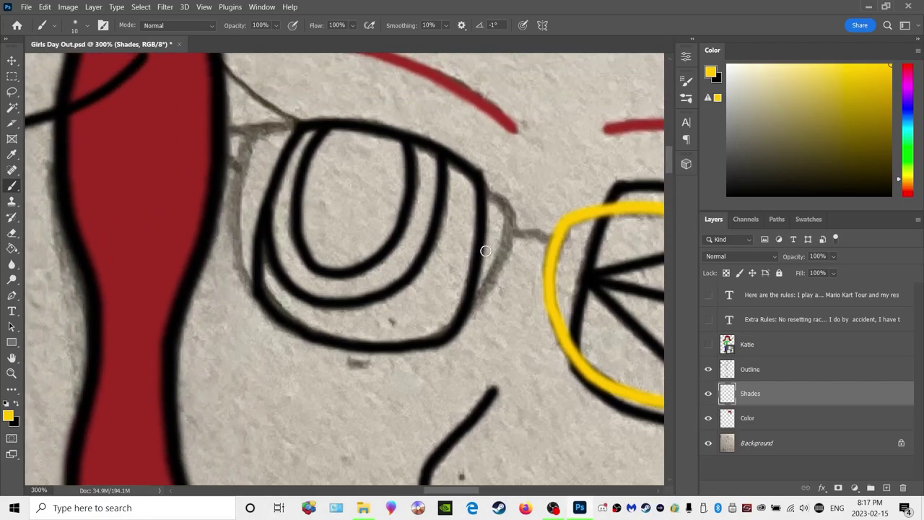
{"action": "mouse_move", "coordinate": [512, 213]}
{"action": "left_mouse_down"}
{"action": "mouse_move", "coordinate": [486, 185]}
{"action": "mouse_move", "coordinate": [416, 151]}
{"action": "mouse_move", "coordinate": [283, 131]}
{"action": "mouse_move", "coordinate": [262, 133]}
{"action": "mouse_move", "coordinate": [256, 145]}
{"action": "mouse_move", "coordinate": [238, 227]}
{"action": "mouse_move", "coordinate": [248, 275]}
{"action": "mouse_move", "coordinate": [269, 303]}
{"action": "mouse_move", "coordinate": [310, 328]}
{"action": "mouse_move", "coordinate": [368, 337]}
{"action": "mouse_move", "coordinate": [410, 332]}
{"action": "mouse_move", "coordinate": [461, 308]}
{"action": "mouse_move", "coordinate": [493, 273]}
{"action": "mouse_move", "coordinate": [513, 211]}
{"action": "left_mouse_up"}
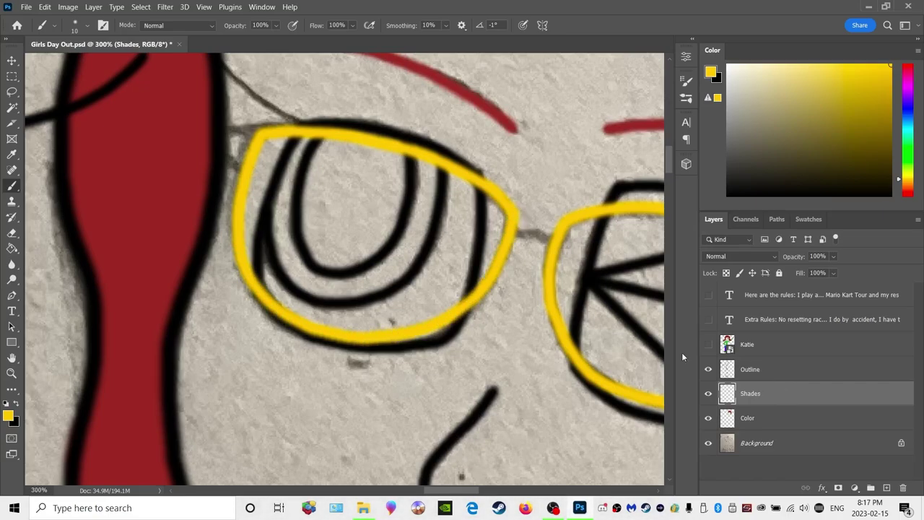
Choose dark grey and draw the glasses' bridge and the short arms at both outer edges on the Shades layer
{"action": "left_click", "coordinate": [16, 402]}
{"action": "left_click_drag", "start_coordinate": [519, 234], "coordinate": [546, 241]}
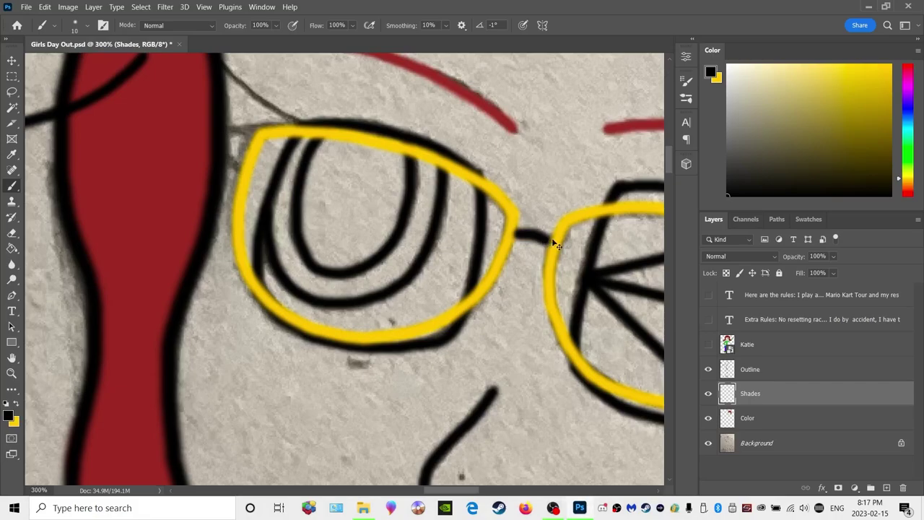
{"action": "key", "text": "ctrl+z"}
{"action": "left_click", "coordinate": [726, 171]}
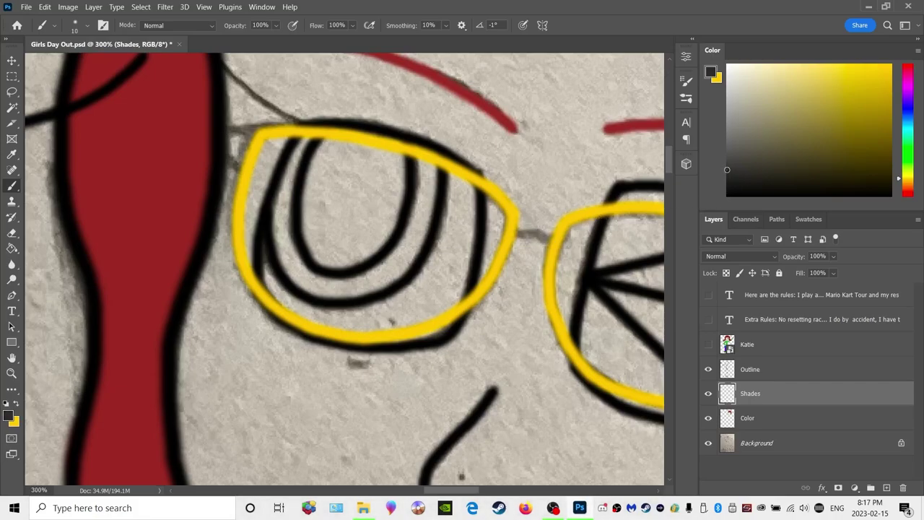
{"action": "left_click_drag", "start_coordinate": [519, 233], "coordinate": [546, 241]}
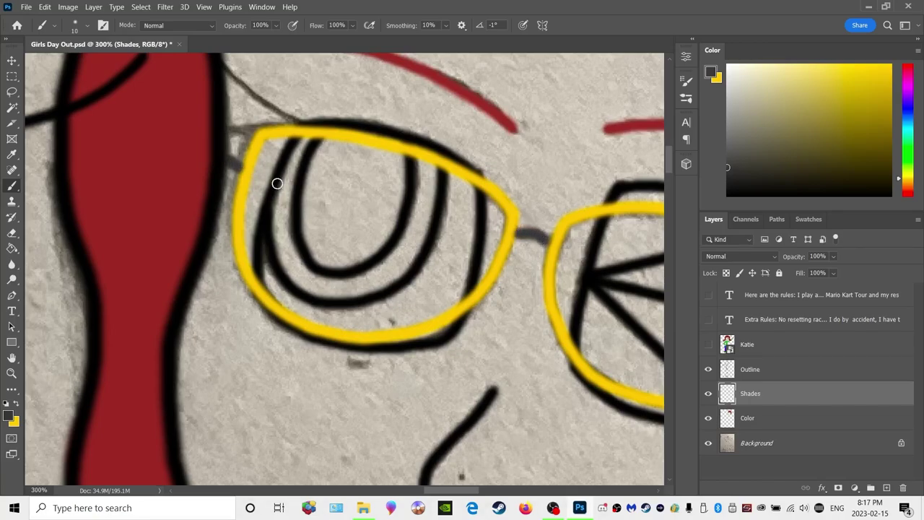
{"action": "left_click_drag", "start_coordinate": [453, 490], "coordinate": [496, 471]}
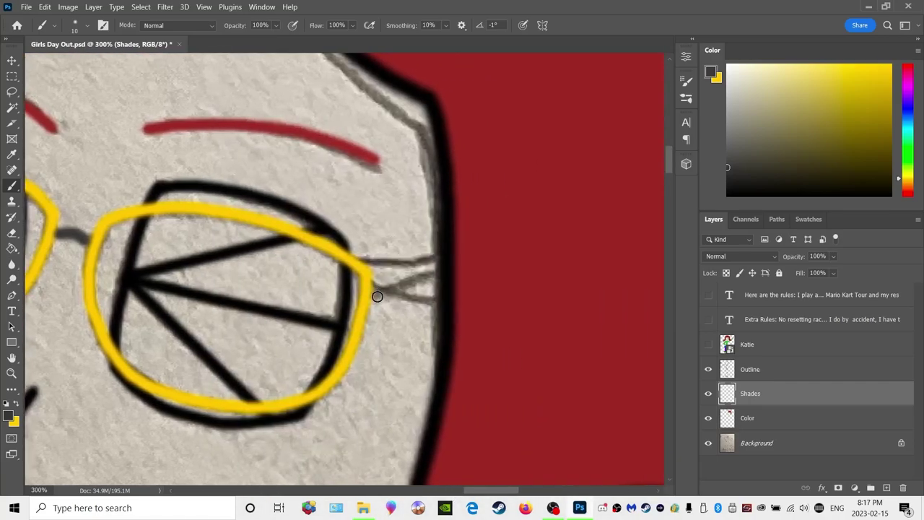
{"action": "left_click_drag", "start_coordinate": [374, 294], "coordinate": [433, 276]}
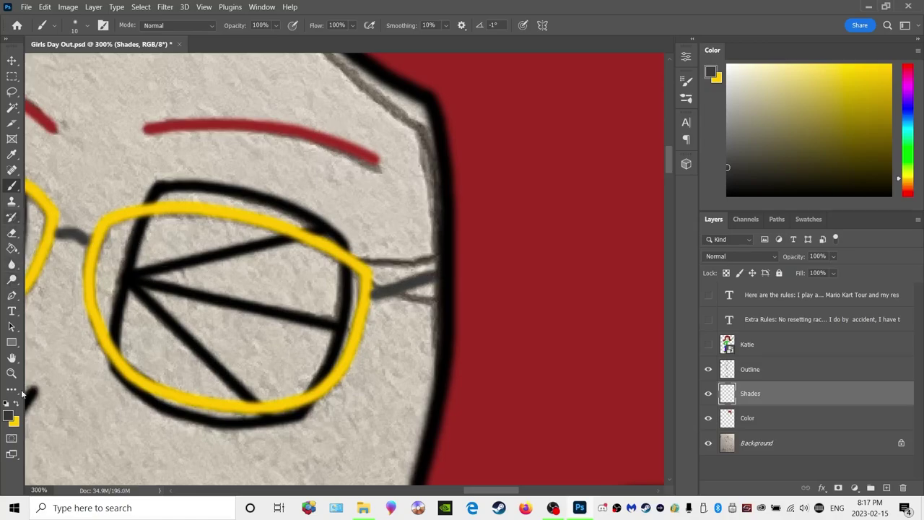
Draw one long and one short black eyelash from the right eye's outer corner on the Outline layer, and move the Shades layer above Outline
{"action": "left_click_drag", "start_coordinate": [727, 167], "coordinate": [697, 221]}
{"action": "left_click_drag", "start_coordinate": [345, 246], "coordinate": [375, 244]}
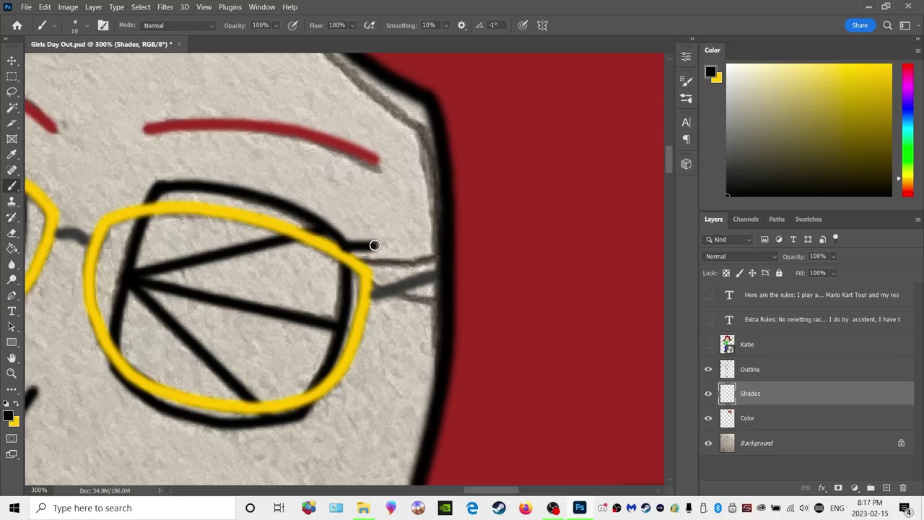
{"action": "key", "text": "ctrl+z"}
{"action": "left_click", "coordinate": [756, 371]}
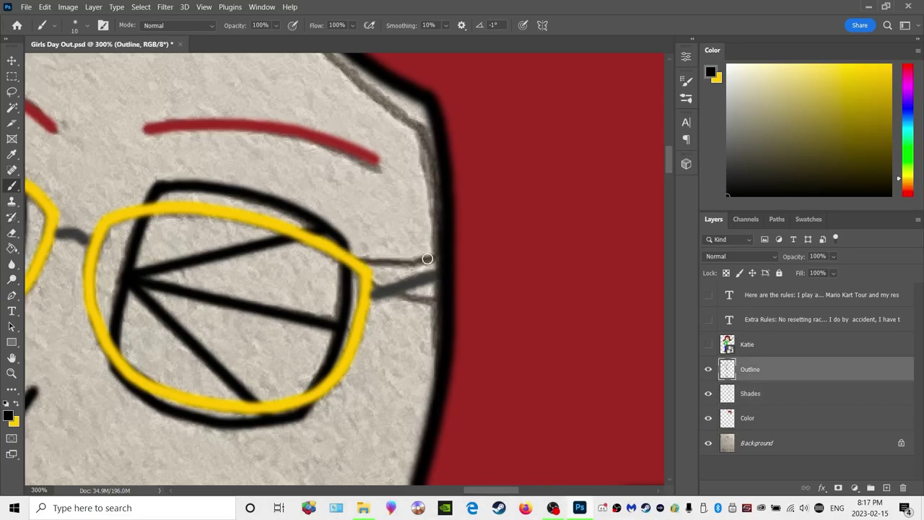
{"action": "mouse_move", "coordinate": [351, 247]}
{"action": "left_mouse_down"}
{"action": "mouse_move", "coordinate": [437, 238]}
{"action": "mouse_move", "coordinate": [512, 216]}
{"action": "mouse_move", "coordinate": [571, 177]}
{"action": "mouse_move", "coordinate": [643, 92]}
{"action": "left_mouse_up"}
{"action": "left_click_drag", "start_coordinate": [349, 250], "coordinate": [398, 269]}
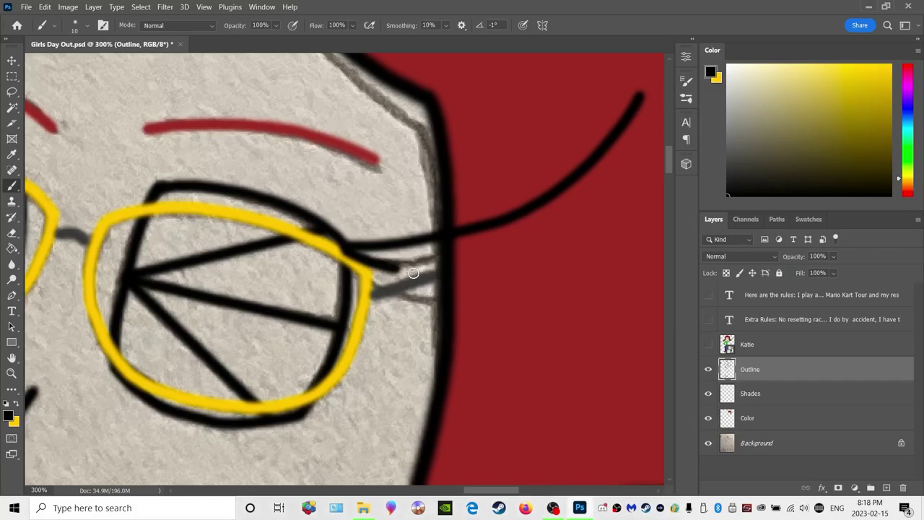
{"action": "left_click_drag", "start_coordinate": [762, 394], "coordinate": [762, 368]}
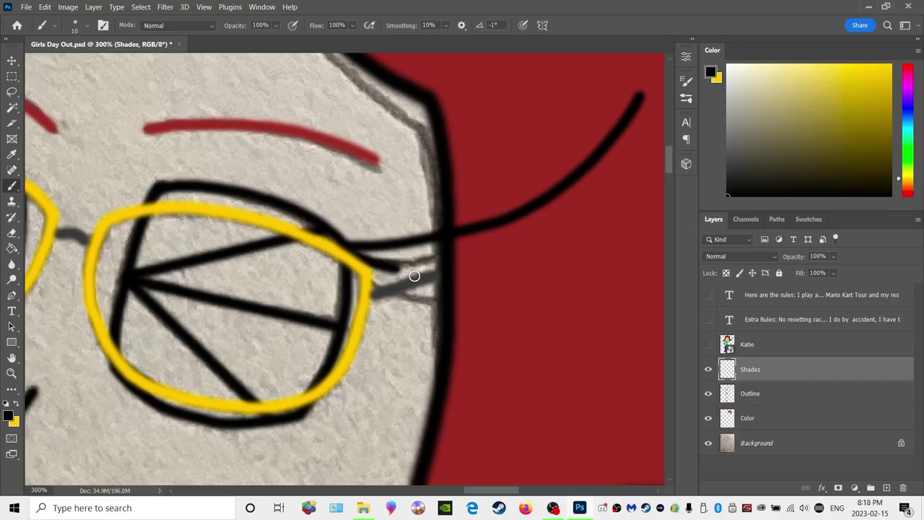
Toggle the visibility of the Outline, Shades and Color layers to check which layer holds the eye lines
{"action": "left_click", "coordinate": [709, 394]}
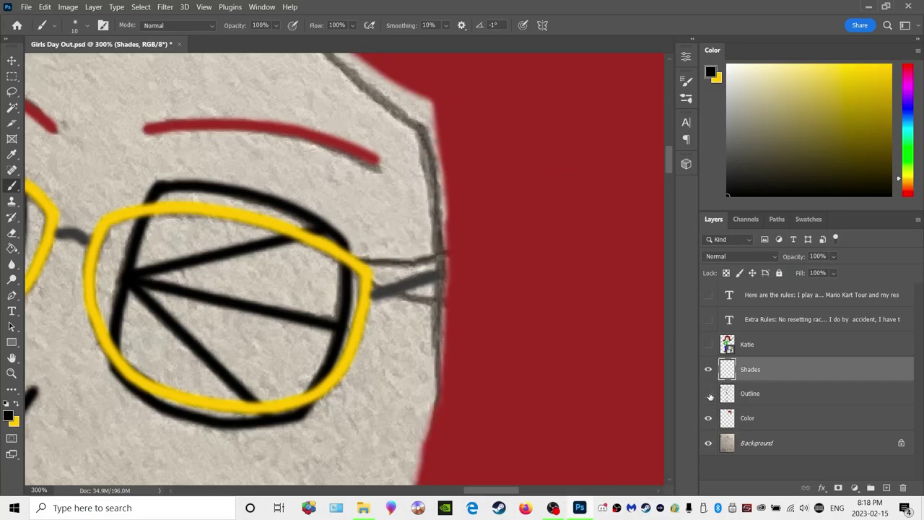
{"action": "left_click", "coordinate": [709, 394]}
{"action": "left_click", "coordinate": [709, 394]}
{"action": "left_click", "coordinate": [709, 394]}
{"action": "left_click", "coordinate": [708, 369]}
{"action": "left_click", "coordinate": [708, 368]}
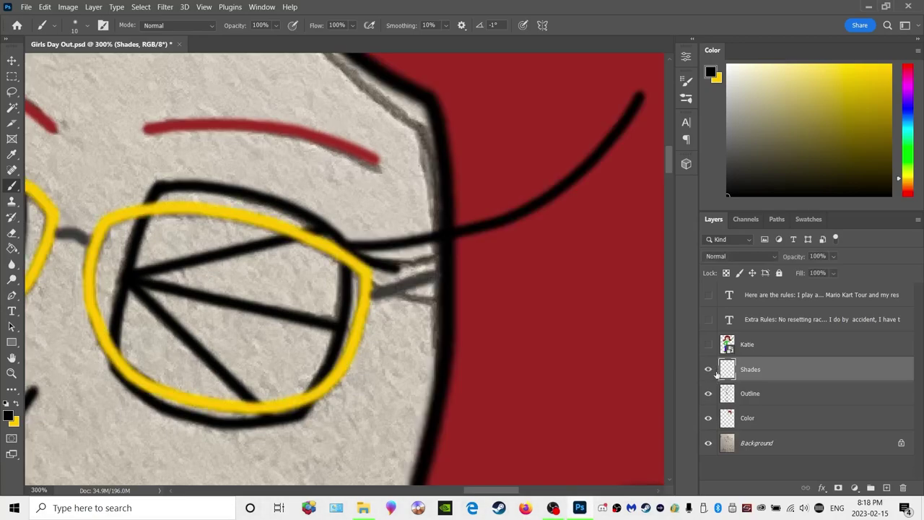
{"action": "left_click", "coordinate": [708, 419]}
{"action": "left_click", "coordinate": [708, 419]}
{"action": "left_click", "coordinate": [709, 370]}
{"action": "left_click", "coordinate": [708, 370]}
{"action": "left_click", "coordinate": [709, 420]}
{"action": "left_click", "coordinate": [710, 419]}
{"action": "left_click", "coordinate": [709, 419]}
{"action": "left_click", "coordinate": [710, 420]}
Lasso the left eye and eyebrow, delete their strokes from the Color layer and clear the selection
{"action": "left_click_drag", "start_coordinate": [490, 491], "coordinate": [462, 491]}
{"action": "scroll", "coordinate": [82, 272], "scroll_direction": "up", "scroll_amount": 2}
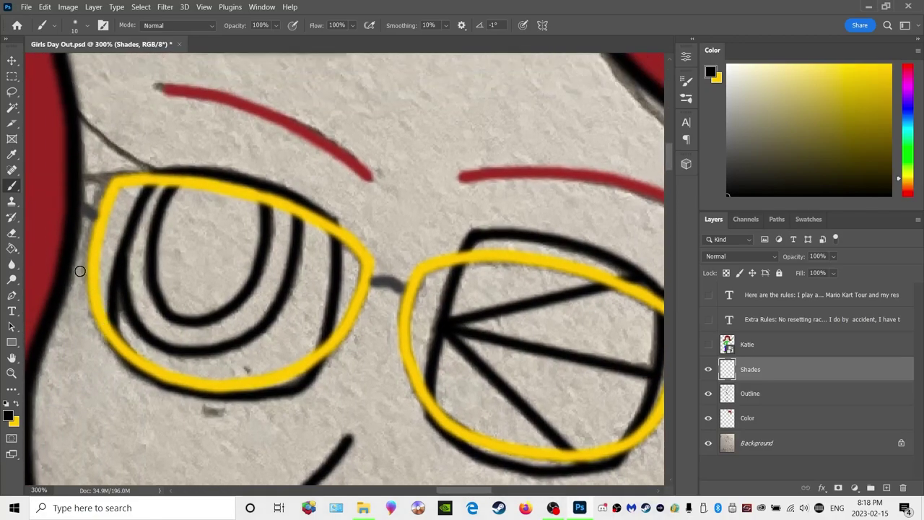
{"action": "left_click", "coordinate": [11, 92]}
{"action": "mouse_move", "coordinate": [302, 142]}
{"action": "left_mouse_down"}
{"action": "mouse_move", "coordinate": [221, 111]}
{"action": "mouse_move", "coordinate": [173, 117]}
{"action": "left_mouse_up"}
{"action": "mouse_move", "coordinate": [126, 167]}
{"action": "left_mouse_down"}
{"action": "mouse_move", "coordinate": [99, 346]}
{"action": "mouse_move", "coordinate": [99, 394]}
{"action": "mouse_move", "coordinate": [123, 449]}
{"action": "mouse_move", "coordinate": [223, 482]}
{"action": "mouse_move", "coordinate": [303, 485]}
{"action": "mouse_move", "coordinate": [369, 468]}
{"action": "mouse_move", "coordinate": [393, 416]}
{"action": "mouse_move", "coordinate": [415, 271]}
{"action": "mouse_move", "coordinate": [373, 158]}
{"action": "mouse_move", "coordinate": [289, 121]}
{"action": "left_mouse_up"}
{"action": "left_click", "coordinate": [708, 418]}
{"action": "left_click", "coordinate": [708, 418]}
{"action": "left_click", "coordinate": [789, 416]}
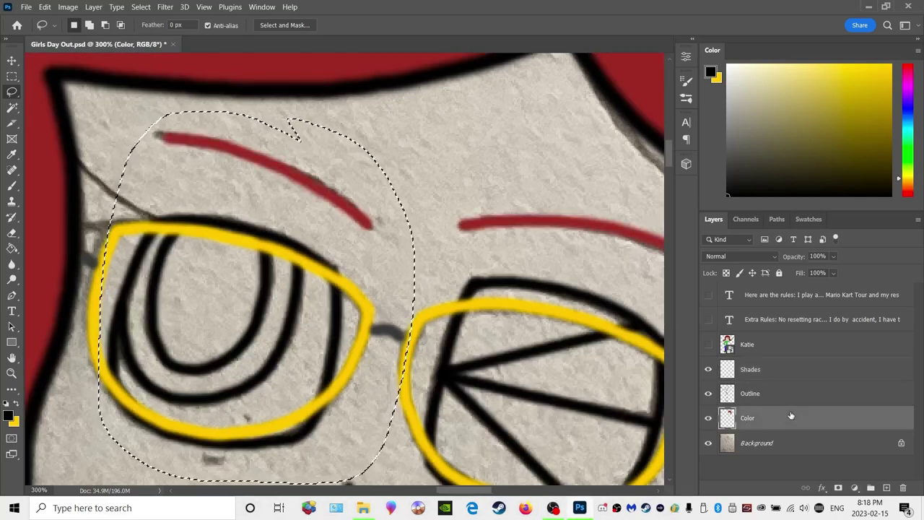
{"action": "key", "text": "Delete"}
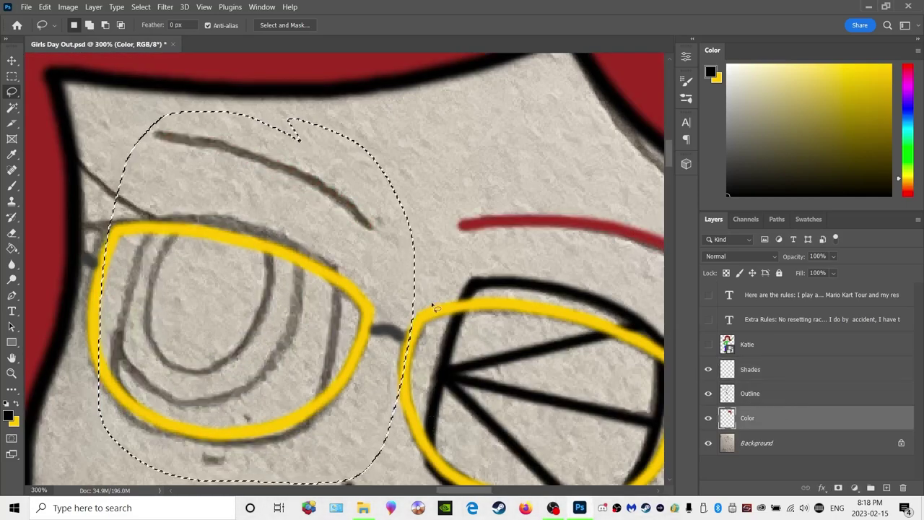
{"action": "scroll", "coordinate": [491, 140], "scroll_direction": "down", "scroll_amount": 1}
{"action": "key", "text": "ctrl+d"}
{"action": "scroll", "coordinate": [441, 490], "scroll_direction": "right", "scroll_amount": 5}
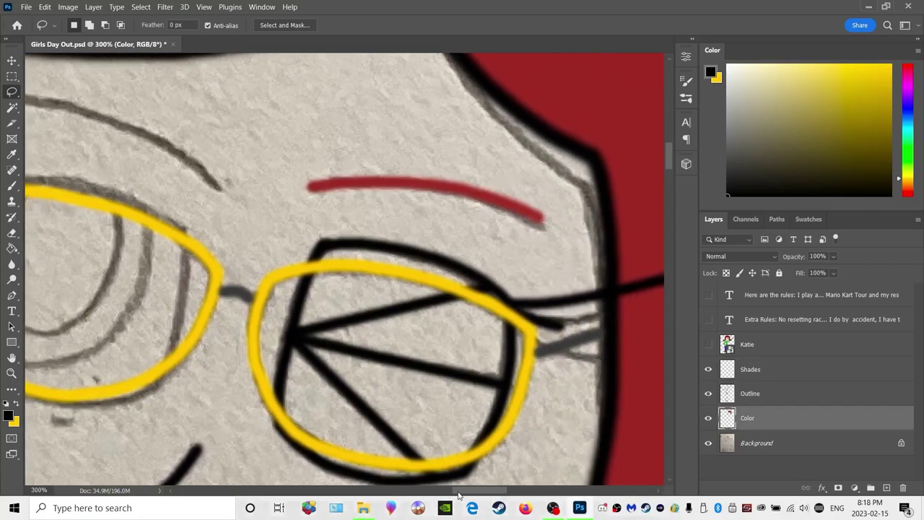
Lasso the right eye and eyebrow, delete their strokes from the Color layer and clear the selection
{"action": "scroll", "coordinate": [407, 242], "scroll_direction": "down", "scroll_amount": 1}
{"action": "mouse_move", "coordinate": [334, 118]}
{"action": "left_mouse_down"}
{"action": "mouse_move", "coordinate": [244, 131]}
{"action": "mouse_move", "coordinate": [206, 176]}
{"action": "mouse_move", "coordinate": [177, 265]}
{"action": "mouse_move", "coordinate": [201, 400]}
{"action": "mouse_move", "coordinate": [251, 450]}
{"action": "mouse_move", "coordinate": [329, 477]}
{"action": "mouse_move", "coordinate": [423, 467]}
{"action": "mouse_move", "coordinate": [467, 437]}
{"action": "mouse_move", "coordinate": [494, 400]}
{"action": "mouse_move", "coordinate": [510, 326]}
{"action": "mouse_move", "coordinate": [500, 205]}
{"action": "mouse_move", "coordinate": [492, 164]}
{"action": "mouse_move", "coordinate": [467, 132]}
{"action": "mouse_move", "coordinate": [334, 116]}
{"action": "left_mouse_up"}
{"action": "key", "text": "Delete"}
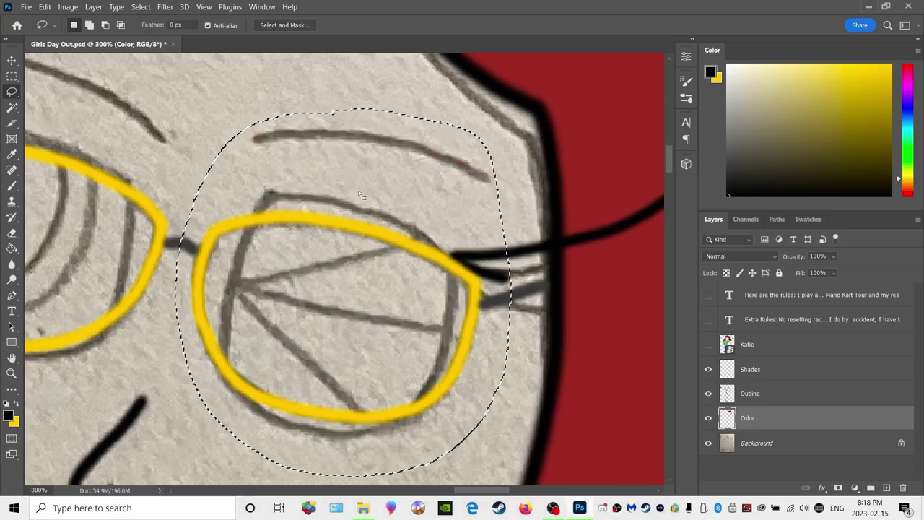
{"action": "key", "text": "ctrl+d"}
Lasso the nose and mouth together, delete their strokes from the Color layer and clear the selection
{"action": "scroll", "coordinate": [517, 188], "scroll_direction": "down", "scroll_amount": 5}
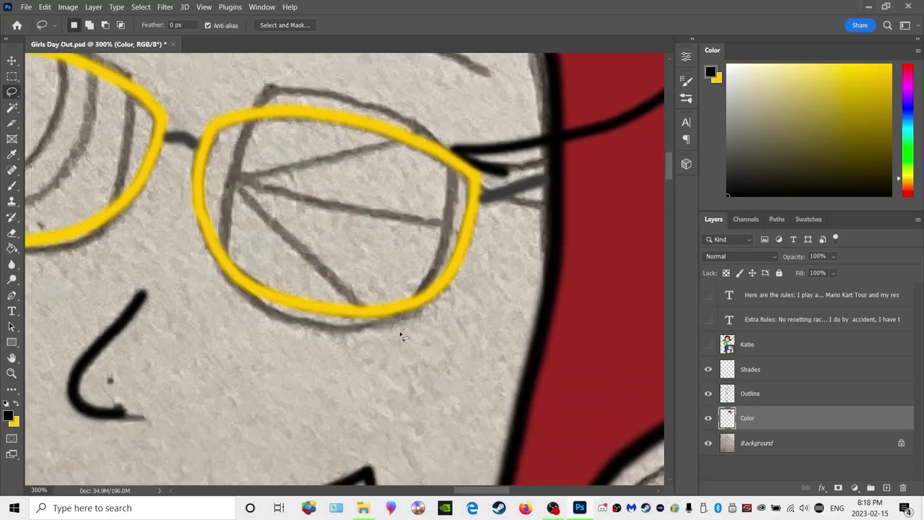
{"action": "mouse_move", "coordinate": [377, 436]}
{"action": "left_mouse_down"}
{"action": "mouse_move", "coordinate": [291, 448]}
{"action": "mouse_move", "coordinate": [231, 445]}
{"action": "mouse_move", "coordinate": [149, 405]}
{"action": "mouse_move", "coordinate": [72, 330]}
{"action": "mouse_move", "coordinate": [47, 229]}
{"action": "mouse_move", "coordinate": [103, 163]}
{"action": "mouse_move", "coordinate": [169, 149]}
{"action": "mouse_move", "coordinate": [284, 242]}
{"action": "mouse_move", "coordinate": [425, 334]}
{"action": "mouse_move", "coordinate": [403, 408]}
{"action": "left_mouse_up"}
{"action": "key", "text": "Delete"}
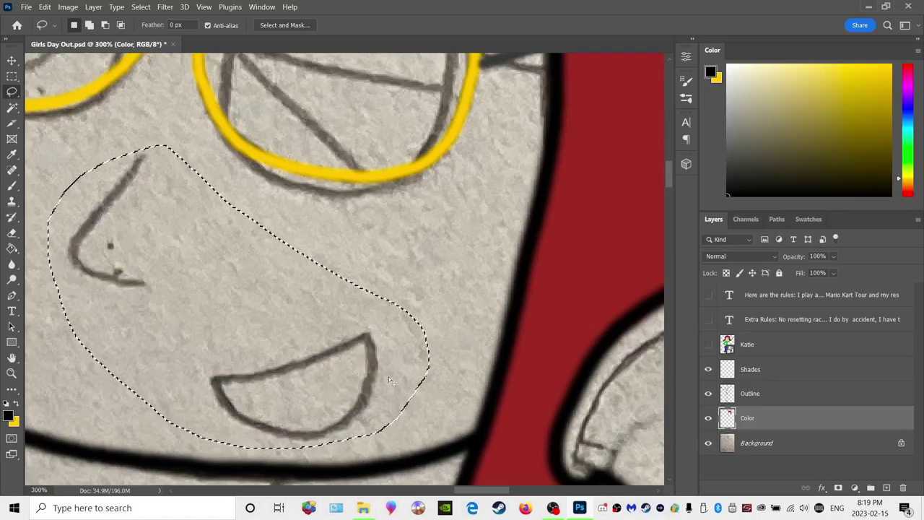
{"action": "scroll", "coordinate": [378, 363], "scroll_direction": "up", "scroll_amount": 1}
{"action": "scroll", "coordinate": [377, 363], "scroll_direction": "up", "scroll_amount": 4}
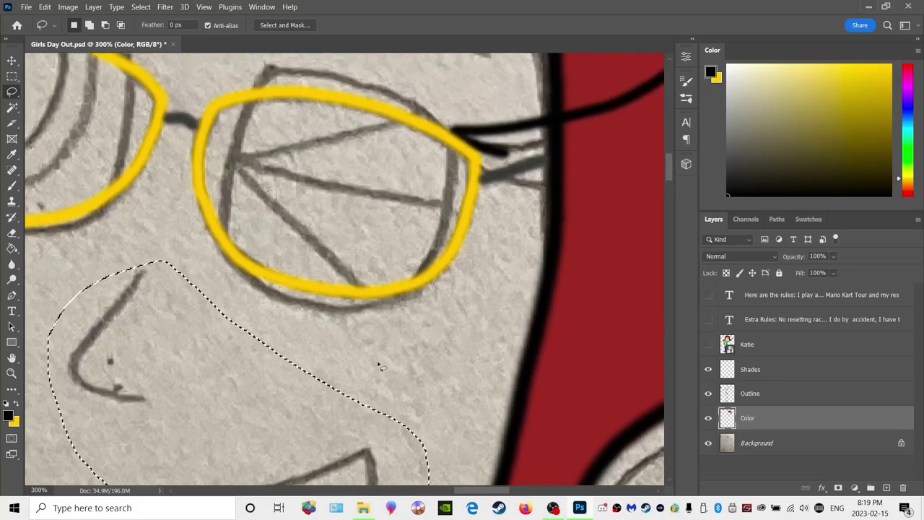
{"action": "key", "text": "ctrl+d"}
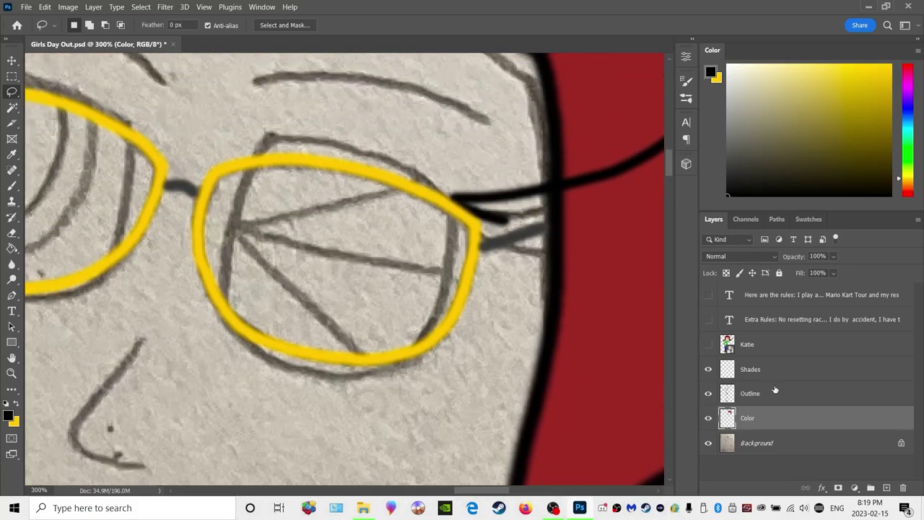
Retrace the right eye's closed outline with the black Brush on the Outline layer, redoing the lower edge
{"action": "left_click", "coordinate": [748, 396]}
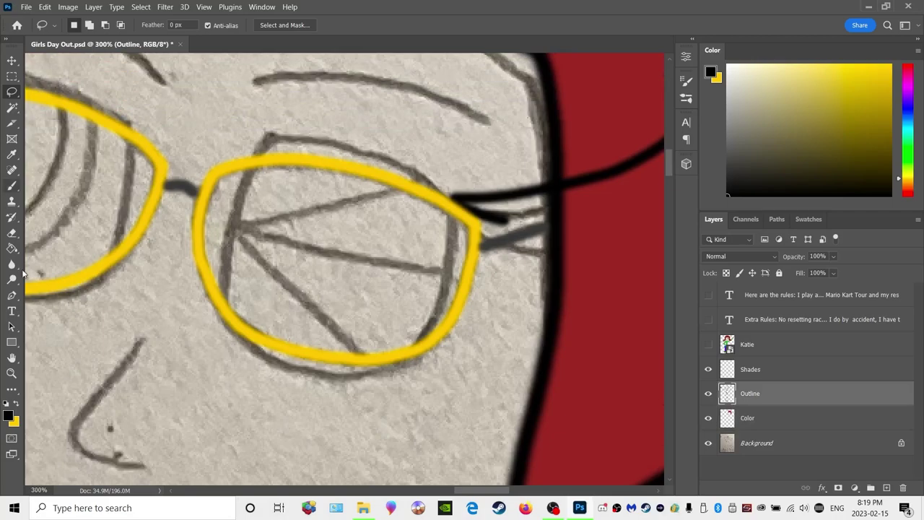
{"action": "left_click", "coordinate": [13, 185]}
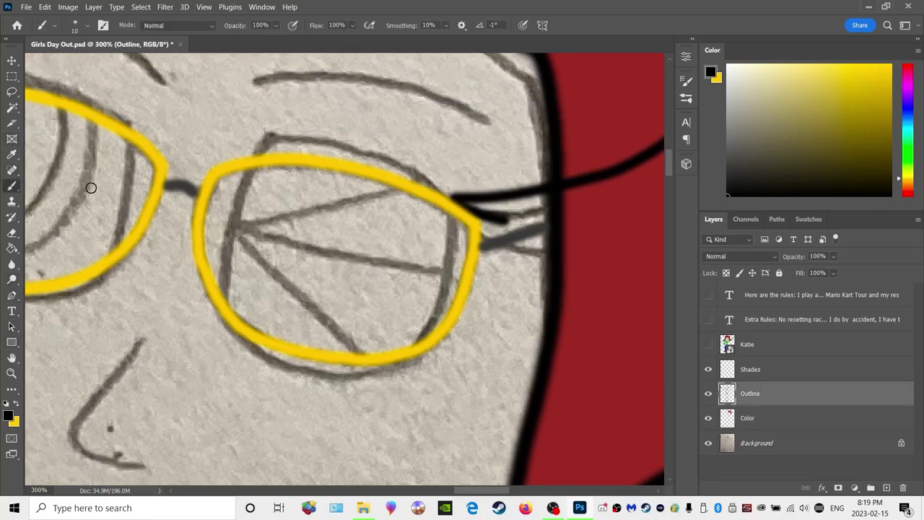
{"action": "mouse_move", "coordinate": [269, 141]}
{"action": "left_mouse_down"}
{"action": "mouse_move", "coordinate": [368, 155]}
{"action": "mouse_move", "coordinate": [452, 194]}
{"action": "mouse_move", "coordinate": [440, 313]}
{"action": "mouse_move", "coordinate": [408, 363]}
{"action": "mouse_move", "coordinate": [356, 377]}
{"action": "mouse_move", "coordinate": [285, 369]}
{"action": "mouse_move", "coordinate": [221, 324]}
{"action": "left_mouse_up"}
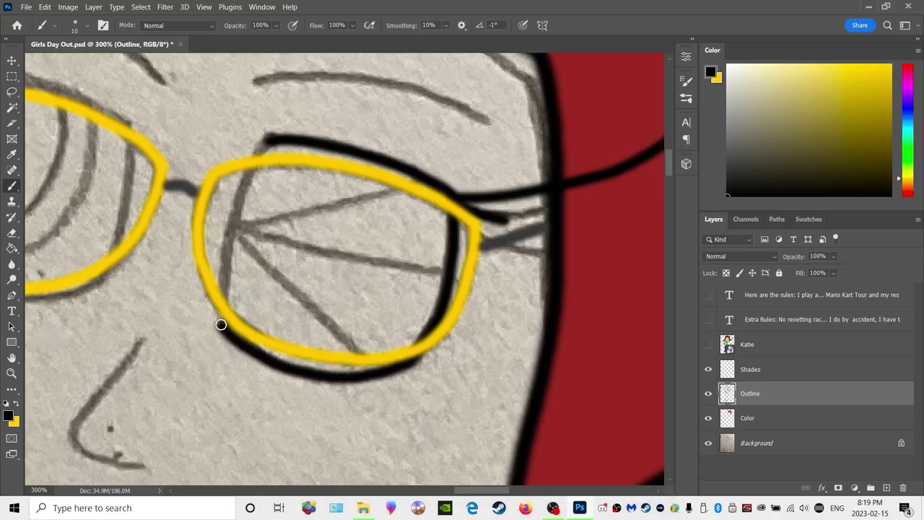
{"action": "key", "text": "ctrl+z"}
{"action": "mouse_move", "coordinate": [410, 362]}
{"action": "left_mouse_down"}
{"action": "mouse_move", "coordinate": [313, 367]}
{"action": "mouse_move", "coordinate": [249, 338]}
{"action": "mouse_move", "coordinate": [220, 309]}
{"action": "mouse_move", "coordinate": [235, 201]}
{"action": "mouse_move", "coordinate": [266, 143]}
{"action": "left_mouse_up"}
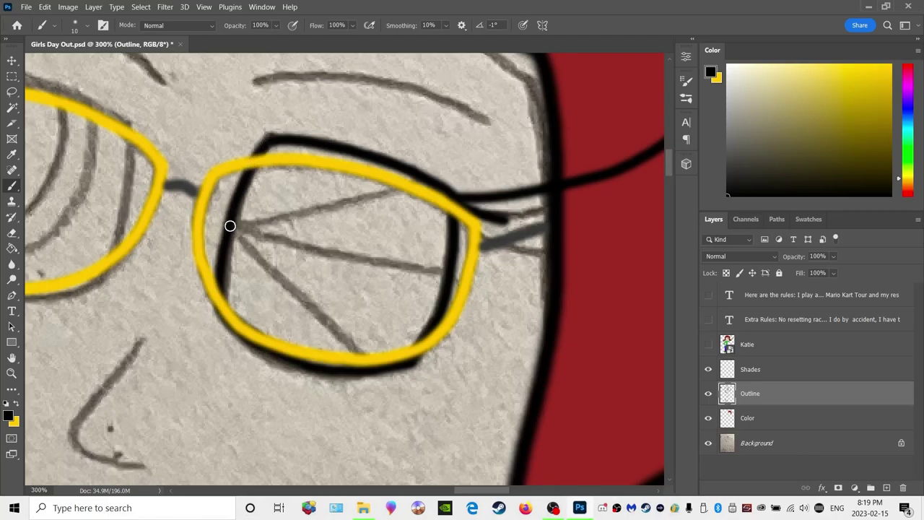
Draw three straight black lines fanning from the right eye's inner side to its upper, outer and lower edges
{"action": "left_click_drag", "start_coordinate": [437, 188], "coordinate": [238, 233]}
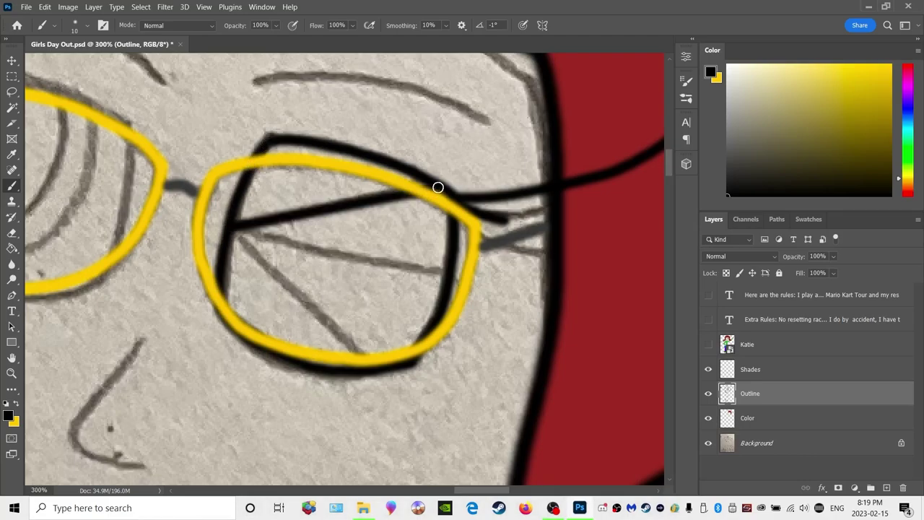
{"action": "left_click", "coordinate": [449, 277], "text": "shift"}
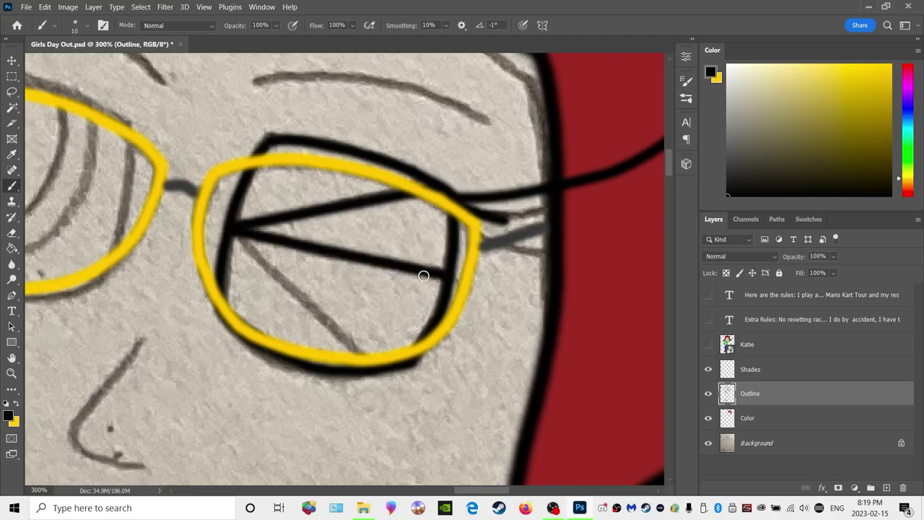
{"action": "left_click", "coordinate": [381, 368], "text": "shift"}
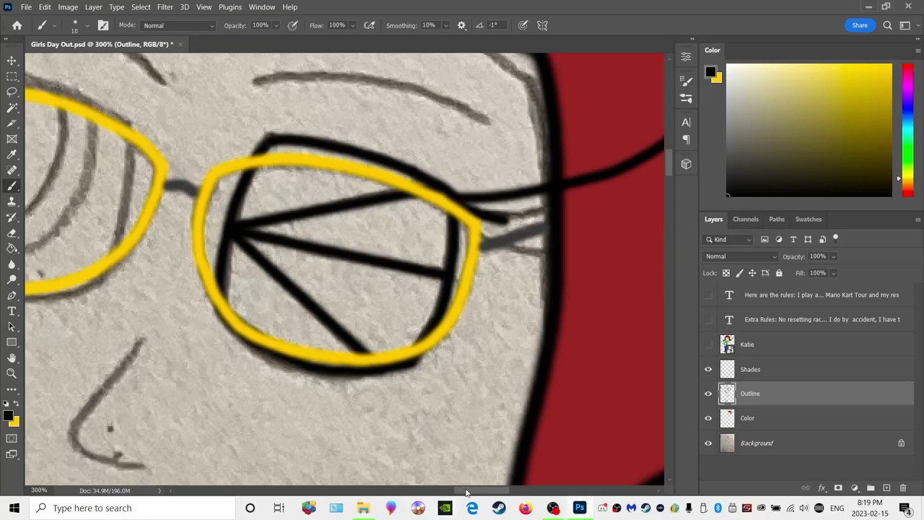
Trace the nose and the open smiling mouth in black on the Outline layer
{"action": "left_click_drag", "start_coordinate": [466, 495], "coordinate": [436, 495]}
{"action": "scroll", "coordinate": [368, 289], "scroll_direction": "down", "scroll_amount": 3}
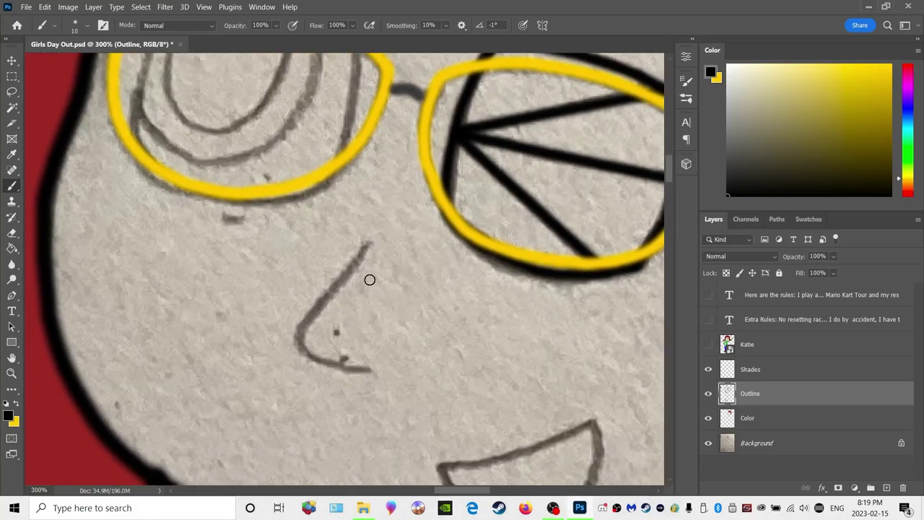
{"action": "mouse_move", "coordinate": [374, 246]}
{"action": "left_mouse_down"}
{"action": "mouse_move", "coordinate": [311, 333]}
{"action": "mouse_move", "coordinate": [322, 353]}
{"action": "mouse_move", "coordinate": [364, 367]}
{"action": "left_mouse_up"}
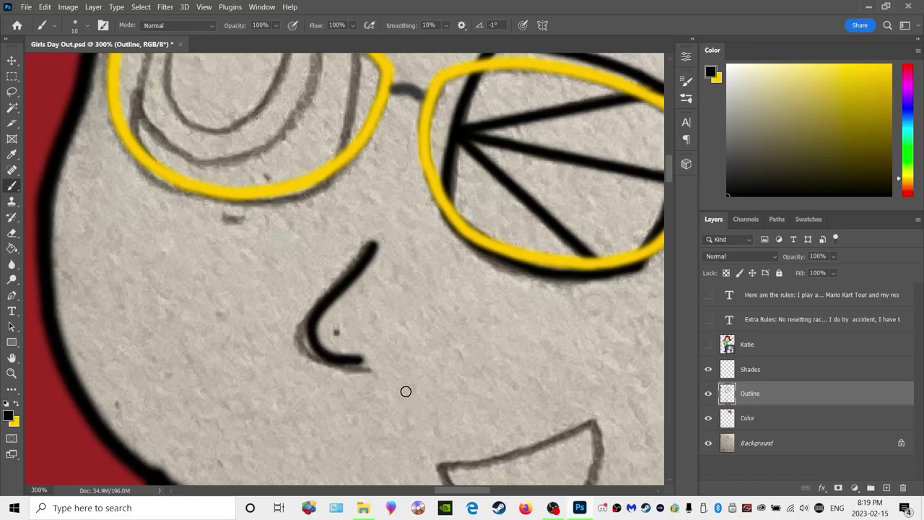
{"action": "scroll", "coordinate": [433, 390], "scroll_direction": "down", "scroll_amount": 4}
{"action": "mouse_move", "coordinate": [445, 342]}
{"action": "left_mouse_down"}
{"action": "mouse_move", "coordinate": [531, 329]}
{"action": "mouse_move", "coordinate": [587, 299]}
{"action": "mouse_move", "coordinate": [599, 336]}
{"action": "mouse_move", "coordinate": [565, 390]}
{"action": "mouse_move", "coordinate": [528, 400]}
{"action": "mouse_move", "coordinate": [490, 398]}
{"action": "mouse_move", "coordinate": [462, 381]}
{"action": "mouse_move", "coordinate": [439, 340]}
{"action": "left_mouse_up"}
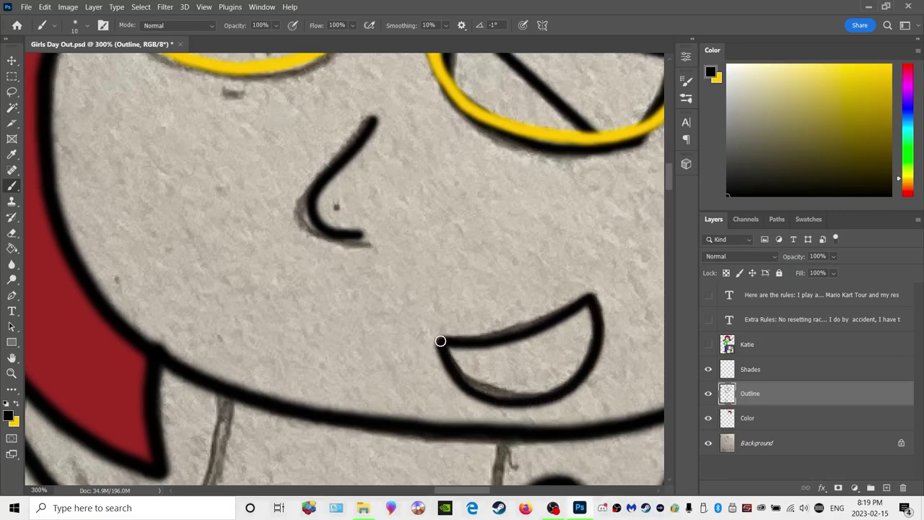
Set the brush size to 5 px and draw a thin curved tongue line across the lower part of the mouth
{"action": "left_click", "coordinate": [75, 27]}
{"action": "left_click", "coordinate": [121, 48]}
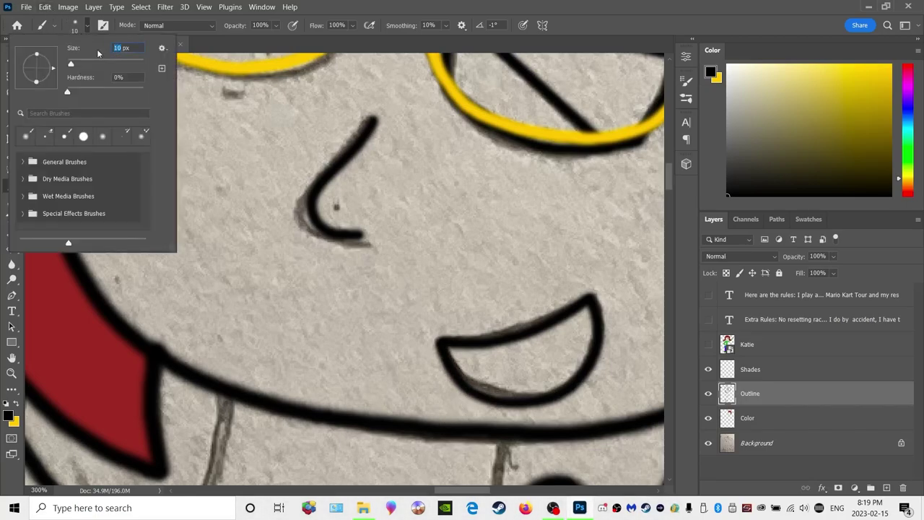
{"action": "key", "text": "Return"}
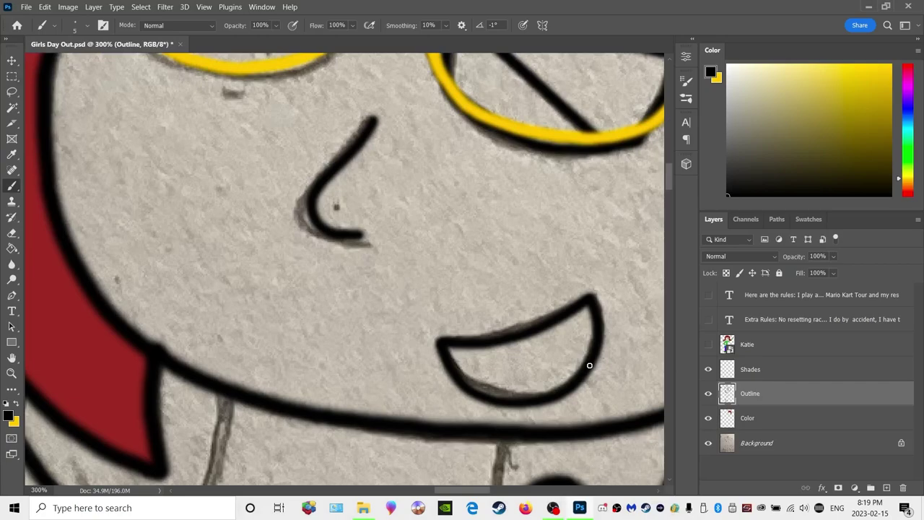
{"action": "left_click_drag", "start_coordinate": [565, 364], "coordinate": [483, 388]}
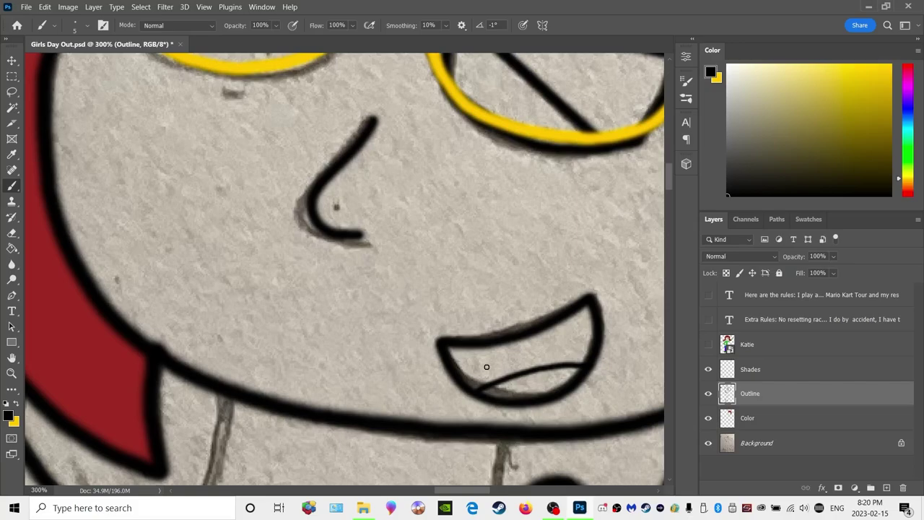
Set the brush size to 10 px and trace the left eye's upper lid, both sides and lower edge in black
{"action": "scroll", "coordinate": [486, 366], "scroll_direction": "up", "scroll_amount": 7}
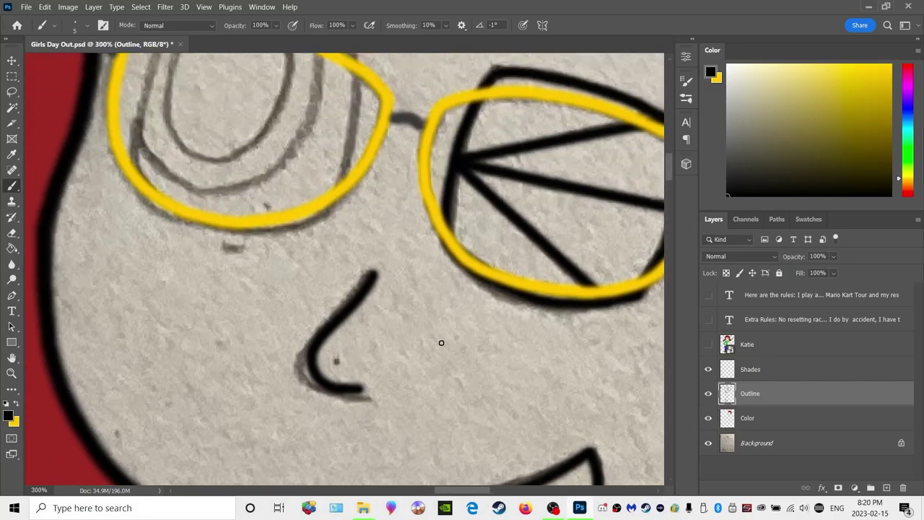
{"action": "scroll", "coordinate": [435, 339], "scroll_direction": "up", "scroll_amount": 1}
{"action": "left_click", "coordinate": [80, 27]}
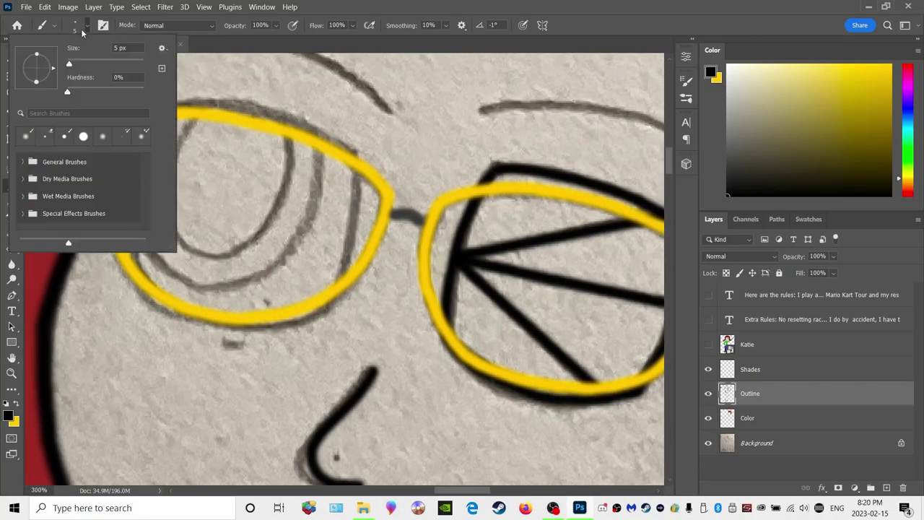
{"action": "type", "text": "10"}
{"action": "key", "text": "Return"}
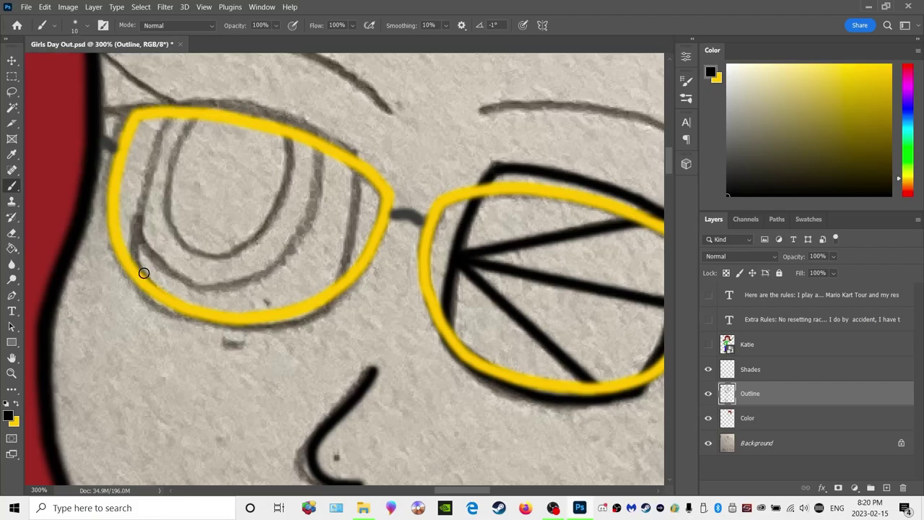
{"action": "mouse_move", "coordinate": [186, 106]}
{"action": "left_mouse_down"}
{"action": "mouse_move", "coordinate": [270, 115]}
{"action": "mouse_move", "coordinate": [323, 135]}
{"action": "mouse_move", "coordinate": [355, 157]}
{"action": "mouse_move", "coordinate": [356, 199]}
{"action": "mouse_move", "coordinate": [336, 295]}
{"action": "mouse_move", "coordinate": [317, 315]}
{"action": "mouse_move", "coordinate": [244, 322]}
{"action": "mouse_move", "coordinate": [167, 303]}
{"action": "left_mouse_up"}
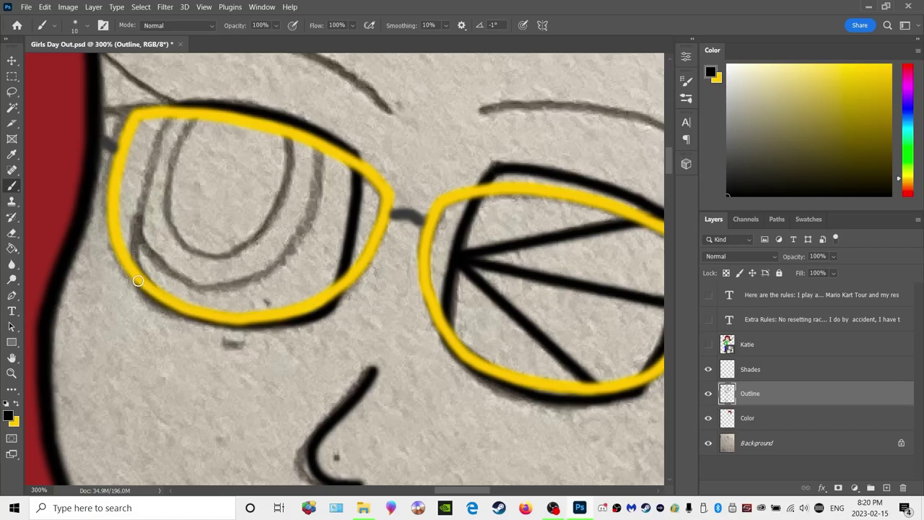
{"action": "mouse_move", "coordinate": [134, 276]}
{"action": "left_mouse_down"}
{"action": "mouse_move", "coordinate": [132, 217]}
{"action": "mouse_move", "coordinate": [176, 117]}
{"action": "left_mouse_up"}
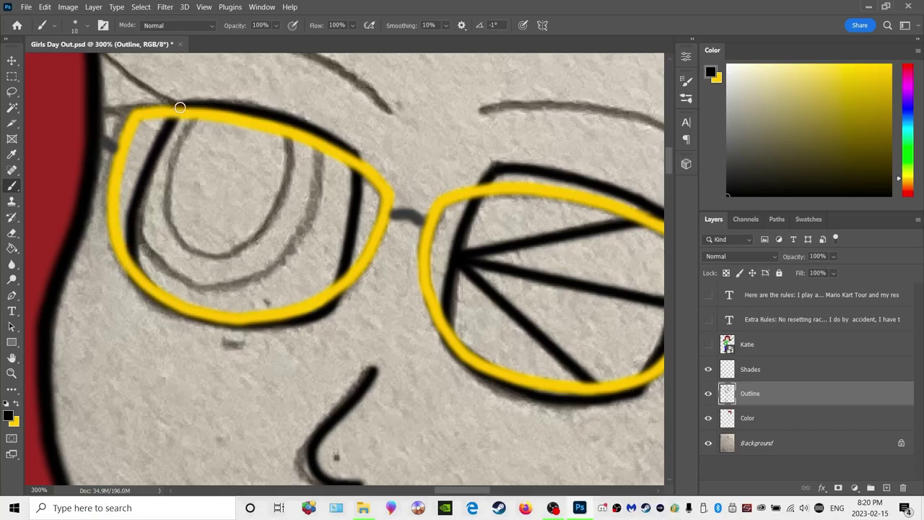
Draw two long black eyelashes from the left eye's outer corner, sweeping upward over the red hair
{"action": "scroll", "coordinate": [261, 258], "scroll_direction": "up", "scroll_amount": 3}
{"action": "scroll", "coordinate": [404, 477], "scroll_direction": "left", "scroll_amount": 5}
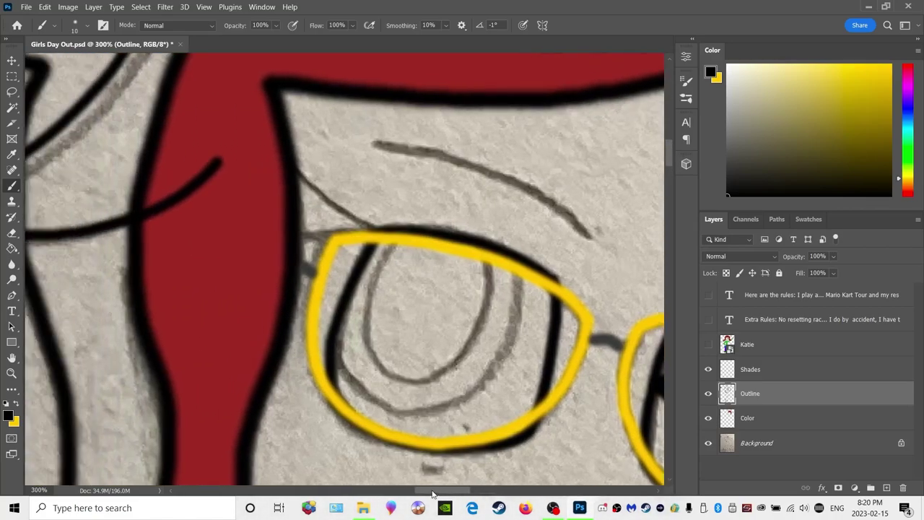
{"action": "mouse_move", "coordinate": [419, 231]}
{"action": "left_mouse_down"}
{"action": "mouse_move", "coordinate": [332, 171]}
{"action": "mouse_move", "coordinate": [224, 57]}
{"action": "left_mouse_up"}
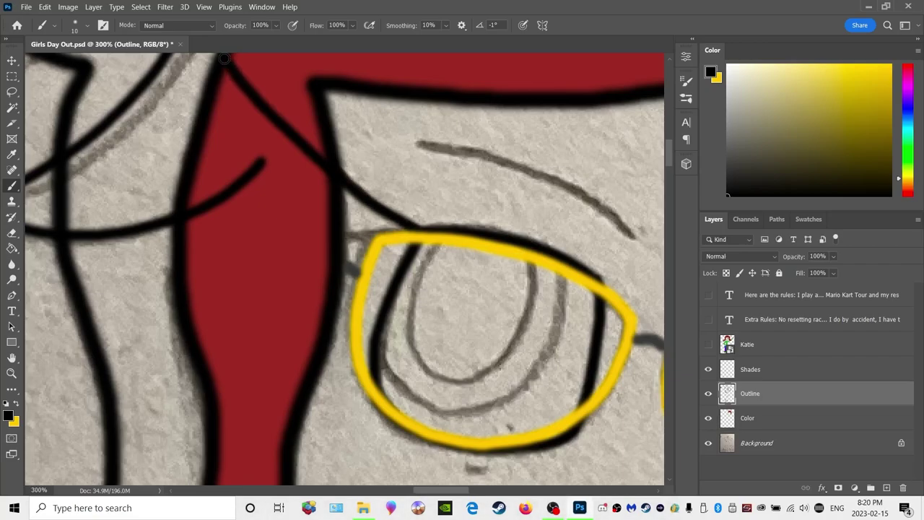
{"action": "mouse_move", "coordinate": [415, 234]}
{"action": "left_mouse_down"}
{"action": "mouse_move", "coordinate": [353, 238]}
{"action": "mouse_move", "coordinate": [291, 214]}
{"action": "mouse_move", "coordinate": [222, 161]}
{"action": "left_mouse_up"}
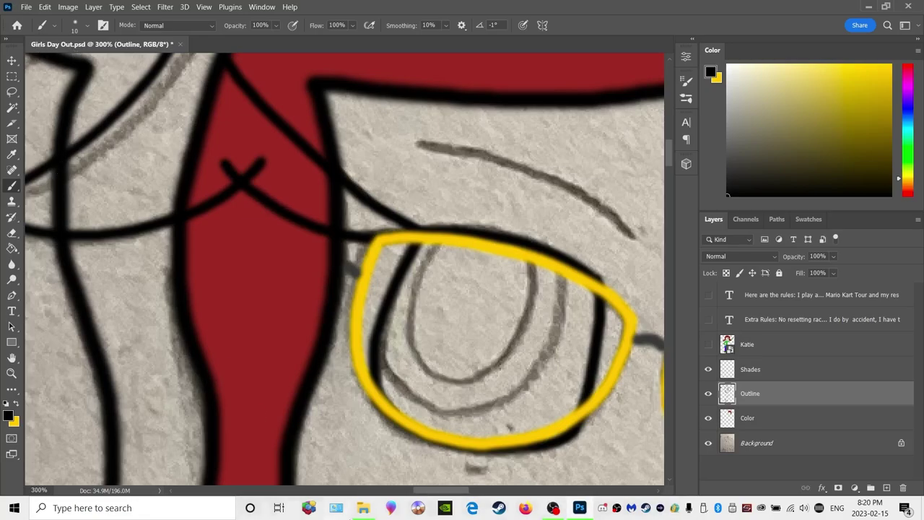
Sample the hair's dark red and paint both eyebrows over the sketch lines on the Outline layer
{"action": "scroll", "coordinate": [441, 495], "scroll_direction": "right", "scroll_amount": 5}
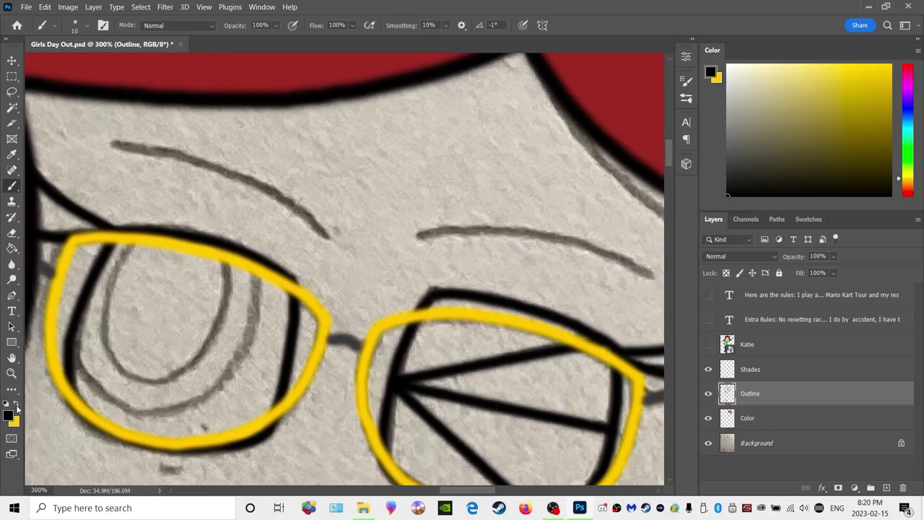
{"action": "left_click", "coordinate": [16, 404]}
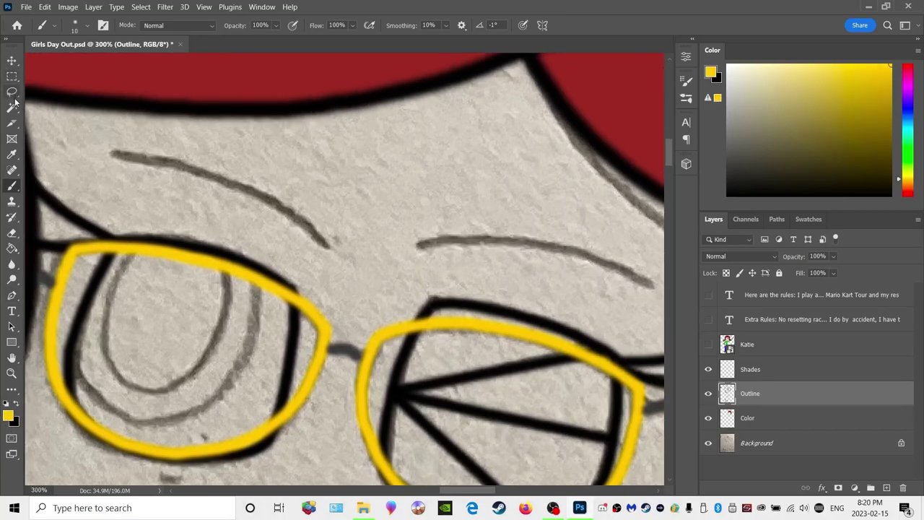
{"action": "left_click", "coordinate": [12, 154]}
{"action": "left_click", "coordinate": [135, 55]}
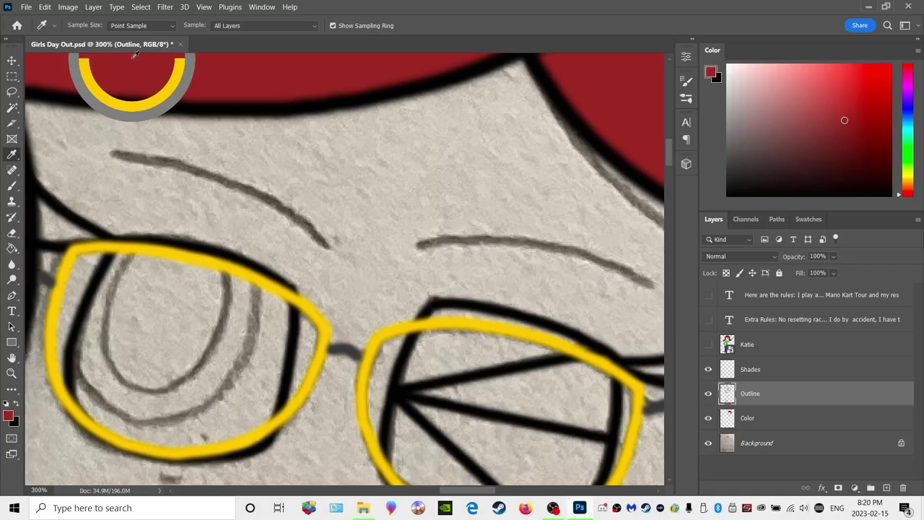
{"action": "left_click", "coordinate": [12, 185]}
{"action": "mouse_move", "coordinate": [311, 234]}
{"action": "left_mouse_down"}
{"action": "mouse_move", "coordinate": [258, 200]}
{"action": "mouse_move", "coordinate": [172, 176]}
{"action": "left_mouse_up"}
{"action": "key", "text": "ctrl+z"}
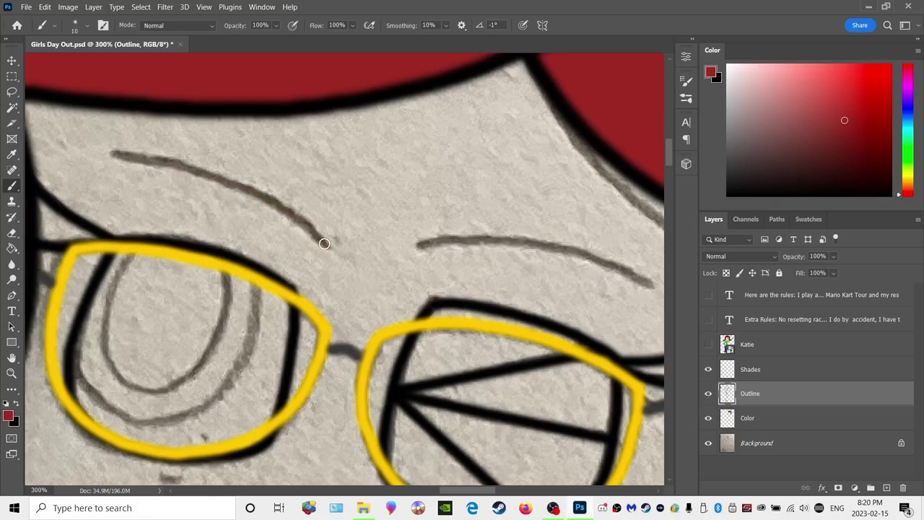
{"action": "left_click_drag", "start_coordinate": [326, 246], "coordinate": [256, 197]}
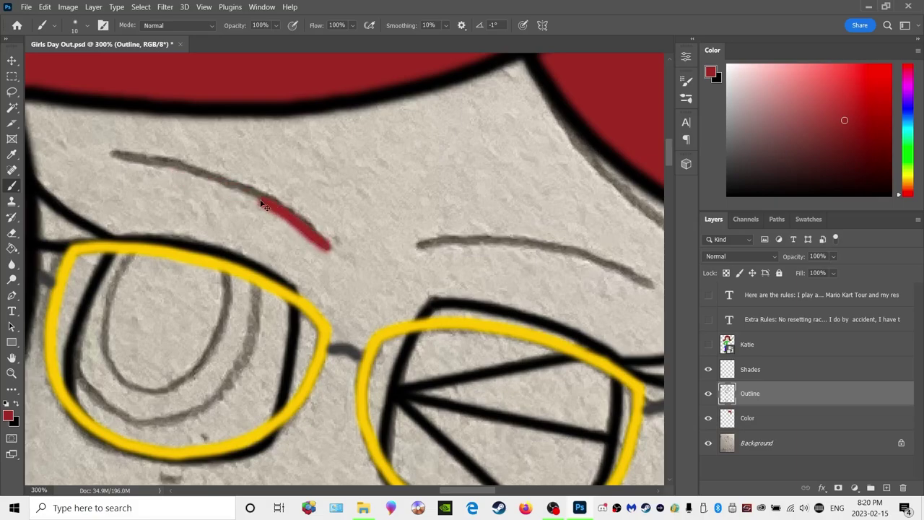
{"action": "key", "text": "ctrl+z"}
{"action": "mouse_move", "coordinate": [324, 244]}
{"action": "left_mouse_down"}
{"action": "mouse_move", "coordinate": [266, 200]}
{"action": "mouse_move", "coordinate": [117, 159]}
{"action": "left_mouse_up"}
{"action": "mouse_move", "coordinate": [417, 245]}
{"action": "left_mouse_down"}
{"action": "mouse_move", "coordinate": [461, 237]}
{"action": "mouse_move", "coordinate": [553, 245]}
{"action": "mouse_move", "coordinate": [625, 262]}
{"action": "mouse_move", "coordinate": [654, 285]}
{"action": "left_mouse_up"}
Toggle the Outline layer's visibility to check which strokes it holds
{"action": "scroll", "coordinate": [443, 384], "scroll_direction": "down", "scroll_amount": 2}
{"action": "scroll", "coordinate": [444, 384], "scroll_direction": "down", "scroll_amount": 2}
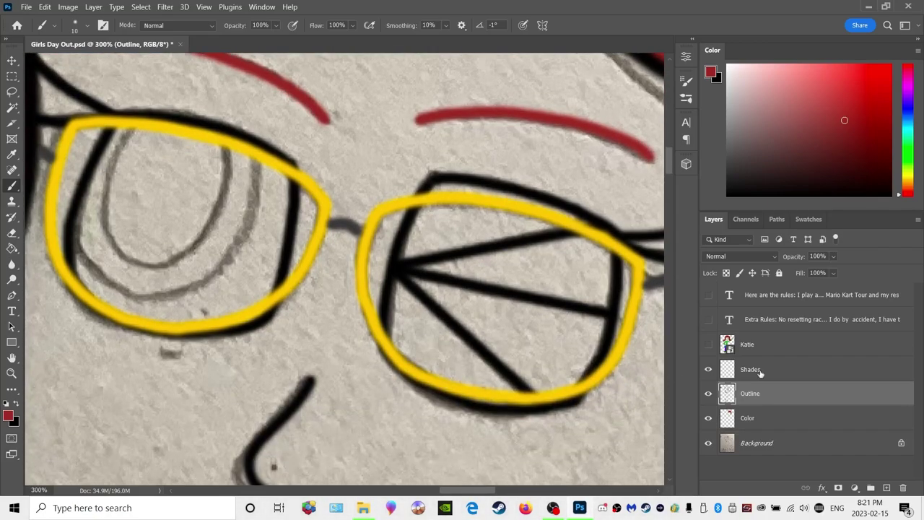
{"action": "left_click", "coordinate": [711, 393]}
{"action": "left_click", "coordinate": [710, 393]}
{"action": "left_click", "coordinate": [711, 394]}
{"action": "left_click", "coordinate": [710, 393]}
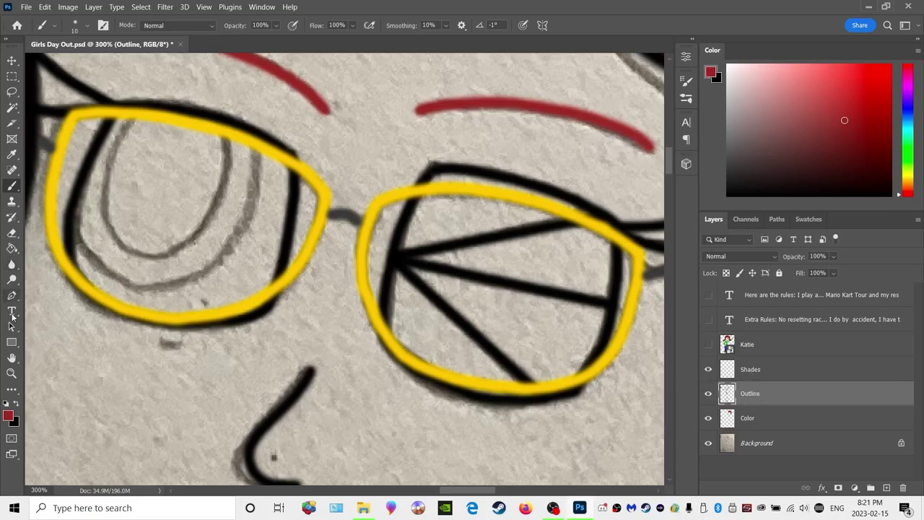
Trace the open eye's iris and pupil curves in black over the sketch lines on the Outline layer
{"action": "key", "text": "x"}
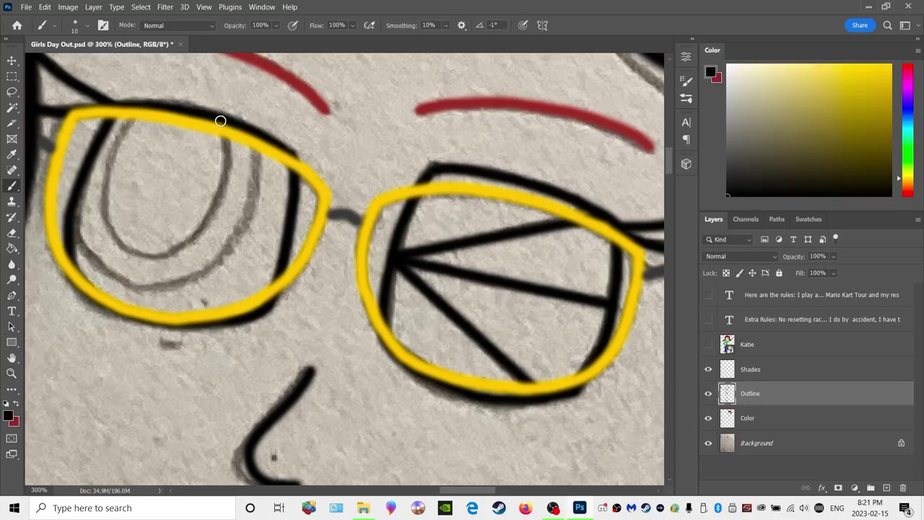
{"action": "mouse_move", "coordinate": [225, 151]}
{"action": "left_mouse_down"}
{"action": "mouse_move", "coordinate": [211, 206]}
{"action": "mouse_move", "coordinate": [190, 226]}
{"action": "left_mouse_up"}
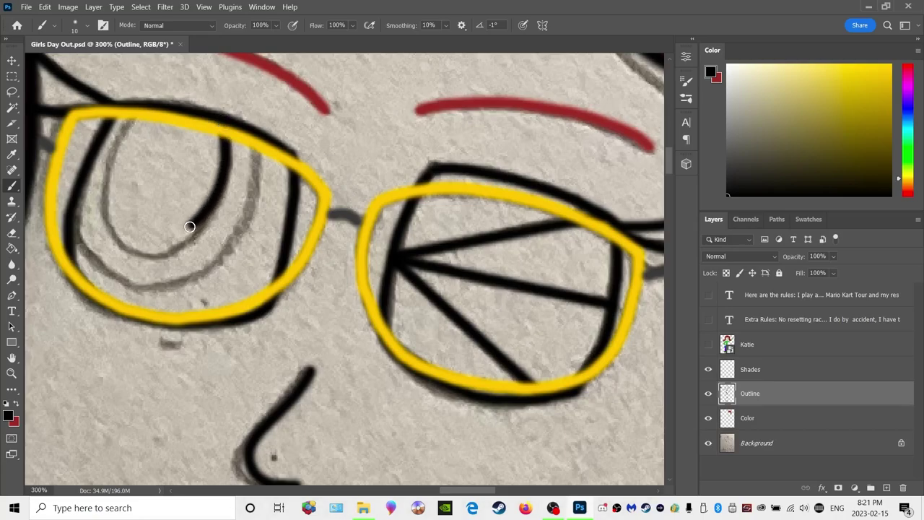
{"action": "key", "text": "ctrl+z"}
{"action": "mouse_move", "coordinate": [135, 112]}
{"action": "left_mouse_down"}
{"action": "mouse_move", "coordinate": [106, 171]}
{"action": "mouse_move", "coordinate": [105, 203]}
{"action": "mouse_move", "coordinate": [122, 240]}
{"action": "mouse_move", "coordinate": [168, 247]}
{"action": "mouse_move", "coordinate": [203, 228]}
{"action": "mouse_move", "coordinate": [220, 195]}
{"action": "mouse_move", "coordinate": [221, 120]}
{"action": "mouse_move", "coordinate": [259, 144]}
{"action": "mouse_move", "coordinate": [250, 205]}
{"action": "mouse_move", "coordinate": [235, 236]}
{"action": "mouse_move", "coordinate": [200, 271]}
{"action": "mouse_move", "coordinate": [140, 285]}
{"action": "mouse_move", "coordinate": [96, 258]}
{"action": "mouse_move", "coordinate": [76, 206]}
{"action": "left_mouse_up"}
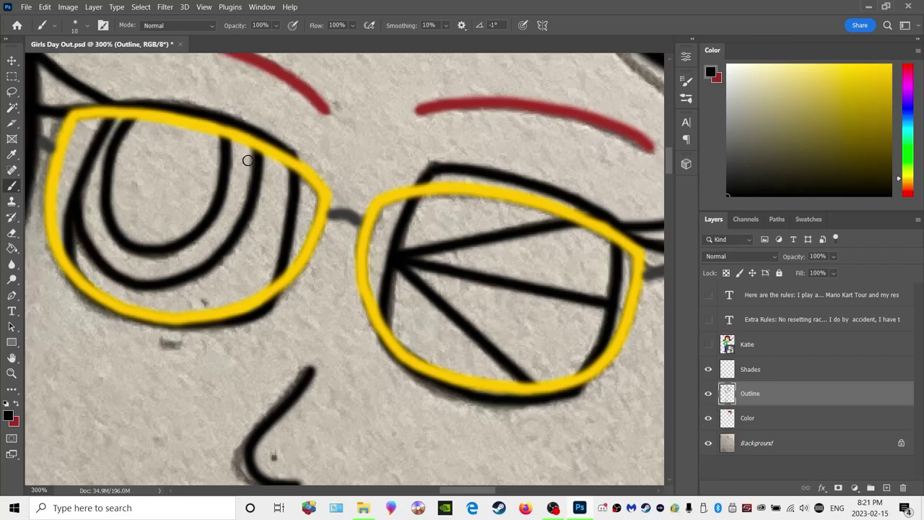
Hide the Background layer and sample the face's skin tone from the Katie reference layer, leaving that layer hidden again
{"action": "left_click", "coordinate": [708, 443]}
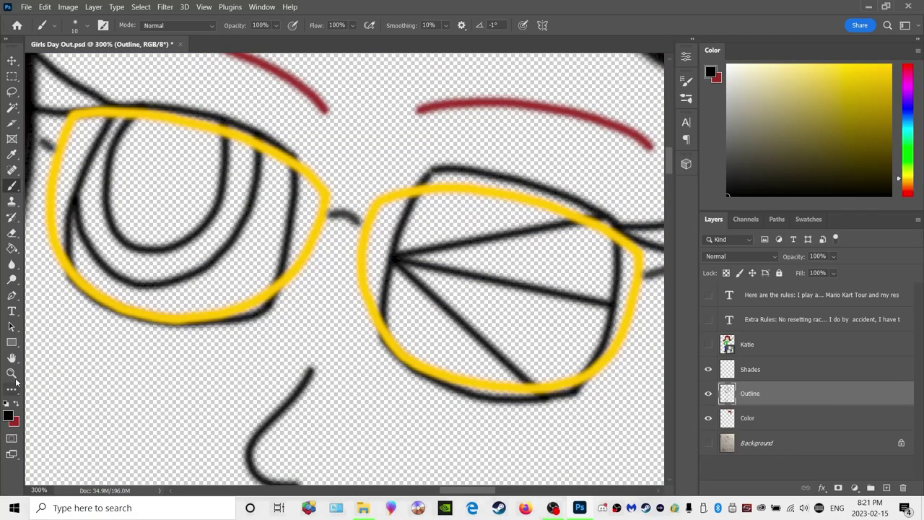
{"action": "left_click", "coordinate": [11, 373]}
{"action": "right_click", "coordinate": [112, 355]}
{"action": "left_click", "coordinate": [144, 363]}
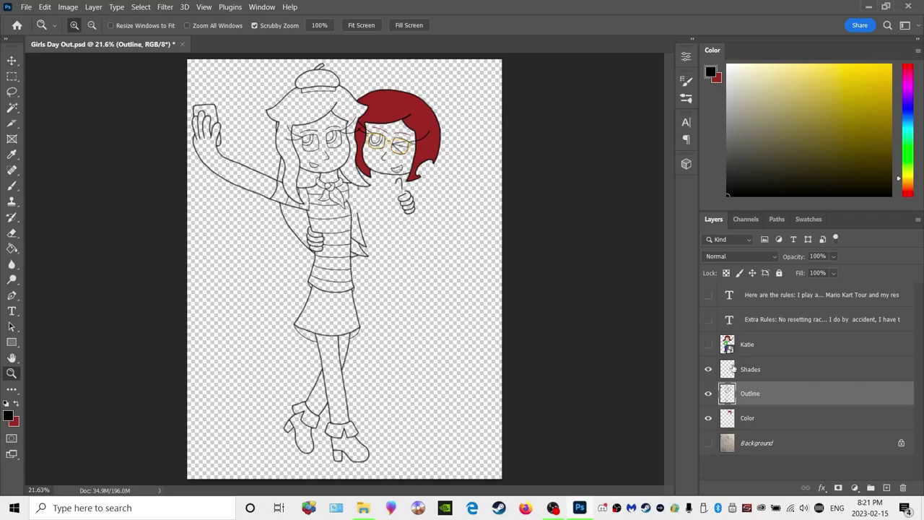
{"action": "left_click", "coordinate": [708, 345]}
{"action": "left_click", "coordinate": [16, 406]}
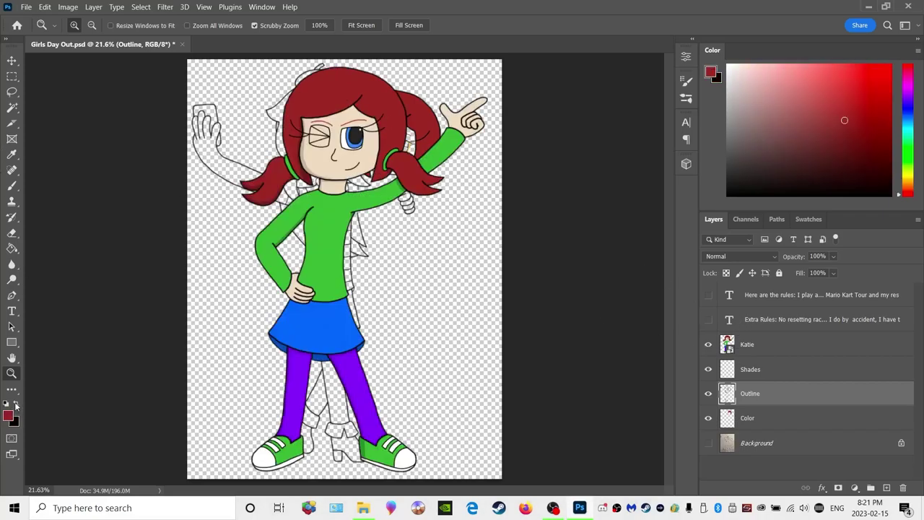
{"action": "left_click", "coordinate": [13, 155]}
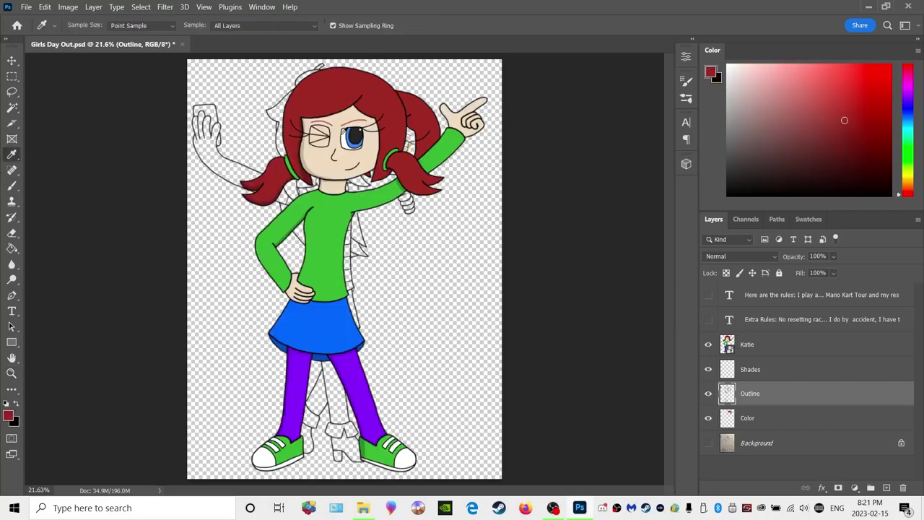
{"action": "left_click", "coordinate": [330, 167]}
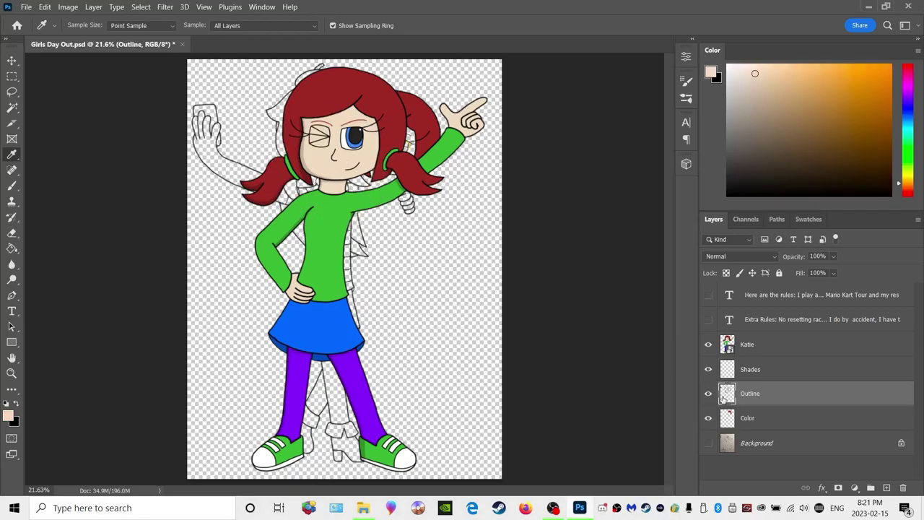
{"action": "left_click", "coordinate": [708, 344]}
Select the second girl's face area from the Outline layer, fill it with the skin tone on the Color layer, and deselect
{"action": "left_click", "coordinate": [12, 373]}
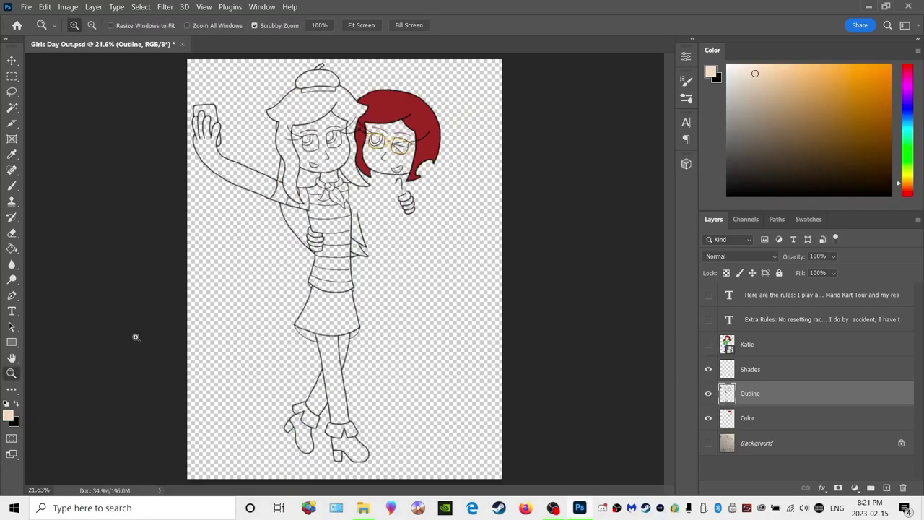
{"action": "left_click", "coordinate": [430, 148]}
{"action": "left_click_drag", "start_coordinate": [431, 147], "coordinate": [222, 269]}
{"action": "scroll", "coordinate": [221, 269], "scroll_direction": "up", "scroll_amount": 1}
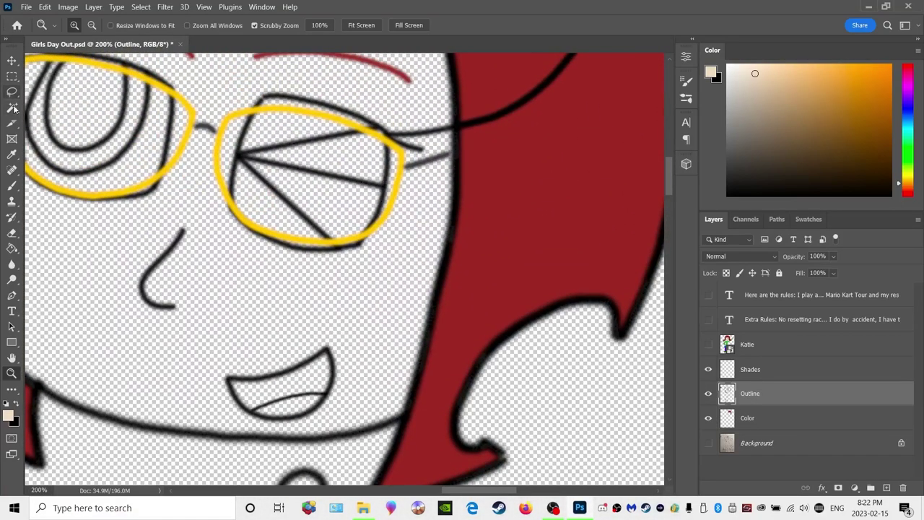
{"action": "left_click", "coordinate": [11, 107]}
{"action": "left_click", "coordinate": [365, 317]}
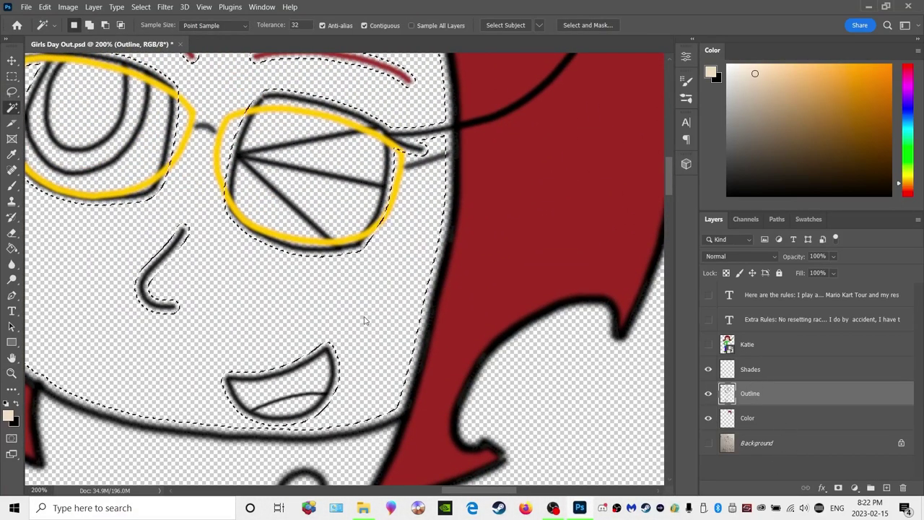
{"action": "key", "text": "alt+bracketleft"}
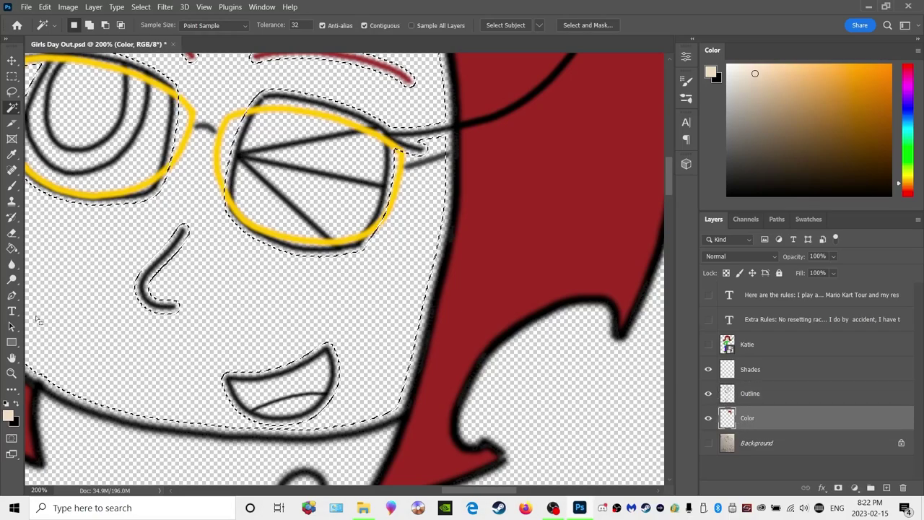
{"action": "key", "text": "g"}
{"action": "left_click", "coordinate": [116, 281]}
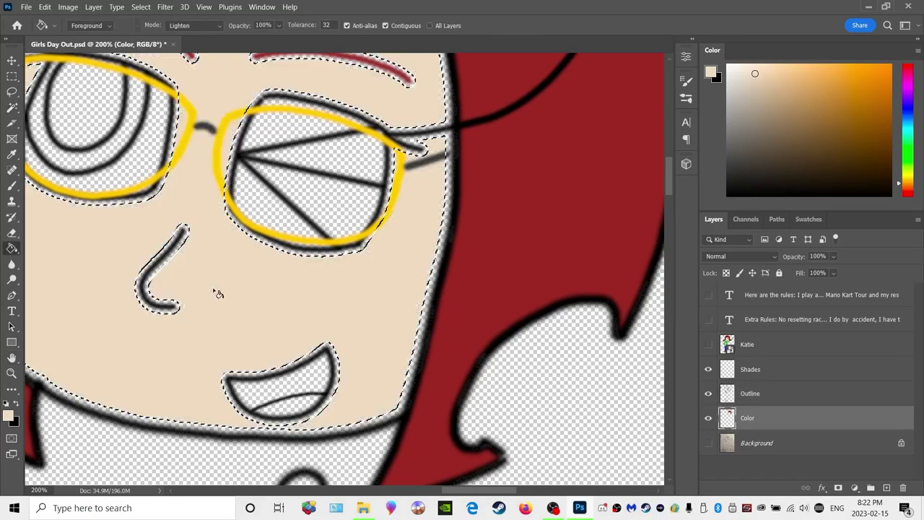
{"action": "left_click", "coordinate": [12, 91]}
{"action": "left_click", "coordinate": [142, 164]}
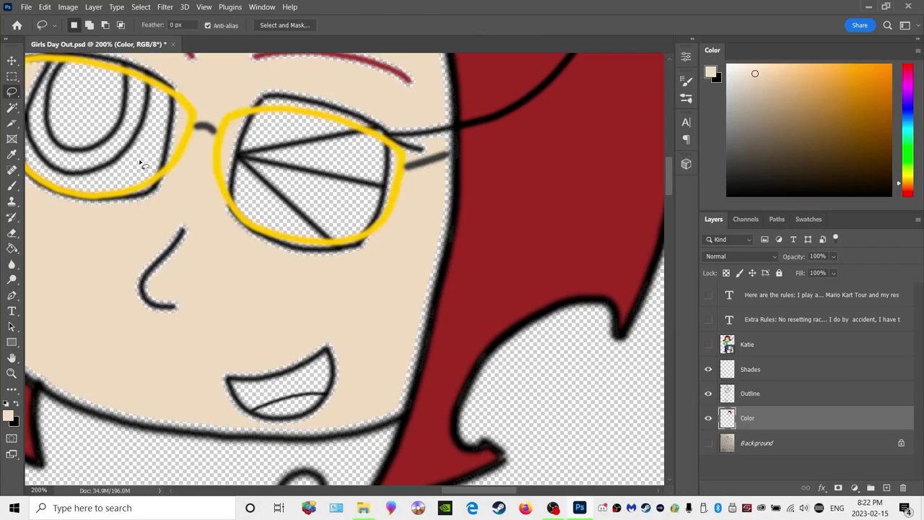
Set the brush size to 15 px and paint skin tone into the gaps around the nose, winking eye's lower edge, lashes and cheek edge
{"action": "left_click", "coordinate": [12, 186]}
{"action": "left_click", "coordinate": [75, 26]}
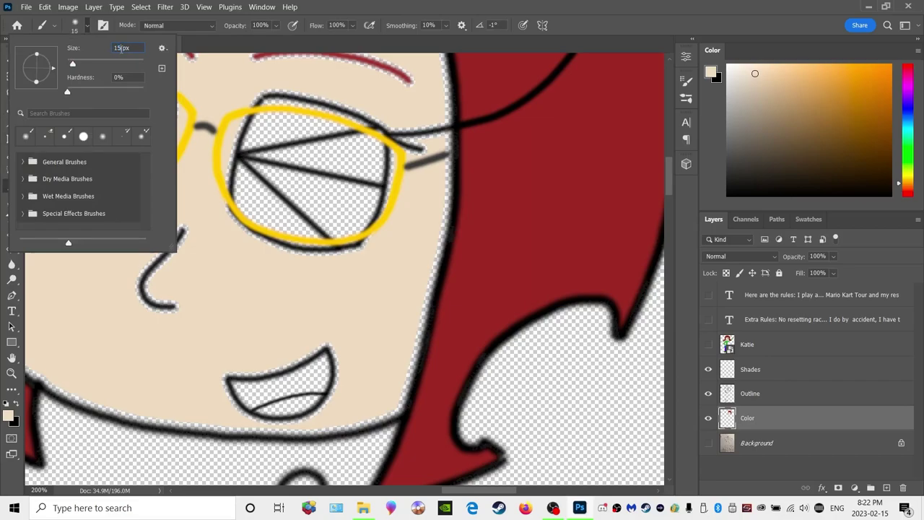
{"action": "key", "text": "Return"}
{"action": "mouse_move", "coordinate": [175, 306]}
{"action": "left_mouse_down"}
{"action": "mouse_move", "coordinate": [154, 296]}
{"action": "mouse_move", "coordinate": [168, 307]}
{"action": "mouse_move", "coordinate": [157, 309]}
{"action": "mouse_move", "coordinate": [141, 288]}
{"action": "mouse_move", "coordinate": [184, 233]}
{"action": "left_mouse_up"}
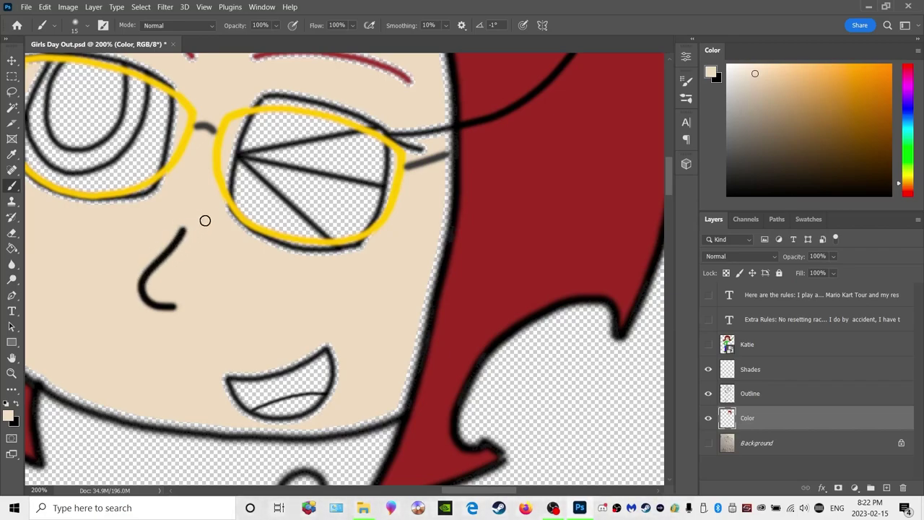
{"action": "mouse_move", "coordinate": [246, 232]}
{"action": "left_mouse_down"}
{"action": "mouse_move", "coordinate": [313, 252]}
{"action": "mouse_move", "coordinate": [360, 248]}
{"action": "left_mouse_up"}
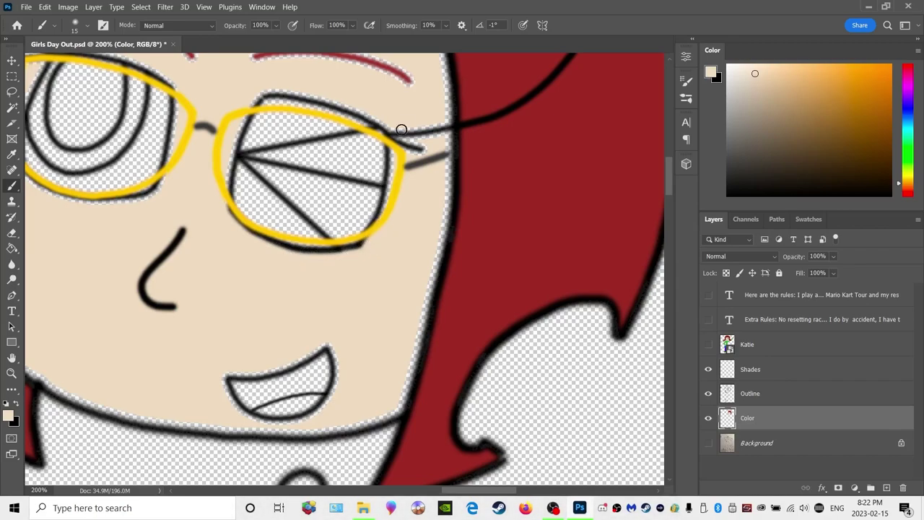
{"action": "mouse_move", "coordinate": [397, 136]}
{"action": "left_mouse_down"}
{"action": "mouse_move", "coordinate": [445, 156]}
{"action": "mouse_move", "coordinate": [444, 82]}
{"action": "mouse_move", "coordinate": [447, 97]}
{"action": "left_mouse_up"}
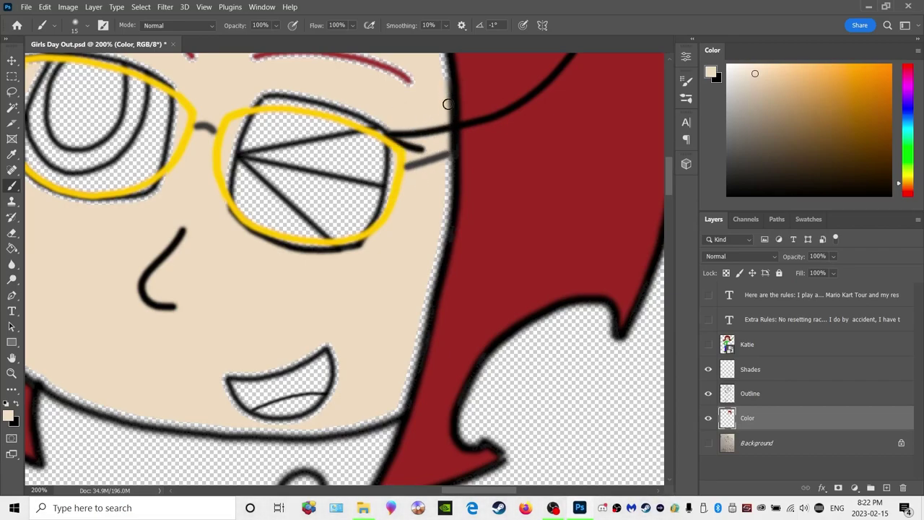
{"action": "mouse_move", "coordinate": [447, 139]}
{"action": "left_mouse_down"}
{"action": "mouse_move", "coordinate": [445, 253]}
{"action": "mouse_move", "coordinate": [402, 408]}
{"action": "left_mouse_up"}
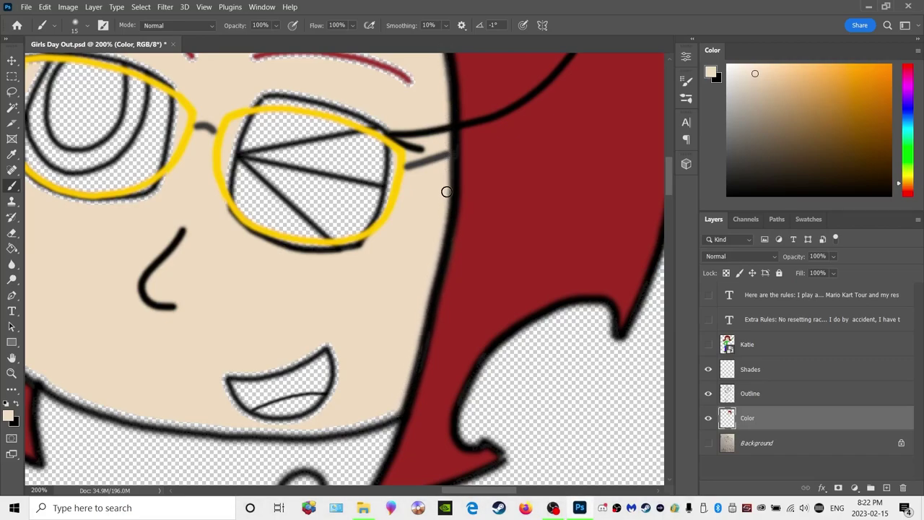
Paint skin tone along the winking eye's upper and side edges and fill the areas between its lines
{"action": "mouse_move", "coordinate": [385, 124]}
{"action": "left_mouse_down"}
{"action": "mouse_move", "coordinate": [328, 99]}
{"action": "mouse_move", "coordinate": [265, 90]}
{"action": "mouse_move", "coordinate": [229, 169]}
{"action": "mouse_move", "coordinate": [229, 139]}
{"action": "left_mouse_up"}
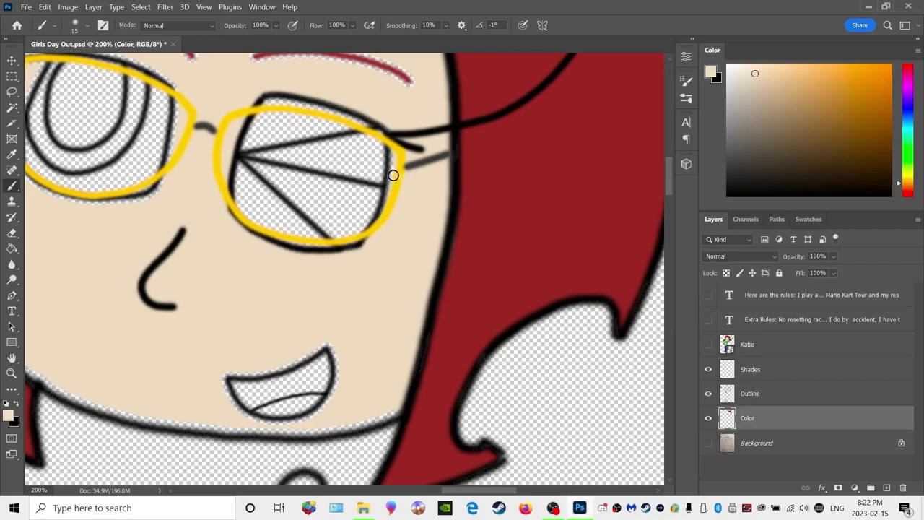
{"action": "left_click_drag", "start_coordinate": [389, 146], "coordinate": [382, 209]}
{"action": "mouse_move", "coordinate": [380, 150]}
{"action": "left_mouse_down"}
{"action": "mouse_move", "coordinate": [354, 270]}
{"action": "mouse_move", "coordinate": [372, 95]}
{"action": "mouse_move", "coordinate": [331, 195]}
{"action": "mouse_move", "coordinate": [332, 241]}
{"action": "mouse_move", "coordinate": [338, 151]}
{"action": "mouse_move", "coordinate": [311, 178]}
{"action": "mouse_move", "coordinate": [304, 166]}
{"action": "mouse_move", "coordinate": [323, 108]}
{"action": "mouse_move", "coordinate": [312, 103]}
{"action": "mouse_move", "coordinate": [316, 73]}
{"action": "mouse_move", "coordinate": [272, 88]}
{"action": "mouse_move", "coordinate": [267, 199]}
{"action": "mouse_move", "coordinate": [279, 210]}
{"action": "mouse_move", "coordinate": [346, 163]}
{"action": "mouse_move", "coordinate": [329, 206]}
{"action": "mouse_move", "coordinate": [363, 207]}
{"action": "mouse_move", "coordinate": [333, 253]}
{"action": "mouse_move", "coordinate": [366, 228]}
{"action": "mouse_move", "coordinate": [350, 249]}
{"action": "left_mouse_up"}
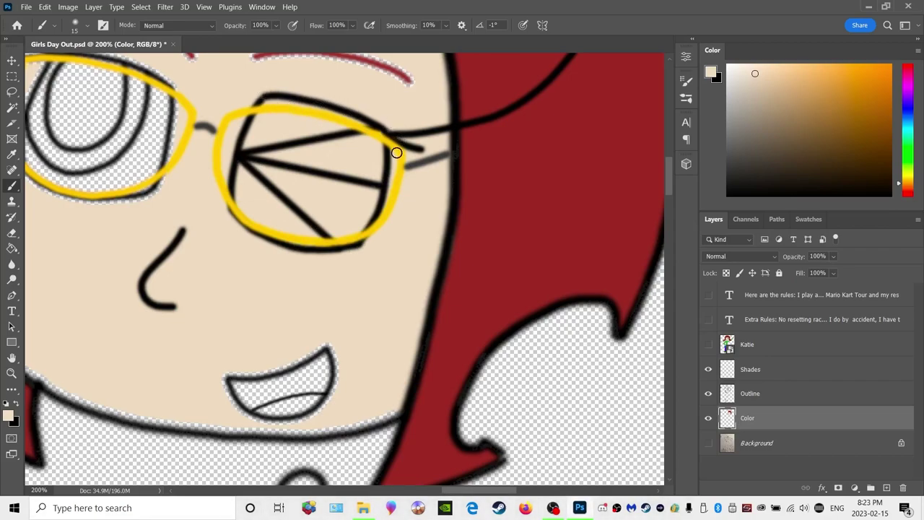
Paint skin tone into the gaps around the eyebrow above the winking eye and along the nearby hairline
{"action": "scroll", "coordinate": [293, 231], "scroll_direction": "up", "scroll_amount": 2}
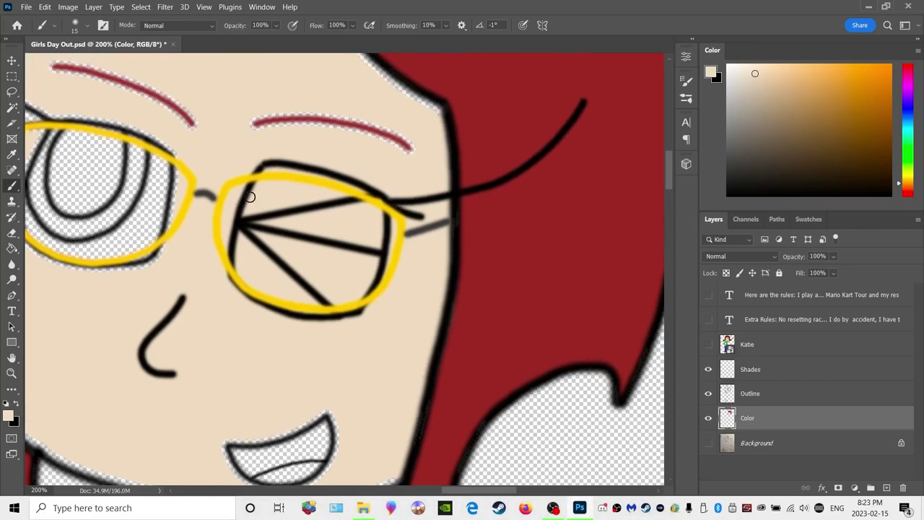
{"action": "scroll", "coordinate": [237, 185], "scroll_direction": "up", "scroll_amount": 1}
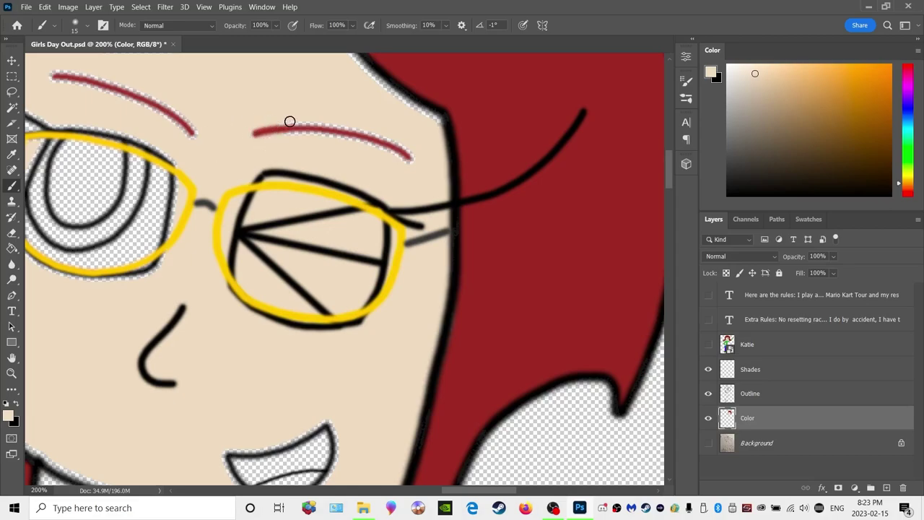
{"action": "mouse_move", "coordinate": [314, 151]}
{"action": "left_mouse_down"}
{"action": "mouse_move", "coordinate": [379, 130]}
{"action": "mouse_move", "coordinate": [405, 165]}
{"action": "left_mouse_up"}
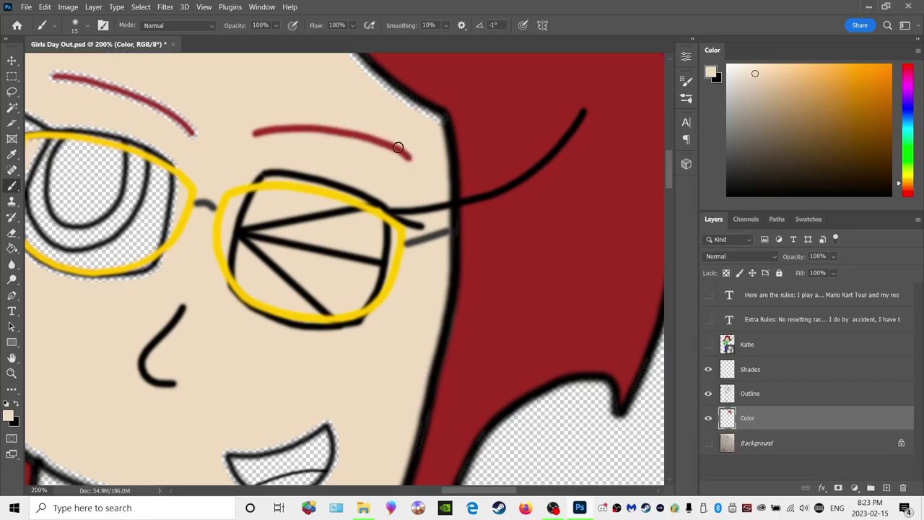
{"action": "left_click_drag", "start_coordinate": [394, 91], "coordinate": [432, 115]}
{"action": "left_click_drag", "start_coordinate": [382, 88], "coordinate": [358, 59]}
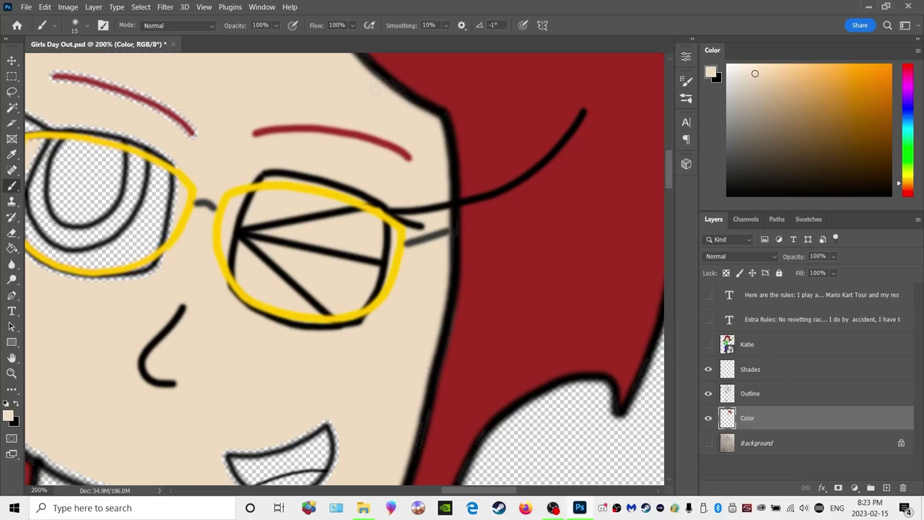
Sample the hair's dark red and cover the stray skin-tone spot above the hair parting on the Color layer
{"action": "scroll", "coordinate": [344, 161], "scroll_direction": "up", "scroll_amount": 4}
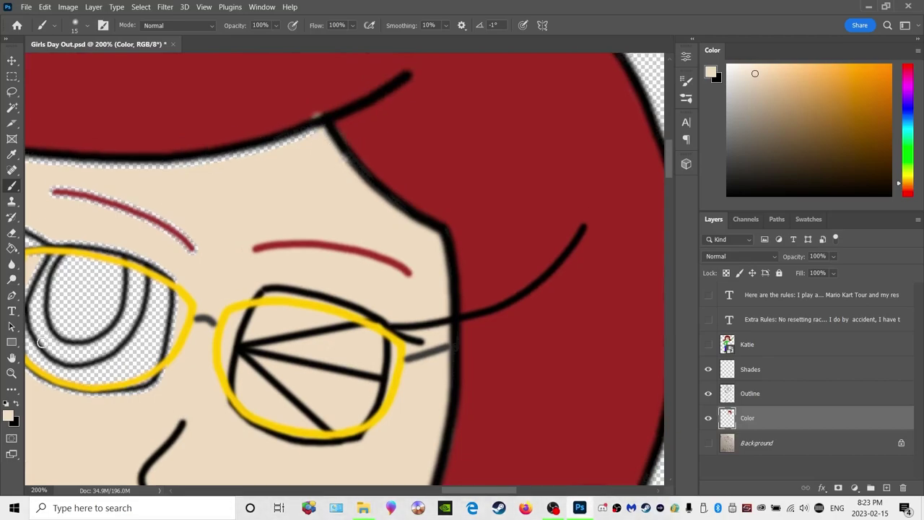
{"action": "left_click", "coordinate": [15, 402]}
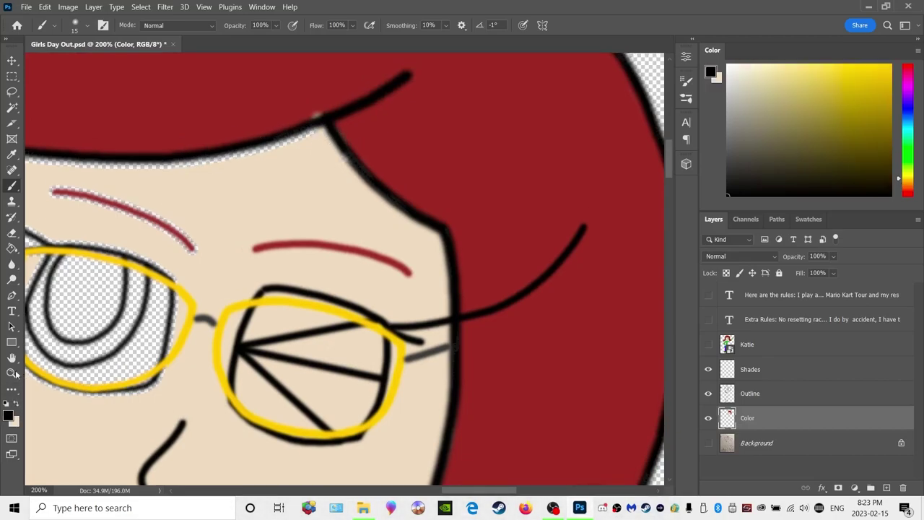
{"action": "left_click", "coordinate": [12, 155]}
{"action": "left_click", "coordinate": [165, 109]}
{"action": "left_click", "coordinate": [11, 186]}
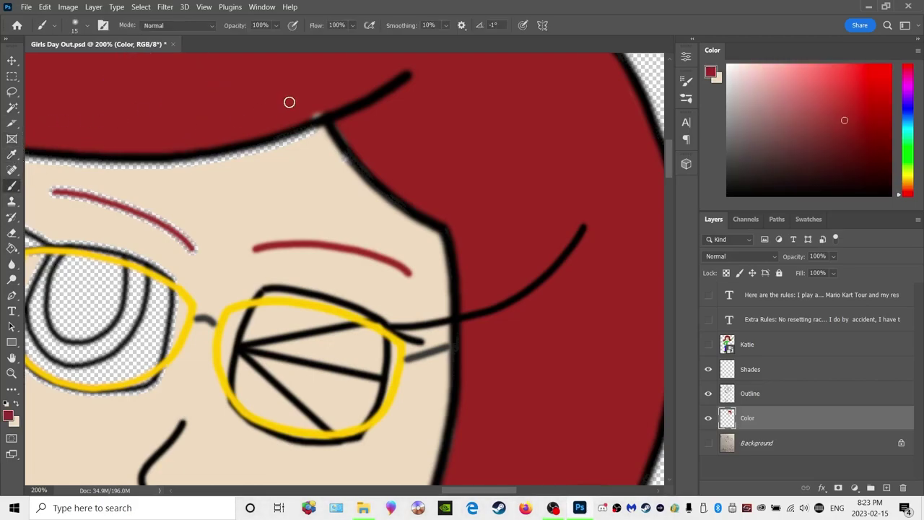
{"action": "left_click", "coordinate": [312, 111]}
Switch back to the skin tone and fill the gaps beside the hair parting, around the open eye's eyebrow and under the fringe
{"action": "left_click", "coordinate": [17, 403]}
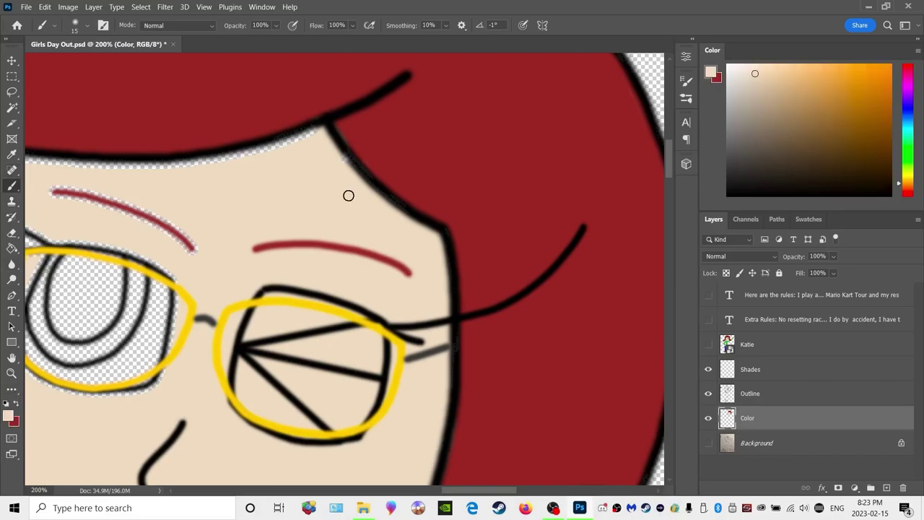
{"action": "left_click_drag", "start_coordinate": [339, 144], "coordinate": [357, 177]}
{"action": "left_click", "coordinate": [15, 406]}
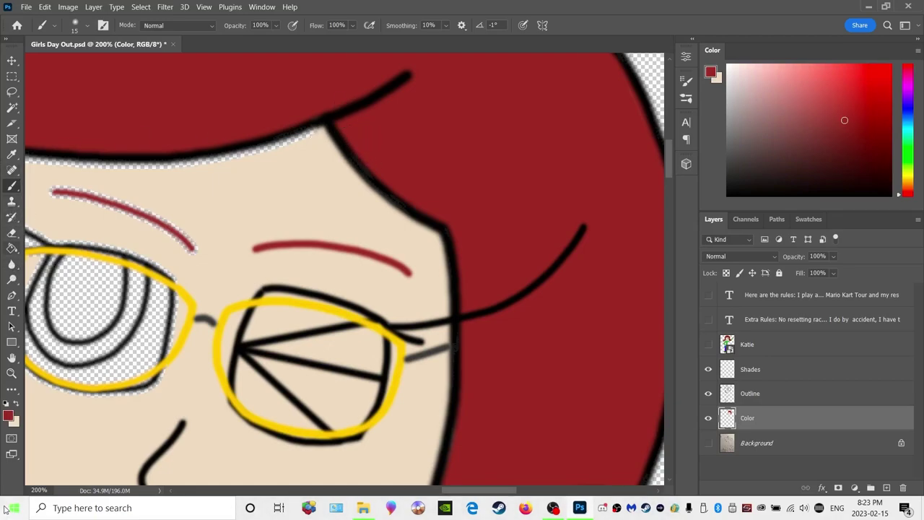
{"action": "left_click", "coordinate": [16, 405]}
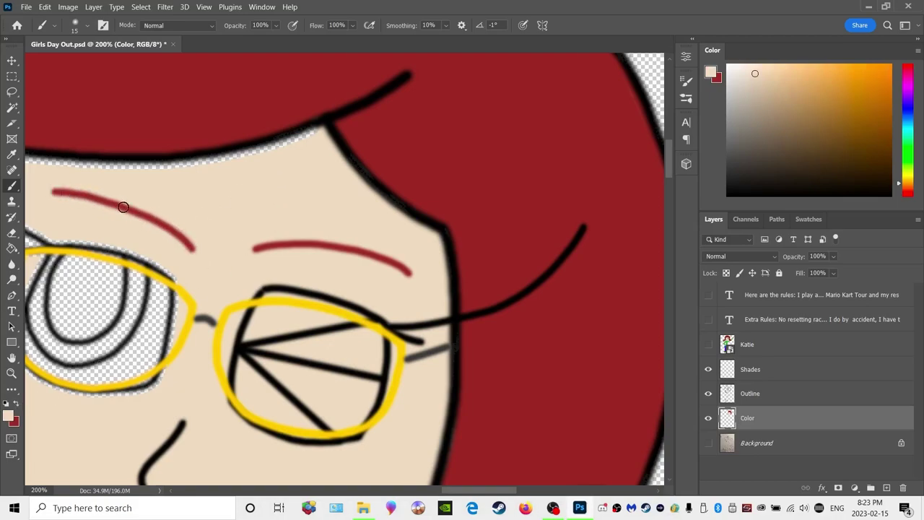
{"action": "mouse_move", "coordinate": [136, 165]}
{"action": "left_mouse_down"}
{"action": "mouse_move", "coordinate": [212, 159]}
{"action": "mouse_move", "coordinate": [127, 165]}
{"action": "mouse_move", "coordinate": [251, 156]}
{"action": "mouse_move", "coordinate": [222, 159]}
{"action": "mouse_move", "coordinate": [309, 130]}
{"action": "mouse_move", "coordinate": [287, 146]}
{"action": "left_mouse_up"}
{"action": "mouse_move", "coordinate": [158, 171]}
{"action": "left_mouse_down"}
{"action": "mouse_move", "coordinate": [29, 158]}
{"action": "mouse_move", "coordinate": [134, 162]}
{"action": "left_mouse_up"}
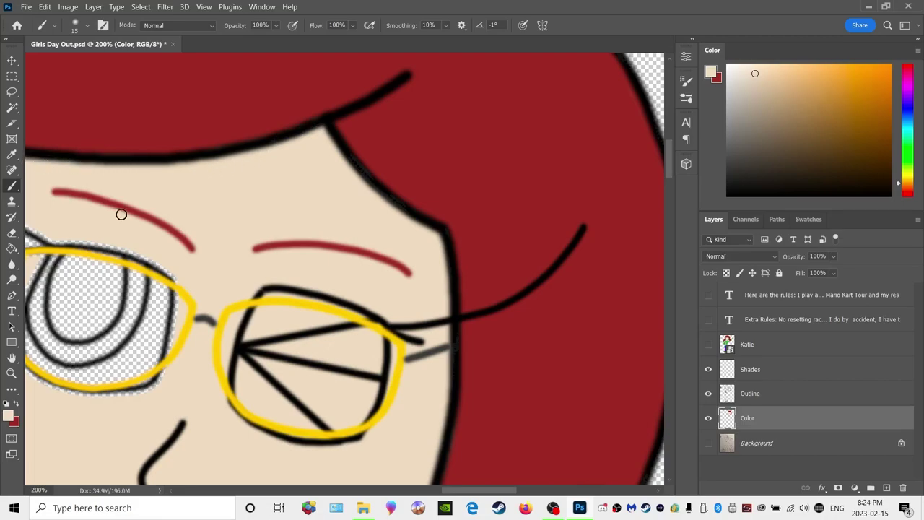
Paint skin tone into the gaps by the open eye's outer corner and lower edge and along the face beside the hair strand
{"action": "left_click_drag", "start_coordinate": [494, 493], "coordinate": [459, 493]}
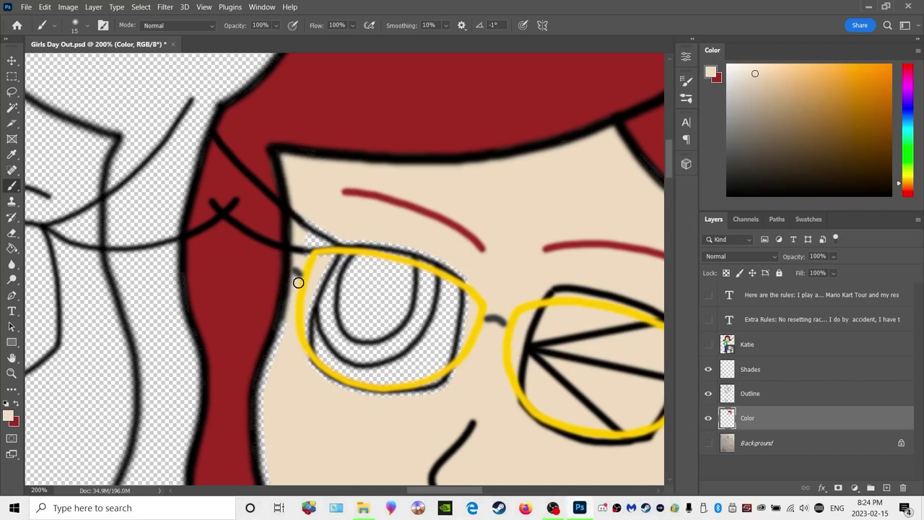
{"action": "left_click_drag", "start_coordinate": [320, 216], "coordinate": [326, 264]}
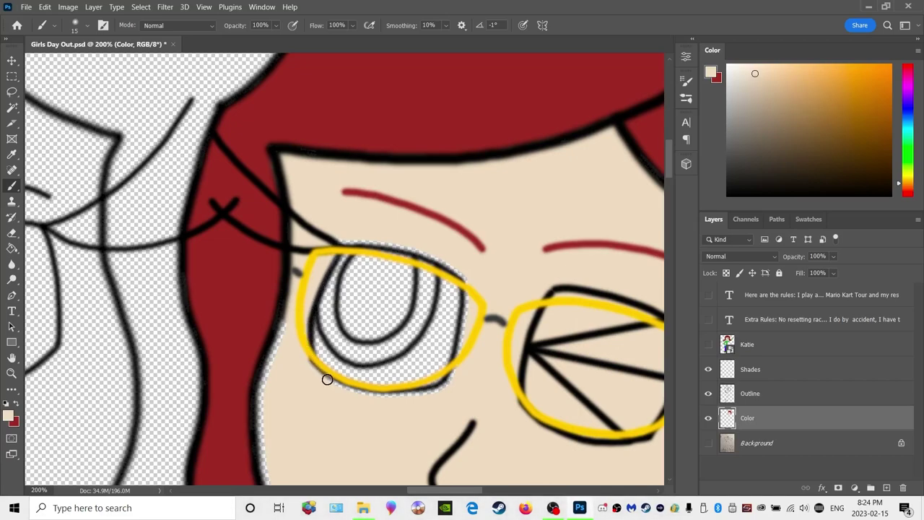
{"action": "mouse_move", "coordinate": [365, 395]}
{"action": "left_mouse_down"}
{"action": "mouse_move", "coordinate": [421, 399]}
{"action": "mouse_move", "coordinate": [455, 381]}
{"action": "mouse_move", "coordinate": [389, 396]}
{"action": "left_mouse_up"}
{"action": "left_click_drag", "start_coordinate": [280, 327], "coordinate": [267, 389]}
{"action": "left_click_drag", "start_coordinate": [267, 357], "coordinate": [266, 458]}
{"action": "left_click_drag", "start_coordinate": [256, 398], "coordinate": [266, 477]}
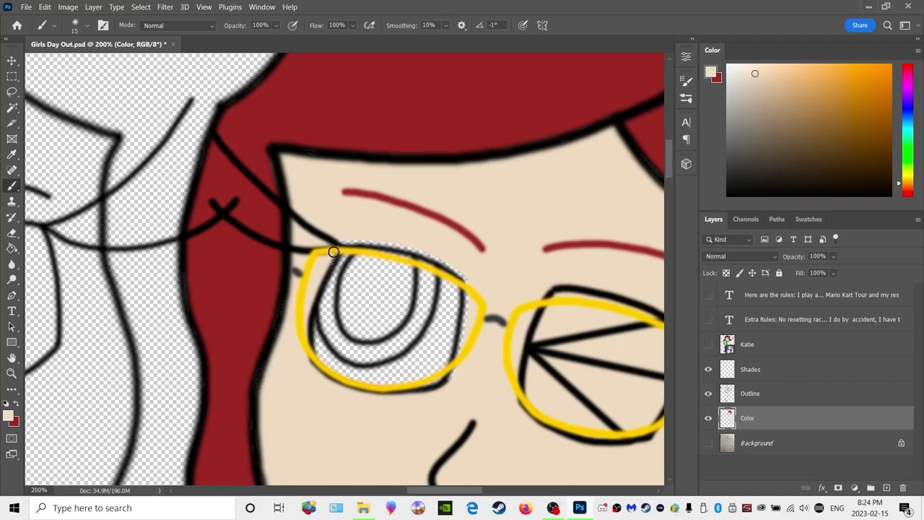
Paint skin tone into the gaps around the open eye and along the jawline below the hair strand on the Color layer
{"action": "mouse_move", "coordinate": [340, 239]}
{"action": "left_mouse_down"}
{"action": "mouse_move", "coordinate": [378, 238]}
{"action": "mouse_move", "coordinate": [469, 275]}
{"action": "mouse_move", "coordinate": [423, 253]}
{"action": "mouse_move", "coordinate": [344, 245]}
{"action": "left_mouse_up"}
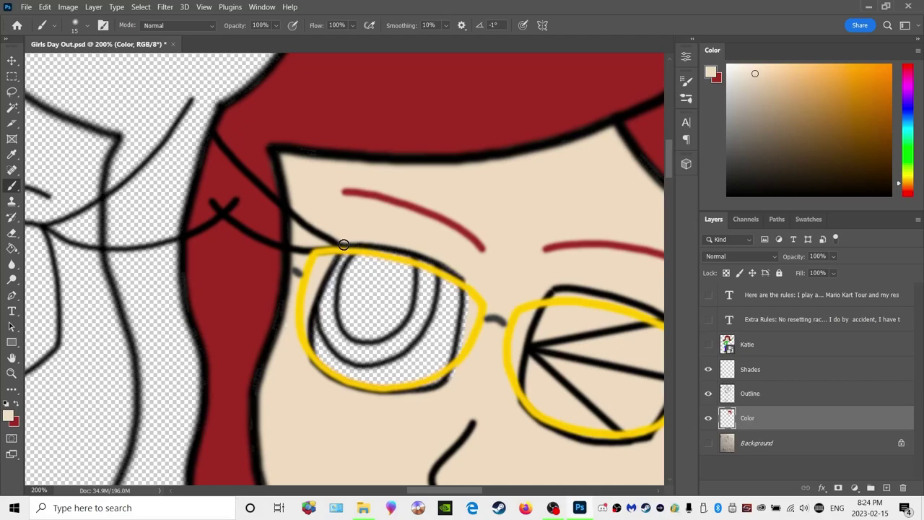
{"action": "left_click_drag", "start_coordinate": [466, 282], "coordinate": [452, 382]}
{"action": "scroll", "coordinate": [182, 306], "scroll_direction": "down", "scroll_amount": 5}
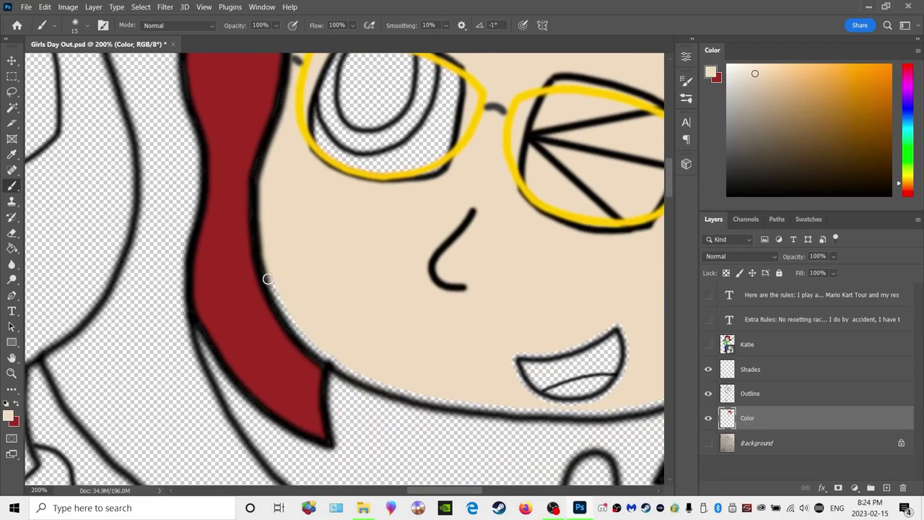
{"action": "mouse_move", "coordinate": [268, 279]}
{"action": "left_mouse_down"}
{"action": "mouse_move", "coordinate": [324, 356]}
{"action": "mouse_move", "coordinate": [270, 289]}
{"action": "mouse_move", "coordinate": [274, 278]}
{"action": "mouse_move", "coordinate": [306, 336]}
{"action": "mouse_move", "coordinate": [346, 371]}
{"action": "mouse_move", "coordinate": [392, 385]}
{"action": "mouse_move", "coordinate": [336, 355]}
{"action": "mouse_move", "coordinate": [420, 396]}
{"action": "mouse_move", "coordinate": [386, 387]}
{"action": "mouse_move", "coordinate": [324, 351]}
{"action": "mouse_move", "coordinate": [495, 406]}
{"action": "mouse_move", "coordinate": [423, 400]}
{"action": "mouse_move", "coordinate": [606, 413]}
{"action": "mouse_move", "coordinate": [486, 403]}
{"action": "left_mouse_up"}
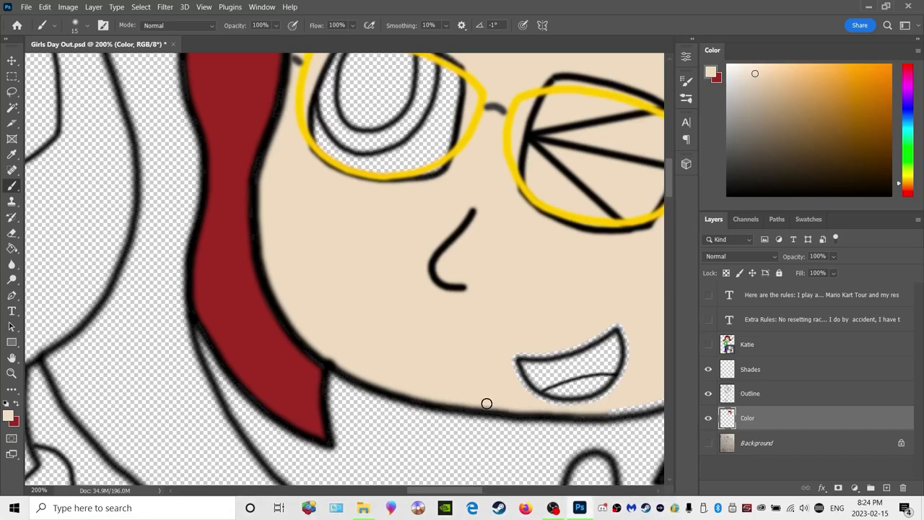
Paint skin tone into the remaining gaps along the chin and around the outline of the smiling mouth
{"action": "left_click_drag", "start_coordinate": [453, 491], "coordinate": [486, 492]}
{"action": "left_click_drag", "start_coordinate": [371, 402], "coordinate": [308, 411]}
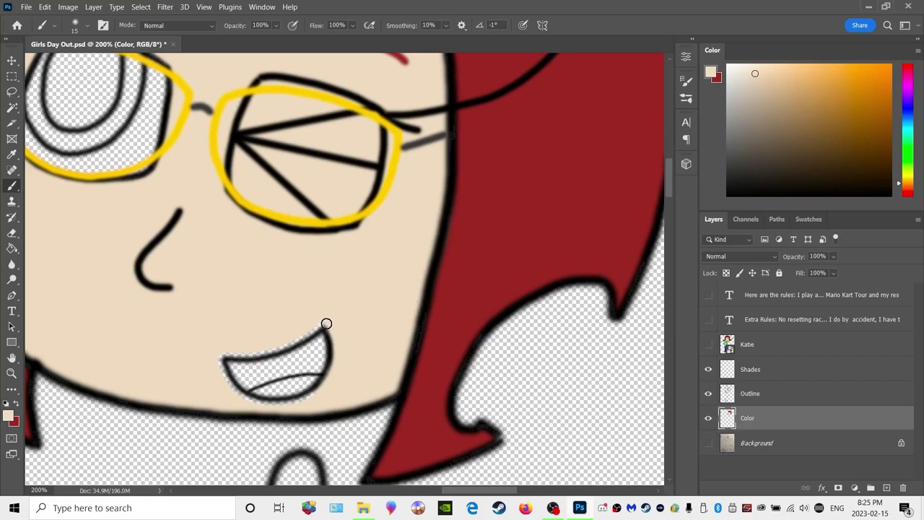
{"action": "mouse_move", "coordinate": [306, 397]}
{"action": "left_mouse_down"}
{"action": "mouse_move", "coordinate": [255, 401]}
{"action": "mouse_move", "coordinate": [229, 380]}
{"action": "mouse_move", "coordinate": [222, 356]}
{"action": "mouse_move", "coordinate": [219, 369]}
{"action": "mouse_move", "coordinate": [224, 351]}
{"action": "mouse_move", "coordinate": [258, 355]}
{"action": "mouse_move", "coordinate": [326, 320]}
{"action": "left_mouse_up"}
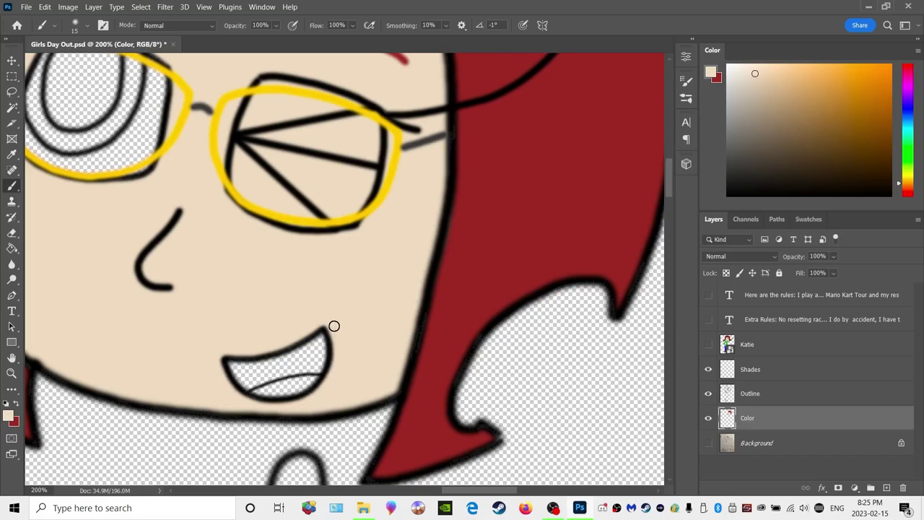
On the Outline layer, extend the winking eye's lower eyelash across the hair with a 10 px brush in the outline's black
{"action": "scroll", "coordinate": [365, 327], "scroll_direction": "up", "scroll_amount": 3}
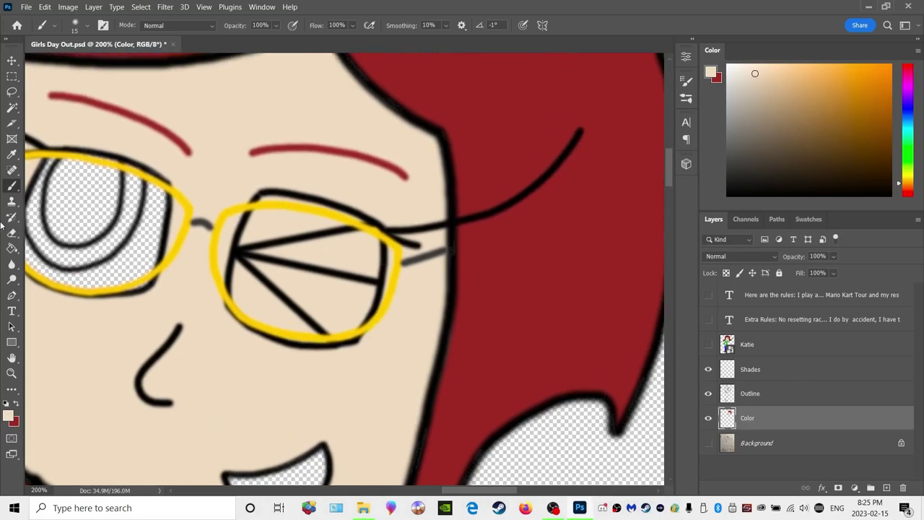
{"action": "left_click", "coordinate": [18, 402]}
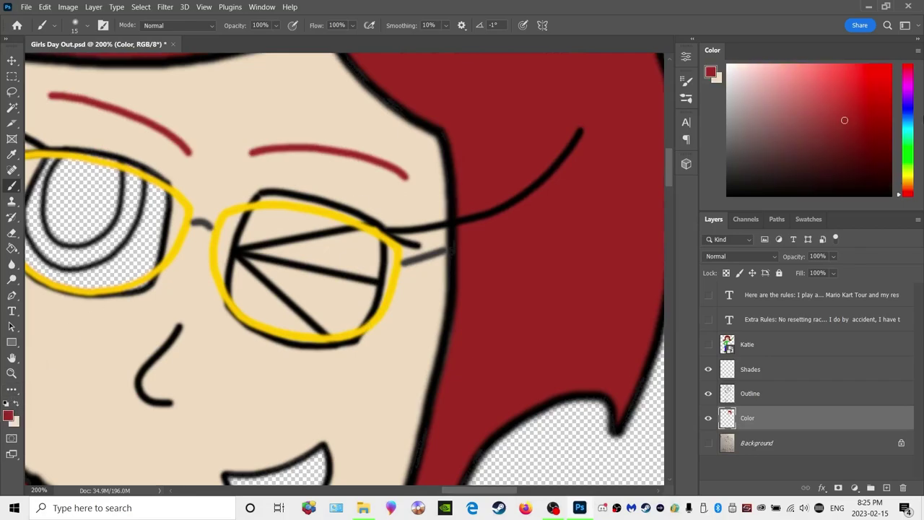
{"action": "left_click", "coordinate": [511, 210], "text": "alt"}
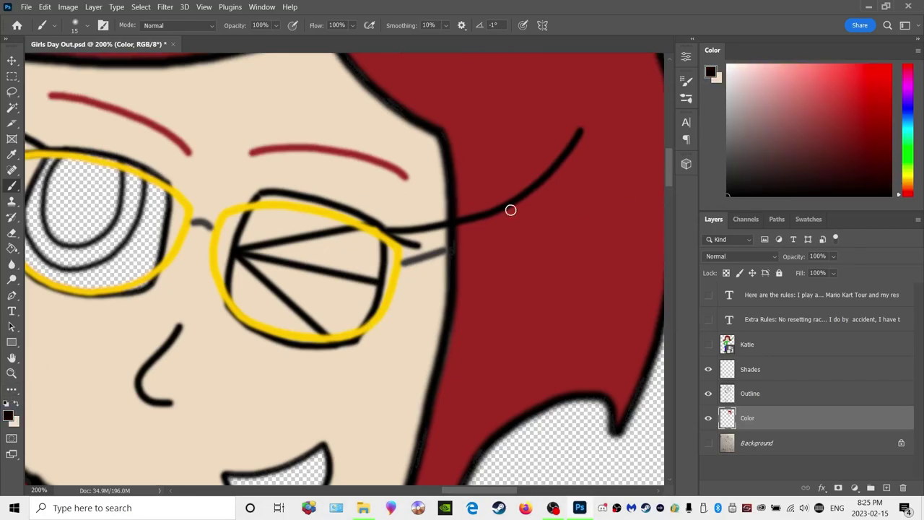
{"action": "left_click", "coordinate": [750, 390]}
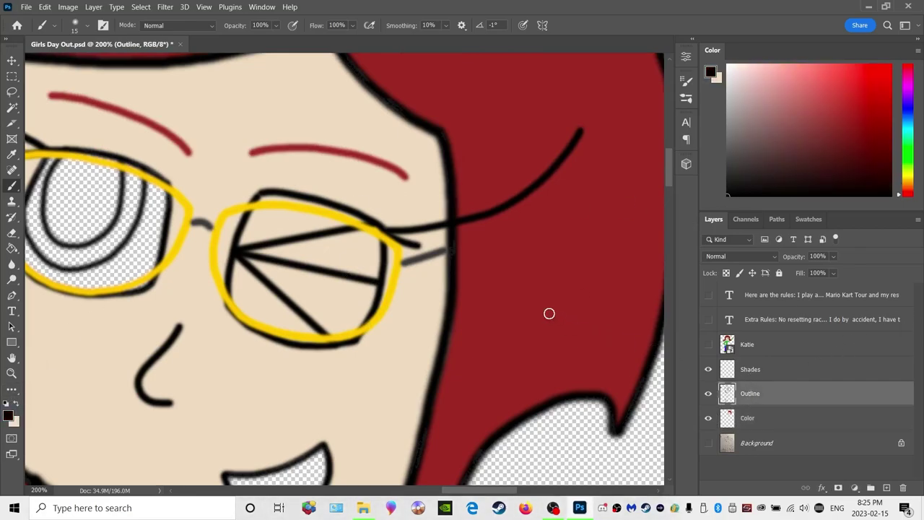
{"action": "left_click", "coordinate": [76, 30]}
{"action": "double_click", "coordinate": [121, 47]}
{"action": "type", "text": "10"}
{"action": "key", "text": "Return"}
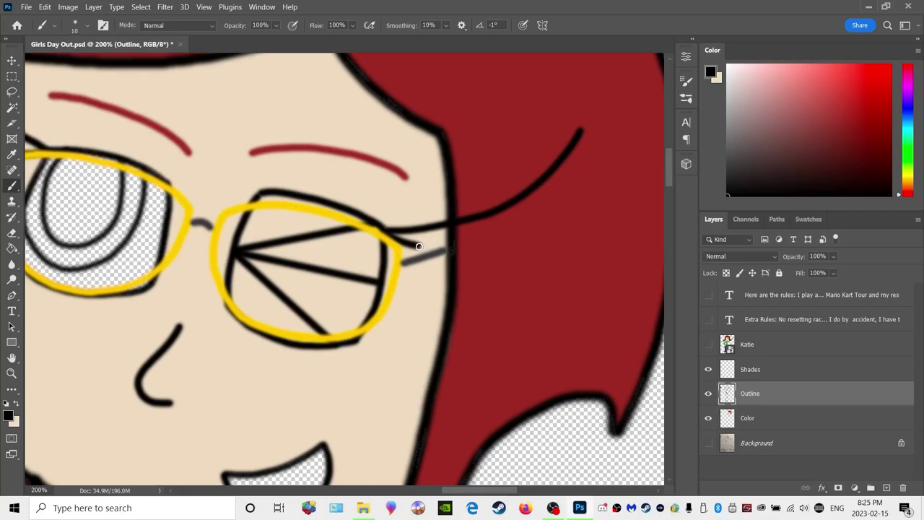
{"action": "mouse_move", "coordinate": [426, 247]}
{"action": "left_mouse_down"}
{"action": "mouse_move", "coordinate": [526, 250]}
{"action": "mouse_move", "coordinate": [615, 223]}
{"action": "left_mouse_up"}
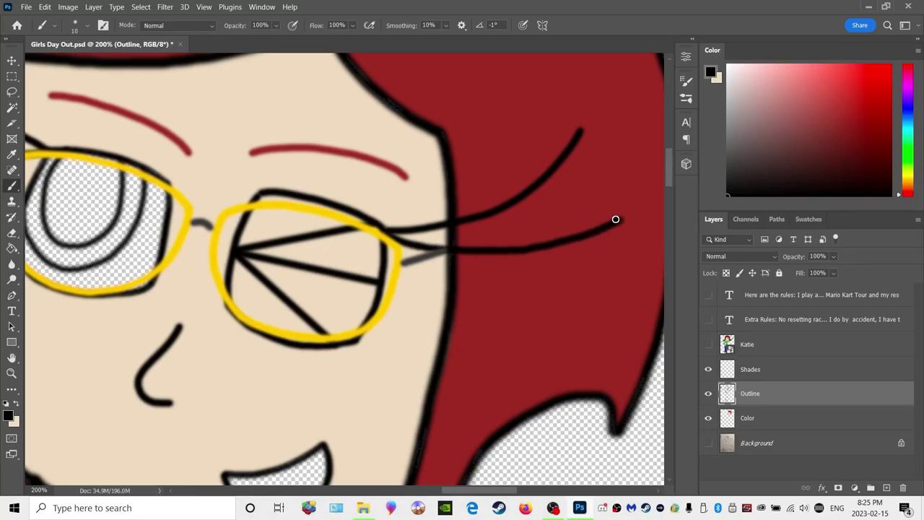
Sample the dark grey of the glasses' bridge and touch up both temple arms on the Shades layer
{"action": "left_click", "coordinate": [13, 155]}
{"action": "left_click", "coordinate": [203, 219]}
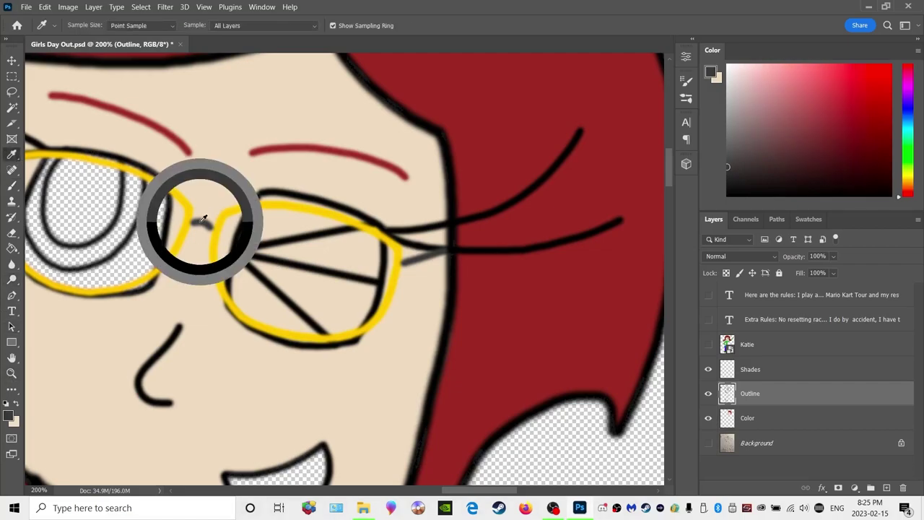
{"action": "left_click", "coordinate": [12, 185]}
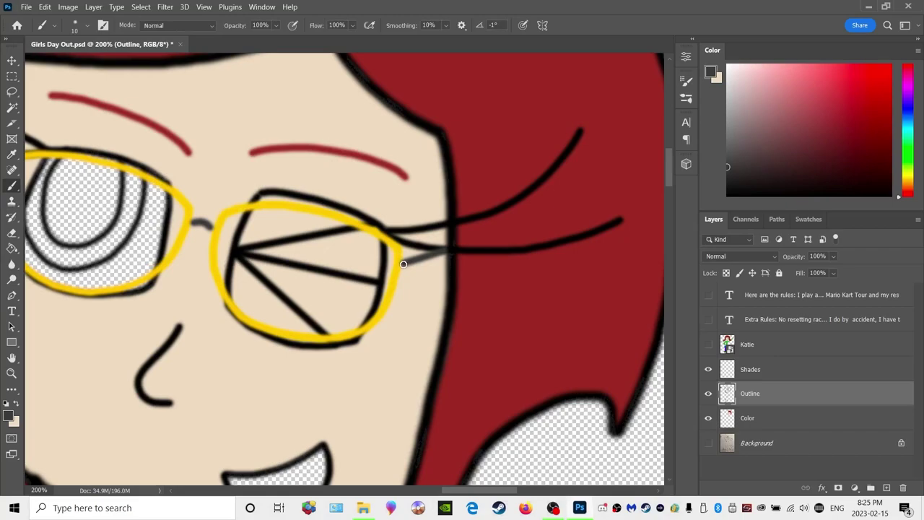
{"action": "left_click", "coordinate": [748, 370]}
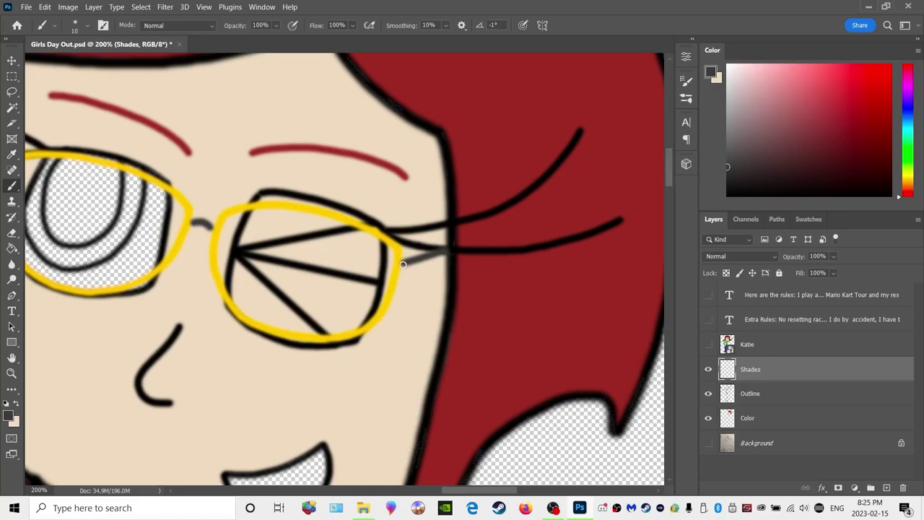
{"action": "left_click_drag", "start_coordinate": [495, 494], "coordinate": [447, 494]}
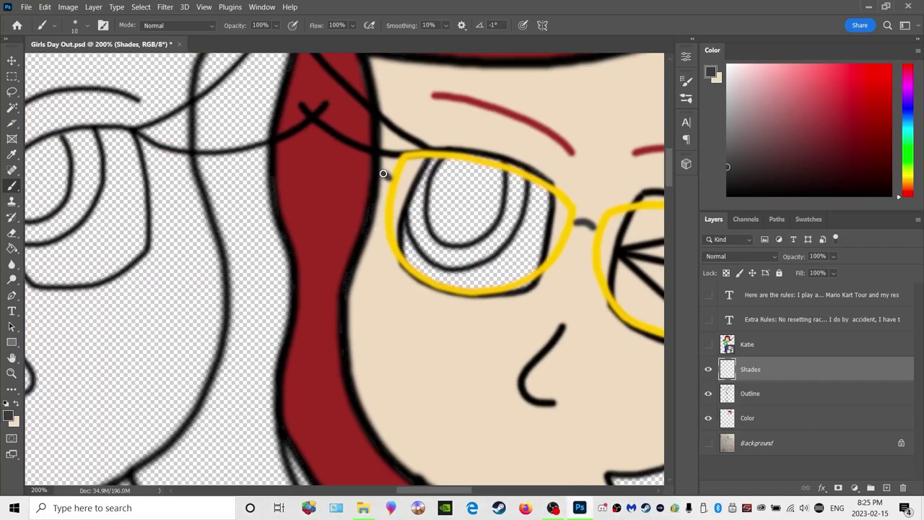
{"action": "left_click", "coordinate": [384, 176]}
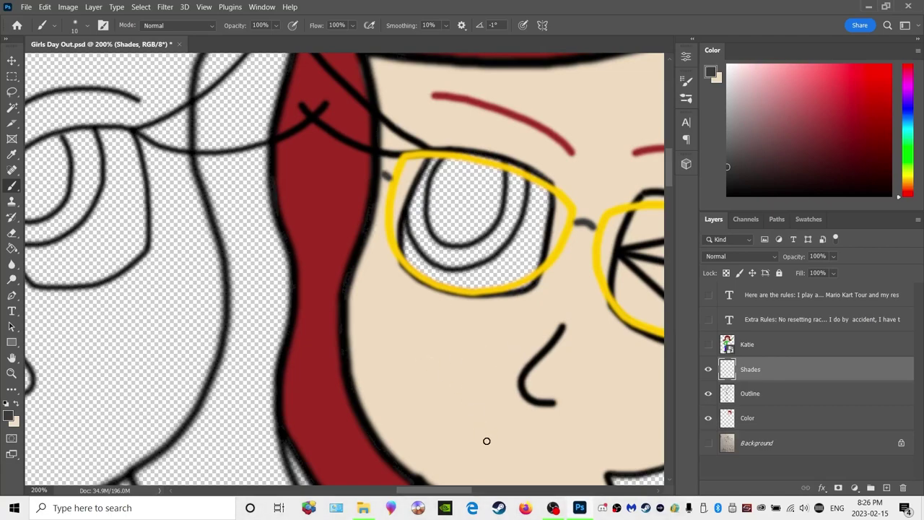
Review the face's colouring around the eyes, glasses and mouth, and fit the whole drawing on screen
{"action": "left_click_drag", "start_coordinate": [420, 490], "coordinate": [442, 491]}
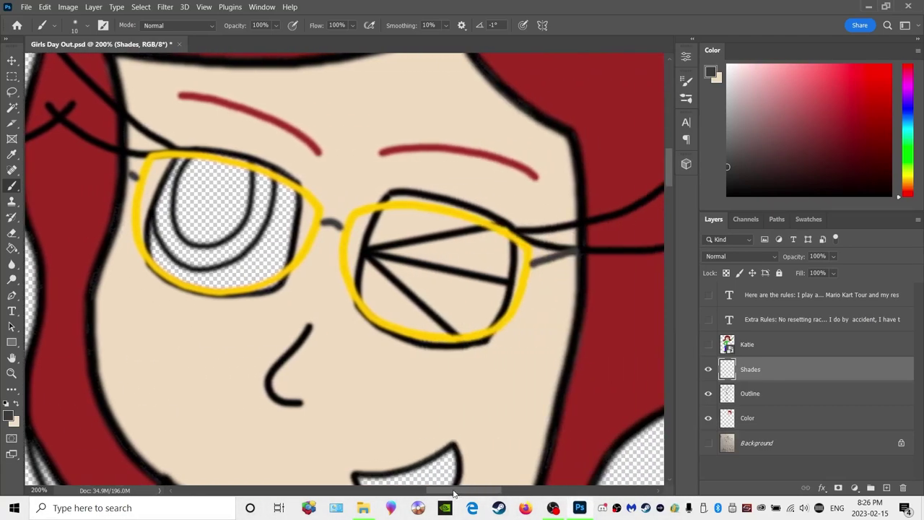
{"action": "scroll", "coordinate": [217, 260], "scroll_direction": "down", "scroll_amount": 3}
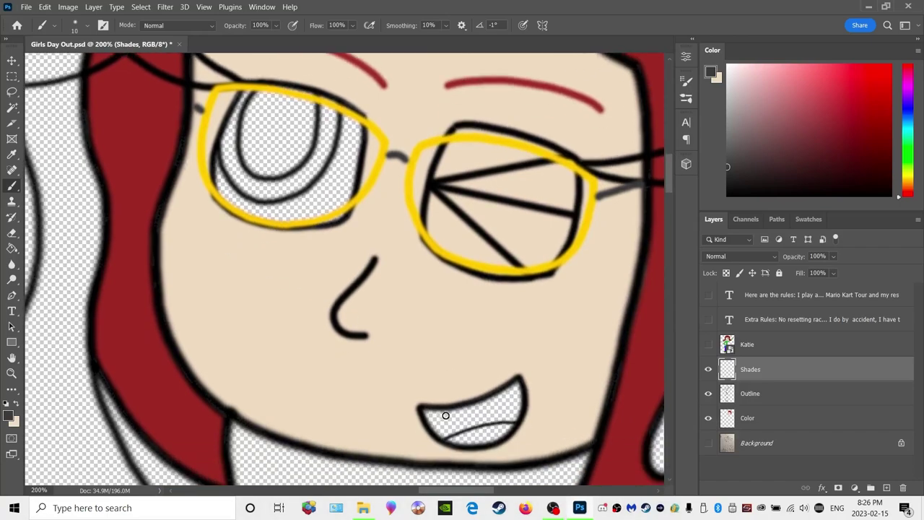
{"action": "scroll", "coordinate": [299, 191], "scroll_direction": "up", "scroll_amount": 8}
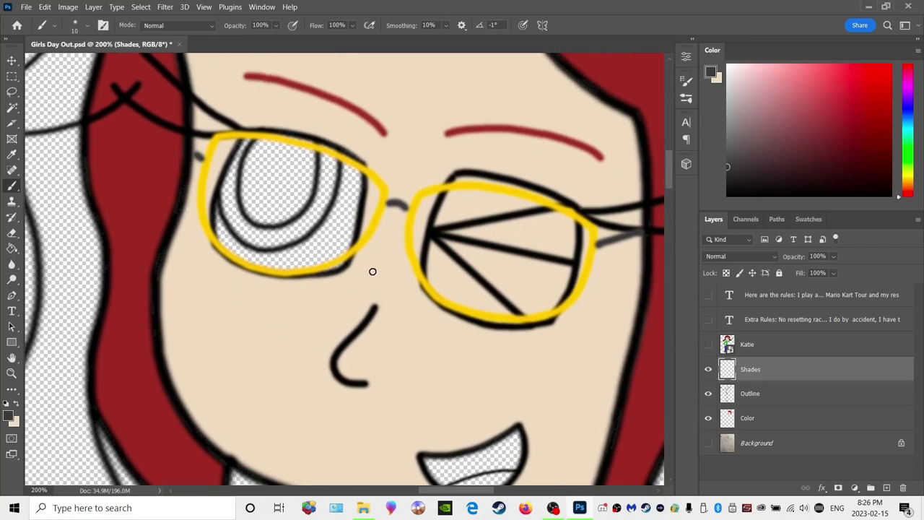
{"action": "scroll", "coordinate": [136, 300], "scroll_direction": "down", "scroll_amount": 2}
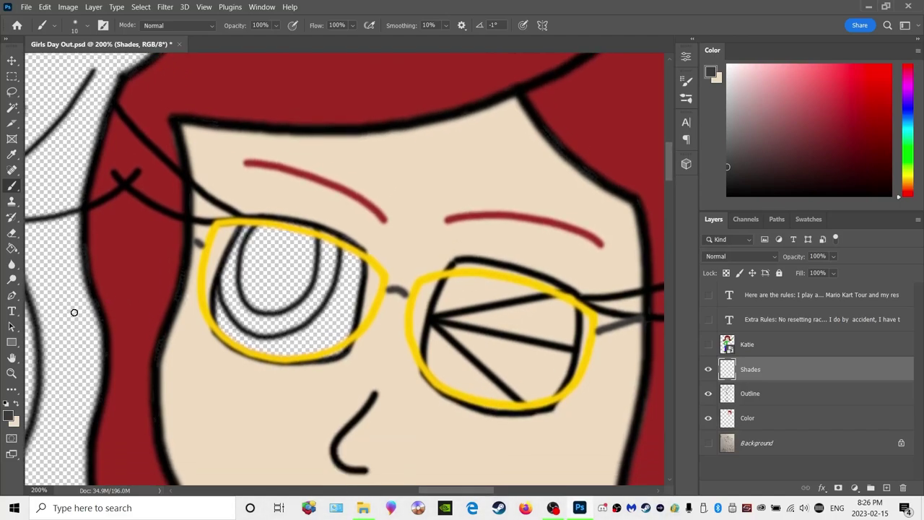
{"action": "key", "text": "z"}
{"action": "right_click", "coordinate": [139, 347]}
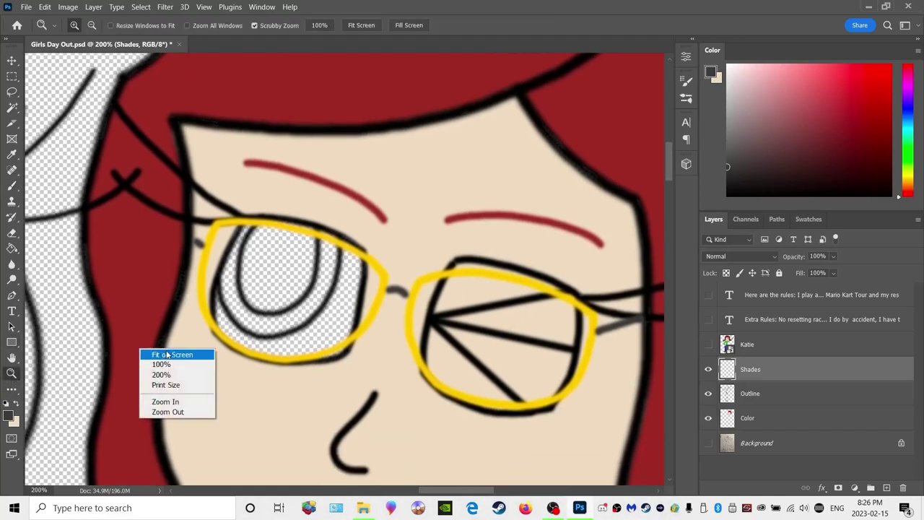
{"action": "left_click", "coordinate": [165, 353]}
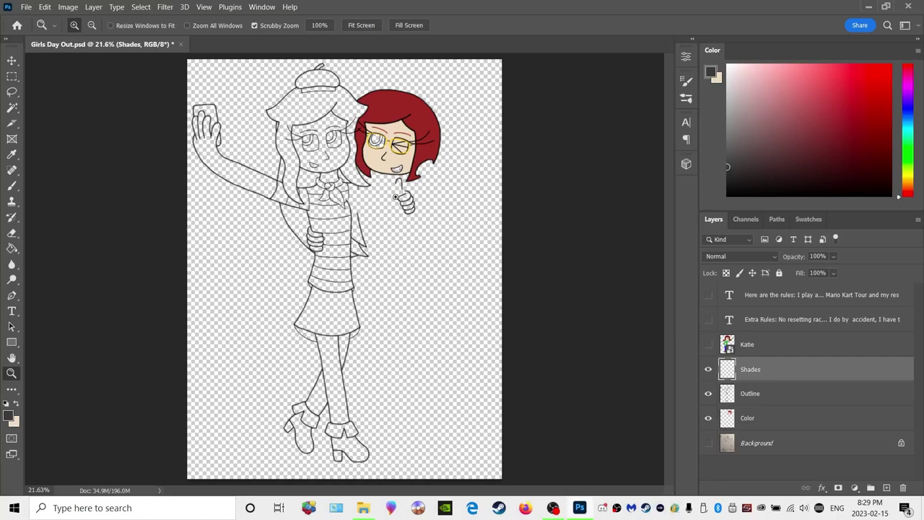
Show the Background sketch, sample the outline's black and trace the inner curve beside the hair's lower notch on the Shades layer
{"action": "left_click_drag", "start_coordinate": [381, 174], "coordinate": [427, 155]}
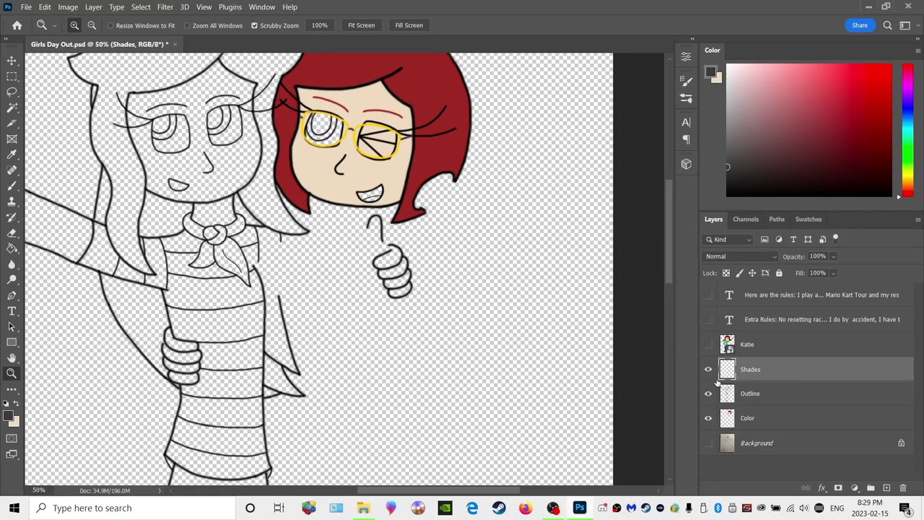
{"action": "left_click", "coordinate": [708, 443]}
{"action": "left_click_drag", "start_coordinate": [358, 178], "coordinate": [515, 229]}
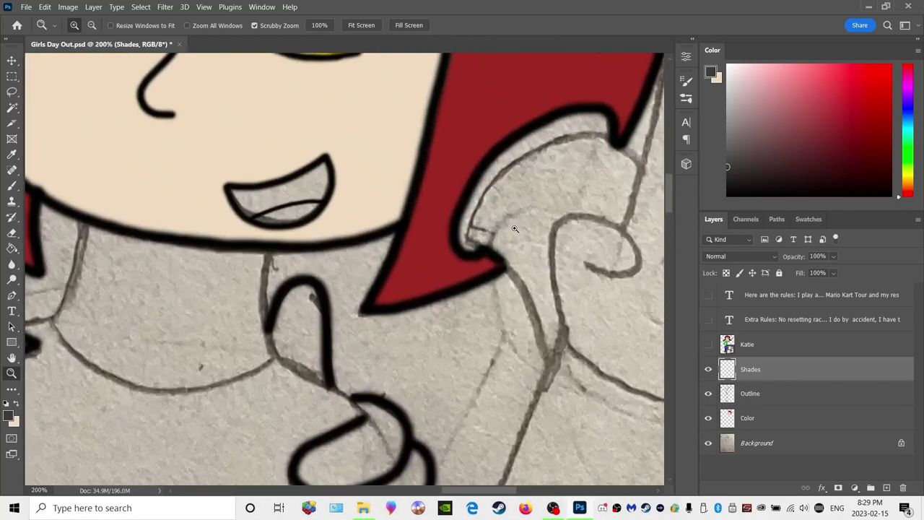
{"action": "left_click", "coordinate": [12, 186]}
{"action": "left_click", "coordinate": [455, 237], "text": "alt"}
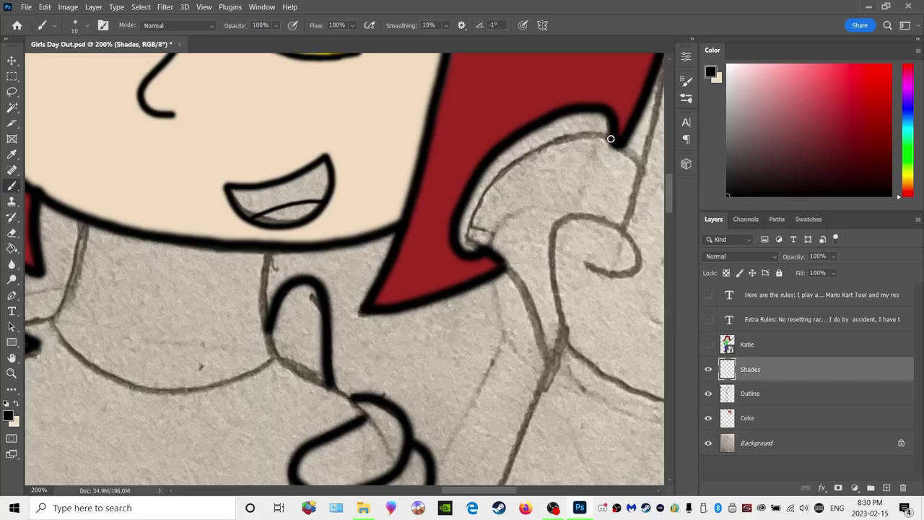
{"action": "left_click_drag", "start_coordinate": [584, 135], "coordinate": [518, 162]}
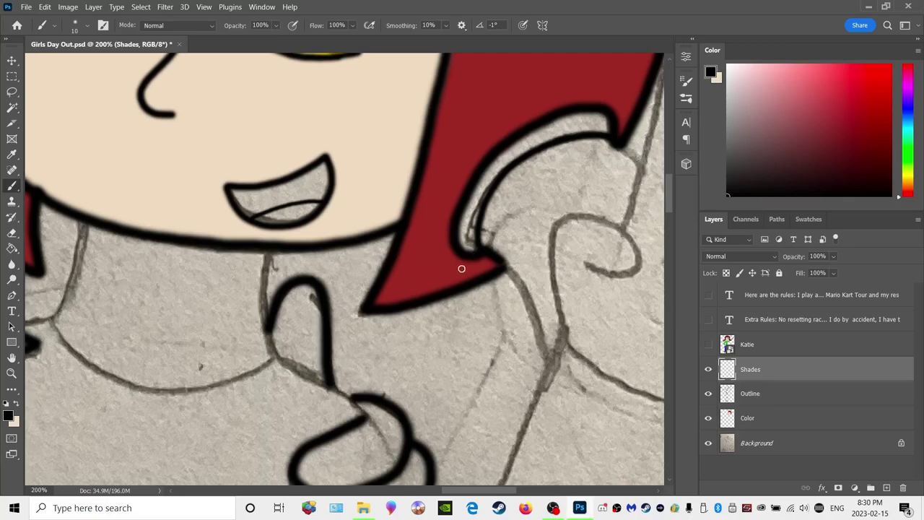
Set the brush size to 15 px and trace the tapering shape below the hair notch, including its pointed lower end
{"action": "left_click", "coordinate": [72, 29]}
{"action": "scroll", "coordinate": [120, 49], "scroll_direction": "up", "scroll_amount": 5}
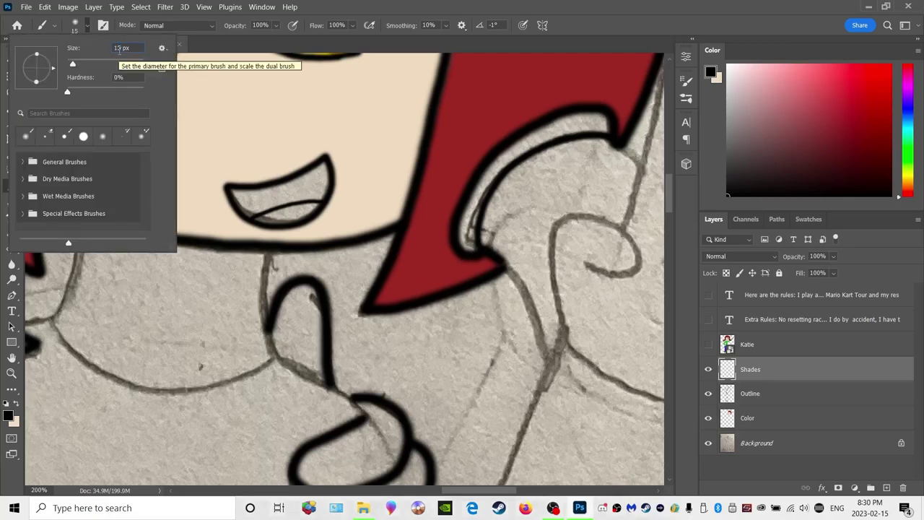
{"action": "left_click", "coordinate": [303, 161]}
{"action": "scroll", "coordinate": [552, 320], "scroll_direction": "down", "scroll_amount": 2}
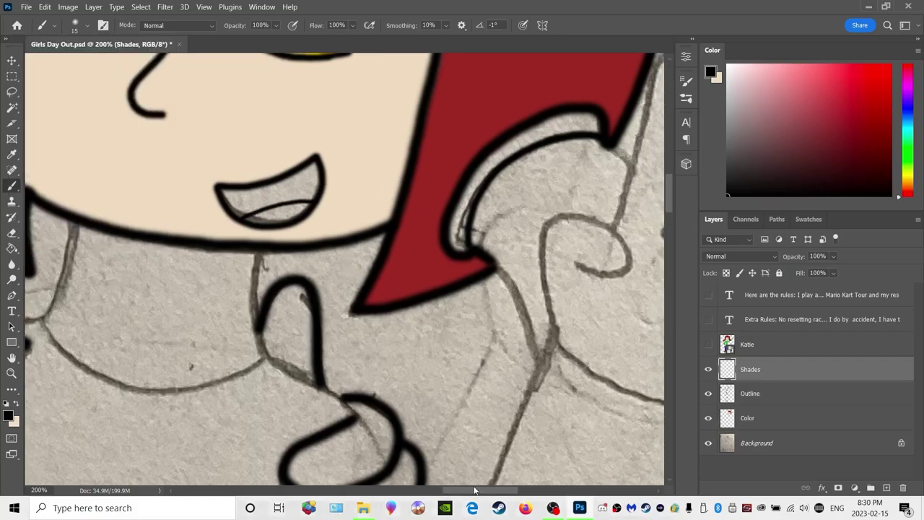
{"action": "scroll", "coordinate": [474, 490], "scroll_direction": "right", "scroll_amount": 5}
{"action": "scroll", "coordinate": [474, 490], "scroll_direction": "down", "scroll_amount": 3}
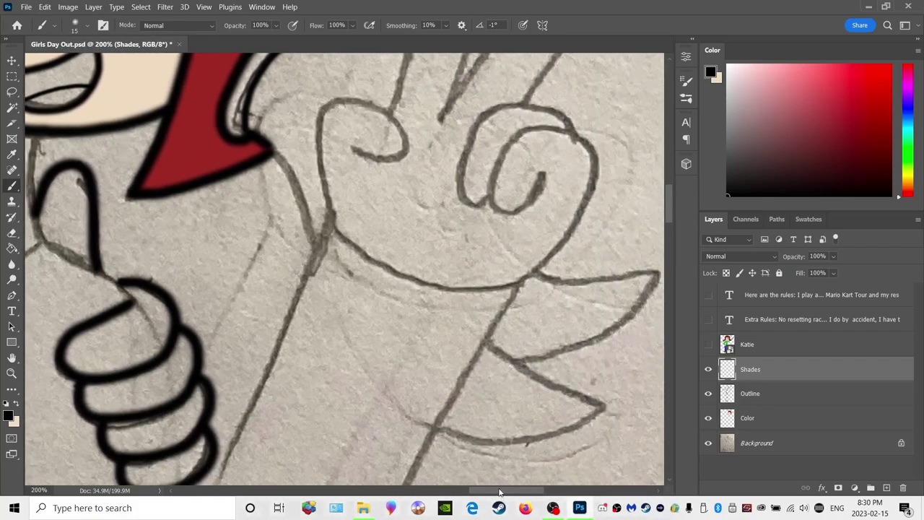
{"action": "scroll", "coordinate": [260, 200], "scroll_direction": "up", "scroll_amount": 2}
{"action": "mouse_move", "coordinate": [259, 208]}
{"action": "left_mouse_down"}
{"action": "mouse_move", "coordinate": [293, 249]}
{"action": "mouse_move", "coordinate": [313, 316]}
{"action": "left_mouse_up"}
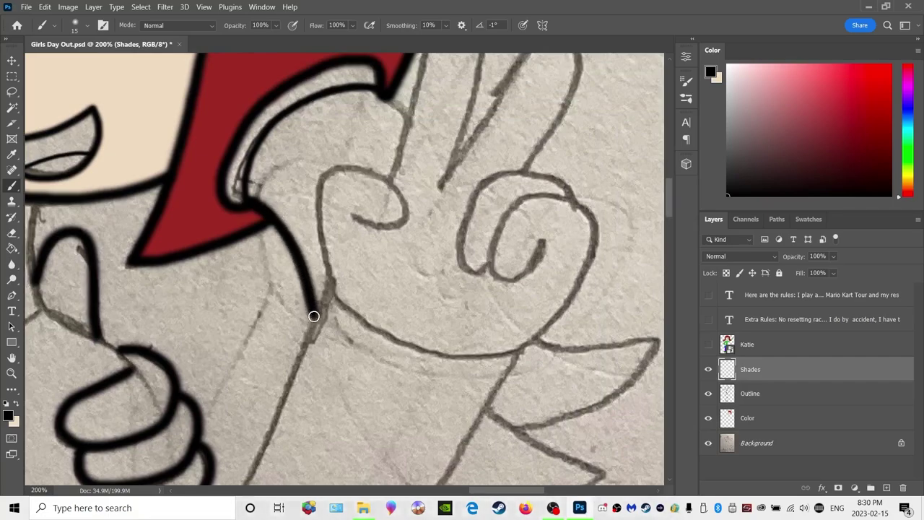
{"action": "mouse_move", "coordinate": [380, 93]}
{"action": "left_mouse_down"}
{"action": "mouse_move", "coordinate": [407, 116]}
{"action": "mouse_move", "coordinate": [402, 149]}
{"action": "mouse_move", "coordinate": [389, 185]}
{"action": "mouse_move", "coordinate": [342, 170]}
{"action": "mouse_move", "coordinate": [324, 181]}
{"action": "mouse_move", "coordinate": [328, 286]}
{"action": "mouse_move", "coordinate": [318, 319]}
{"action": "left_mouse_up"}
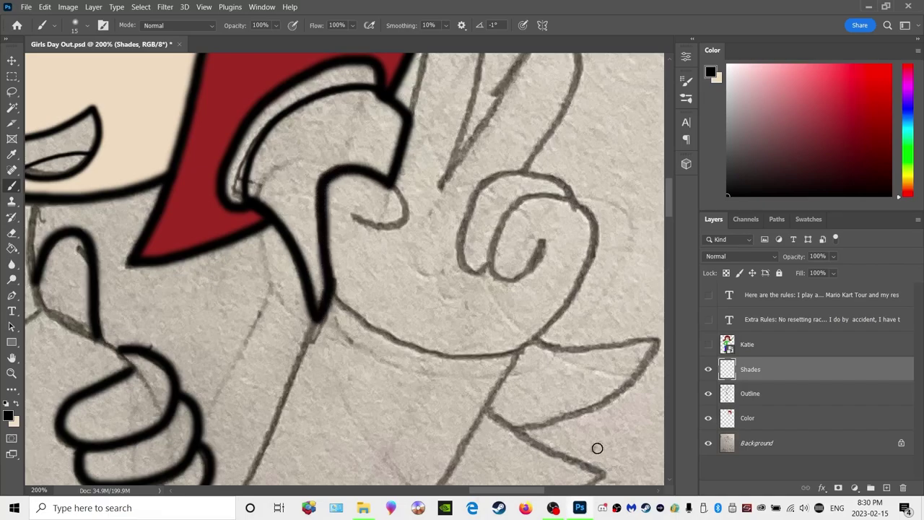
Trace the two pointed, leaf-like shapes beneath the large curl of the sketch, redoing the lower shape's straight inner edge
{"action": "scroll", "coordinate": [597, 449], "scroll_direction": "down", "scroll_amount": 5}
{"action": "mouse_move", "coordinate": [436, 343]}
{"action": "left_mouse_down"}
{"action": "mouse_move", "coordinate": [467, 353]}
{"action": "mouse_move", "coordinate": [547, 352]}
{"action": "mouse_move", "coordinate": [599, 326]}
{"action": "mouse_move", "coordinate": [489, 260]}
{"action": "mouse_move", "coordinate": [472, 289]}
{"action": "left_mouse_up"}
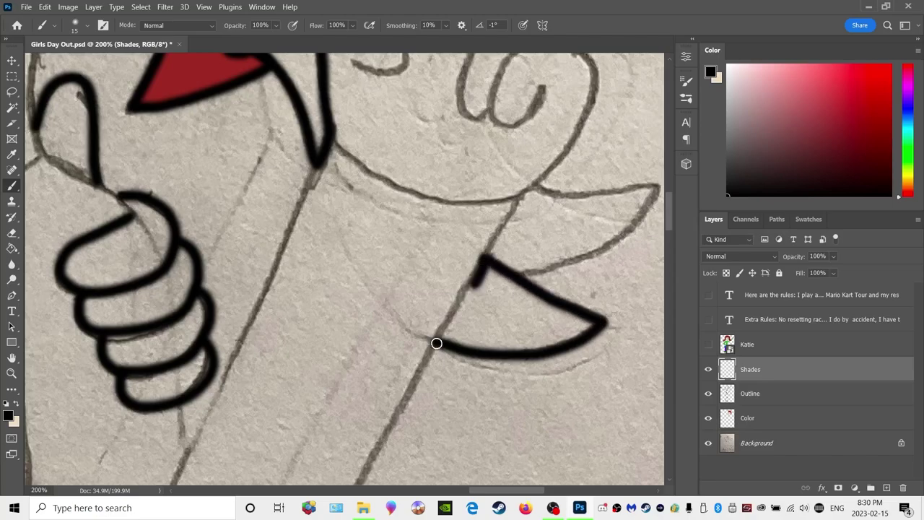
{"action": "key", "text": "ctrl+z"}
{"action": "left_click_drag", "start_coordinate": [436, 343], "coordinate": [487, 260]}
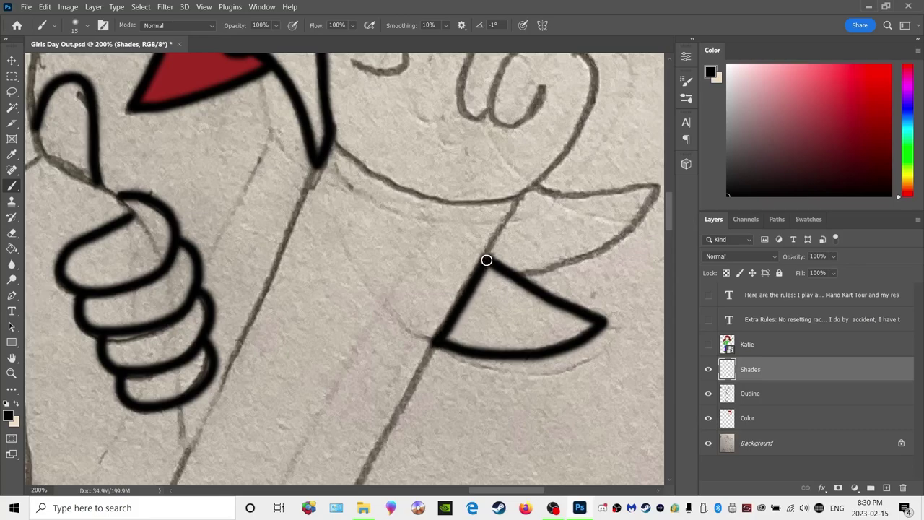
{"action": "left_click_drag", "start_coordinate": [538, 185], "coordinate": [485, 262]}
{"action": "mouse_move", "coordinate": [535, 189]}
{"action": "left_mouse_down"}
{"action": "mouse_move", "coordinate": [654, 182]}
{"action": "mouse_move", "coordinate": [614, 233]}
{"action": "mouse_move", "coordinate": [527, 276]}
{"action": "left_mouse_up"}
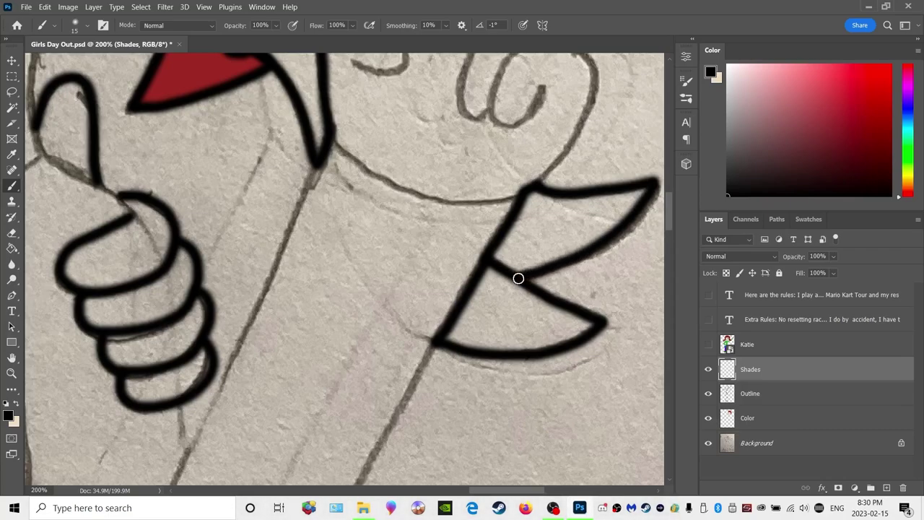
{"action": "scroll", "coordinate": [566, 328], "scroll_direction": "up", "scroll_amount": 8}
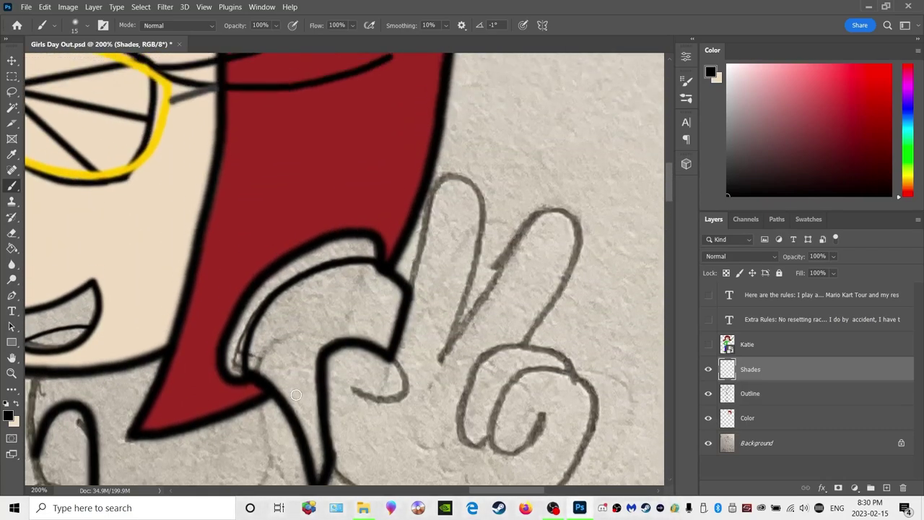
Hide the Background sketch and paint the open eye's iris ring bright blue on the Color layer
{"action": "scroll", "coordinate": [296, 394], "scroll_direction": "up", "scroll_amount": 2}
{"action": "left_click_drag", "start_coordinate": [514, 494], "coordinate": [464, 494]}
{"action": "scroll", "coordinate": [77, 423], "scroll_direction": "up", "scroll_amount": 3}
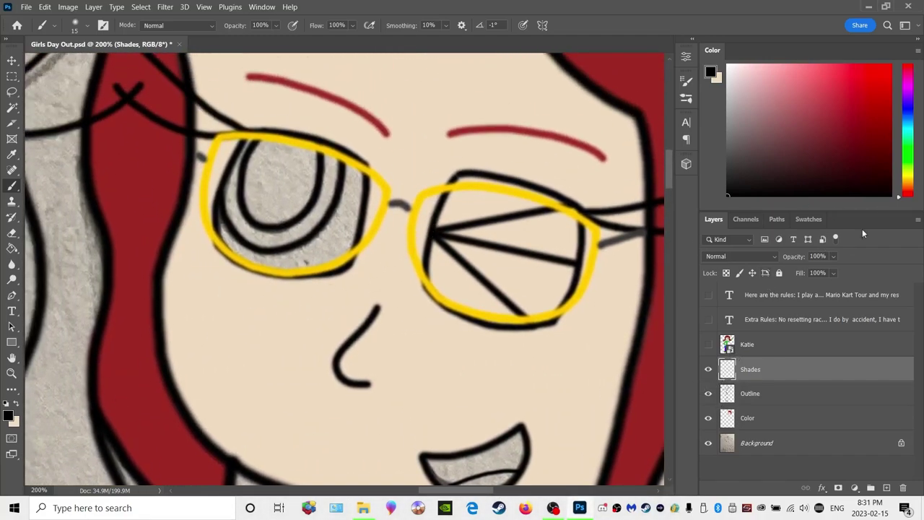
{"action": "left_click", "coordinate": [910, 125]}
{"action": "left_click_drag", "start_coordinate": [887, 91], "coordinate": [913, 39]}
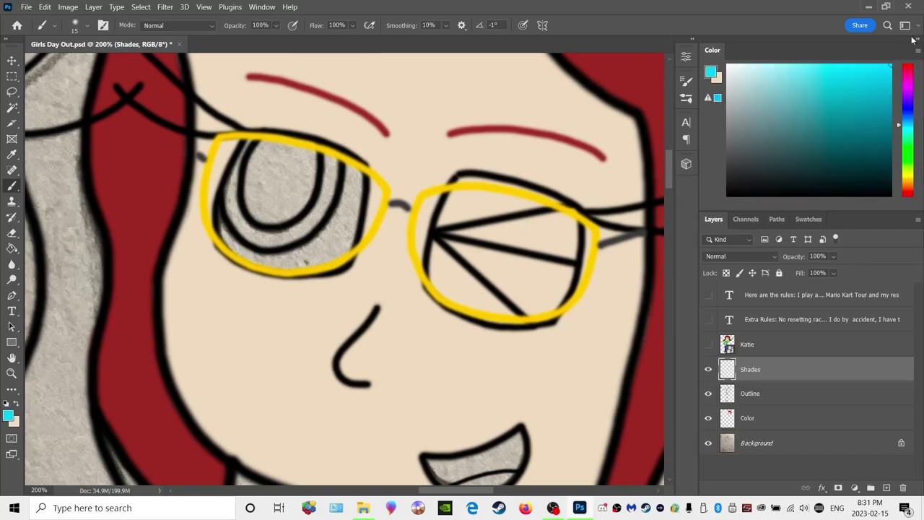
{"action": "left_click", "coordinate": [908, 122]}
{"action": "left_click", "coordinate": [908, 117]}
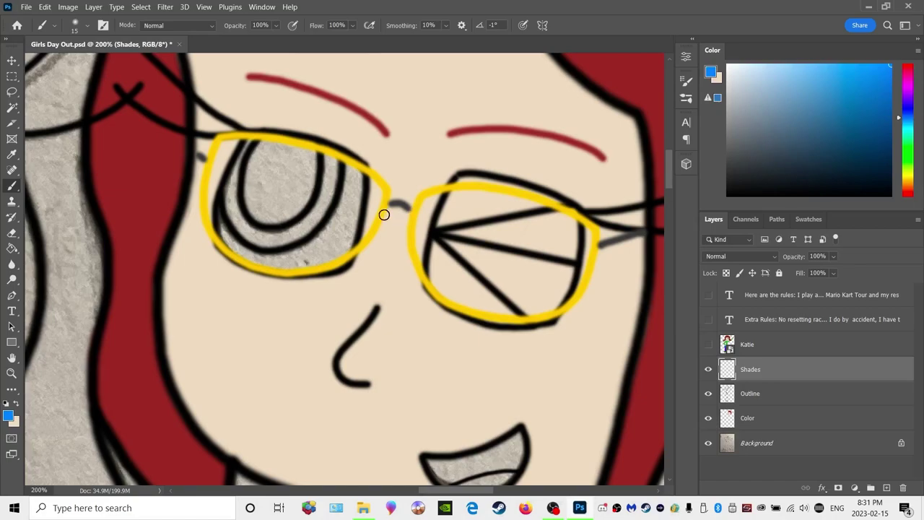
{"action": "left_click", "coordinate": [745, 418]}
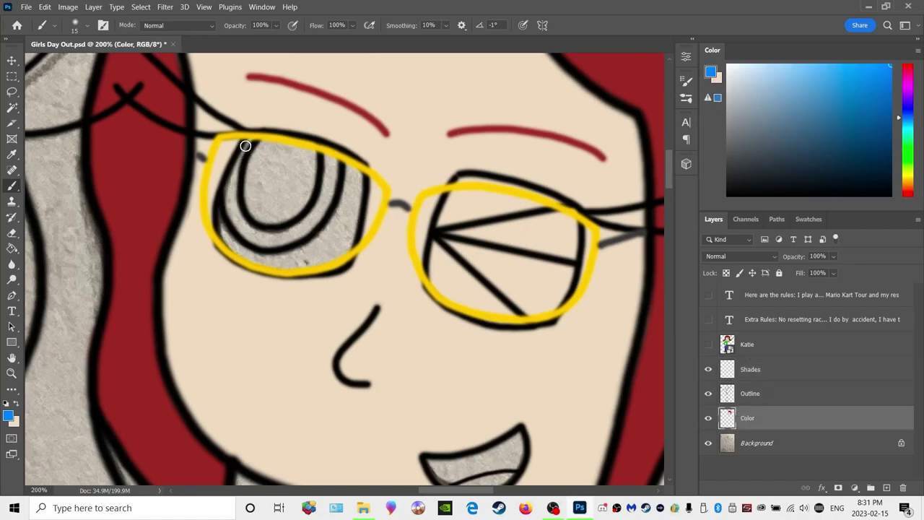
{"action": "left_click", "coordinate": [707, 445]}
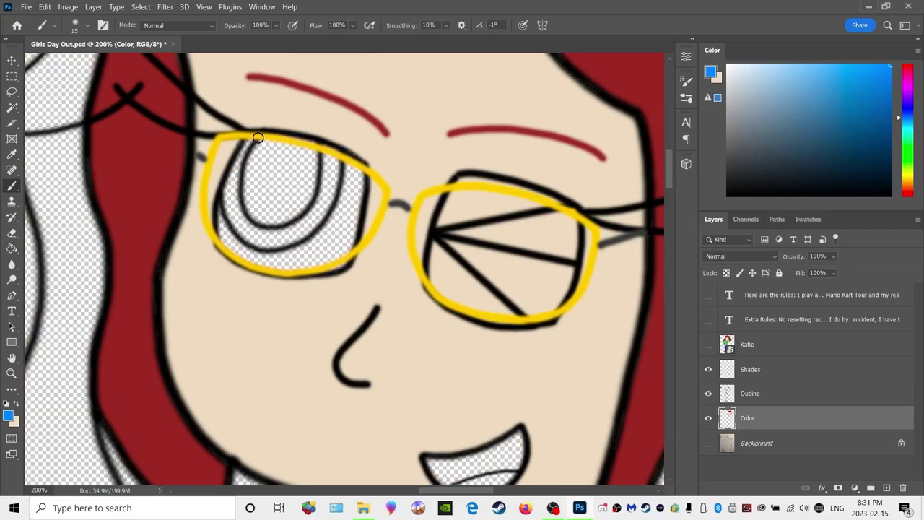
{"action": "left_click_drag", "start_coordinate": [246, 146], "coordinate": [230, 178]}
{"action": "mouse_move", "coordinate": [250, 144]}
{"action": "left_mouse_down"}
{"action": "mouse_move", "coordinate": [233, 206]}
{"action": "mouse_move", "coordinate": [264, 229]}
{"action": "mouse_move", "coordinate": [288, 229]}
{"action": "mouse_move", "coordinate": [316, 209]}
{"action": "mouse_move", "coordinate": [331, 180]}
{"action": "mouse_move", "coordinate": [326, 155]}
{"action": "mouse_move", "coordinate": [332, 189]}
{"action": "mouse_move", "coordinate": [321, 209]}
{"action": "mouse_move", "coordinate": [324, 153]}
{"action": "left_mouse_up"}
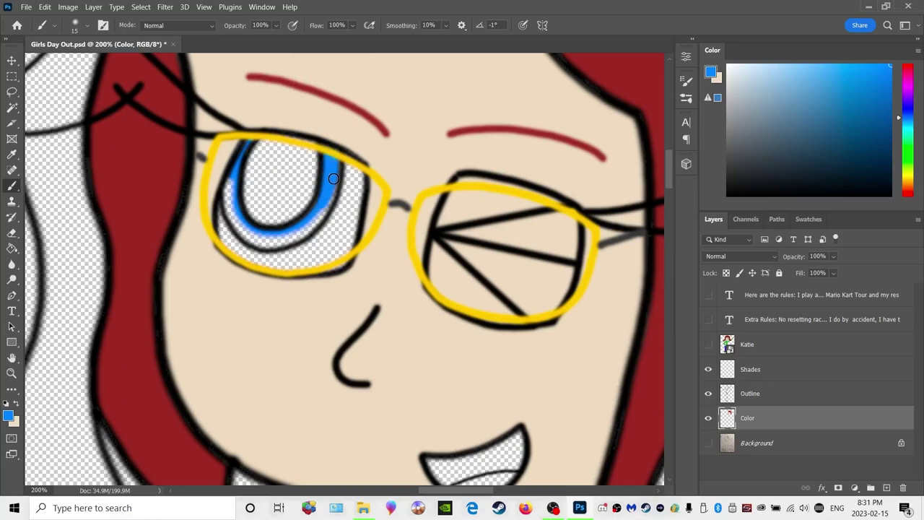
{"action": "mouse_move", "coordinate": [325, 203]}
{"action": "left_mouse_down"}
{"action": "mouse_move", "coordinate": [296, 235]}
{"action": "mouse_move", "coordinate": [331, 201]}
{"action": "mouse_move", "coordinate": [338, 159]}
{"action": "left_mouse_up"}
{"action": "mouse_move", "coordinate": [306, 233]}
{"action": "left_mouse_down"}
{"action": "mouse_move", "coordinate": [268, 245]}
{"action": "mouse_move", "coordinate": [244, 237]}
{"action": "mouse_move", "coordinate": [227, 218]}
{"action": "mouse_move", "coordinate": [224, 186]}
{"action": "mouse_move", "coordinate": [230, 181]}
{"action": "mouse_move", "coordinate": [228, 217]}
{"action": "mouse_move", "coordinate": [257, 236]}
{"action": "mouse_move", "coordinate": [302, 229]}
{"action": "left_mouse_up"}
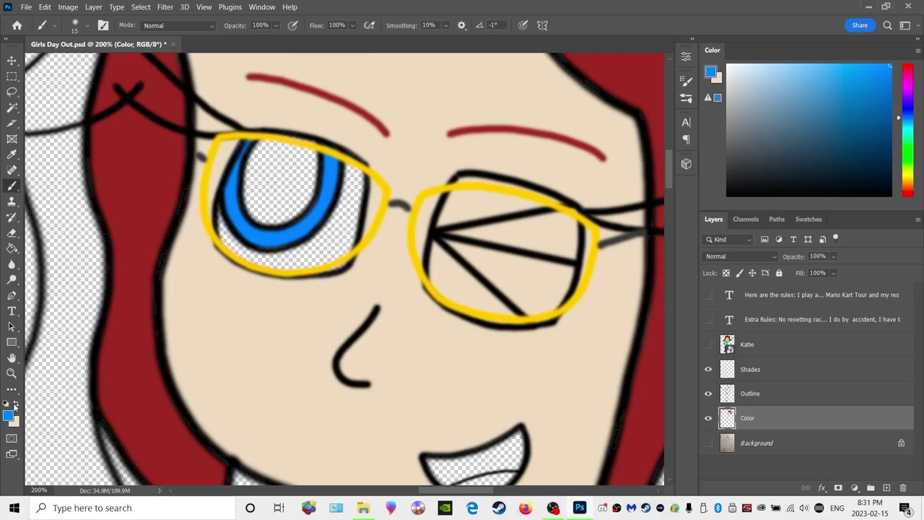
Select the open eye's white area around the iris with the Lasso, fill it with white and clear the selection
{"action": "left_click", "coordinate": [15, 404]}
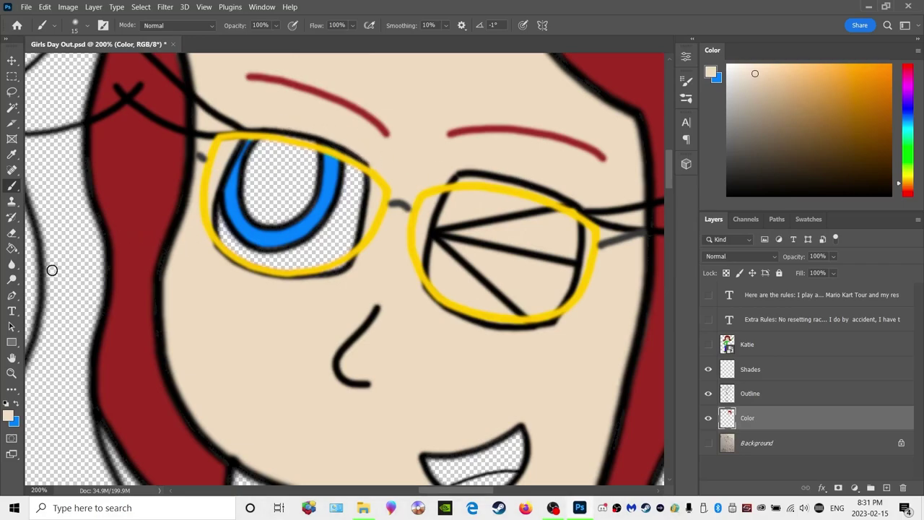
{"action": "left_click", "coordinate": [15, 404]}
{"action": "left_click_drag", "start_coordinate": [750, 83], "coordinate": [716, 39]}
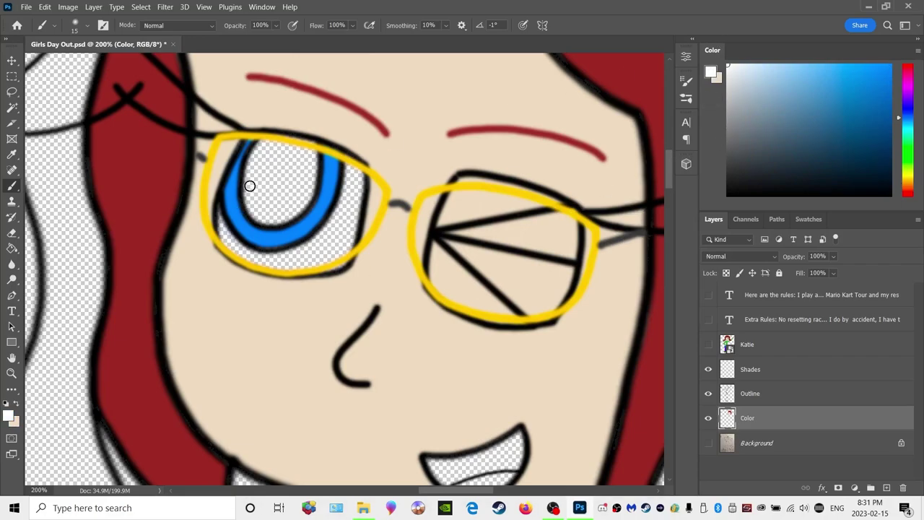
{"action": "left_click", "coordinate": [12, 91]}
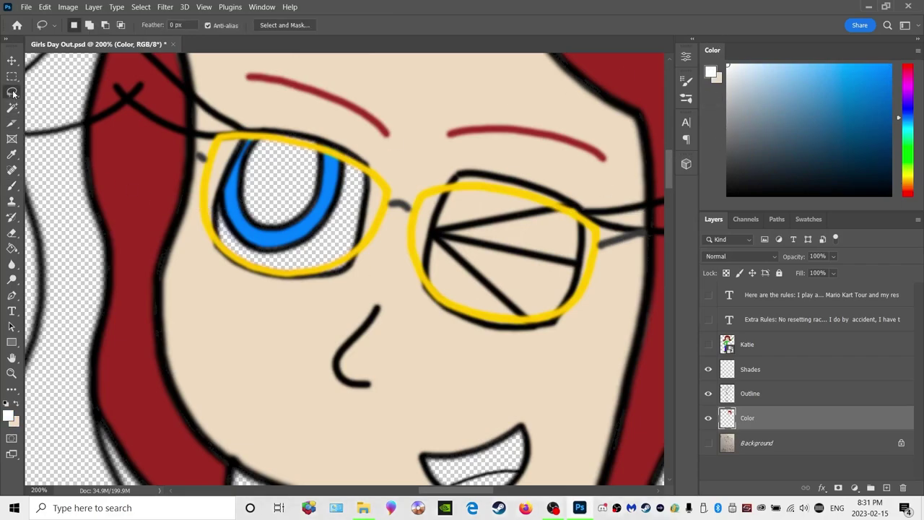
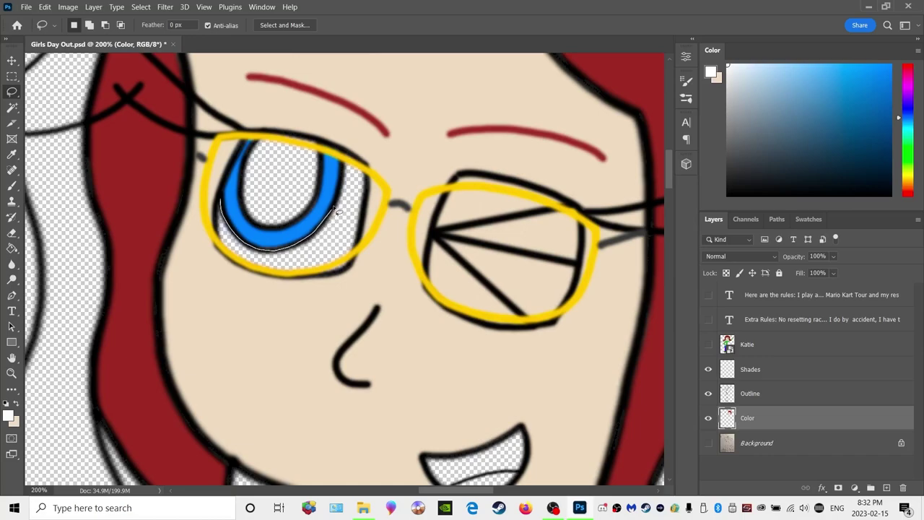
{"action": "mouse_move", "coordinate": [346, 186]}
{"action": "left_mouse_down"}
{"action": "mouse_move", "coordinate": [342, 148]}
{"action": "mouse_move", "coordinate": [372, 176]}
{"action": "mouse_move", "coordinate": [343, 271]}
{"action": "mouse_move", "coordinate": [284, 277]}
{"action": "mouse_move", "coordinate": [239, 267]}
{"action": "mouse_move", "coordinate": [218, 246]}
{"action": "mouse_move", "coordinate": [219, 199]}
{"action": "left_mouse_up"}
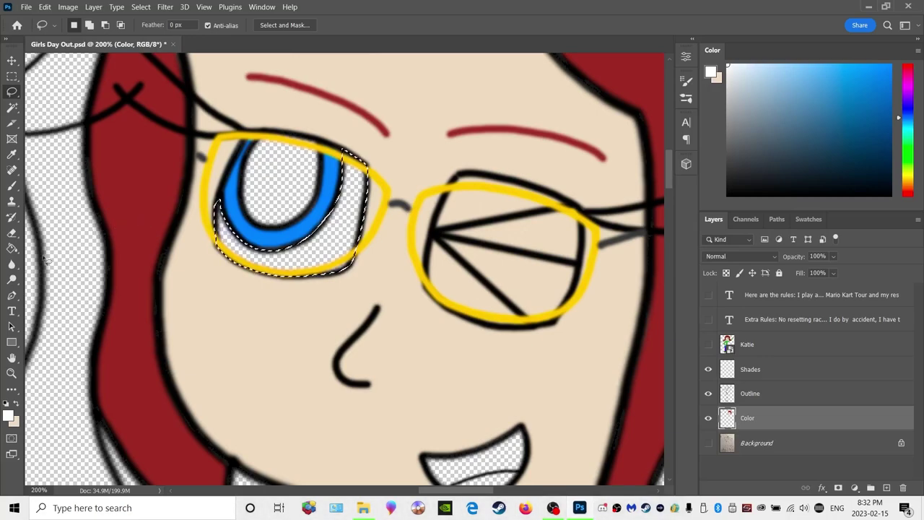
{"action": "left_click", "coordinate": [11, 248]}
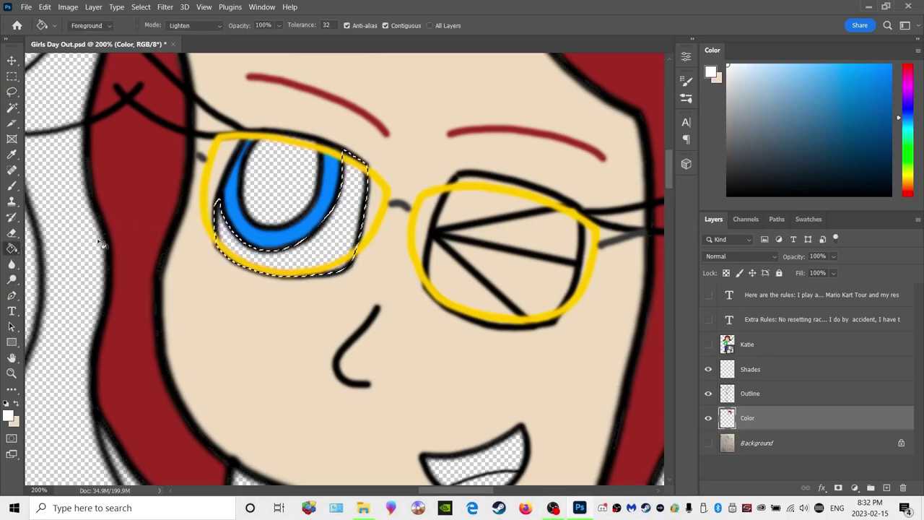
{"action": "left_click", "coordinate": [329, 231]}
{"action": "key", "text": "ctrl+z"}
{"action": "left_click", "coordinate": [340, 216]}
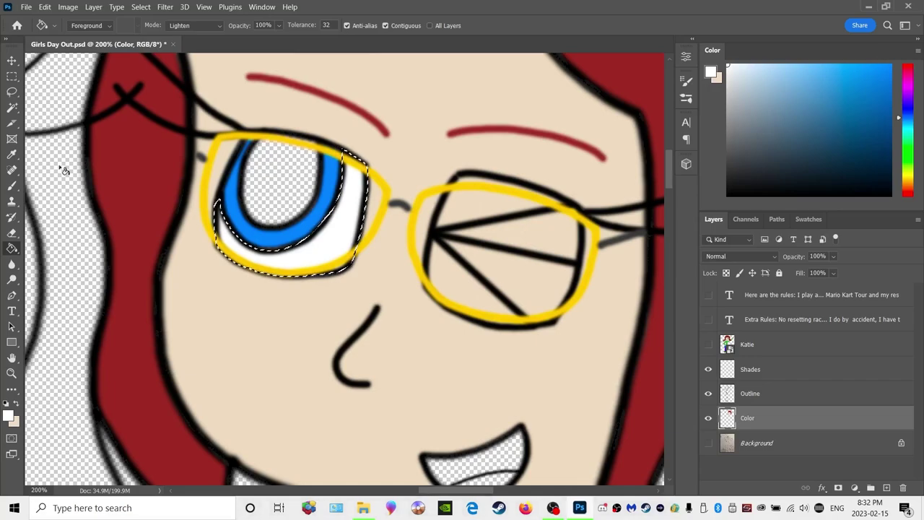
{"action": "left_click", "coordinate": [12, 91]}
{"action": "left_click", "coordinate": [63, 110]}
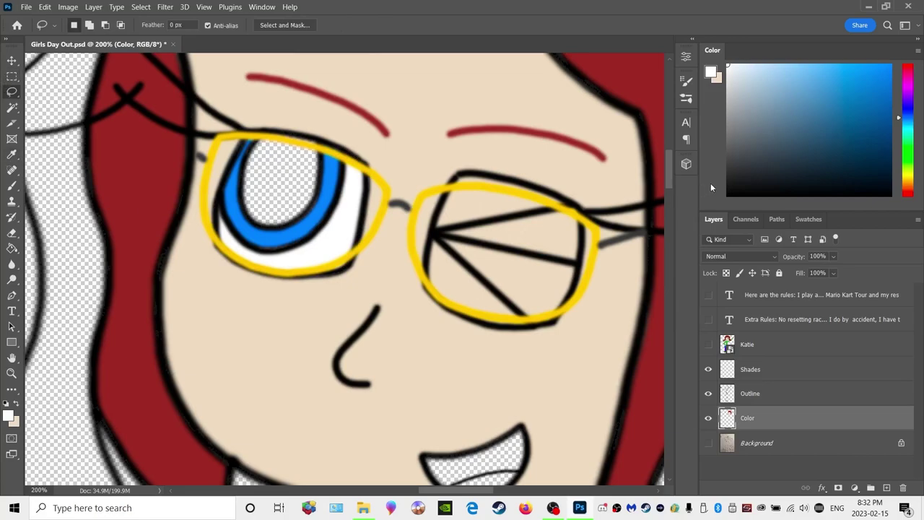
Paint the open eye's pupil inside the blue ring in a near-black colour
{"action": "left_click", "coordinate": [727, 186]}
{"action": "left_click", "coordinate": [13, 187]}
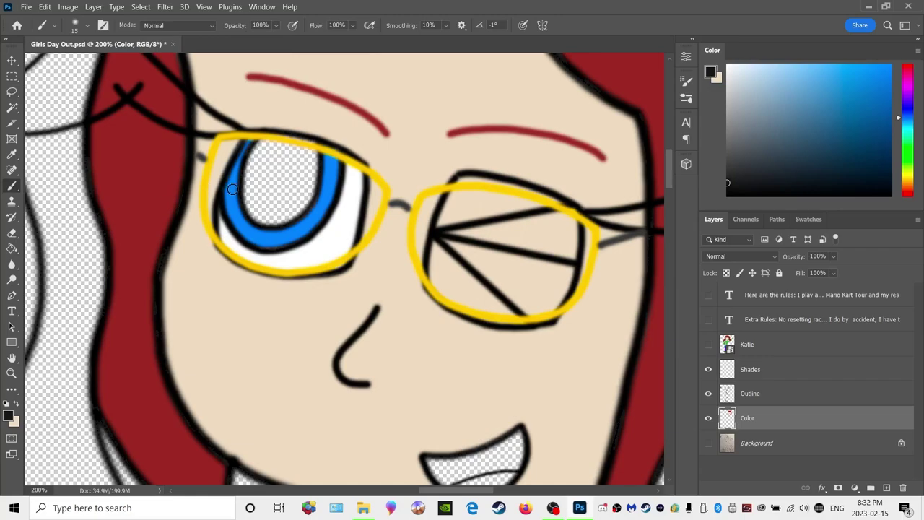
{"action": "mouse_move", "coordinate": [247, 200]}
{"action": "left_mouse_down"}
{"action": "mouse_move", "coordinate": [254, 215]}
{"action": "mouse_move", "coordinate": [243, 185]}
{"action": "mouse_move", "coordinate": [263, 143]}
{"action": "mouse_move", "coordinate": [315, 146]}
{"action": "mouse_move", "coordinate": [274, 140]}
{"action": "mouse_move", "coordinate": [257, 151]}
{"action": "mouse_move", "coordinate": [282, 143]}
{"action": "mouse_move", "coordinate": [310, 153]}
{"action": "mouse_move", "coordinate": [309, 193]}
{"action": "mouse_move", "coordinate": [282, 218]}
{"action": "mouse_move", "coordinate": [253, 216]}
{"action": "mouse_move", "coordinate": [274, 221]}
{"action": "mouse_move", "coordinate": [297, 210]}
{"action": "mouse_move", "coordinate": [312, 184]}
{"action": "mouse_move", "coordinate": [314, 155]}
{"action": "mouse_move", "coordinate": [271, 148]}
{"action": "mouse_move", "coordinate": [252, 170]}
{"action": "mouse_move", "coordinate": [252, 198]}
{"action": "mouse_move", "coordinate": [292, 216]}
{"action": "mouse_move", "coordinate": [313, 164]}
{"action": "mouse_move", "coordinate": [273, 152]}
{"action": "mouse_move", "coordinate": [255, 173]}
{"action": "mouse_move", "coordinate": [254, 206]}
{"action": "mouse_move", "coordinate": [297, 200]}
{"action": "mouse_move", "coordinate": [309, 162]}
{"action": "mouse_move", "coordinate": [261, 164]}
{"action": "mouse_move", "coordinate": [267, 155]}
{"action": "left_mouse_up"}
{"action": "mouse_move", "coordinate": [308, 161]}
{"action": "left_mouse_down"}
{"action": "mouse_move", "coordinate": [303, 188]}
{"action": "mouse_move", "coordinate": [304, 165]}
{"action": "mouse_move", "coordinate": [272, 156]}
{"action": "mouse_move", "coordinate": [255, 177]}
{"action": "mouse_move", "coordinate": [278, 149]}
{"action": "mouse_move", "coordinate": [301, 163]}
{"action": "mouse_move", "coordinate": [278, 167]}
{"action": "mouse_move", "coordinate": [258, 204]}
{"action": "mouse_move", "coordinate": [277, 208]}
{"action": "mouse_move", "coordinate": [296, 172]}
{"action": "mouse_move", "coordinate": [273, 178]}
{"action": "mouse_move", "coordinate": [266, 203]}
{"action": "mouse_move", "coordinate": [296, 169]}
{"action": "mouse_move", "coordinate": [277, 201]}
{"action": "mouse_move", "coordinate": [259, 188]}
{"action": "mouse_move", "coordinate": [287, 173]}
{"action": "mouse_move", "coordinate": [269, 193]}
{"action": "left_mouse_up"}
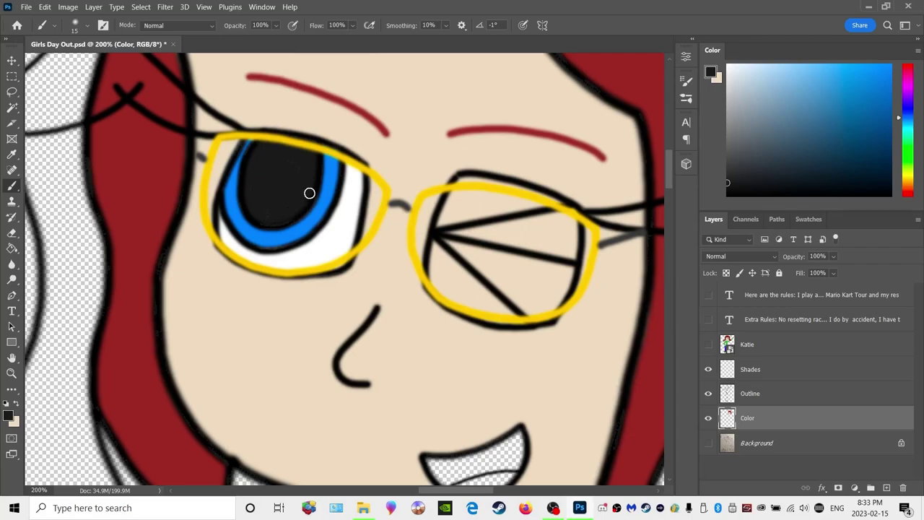
Sample the iris blue and touch up the lower part of the iris ring with the brush
{"action": "left_click", "coordinate": [11, 155]}
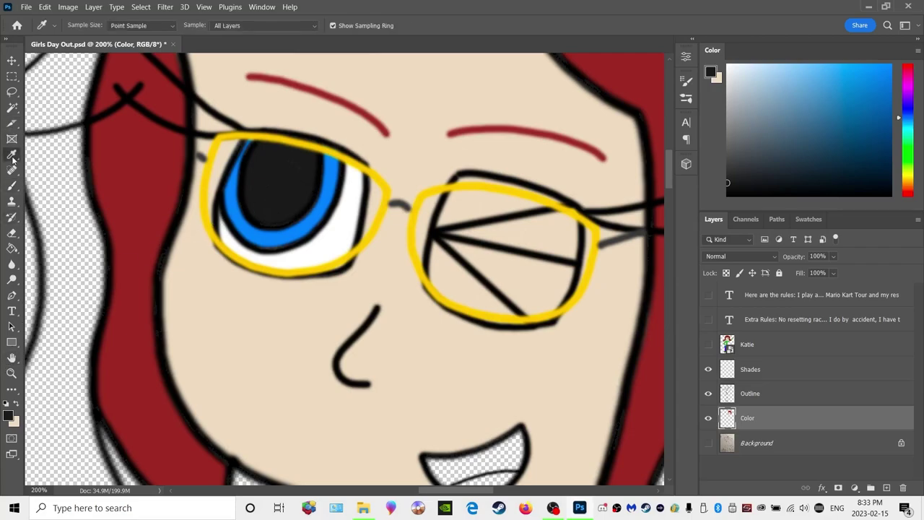
{"action": "left_click", "coordinate": [303, 227]}
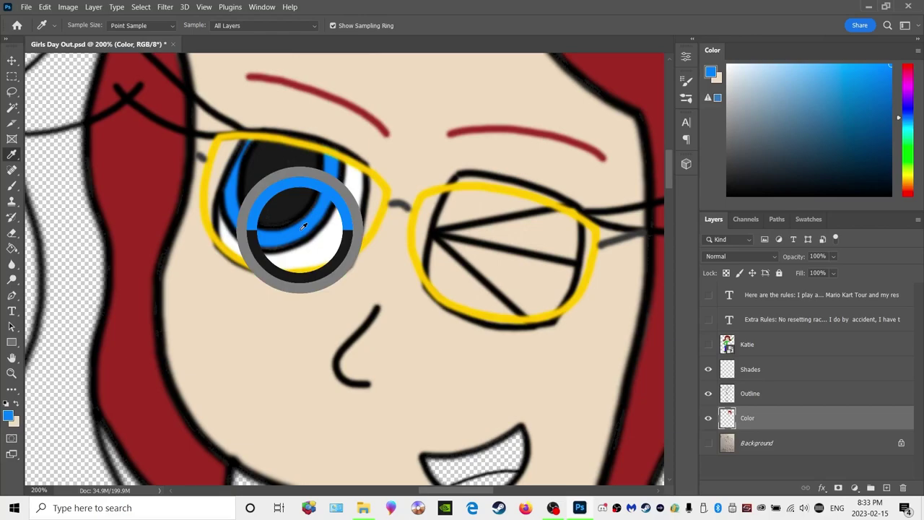
{"action": "left_click", "coordinate": [13, 186]}
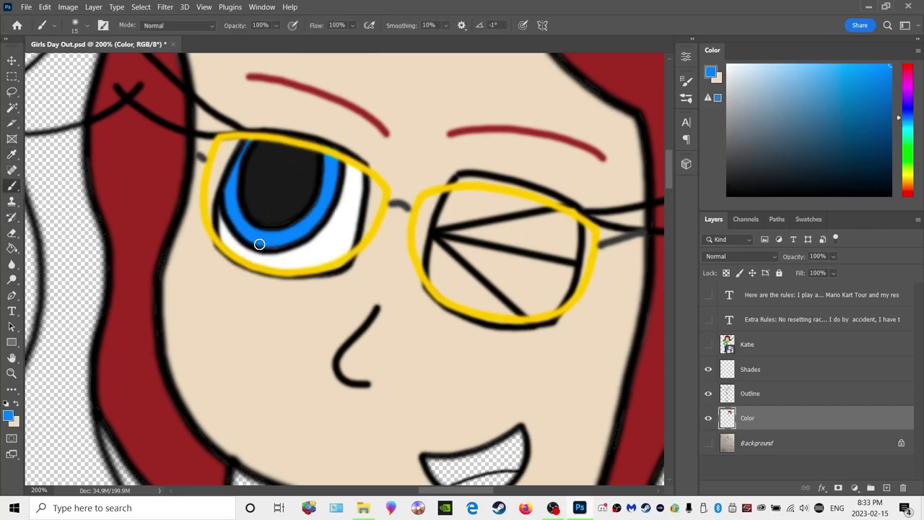
{"action": "mouse_move", "coordinate": [267, 243]}
{"action": "left_mouse_down"}
{"action": "mouse_move", "coordinate": [289, 239]}
{"action": "mouse_move", "coordinate": [324, 198]}
{"action": "mouse_move", "coordinate": [318, 210]}
{"action": "left_mouse_up"}
Sample a near-black from the eye's outline and paint the mouth's interior above the tongue line
{"action": "scroll", "coordinate": [411, 368], "scroll_direction": "down", "scroll_amount": 3}
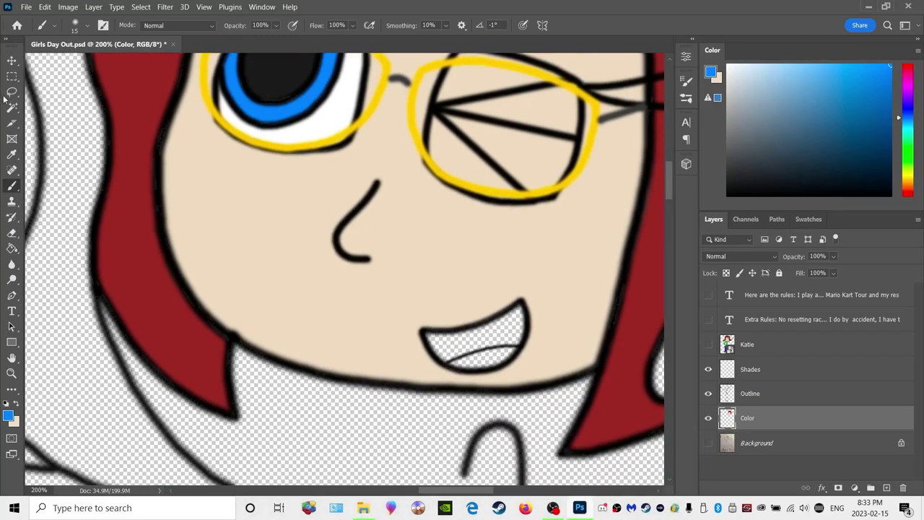
{"action": "left_click", "coordinate": [12, 154]}
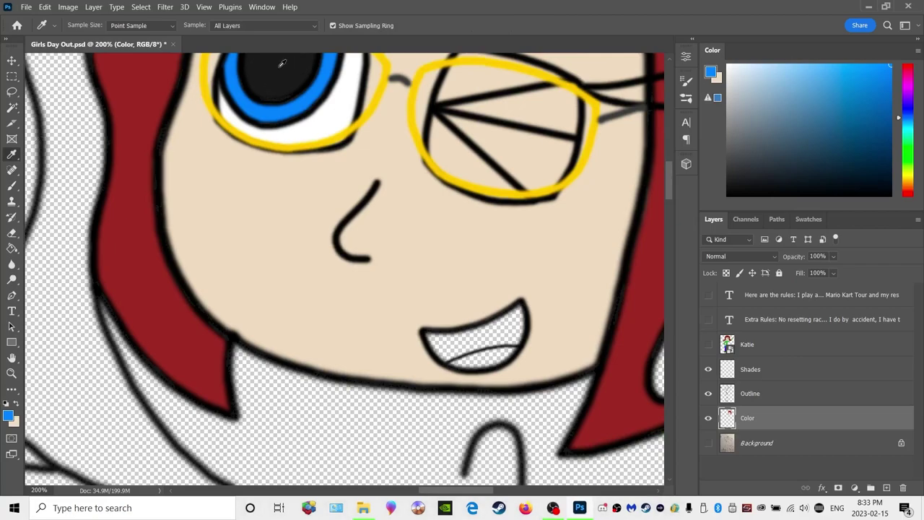
{"action": "left_click", "coordinate": [213, 127]}
{"action": "left_click", "coordinate": [12, 186]}
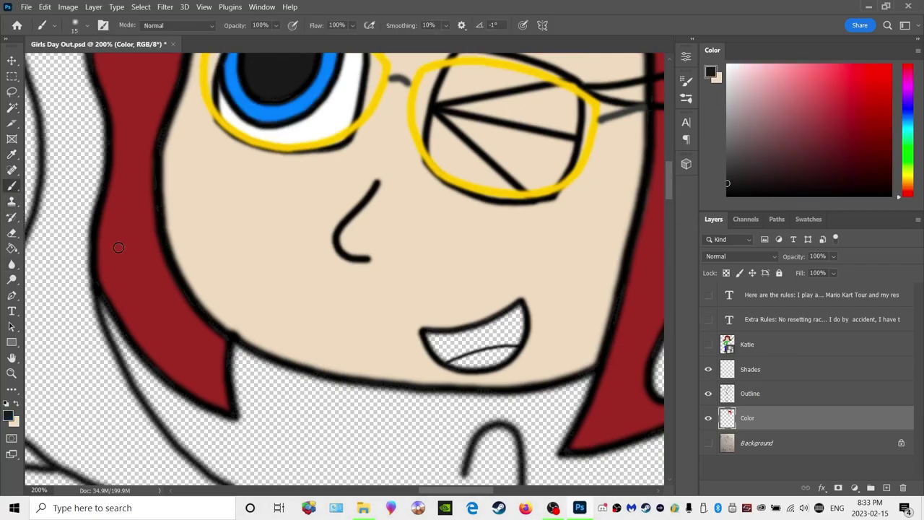
{"action": "mouse_move", "coordinate": [423, 337]}
{"action": "left_mouse_down"}
{"action": "mouse_move", "coordinate": [518, 309]}
{"action": "mouse_move", "coordinate": [517, 342]}
{"action": "mouse_move", "coordinate": [442, 359]}
{"action": "mouse_move", "coordinate": [430, 339]}
{"action": "mouse_move", "coordinate": [519, 309]}
{"action": "mouse_move", "coordinate": [516, 337]}
{"action": "mouse_move", "coordinate": [477, 345]}
{"action": "mouse_move", "coordinate": [515, 337]}
{"action": "mouse_move", "coordinate": [517, 318]}
{"action": "mouse_move", "coordinate": [511, 332]}
{"action": "mouse_move", "coordinate": [467, 341]}
{"action": "mouse_move", "coordinate": [514, 325]}
{"action": "mouse_move", "coordinate": [490, 338]}
{"action": "mouse_move", "coordinate": [518, 309]}
{"action": "mouse_move", "coordinate": [440, 346]}
{"action": "mouse_move", "coordinate": [474, 341]}
{"action": "mouse_move", "coordinate": [445, 356]}
{"action": "mouse_move", "coordinate": [448, 348]}
{"action": "left_mouse_up"}
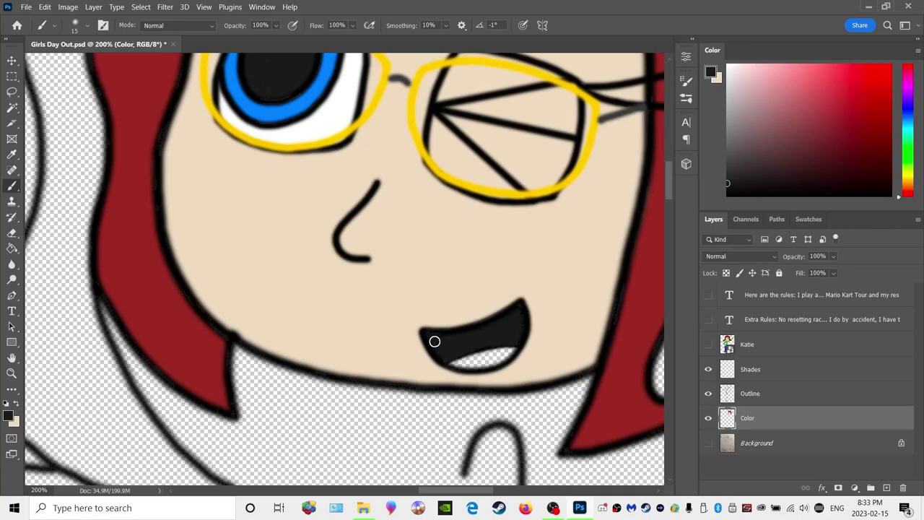
Pick a dark magenta and paint the tongue at the bottom of the mouth
{"action": "scroll", "coordinate": [448, 491], "scroll_direction": "right", "scroll_amount": 3}
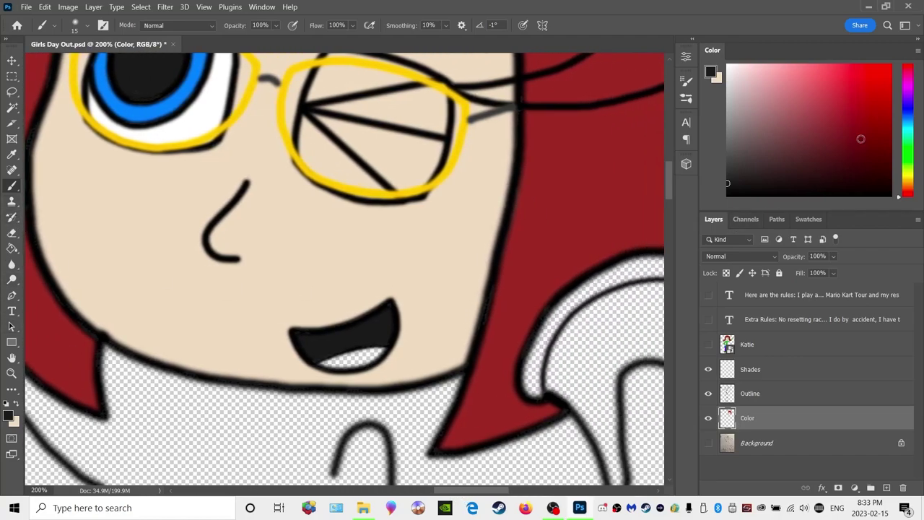
{"action": "left_click", "coordinate": [911, 79]}
{"action": "left_click", "coordinate": [892, 81]}
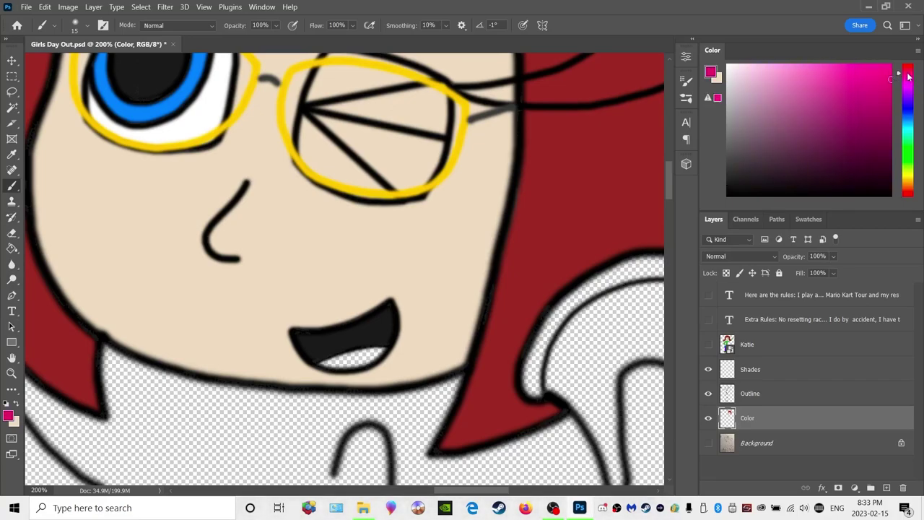
{"action": "left_click", "coordinate": [892, 93]}
{"action": "mouse_move", "coordinate": [322, 365]}
{"action": "left_mouse_down"}
{"action": "mouse_move", "coordinate": [378, 353]}
{"action": "mouse_move", "coordinate": [327, 364]}
{"action": "mouse_move", "coordinate": [355, 365]}
{"action": "mouse_move", "coordinate": [383, 350]}
{"action": "mouse_move", "coordinate": [328, 360]}
{"action": "mouse_move", "coordinate": [384, 351]}
{"action": "mouse_move", "coordinate": [327, 365]}
{"action": "left_mouse_up"}
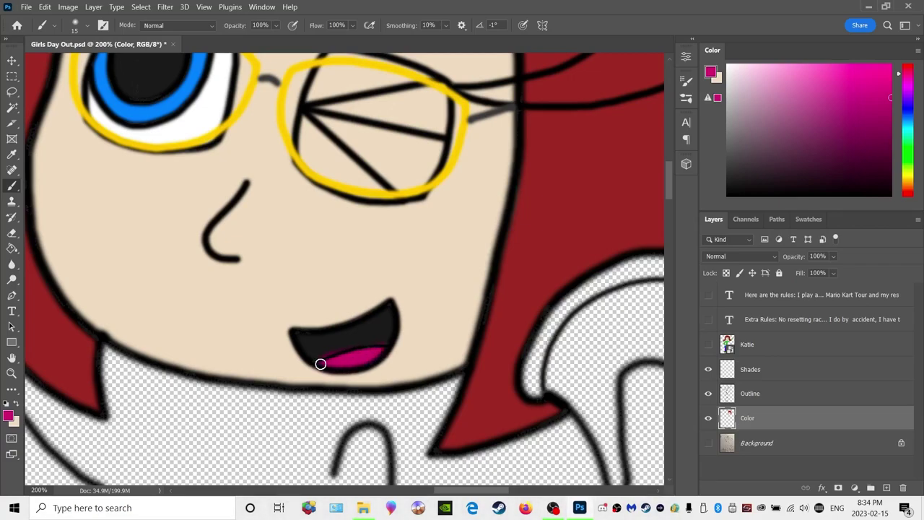
Sample the mouth's near-black and clean up the upper edge of the magenta tongue
{"action": "left_click", "coordinate": [15, 406]}
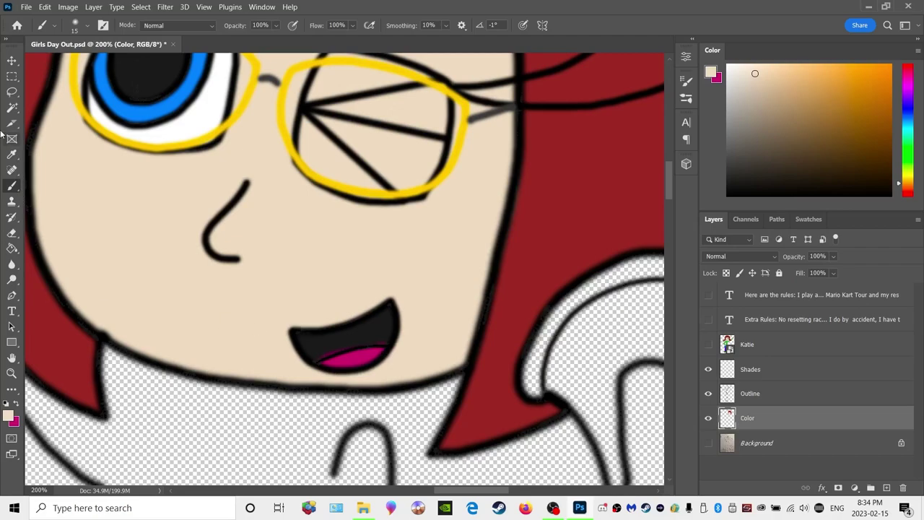
{"action": "left_click", "coordinate": [11, 154]}
{"action": "left_click", "coordinate": [319, 342]}
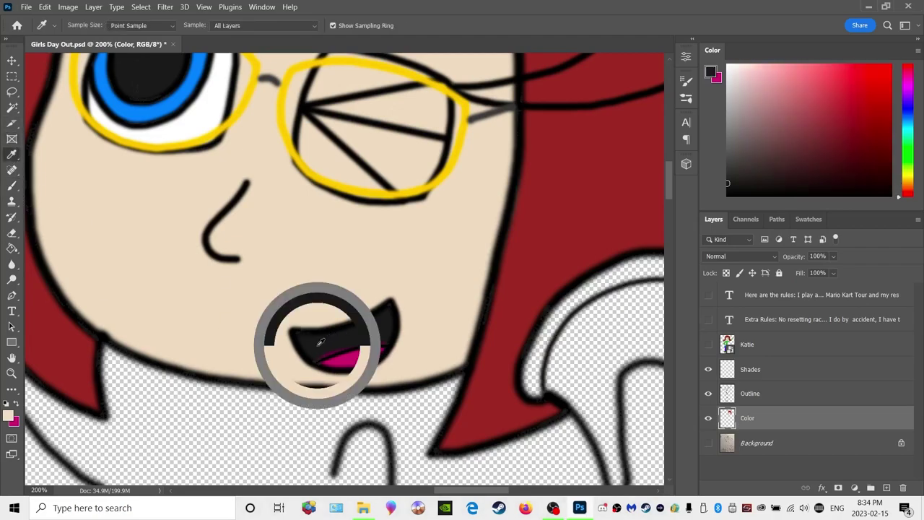
{"action": "left_click", "coordinate": [11, 185]}
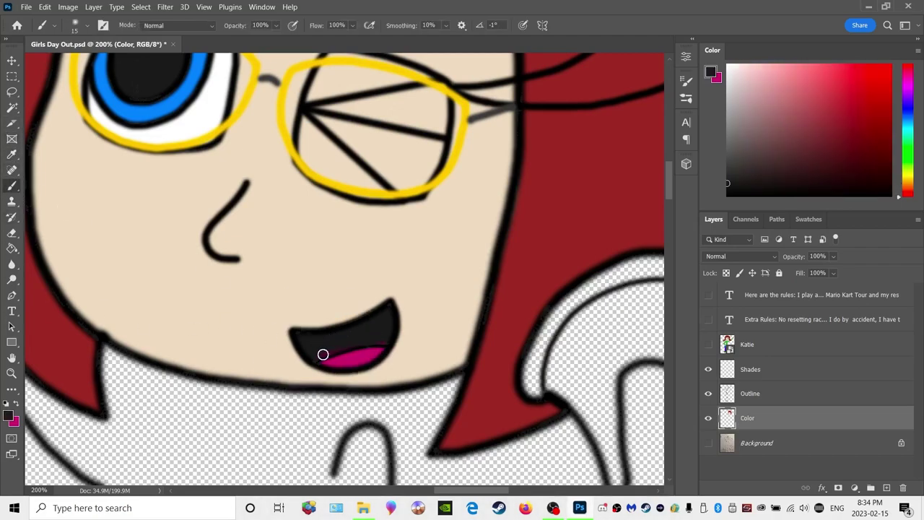
{"action": "left_click_drag", "start_coordinate": [315, 355], "coordinate": [352, 343]}
Sample the hair's dark red as the background colour and the green from the temporarily shown Katie layer as the foreground colour
{"action": "scroll", "coordinate": [274, 397], "scroll_direction": "up", "scroll_amount": 2}
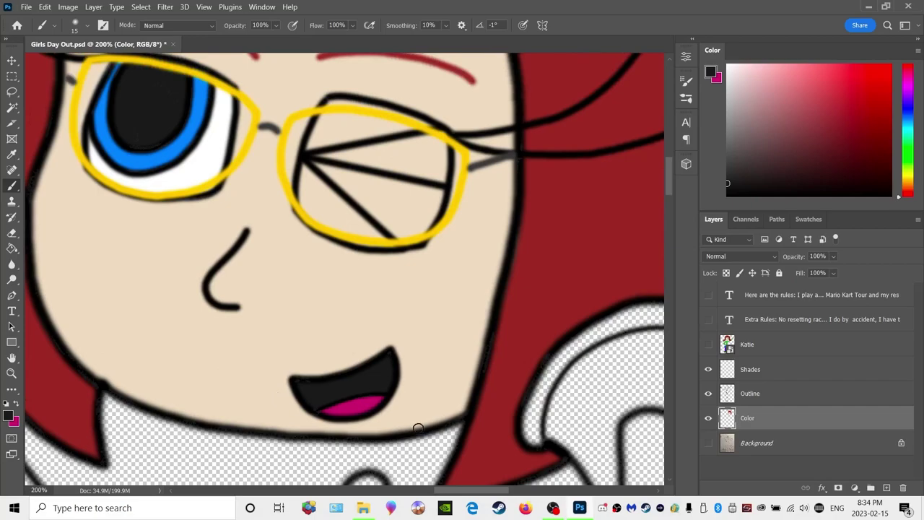
{"action": "scroll", "coordinate": [407, 429], "scroll_direction": "down", "scroll_amount": 5}
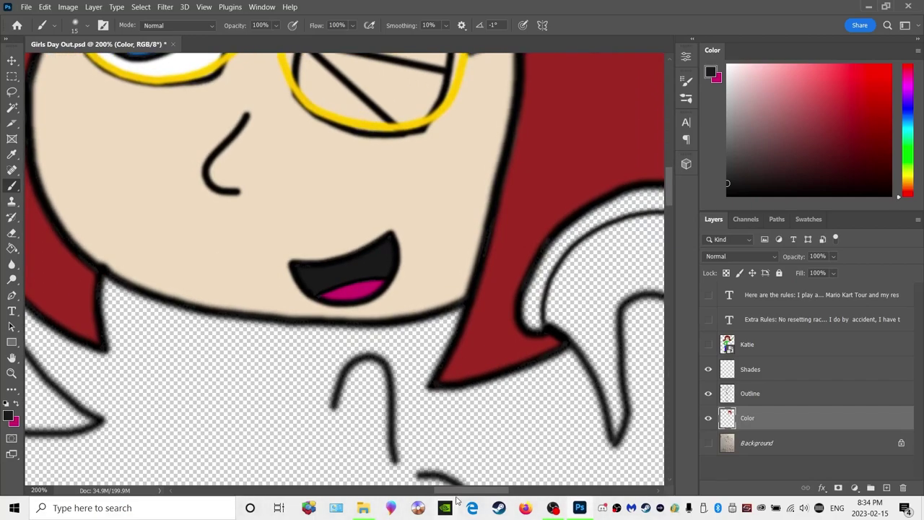
{"action": "scroll", "coordinate": [344, 269], "scroll_direction": "right", "scroll_amount": 10}
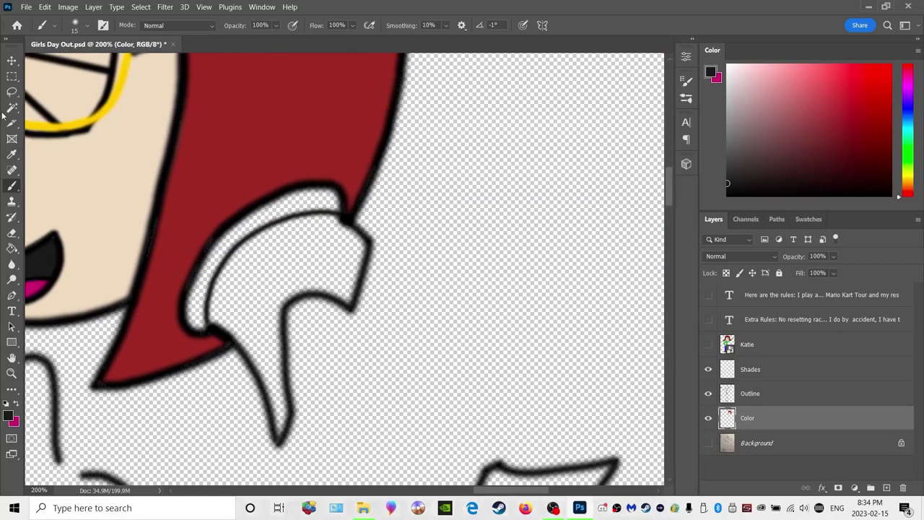
{"action": "left_click", "coordinate": [12, 154]}
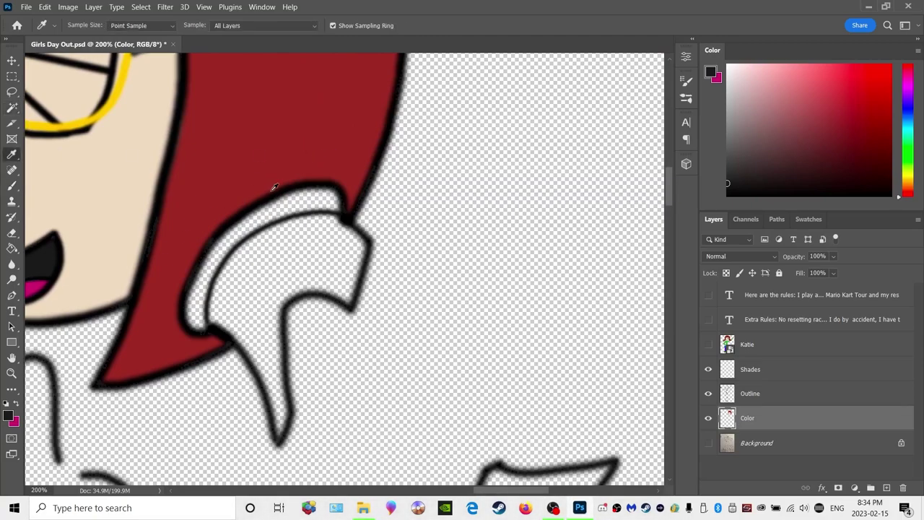
{"action": "left_click", "coordinate": [253, 145]}
{"action": "left_click", "coordinate": [16, 403]}
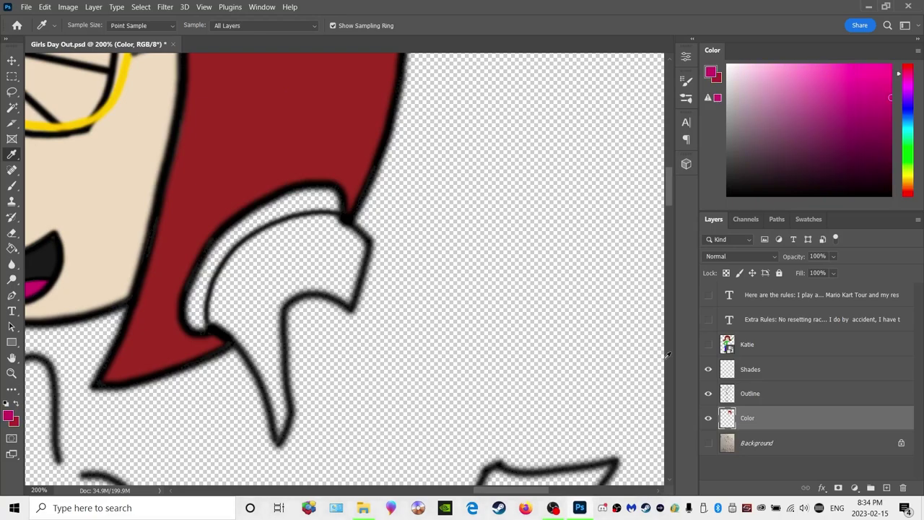
{"action": "left_click", "coordinate": [709, 345]}
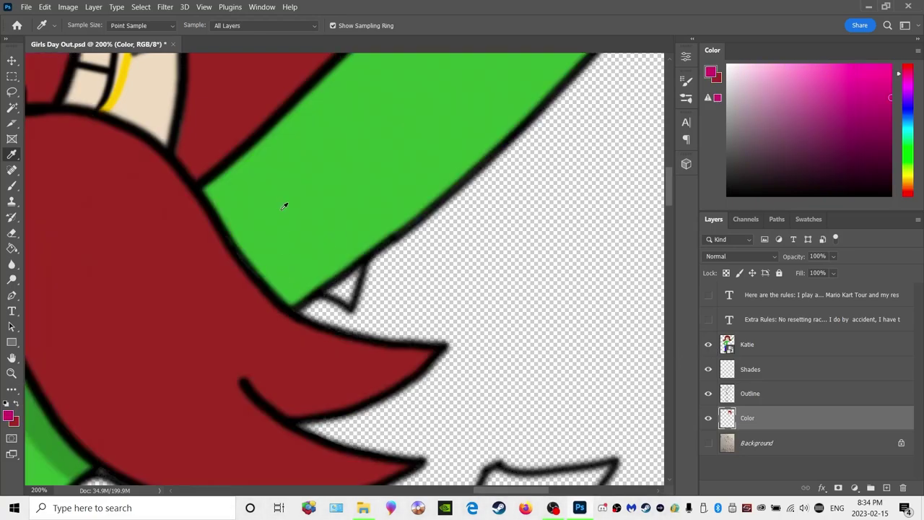
{"action": "left_click", "coordinate": [283, 208]}
{"action": "left_click", "coordinate": [709, 348]}
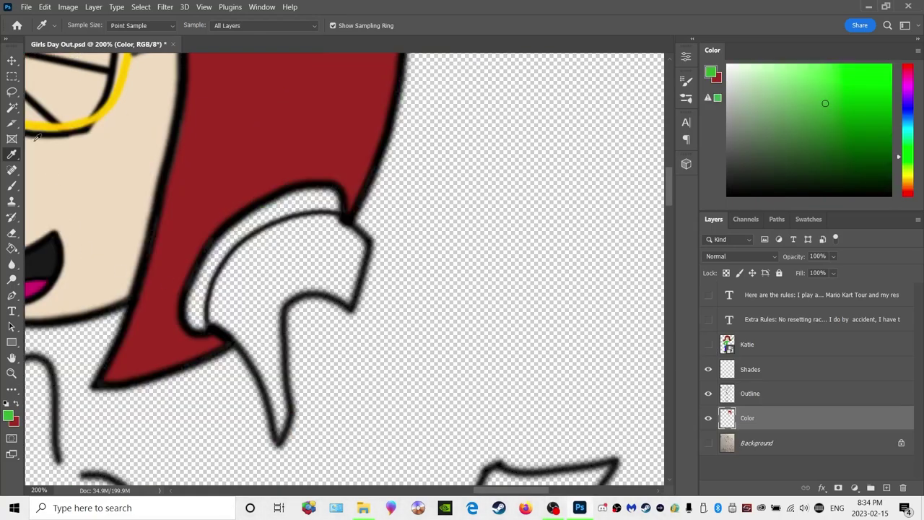
Lasso the narrow curved band along the notch in the red hair and fill it with green on the Color layer
{"action": "left_click", "coordinate": [12, 92]}
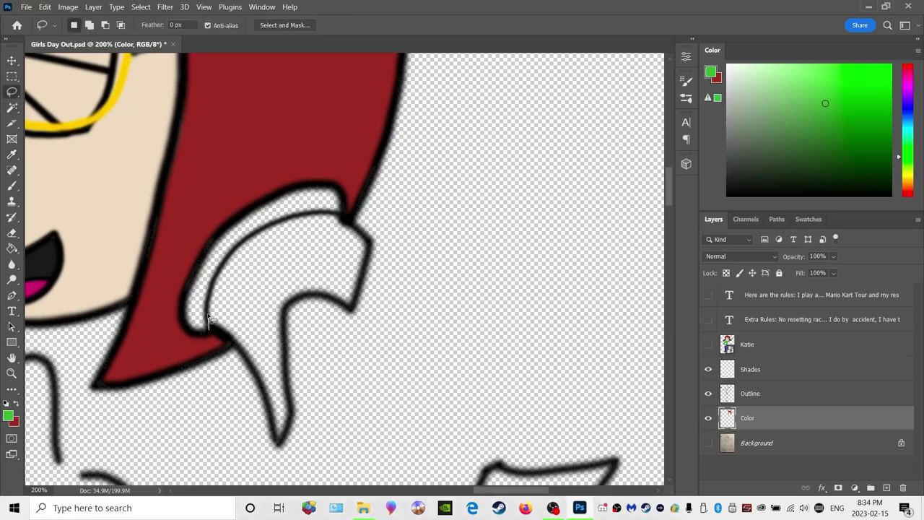
{"action": "left_click_drag", "start_coordinate": [208, 329], "coordinate": [233, 252]}
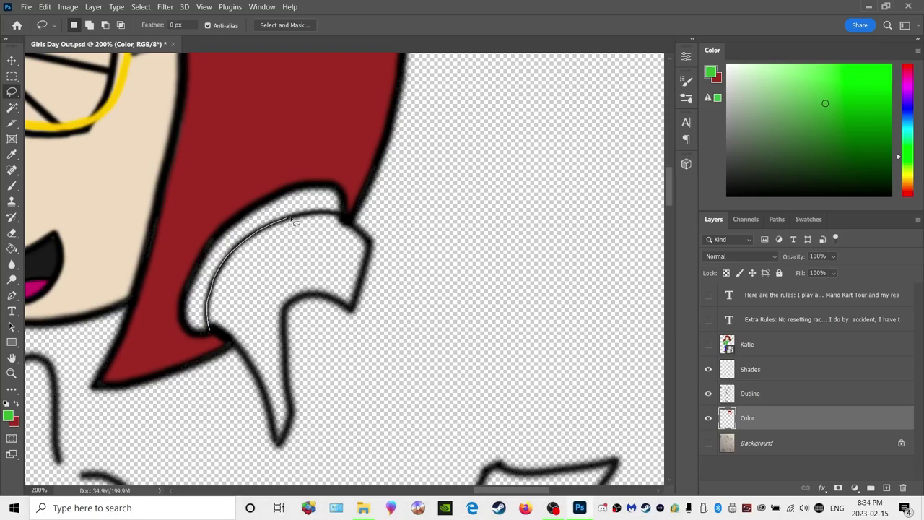
{"action": "left_click_drag", "start_coordinate": [311, 216], "coordinate": [334, 217]}
{"action": "mouse_move", "coordinate": [281, 200]}
{"action": "left_mouse_down"}
{"action": "mouse_move", "coordinate": [252, 210]}
{"action": "mouse_move", "coordinate": [194, 276]}
{"action": "mouse_move", "coordinate": [184, 325]}
{"action": "mouse_move", "coordinate": [211, 334]}
{"action": "left_mouse_up"}
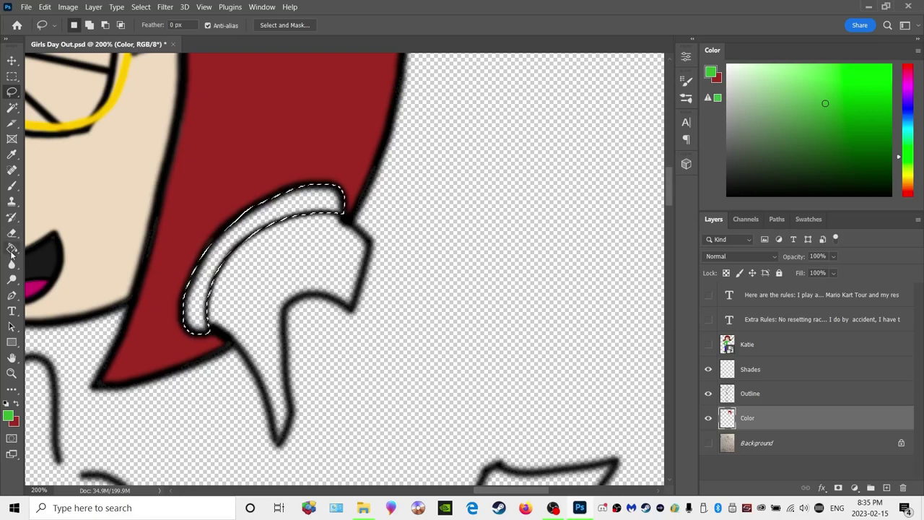
{"action": "key", "text": "g"}
{"action": "left_click", "coordinate": [216, 262]}
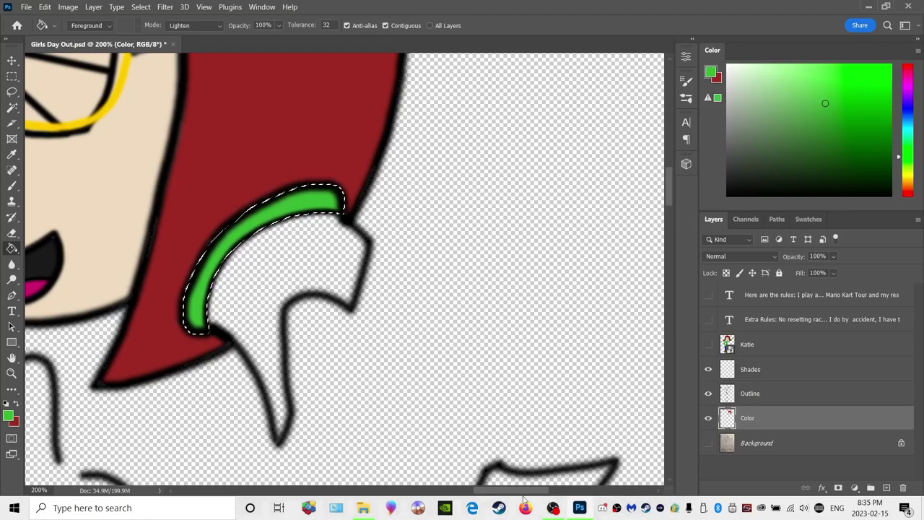
{"action": "left_click_drag", "start_coordinate": [516, 491], "coordinate": [466, 490]}
{"action": "scroll", "coordinate": [444, 412], "scroll_direction": "up", "scroll_amount": 5}
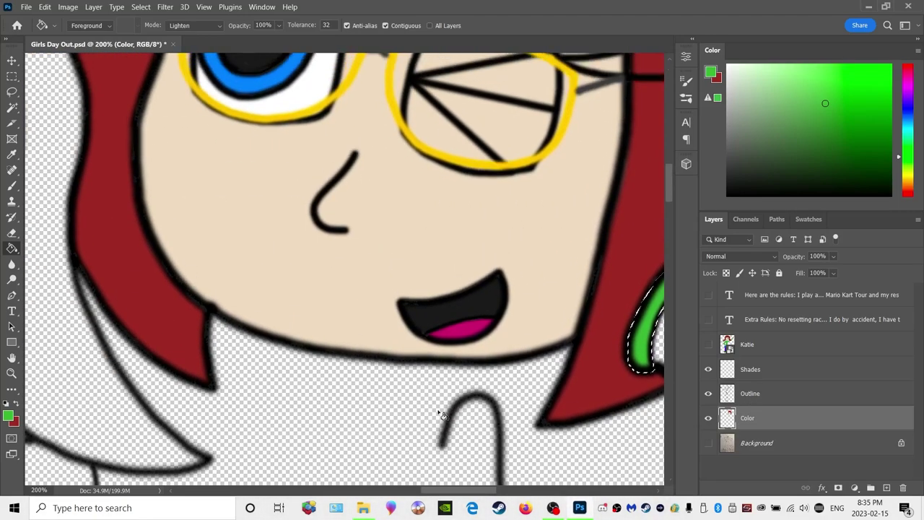
{"action": "scroll", "coordinate": [443, 412], "scroll_direction": "up", "scroll_amount": 2}
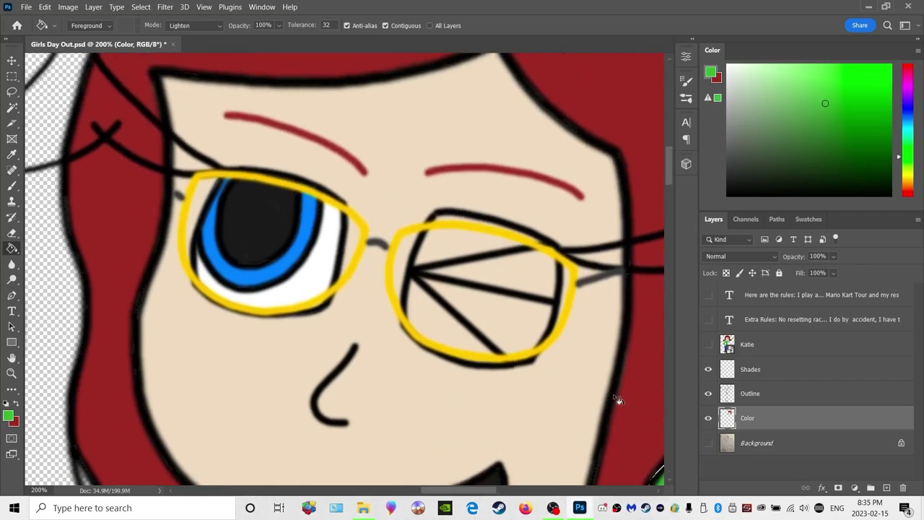
{"action": "left_click", "coordinate": [709, 418]}
{"action": "left_click", "coordinate": [708, 418]}
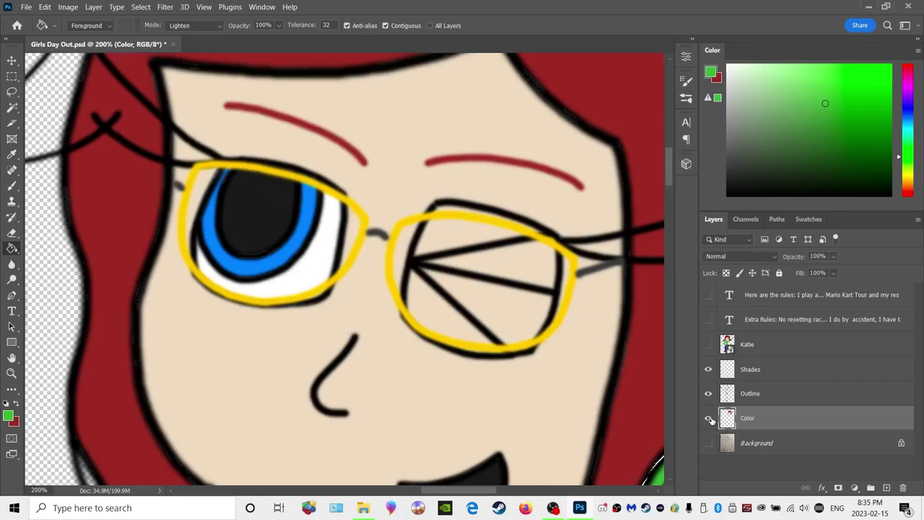
{"action": "scroll", "coordinate": [505, 455], "scroll_direction": "down", "scroll_amount": 5}
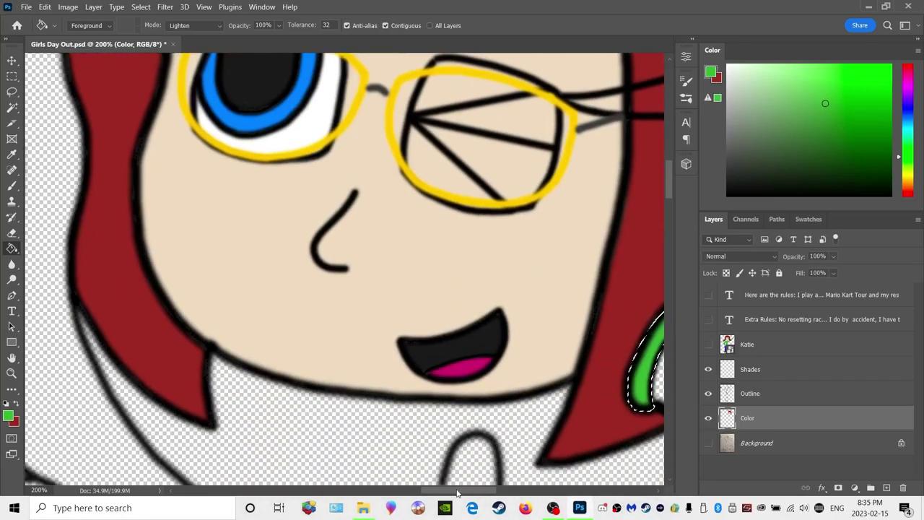
Sample the hair's dark red as the foreground colour and keep green as the background colour
{"action": "key", "text": "i"}
{"action": "left_click", "coordinate": [116, 106]}
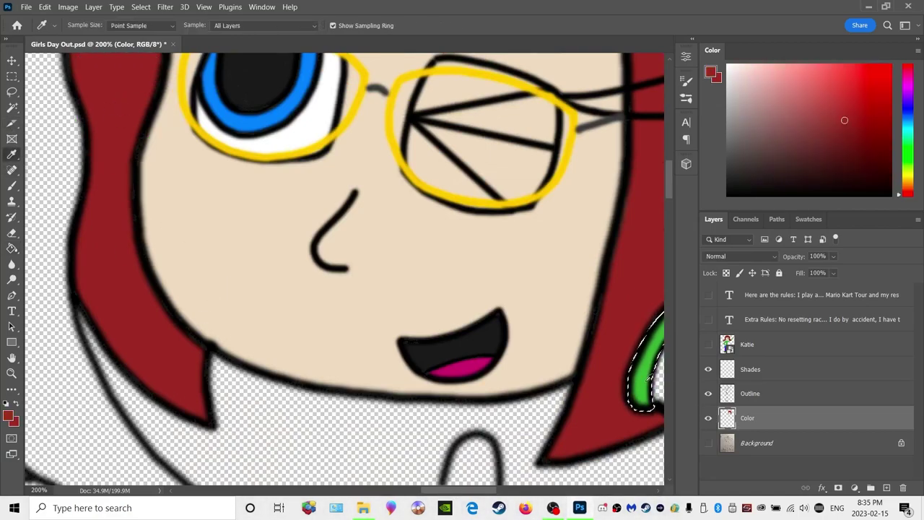
{"action": "left_click", "coordinate": [16, 403]}
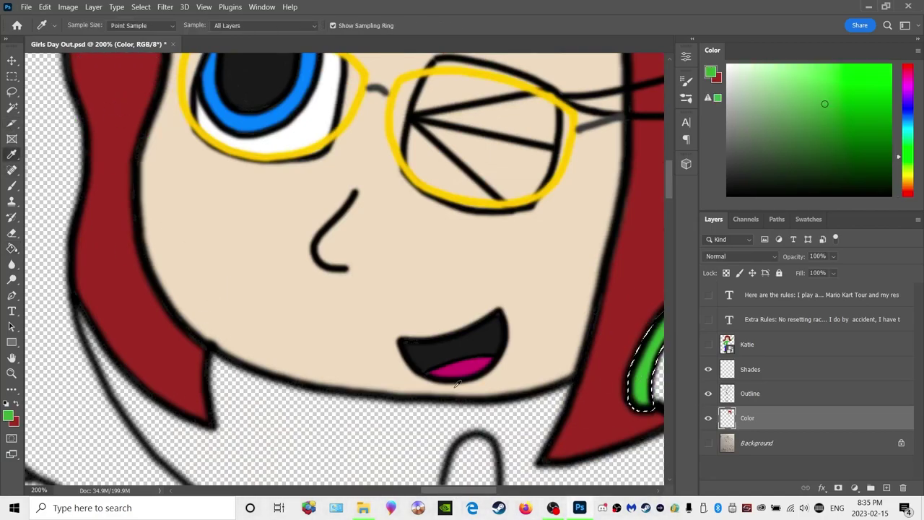
{"action": "left_click", "coordinate": [16, 403]}
{"action": "scroll", "coordinate": [470, 493], "scroll_direction": "right", "scroll_amount": 5}
{"action": "scroll", "coordinate": [470, 493], "scroll_direction": "down", "scroll_amount": 2}
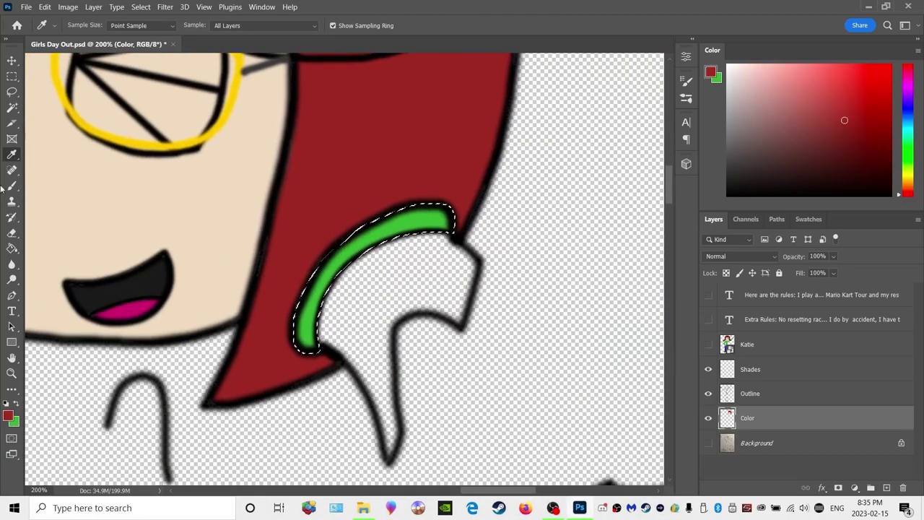
Try to select the empty area inside the curved shape beside the green band on the Outline layer with the Magic Wand
{"action": "left_click", "coordinate": [11, 91]}
{"action": "left_click", "coordinate": [454, 257]}
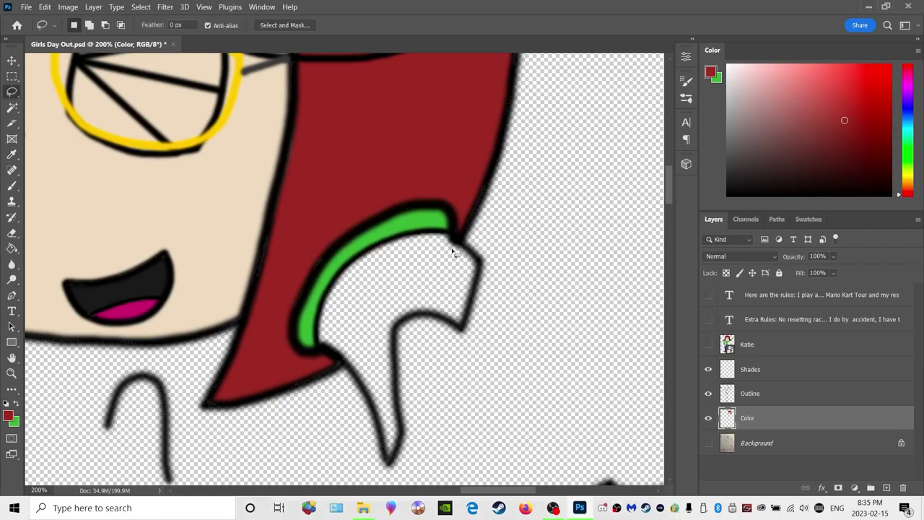
{"action": "left_click", "coordinate": [12, 108]}
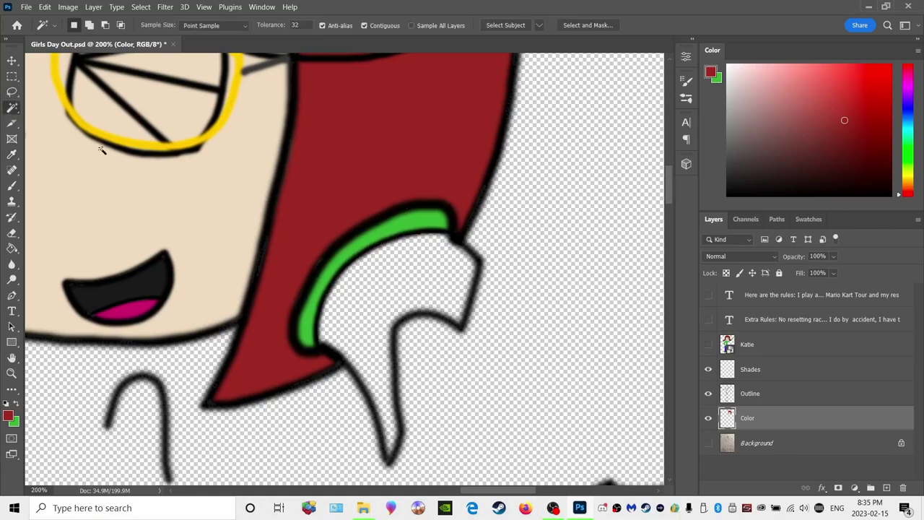
{"action": "left_click", "coordinate": [766, 395]}
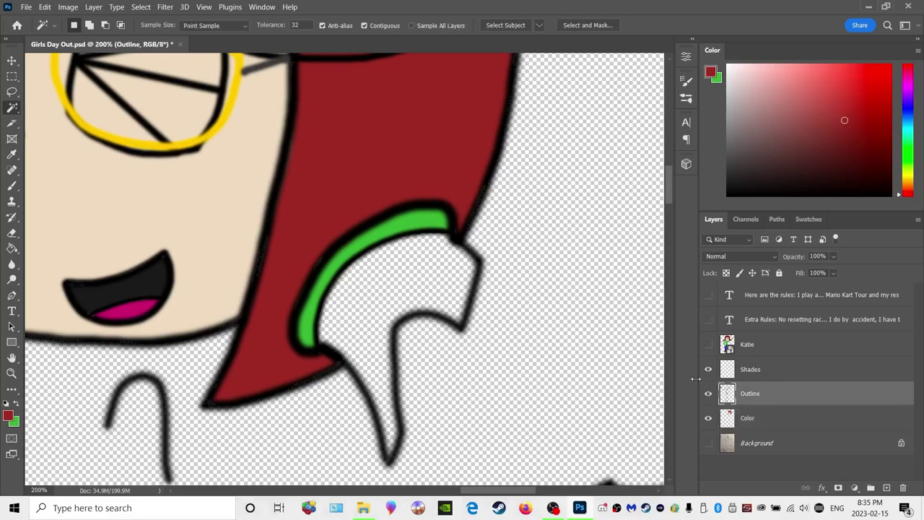
{"action": "left_click", "coordinate": [430, 282]}
{"action": "scroll", "coordinate": [578, 340], "scroll_direction": "down", "scroll_amount": 3}
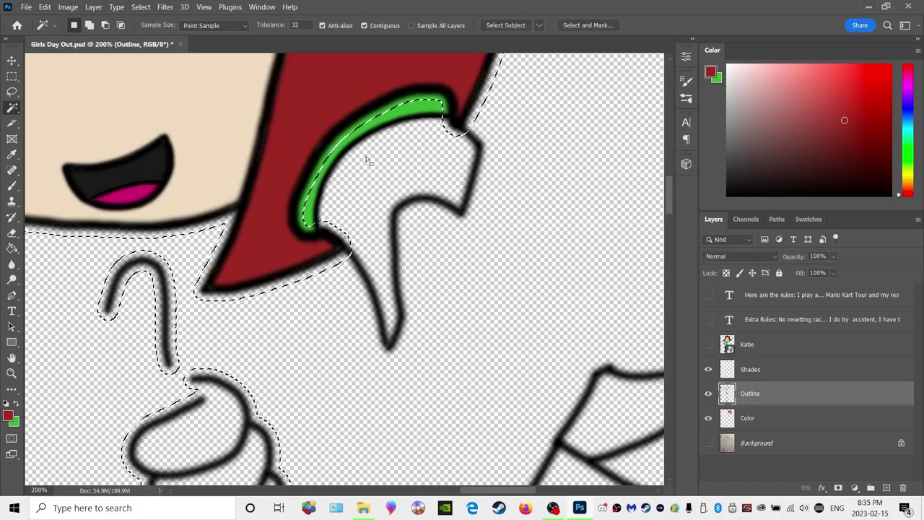
{"action": "key", "text": "ctrl+d"}
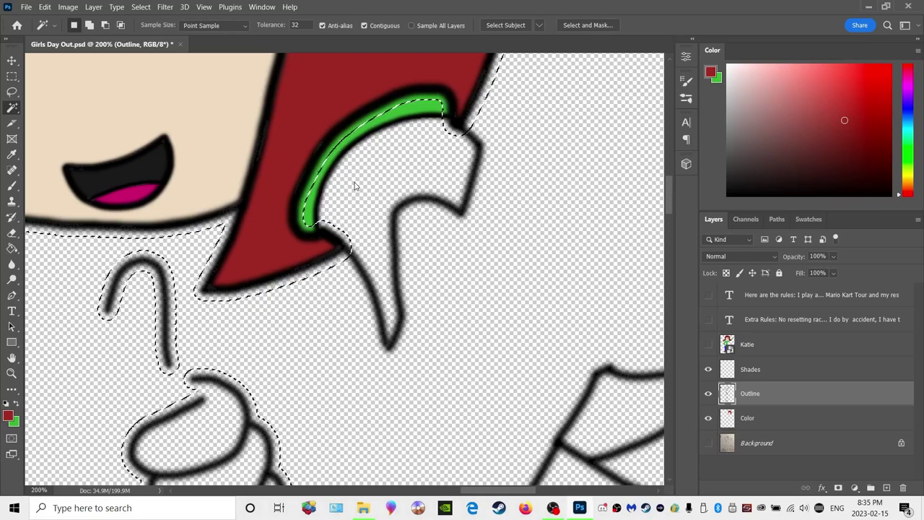
{"action": "key", "text": "ctrl+d"}
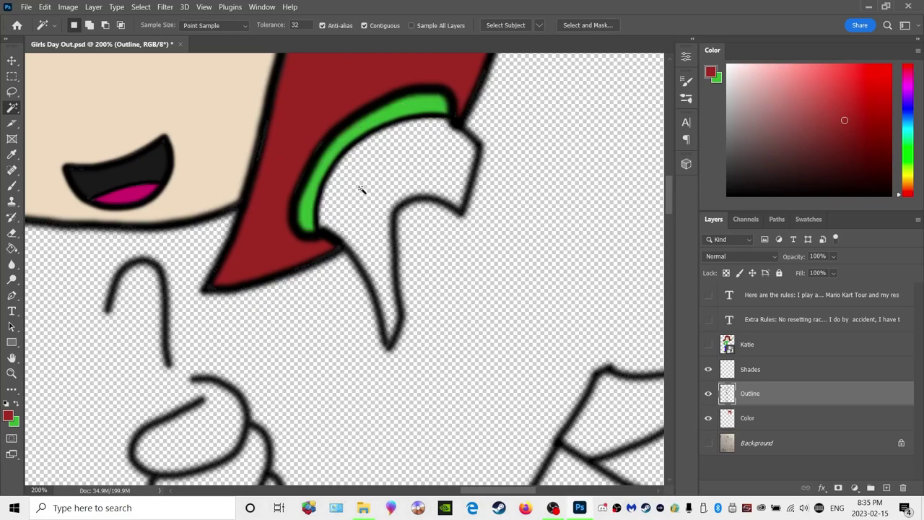
Toggle the visibility of the Color, Katie and Shades layers to check which one holds the line work beside the hair
{"action": "left_click", "coordinate": [708, 393]}
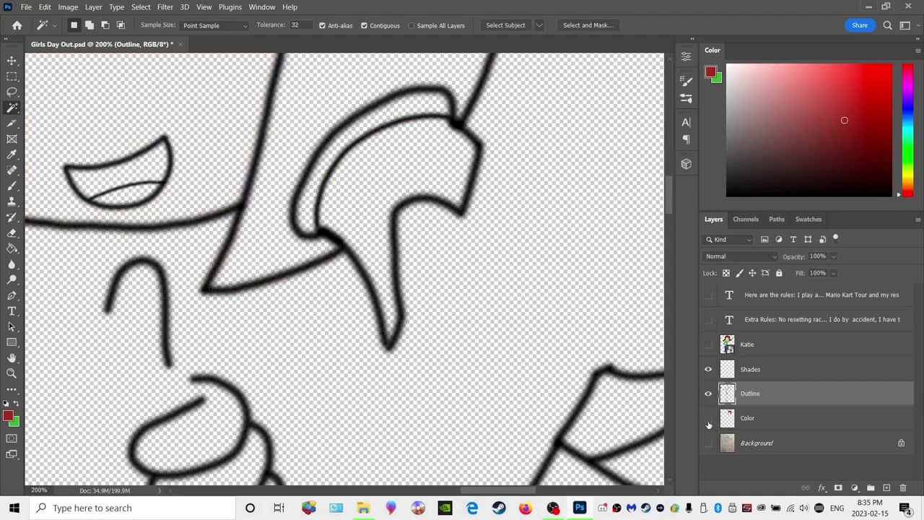
{"action": "left_click", "coordinate": [708, 419]}
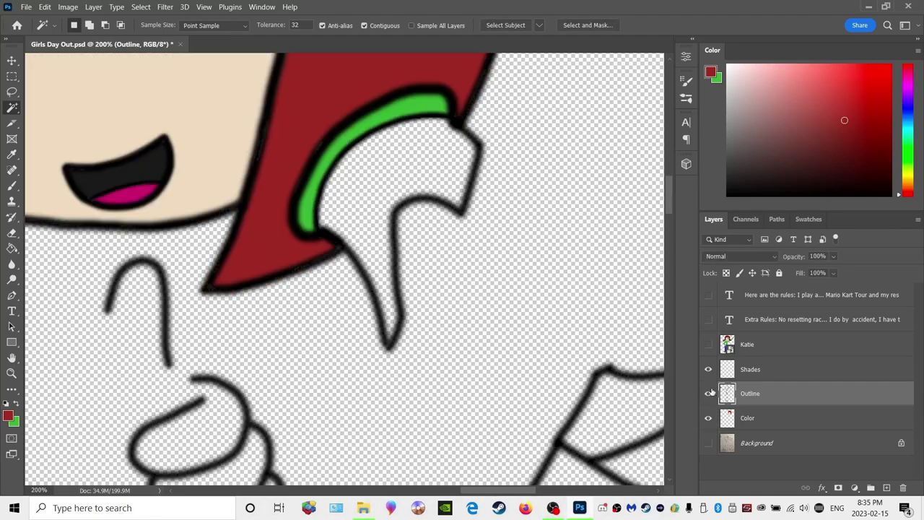
{"action": "left_click", "coordinate": [707, 343]}
{"action": "left_click", "coordinate": [707, 343]}
{"action": "left_click", "coordinate": [708, 369]}
{"action": "left_click", "coordinate": [708, 369]}
{"action": "left_click", "coordinate": [708, 369]}
{"action": "left_click", "coordinate": [708, 369]}
{"action": "left_click", "coordinate": [708, 369]}
{"action": "left_click", "coordinate": [708, 369]}
{"action": "left_click", "coordinate": [708, 369]}
{"action": "left_click", "coordinate": [708, 369]}
{"action": "left_click", "coordinate": [708, 369]}
{"action": "left_click", "coordinate": [708, 369]}
{"action": "left_click", "coordinate": [708, 368]}
{"action": "left_click", "coordinate": [708, 369]}
On the Shades layer, lasso the misplaced line work beside and below the green band and delete it
{"action": "left_click", "coordinate": [755, 371]}
{"action": "left_click", "coordinate": [12, 92]}
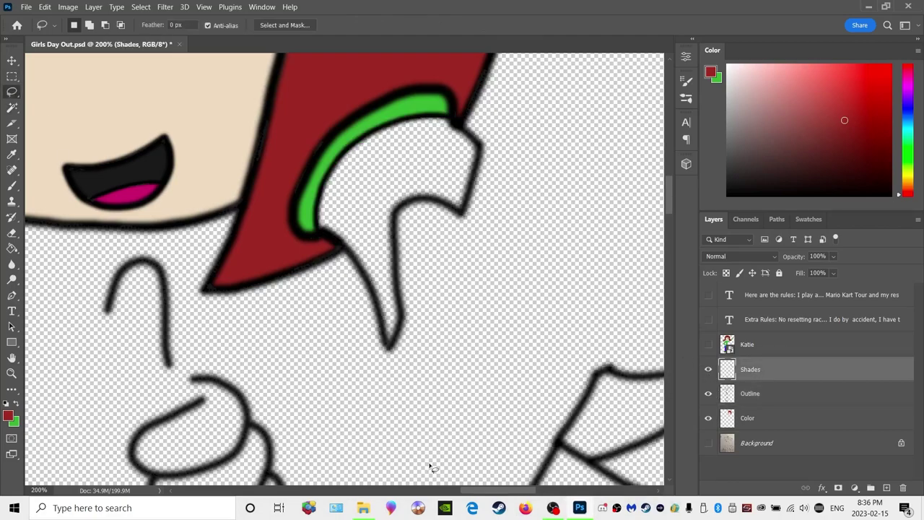
{"action": "scroll", "coordinate": [433, 360], "scroll_direction": "right", "scroll_amount": 5}
{"action": "scroll", "coordinate": [382, 214], "scroll_direction": "down", "scroll_amount": 1}
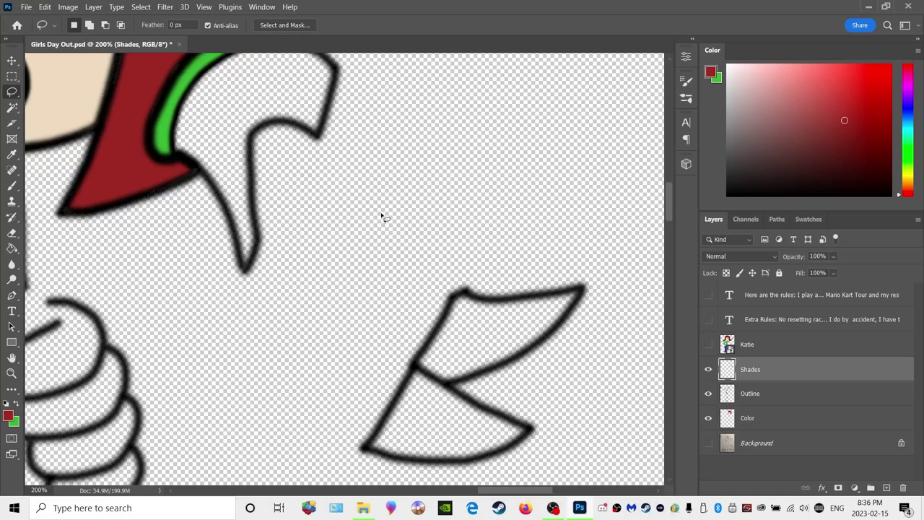
{"action": "mouse_move", "coordinate": [329, 93]}
{"action": "left_mouse_down"}
{"action": "mouse_move", "coordinate": [312, 78]}
{"action": "mouse_move", "coordinate": [254, 84]}
{"action": "mouse_move", "coordinate": [204, 108]}
{"action": "left_mouse_up"}
{"action": "mouse_move", "coordinate": [165, 269]}
{"action": "left_mouse_down"}
{"action": "mouse_move", "coordinate": [287, 427]}
{"action": "mouse_move", "coordinate": [344, 477]}
{"action": "mouse_move", "coordinate": [575, 466]}
{"action": "mouse_move", "coordinate": [641, 323]}
{"action": "mouse_move", "coordinate": [488, 212]}
{"action": "mouse_move", "coordinate": [418, 146]}
{"action": "mouse_move", "coordinate": [328, 88]}
{"action": "left_mouse_up"}
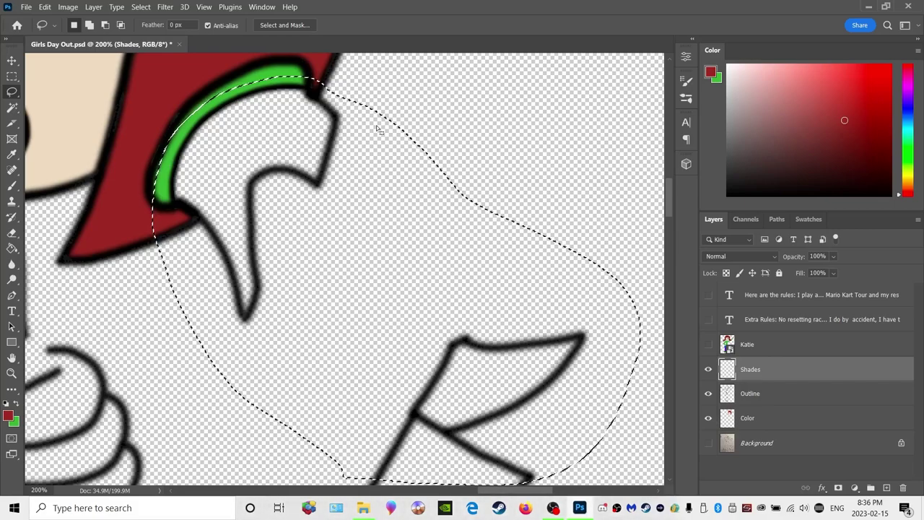
{"action": "key", "text": "Delete"}
Lasso the leftover curved line on the Shades layer, delete it and clear the selection
{"action": "scroll", "coordinate": [433, 218], "scroll_direction": "down", "scroll_amount": 2}
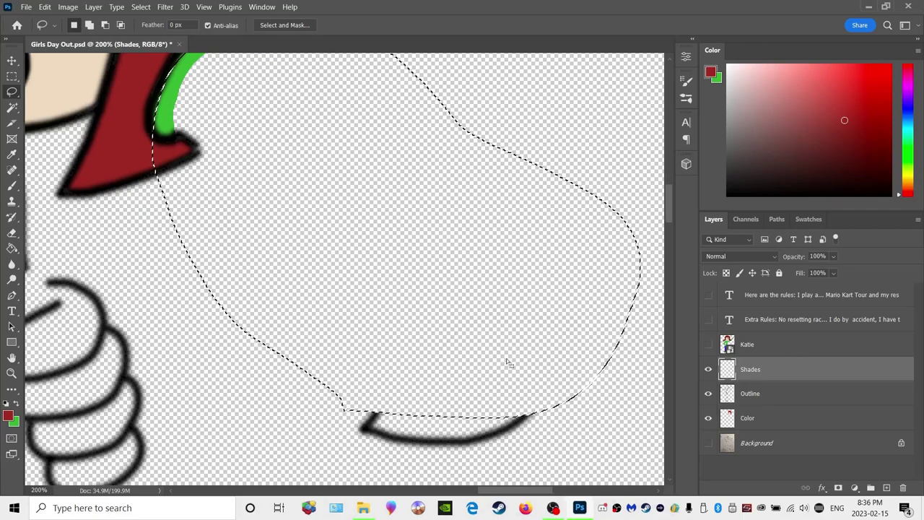
{"action": "mouse_move", "coordinate": [328, 443]}
{"action": "left_mouse_down"}
{"action": "mouse_move", "coordinate": [433, 459]}
{"action": "mouse_move", "coordinate": [546, 436]}
{"action": "mouse_move", "coordinate": [530, 370]}
{"action": "mouse_move", "coordinate": [333, 386]}
{"action": "mouse_move", "coordinate": [311, 442]}
{"action": "left_mouse_up"}
{"action": "key", "text": "Delete"}
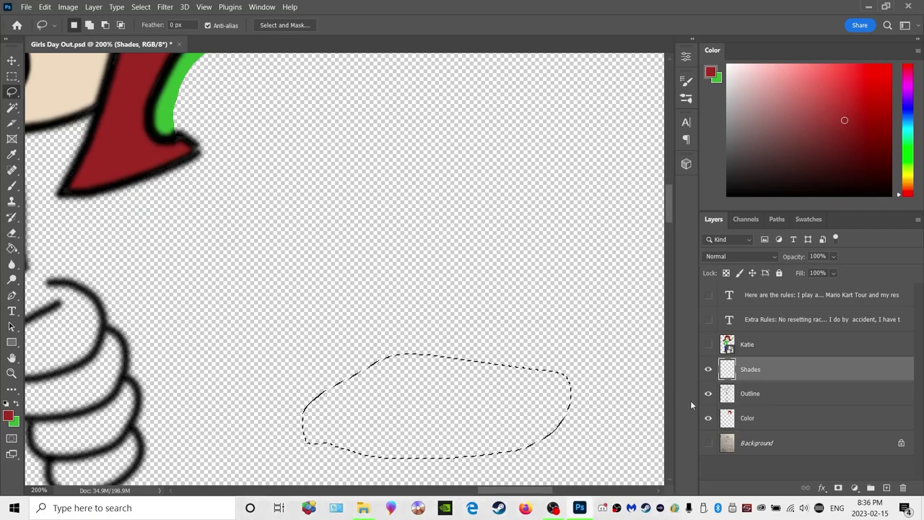
{"action": "key", "text": "ctrl+d"}
Prepare the Outline layer for tracing the hand: show the Background sketch, hide Color, and choose the Brush with black
{"action": "left_click", "coordinate": [765, 397]}
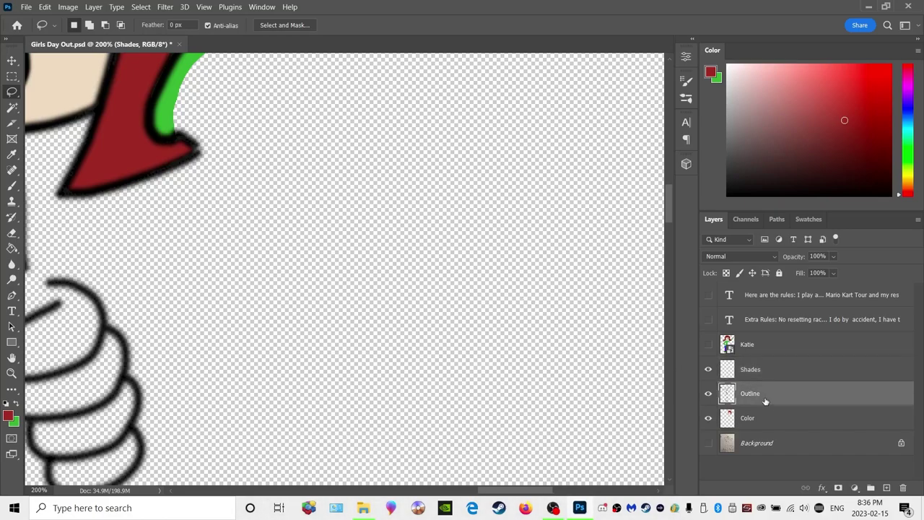
{"action": "left_click", "coordinate": [708, 442]}
{"action": "scroll", "coordinate": [648, 347], "scroll_direction": "up", "scroll_amount": 4}
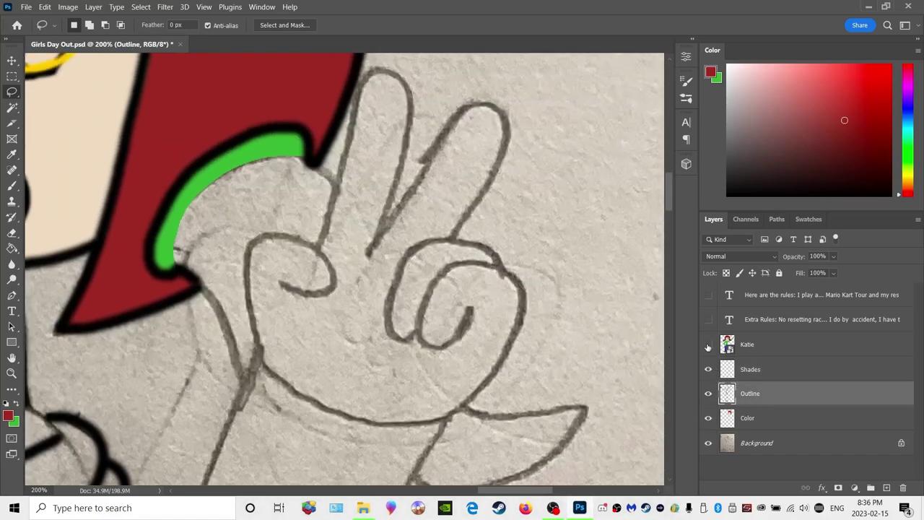
{"action": "left_click", "coordinate": [708, 417]}
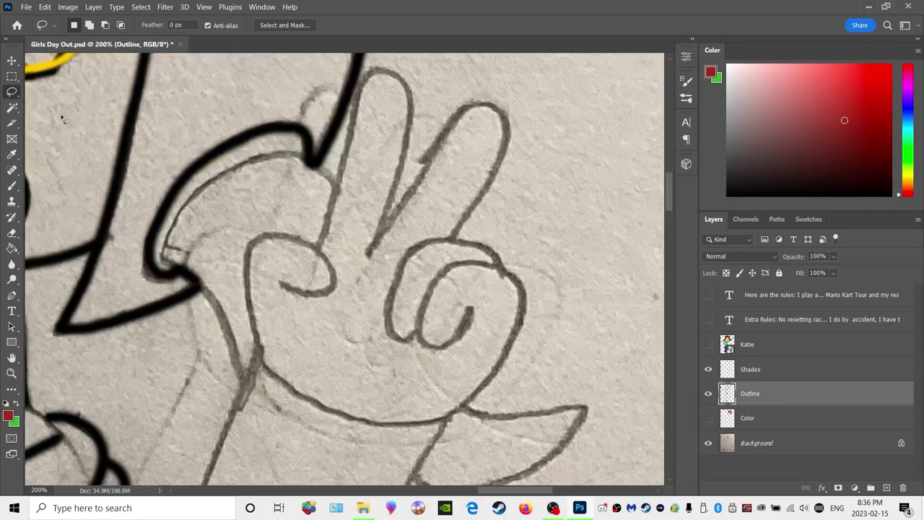
{"action": "left_click", "coordinate": [14, 186]}
{"action": "left_click_drag", "start_coordinate": [779, 136], "coordinate": [705, 212]}
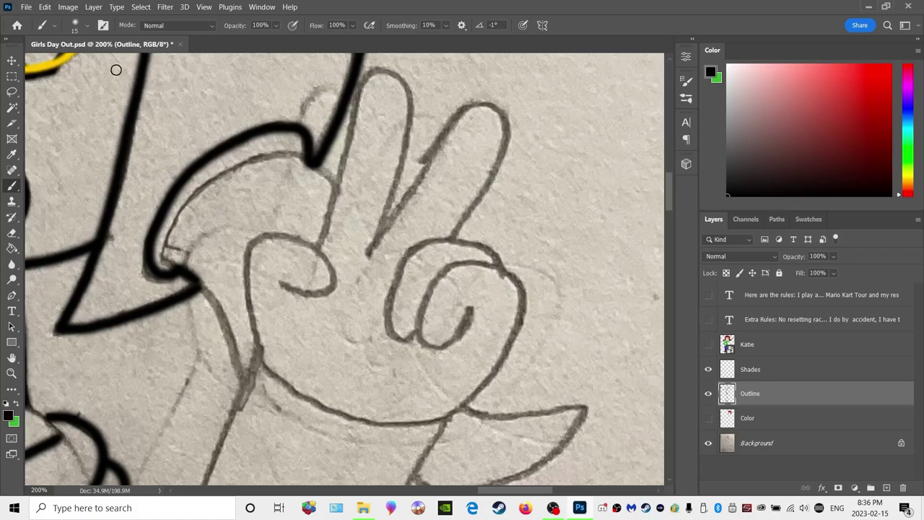
Trace the hair strand below the band in black, and draw the band's inner edge with the brush set to 10 px
{"action": "mouse_move", "coordinate": [314, 166]}
{"action": "left_mouse_down"}
{"action": "mouse_move", "coordinate": [336, 181]}
{"action": "mouse_move", "coordinate": [320, 249]}
{"action": "mouse_move", "coordinate": [273, 239]}
{"action": "mouse_move", "coordinate": [253, 247]}
{"action": "mouse_move", "coordinate": [260, 350]}
{"action": "mouse_move", "coordinate": [242, 387]}
{"action": "mouse_move", "coordinate": [222, 316]}
{"action": "mouse_move", "coordinate": [199, 285]}
{"action": "left_mouse_up"}
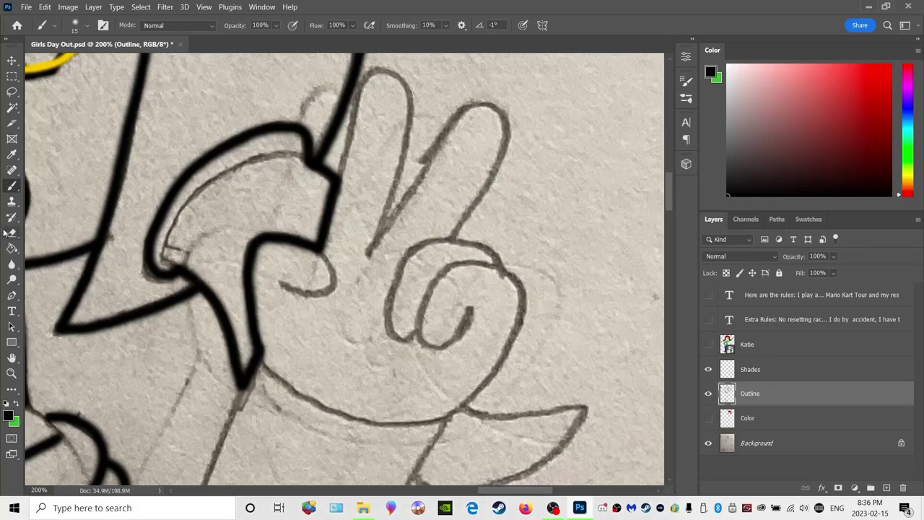
{"action": "left_click", "coordinate": [76, 26]}
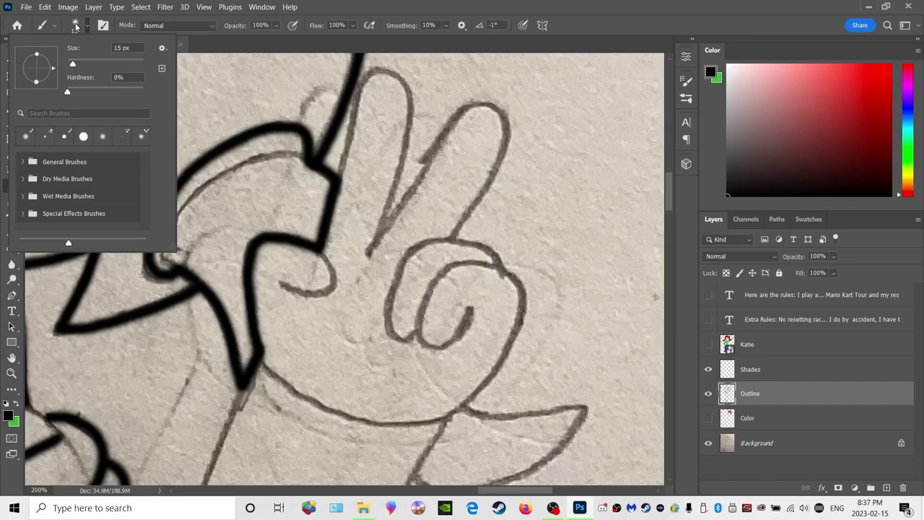
{"action": "left_click", "coordinate": [121, 48]}
{"action": "type", "text": "10"}
{"action": "key", "text": "Return"}
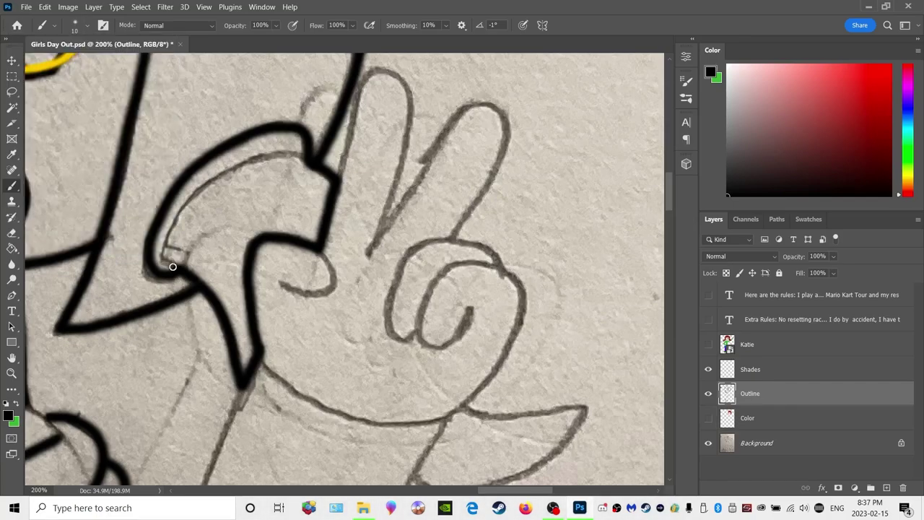
{"action": "mouse_move", "coordinate": [181, 229]}
{"action": "left_mouse_down"}
{"action": "mouse_move", "coordinate": [229, 176]}
{"action": "mouse_move", "coordinate": [307, 155]}
{"action": "left_mouse_up"}
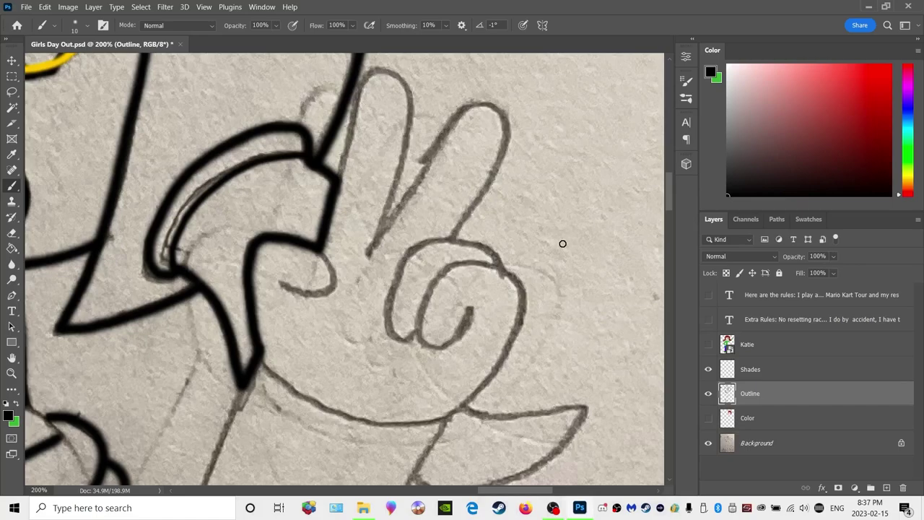
Set the brush size to 15 px and trace the two pointed hair tips below the sketched hand
{"action": "scroll", "coordinate": [456, 303], "scroll_direction": "down", "scroll_amount": 5}
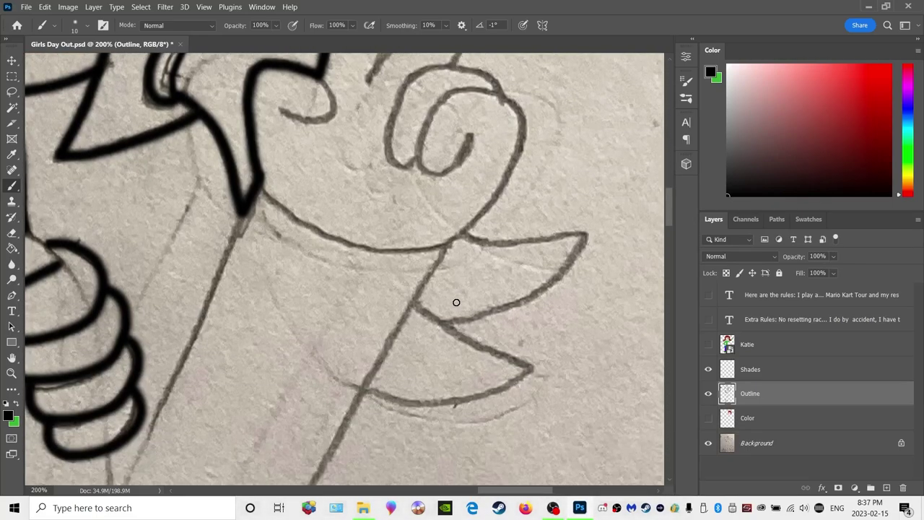
{"action": "left_click", "coordinate": [72, 28]}
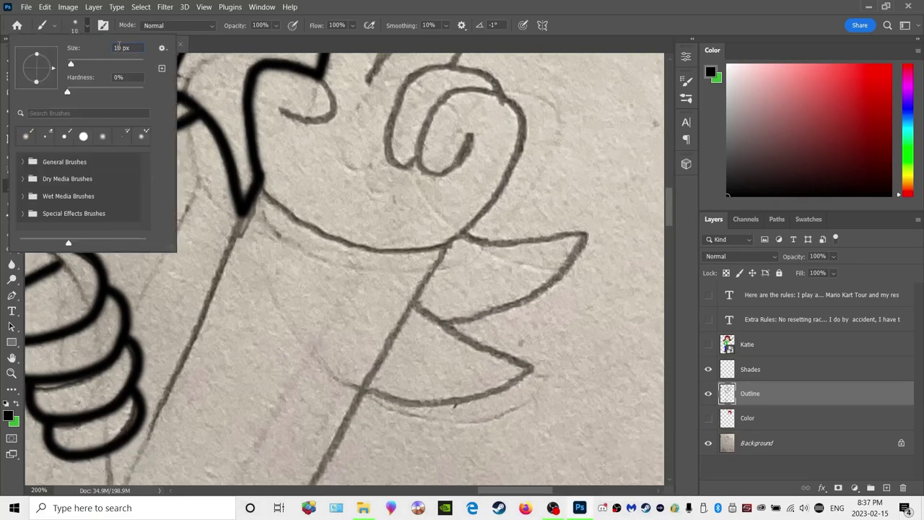
{"action": "key", "text": "Return"}
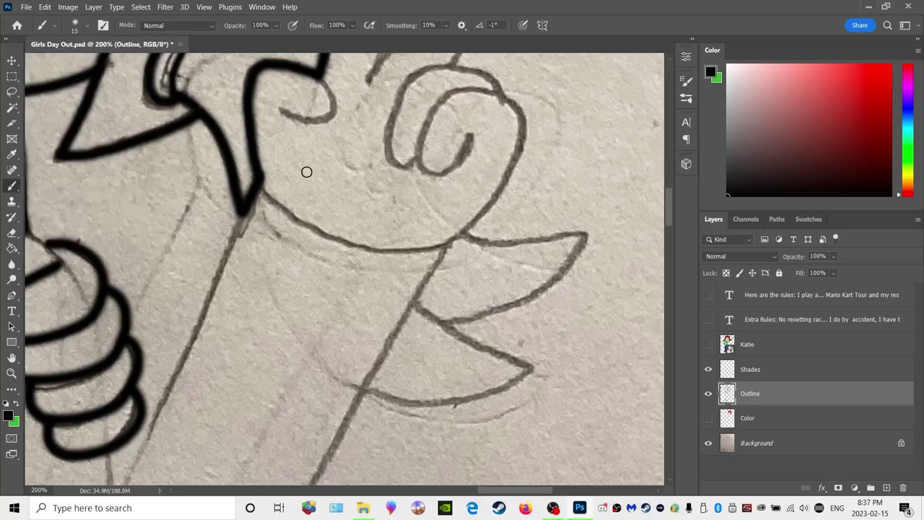
{"action": "mouse_move", "coordinate": [465, 234]}
{"action": "left_mouse_down"}
{"action": "mouse_move", "coordinate": [585, 231]}
{"action": "mouse_move", "coordinate": [552, 279]}
{"action": "mouse_move", "coordinate": [510, 308]}
{"action": "mouse_move", "coordinate": [448, 324]}
{"action": "mouse_move", "coordinate": [418, 306]}
{"action": "mouse_move", "coordinate": [438, 258]}
{"action": "mouse_move", "coordinate": [459, 237]}
{"action": "left_mouse_up"}
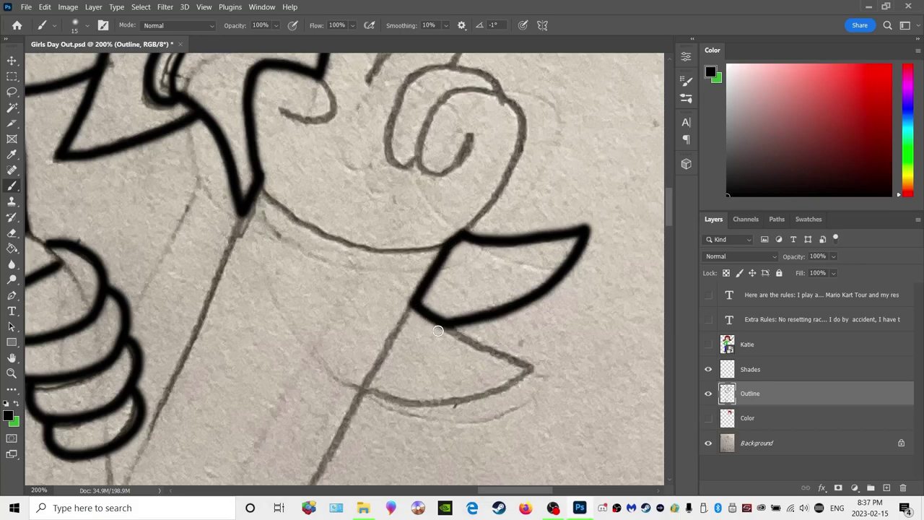
{"action": "mouse_move", "coordinate": [446, 325]}
{"action": "left_mouse_down"}
{"action": "mouse_move", "coordinate": [533, 359]}
{"action": "mouse_move", "coordinate": [511, 381]}
{"action": "mouse_move", "coordinate": [479, 392]}
{"action": "mouse_move", "coordinate": [369, 394]}
{"action": "mouse_move", "coordinate": [414, 299]}
{"action": "left_mouse_up"}
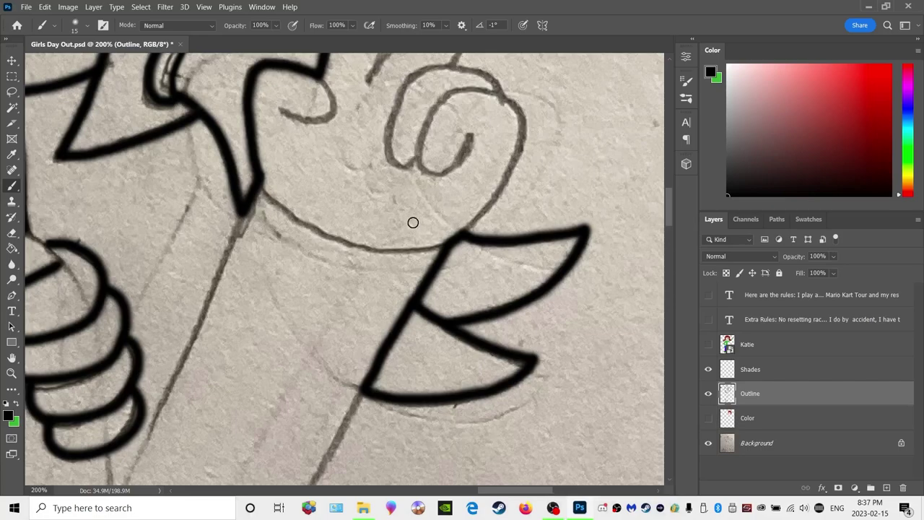
Compare the line work with the Katie and Color layers, leaving Color visible and making it the active layer
{"action": "scroll", "coordinate": [418, 221], "scroll_direction": "up", "scroll_amount": 3}
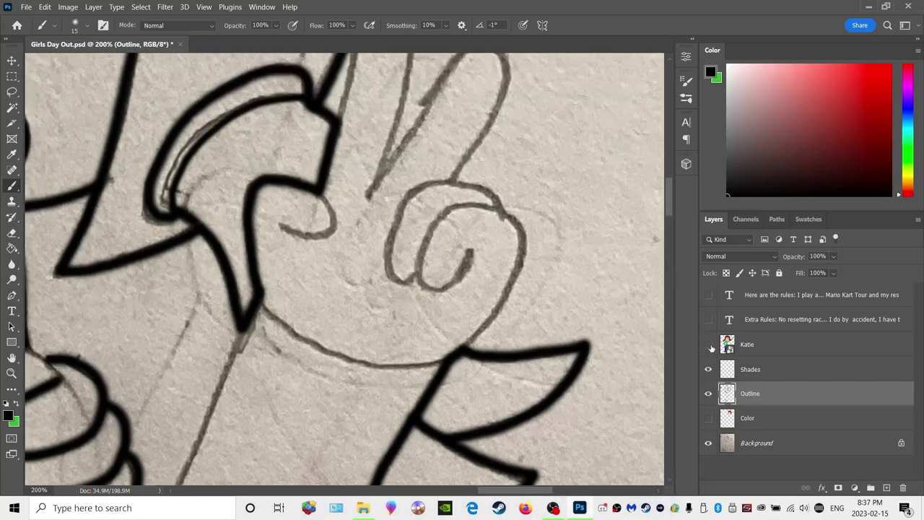
{"action": "left_click", "coordinate": [708, 345]}
{"action": "left_click", "coordinate": [708, 344]}
{"action": "left_click", "coordinate": [708, 419]}
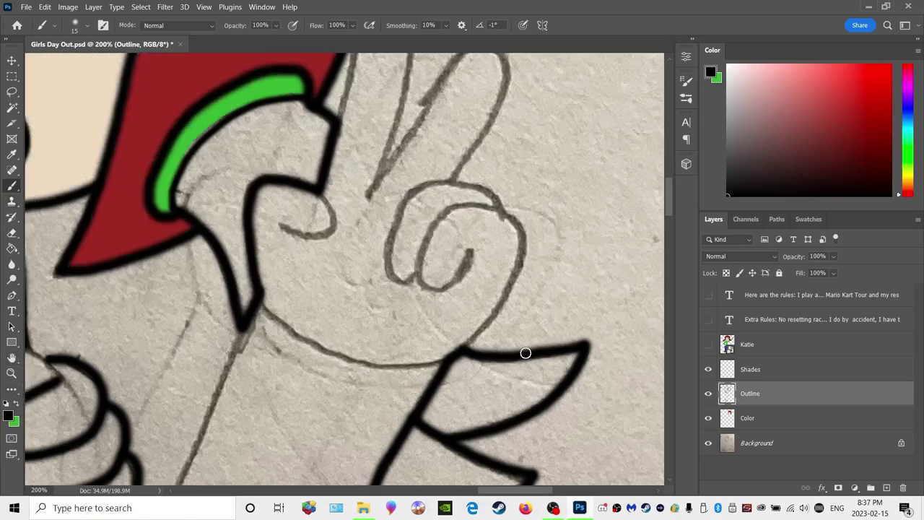
{"action": "left_click", "coordinate": [708, 418]}
{"action": "left_click", "coordinate": [708, 417]}
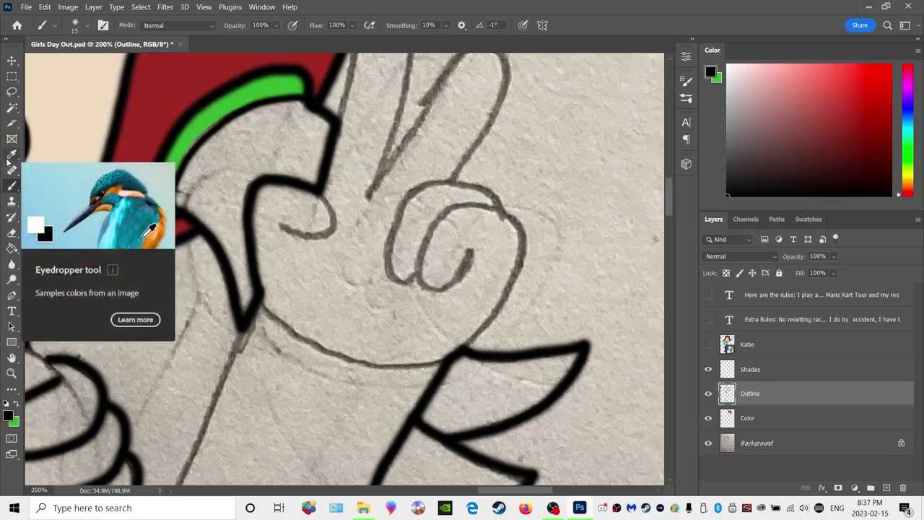
{"action": "left_click", "coordinate": [17, 403]}
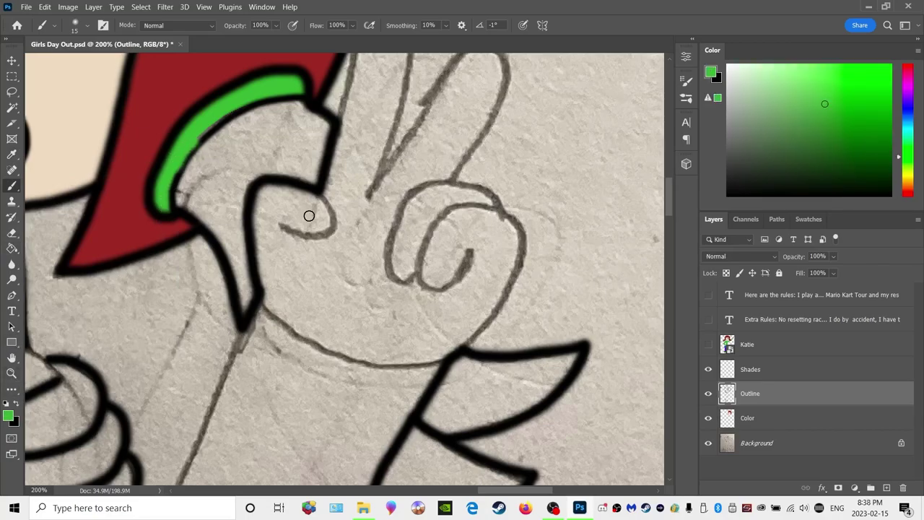
{"action": "left_click", "coordinate": [757, 425]}
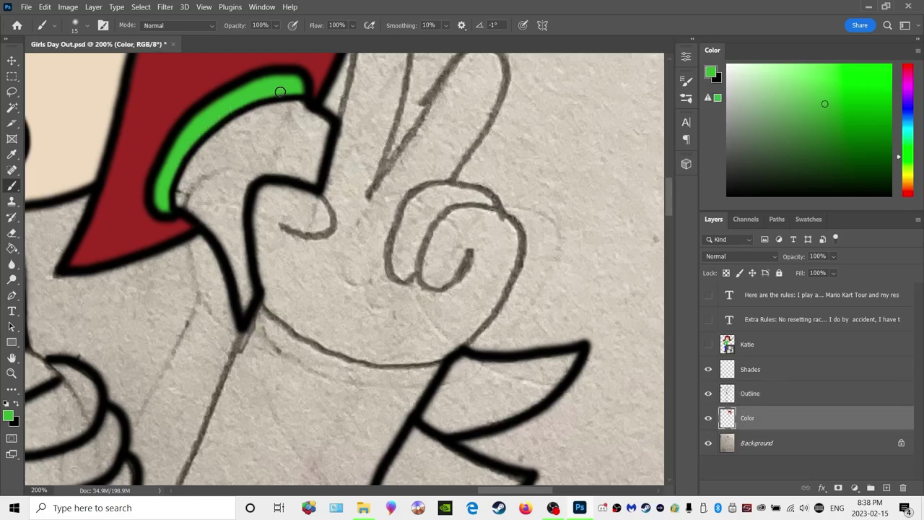
Sample the hair's dark red, hide the Background sketch, and brush the colour along the inside edges of the strand below the green band
{"action": "scroll", "coordinate": [105, 244], "scroll_direction": "up", "scroll_amount": 3}
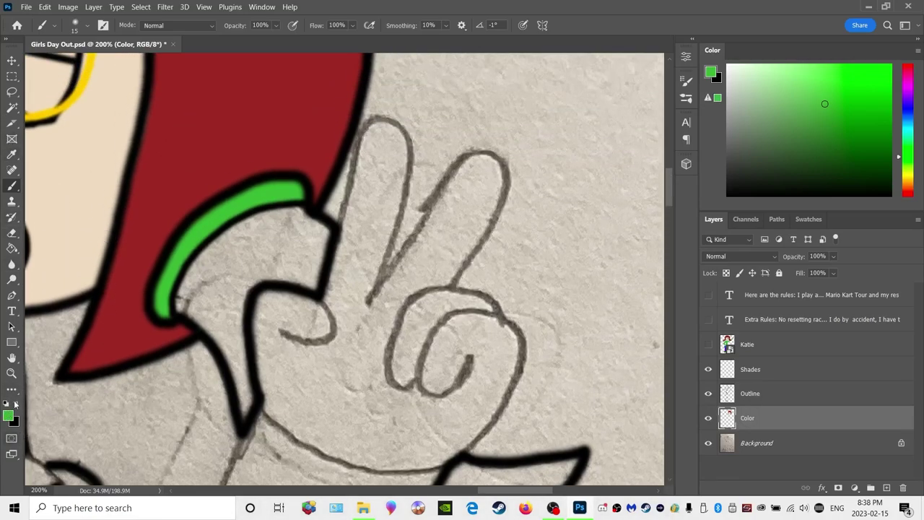
{"action": "left_click", "coordinate": [11, 155]}
{"action": "left_click", "coordinate": [215, 142]}
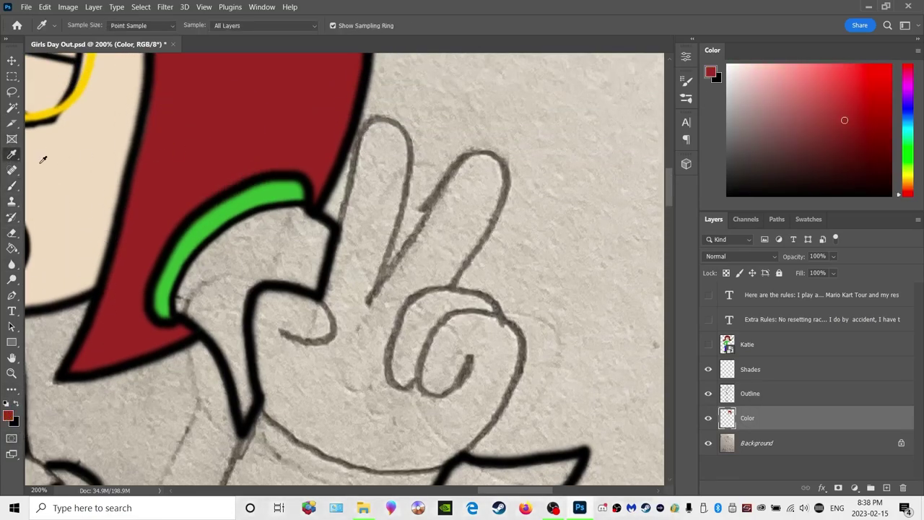
{"action": "left_click", "coordinate": [12, 171]}
{"action": "left_click", "coordinate": [12, 186]}
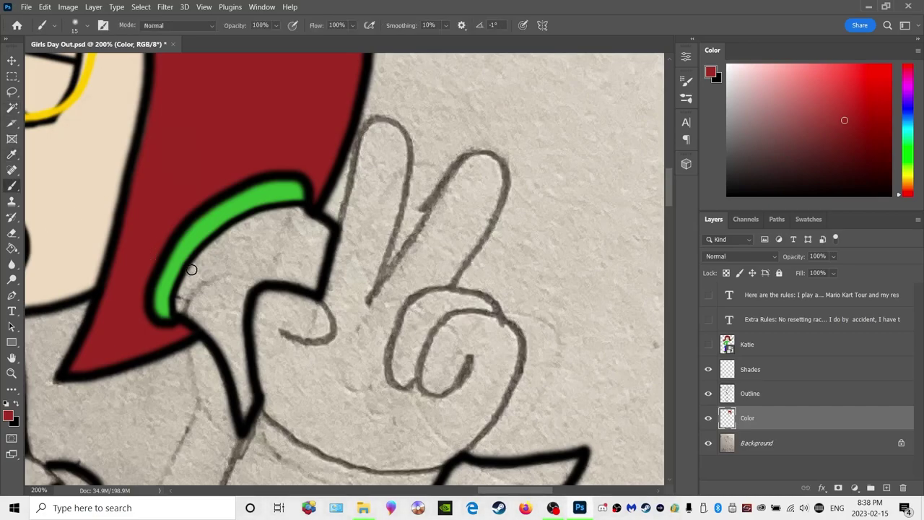
{"action": "left_click_drag", "start_coordinate": [178, 301], "coordinate": [182, 285]}
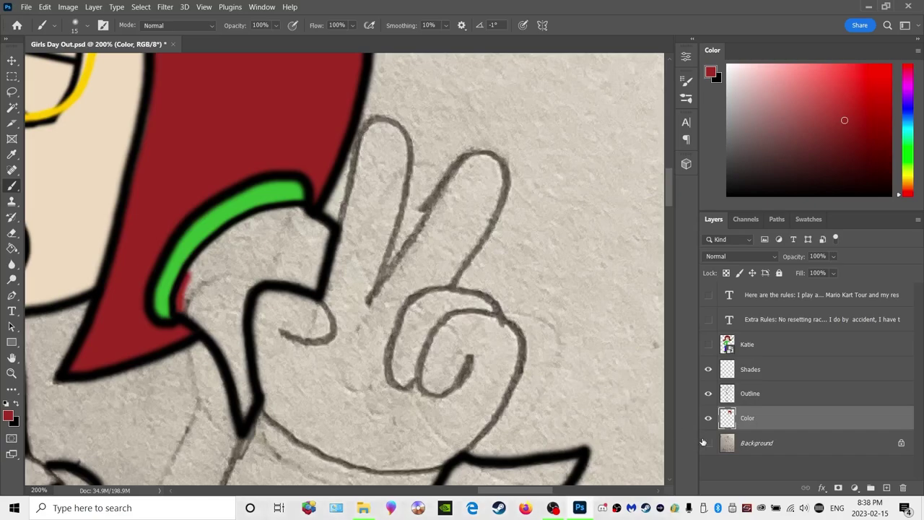
{"action": "left_click", "coordinate": [708, 442]}
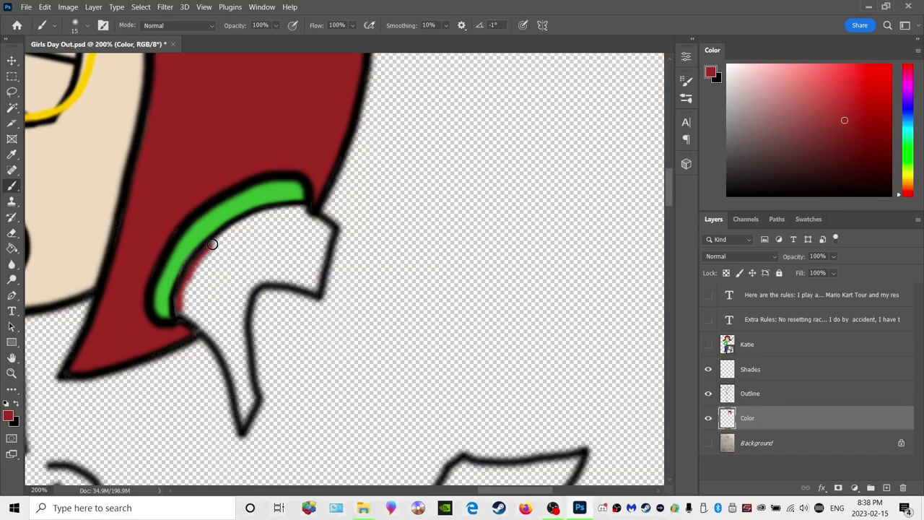
{"action": "mouse_move", "coordinate": [227, 235]}
{"action": "left_mouse_down"}
{"action": "mouse_move", "coordinate": [256, 221]}
{"action": "mouse_move", "coordinate": [224, 236]}
{"action": "mouse_move", "coordinate": [304, 209]}
{"action": "mouse_move", "coordinate": [241, 223]}
{"action": "left_mouse_up"}
{"action": "mouse_move", "coordinate": [304, 215]}
{"action": "left_mouse_down"}
{"action": "mouse_move", "coordinate": [329, 230]}
{"action": "mouse_move", "coordinate": [318, 288]}
{"action": "mouse_move", "coordinate": [332, 235]}
{"action": "mouse_move", "coordinate": [315, 289]}
{"action": "mouse_move", "coordinate": [261, 280]}
{"action": "mouse_move", "coordinate": [249, 288]}
{"action": "mouse_move", "coordinate": [244, 419]}
{"action": "mouse_move", "coordinate": [255, 401]}
{"action": "mouse_move", "coordinate": [242, 423]}
{"action": "mouse_move", "coordinate": [220, 350]}
{"action": "mouse_move", "coordinate": [178, 306]}
{"action": "mouse_move", "coordinate": [183, 291]}
{"action": "mouse_move", "coordinate": [200, 265]}
{"action": "mouse_move", "coordinate": [180, 308]}
{"action": "mouse_move", "coordinate": [218, 339]}
{"action": "mouse_move", "coordinate": [177, 306]}
{"action": "mouse_move", "coordinate": [209, 256]}
{"action": "mouse_move", "coordinate": [231, 236]}
{"action": "mouse_move", "coordinate": [199, 267]}
{"action": "mouse_move", "coordinate": [279, 218]}
{"action": "mouse_move", "coordinate": [321, 230]}
{"action": "mouse_move", "coordinate": [298, 215]}
{"action": "mouse_move", "coordinate": [322, 239]}
{"action": "mouse_move", "coordinate": [312, 280]}
{"action": "mouse_move", "coordinate": [260, 275]}
{"action": "mouse_move", "coordinate": [243, 298]}
{"action": "mouse_move", "coordinate": [270, 276]}
{"action": "mouse_move", "coordinate": [313, 281]}
{"action": "mouse_move", "coordinate": [252, 283]}
{"action": "mouse_move", "coordinate": [235, 325]}
{"action": "mouse_move", "coordinate": [247, 411]}
{"action": "mouse_move", "coordinate": [220, 336]}
{"action": "mouse_move", "coordinate": [246, 395]}
{"action": "mouse_move", "coordinate": [227, 326]}
{"action": "mouse_move", "coordinate": [219, 333]}
{"action": "mouse_move", "coordinate": [200, 325]}
{"action": "mouse_move", "coordinate": [223, 310]}
{"action": "mouse_move", "coordinate": [207, 319]}
{"action": "mouse_move", "coordinate": [185, 299]}
{"action": "mouse_move", "coordinate": [212, 313]}
{"action": "left_mouse_up"}
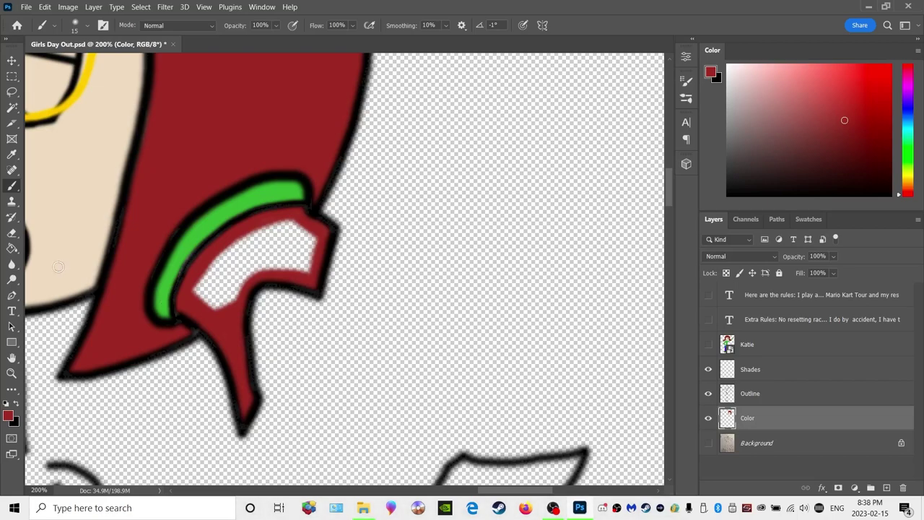
Select the strand's interior from the Outline layer, fill its unpainted centre with dark red on the Color layer, and clear the selection
{"action": "left_click", "coordinate": [11, 108]}
{"action": "left_click", "coordinate": [743, 396]}
{"action": "left_click", "coordinate": [266, 240]}
{"action": "left_click", "coordinate": [765, 420]}
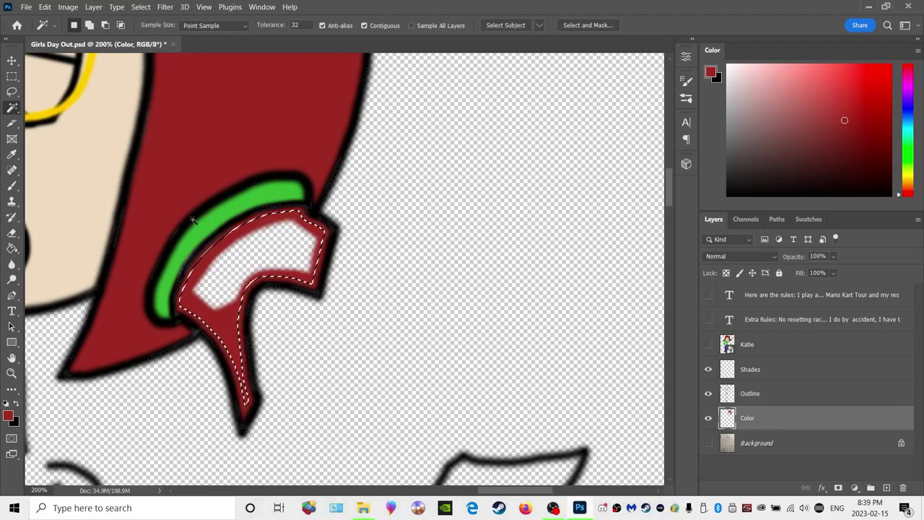
{"action": "left_click", "coordinate": [12, 248]}
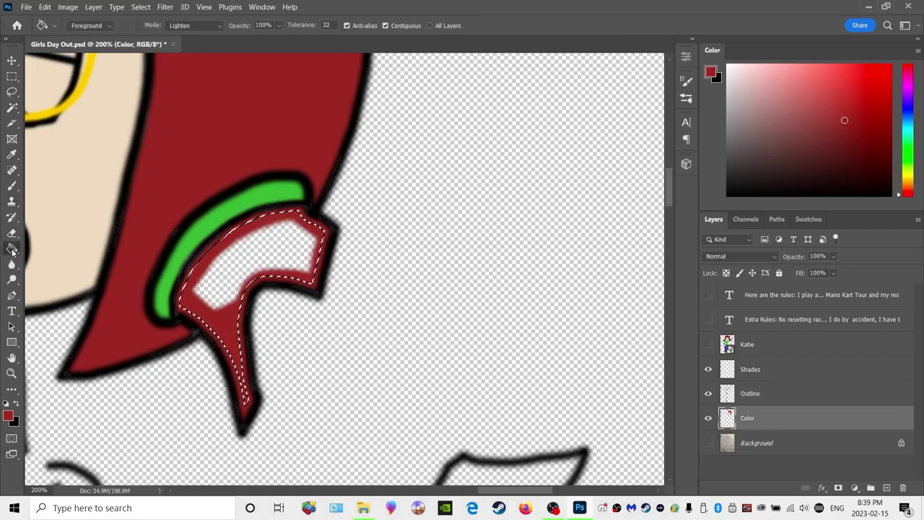
{"action": "left_click", "coordinate": [235, 256]}
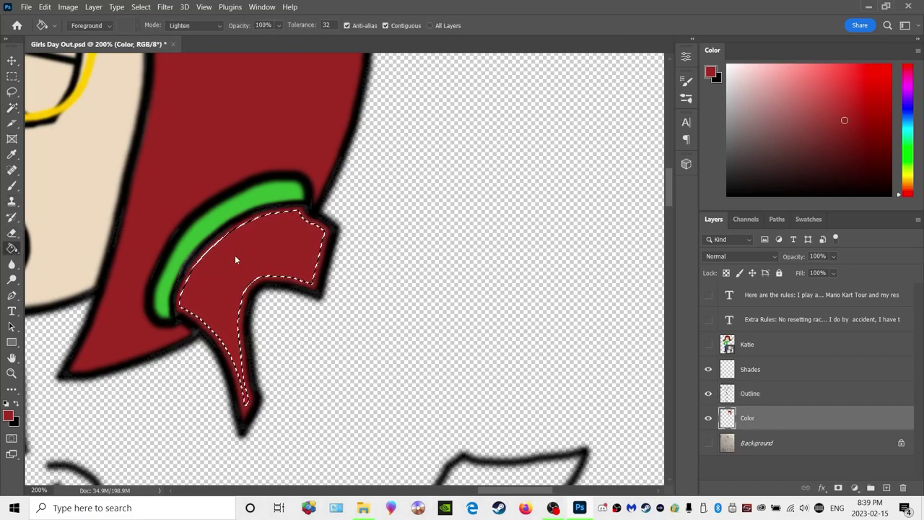
{"action": "left_click", "coordinate": [11, 92]}
{"action": "left_click", "coordinate": [80, 130]}
{"action": "left_click", "coordinate": [12, 154]}
{"action": "left_click", "coordinate": [222, 214]}
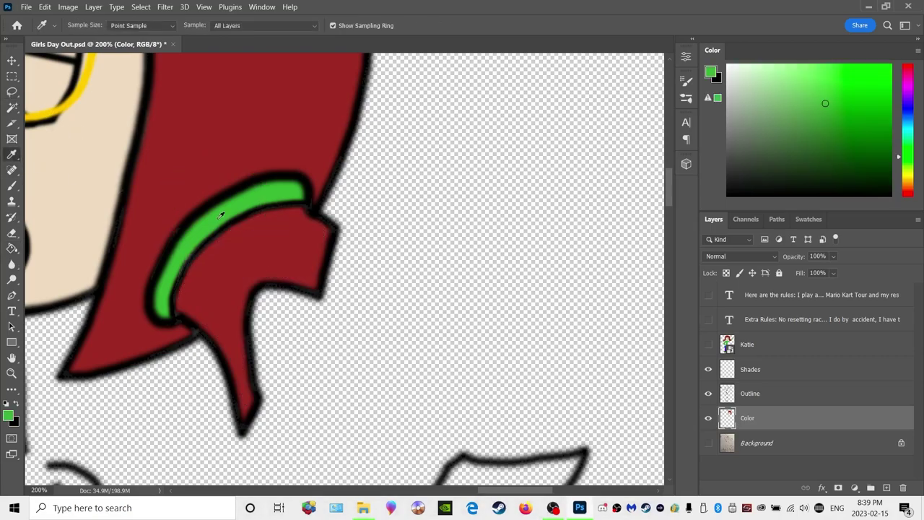
{"action": "left_click", "coordinate": [12, 186]}
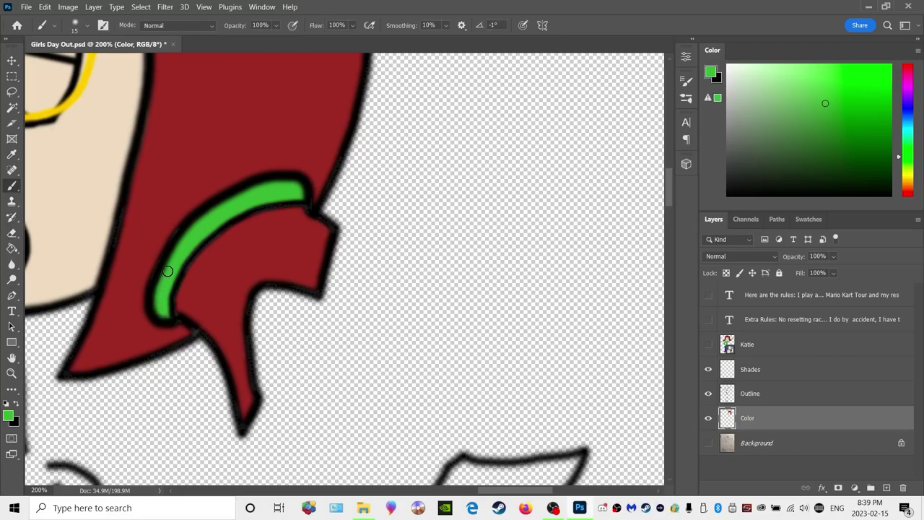
{"action": "left_click", "coordinate": [12, 155]}
{"action": "left_click", "coordinate": [233, 264]}
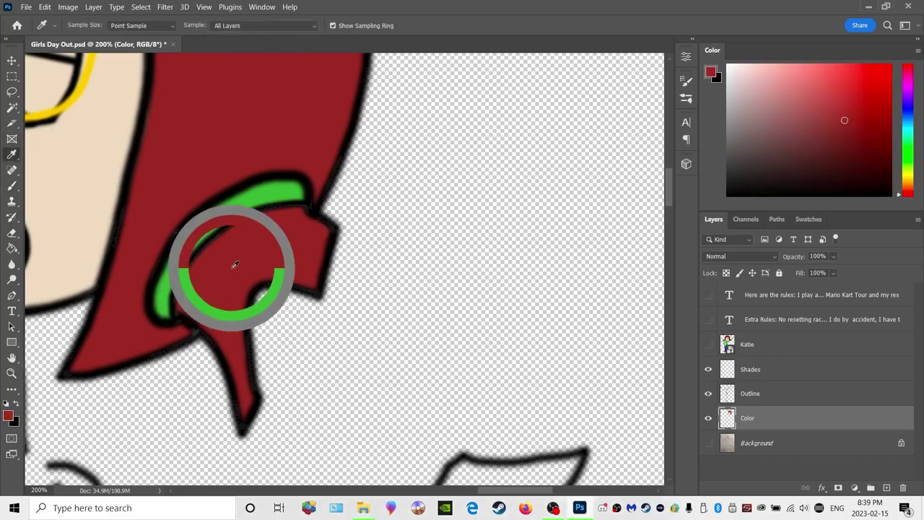
{"action": "left_click", "coordinate": [12, 185]}
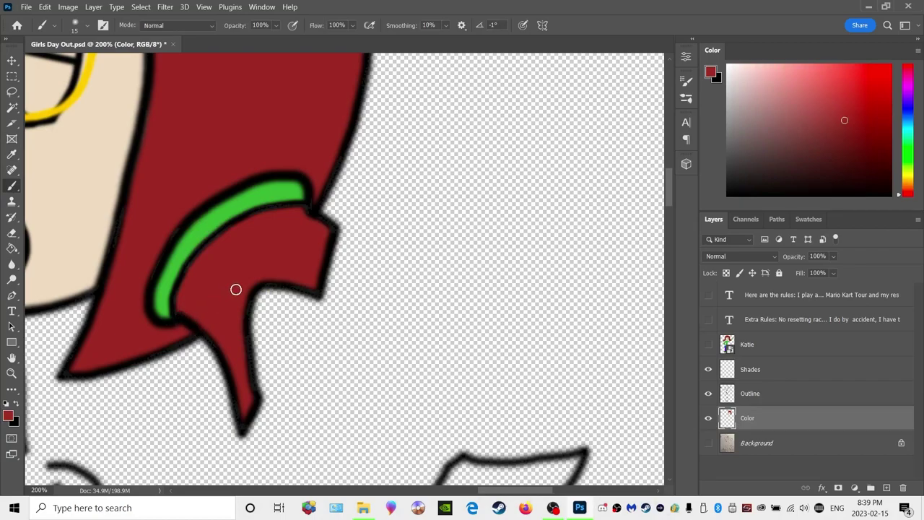
Select the interiors of both pointed hair tips from the Outline layer and fill them with dark red on the Color layer
{"action": "scroll", "coordinate": [289, 317], "scroll_direction": "down", "scroll_amount": 5}
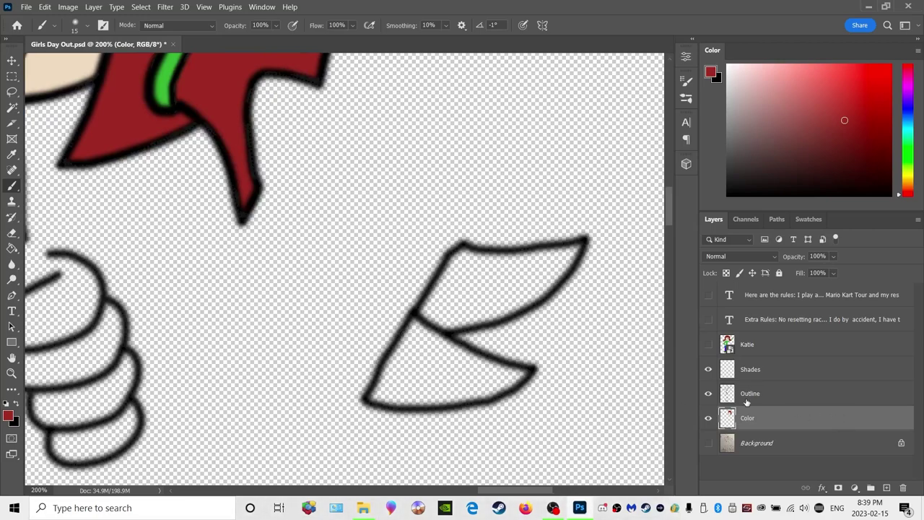
{"action": "left_click", "coordinate": [747, 397]}
{"action": "left_click", "coordinate": [12, 107]}
{"action": "left_click", "coordinate": [470, 289]}
{"action": "right_click", "coordinate": [428, 367]}
{"action": "left_click", "coordinate": [458, 195]}
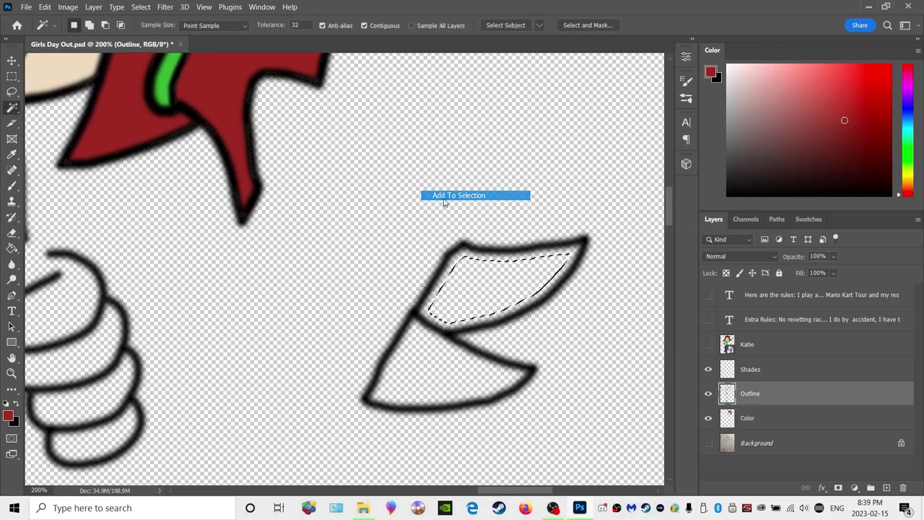
{"action": "left_click", "coordinate": [767, 425]}
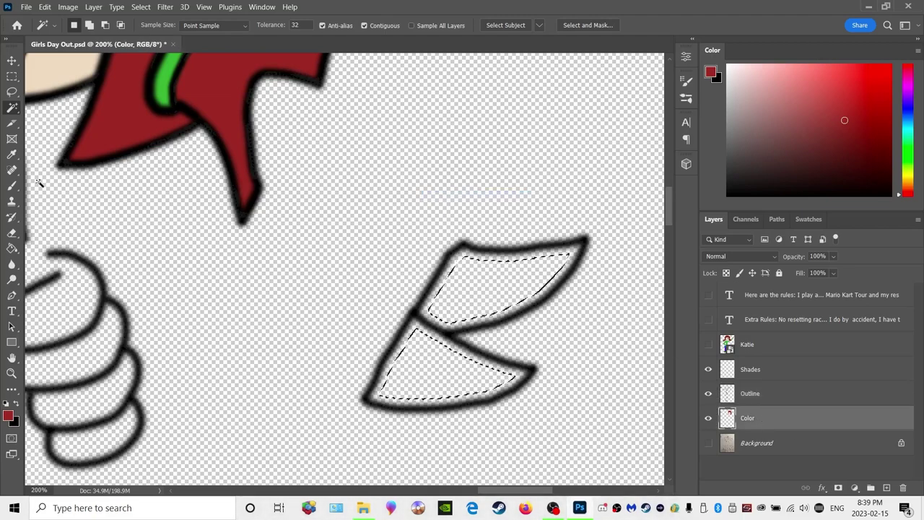
{"action": "key", "text": "g"}
{"action": "left_click", "coordinate": [498, 300]}
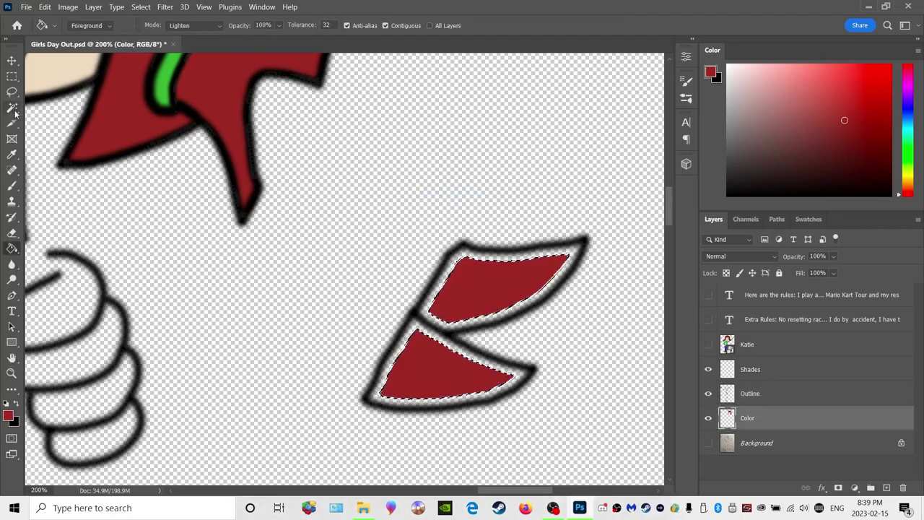
Lasso both hair tips along the middle of their outlines, fill the remaining gaps with dark red, and clear the selection
{"action": "key", "text": "l"}
{"action": "left_click_drag", "start_coordinate": [462, 243], "coordinate": [368, 402]}
{"action": "mouse_move", "coordinate": [396, 413]}
{"action": "left_mouse_down"}
{"action": "mouse_move", "coordinate": [473, 405]}
{"action": "mouse_move", "coordinate": [516, 389]}
{"action": "mouse_move", "coordinate": [532, 369]}
{"action": "mouse_move", "coordinate": [451, 340]}
{"action": "mouse_move", "coordinate": [554, 297]}
{"action": "mouse_move", "coordinate": [577, 270]}
{"action": "mouse_move", "coordinate": [584, 242]}
{"action": "mouse_move", "coordinate": [460, 244]}
{"action": "left_mouse_up"}
{"action": "left_click", "coordinate": [11, 248]}
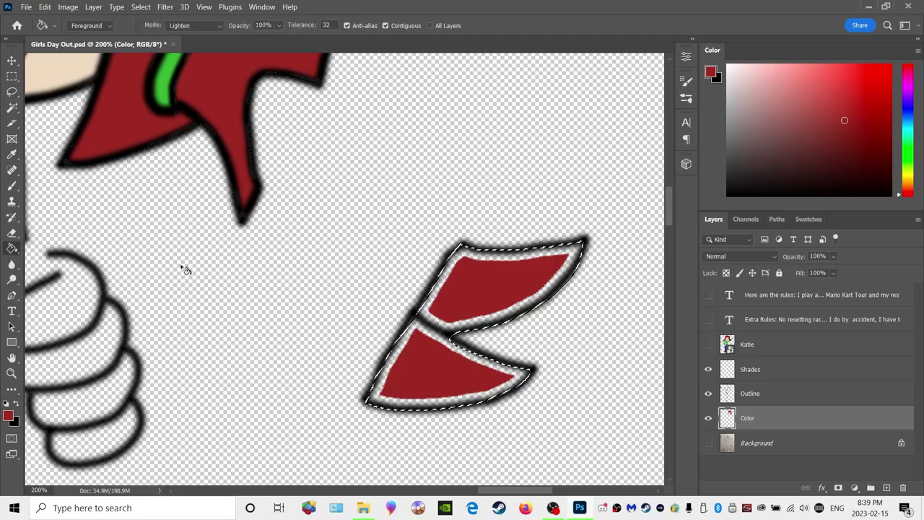
{"action": "left_click", "coordinate": [438, 303]}
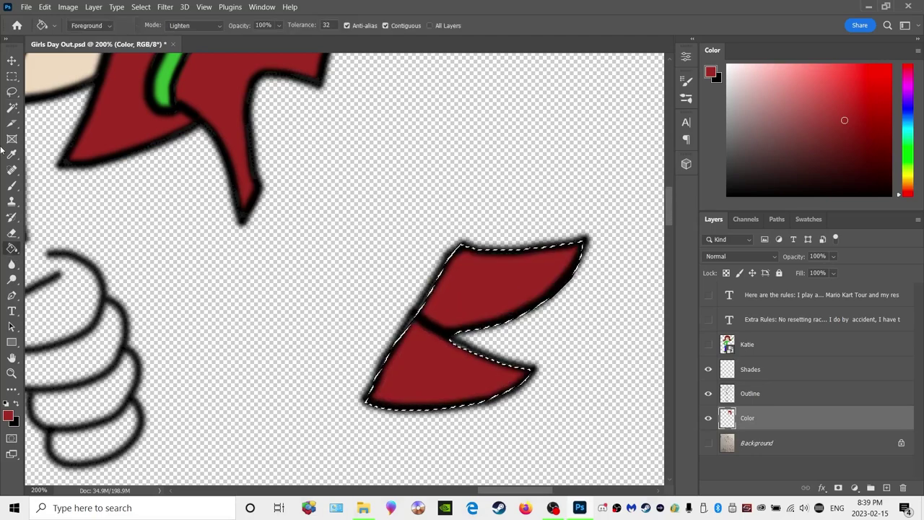
{"action": "left_click", "coordinate": [12, 91]}
{"action": "key", "text": "ctrl+d"}
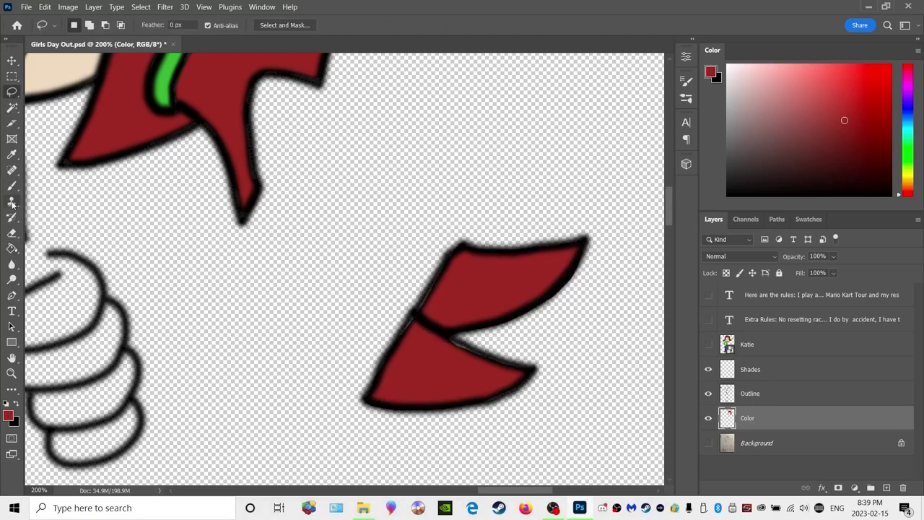
Show the Background sketch beneath the coloured hair and fit the whole drawing in view
{"action": "left_click", "coordinate": [12, 233]}
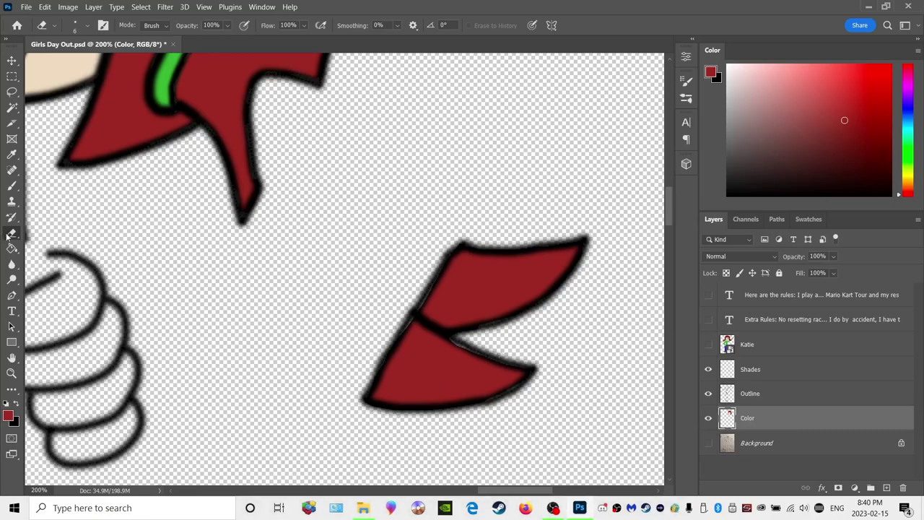
{"action": "left_click", "coordinate": [9, 187]}
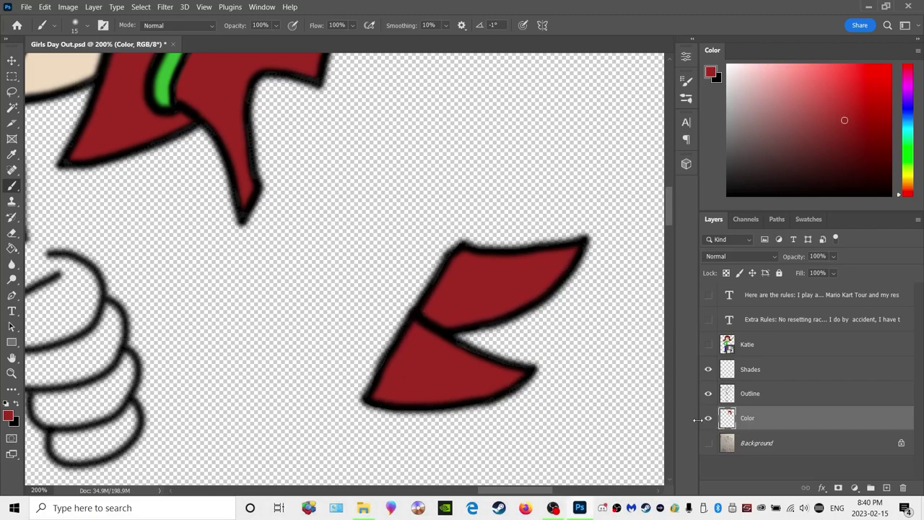
{"action": "left_click", "coordinate": [708, 442]}
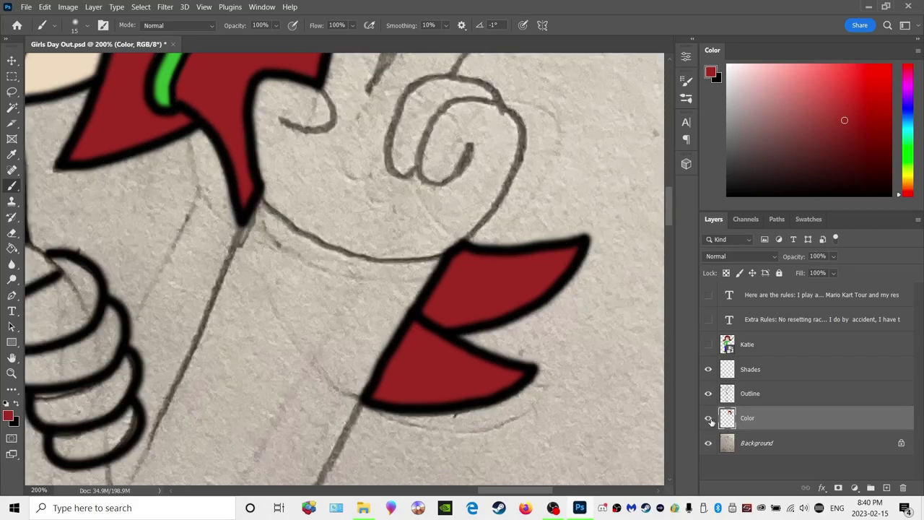
{"action": "left_click", "coordinate": [11, 372]}
{"action": "right_click", "coordinate": [151, 287]}
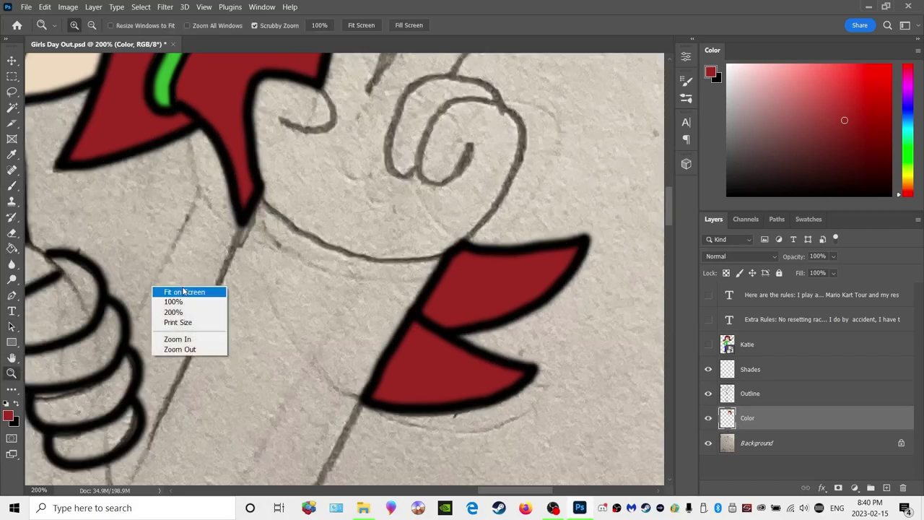
{"action": "left_click", "coordinate": [164, 292]}
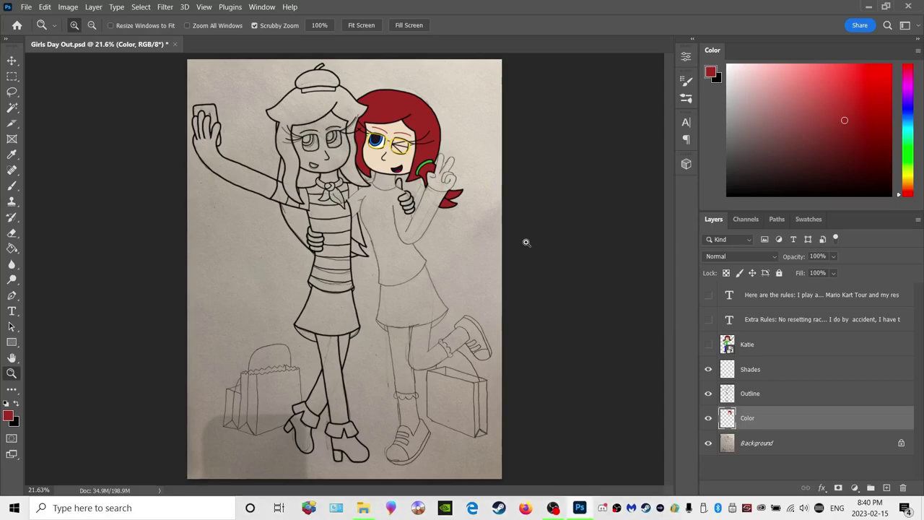
{"action": "left_click", "coordinate": [552, 511]}
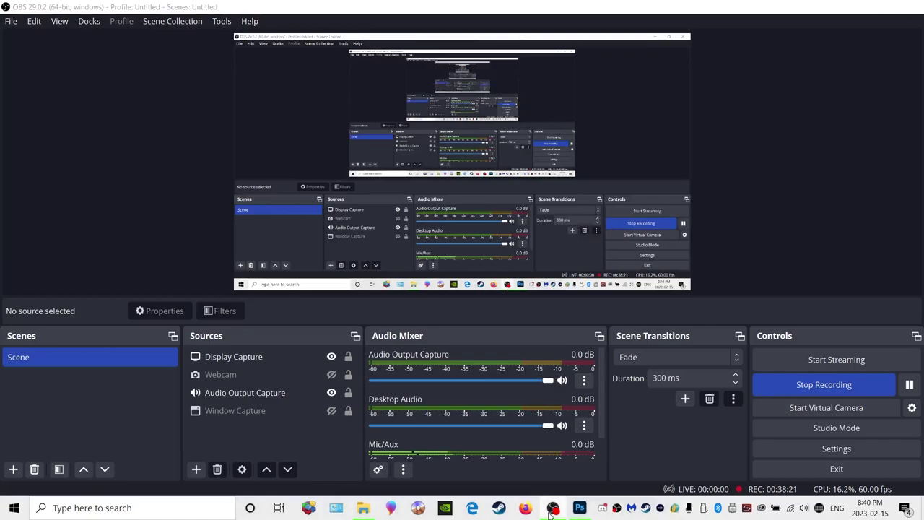
{"action": "left_click", "coordinate": [551, 511]}
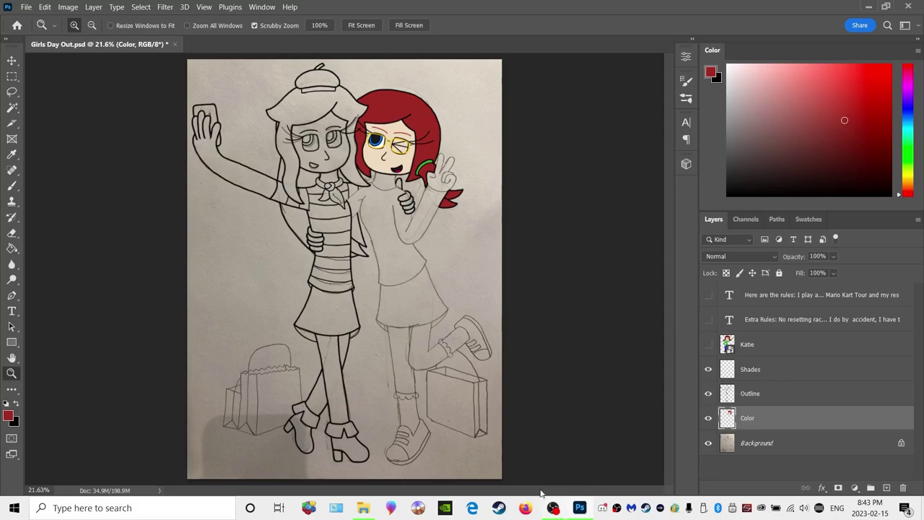
Zoom in on the second girl's neck and ready the Brush tool with black as the foreground colour
{"action": "left_click_drag", "start_coordinate": [392, 173], "coordinate": [424, 242]}
{"action": "left_click_drag", "start_coordinate": [315, 180], "coordinate": [405, 188]}
{"action": "left_click", "coordinate": [11, 186]}
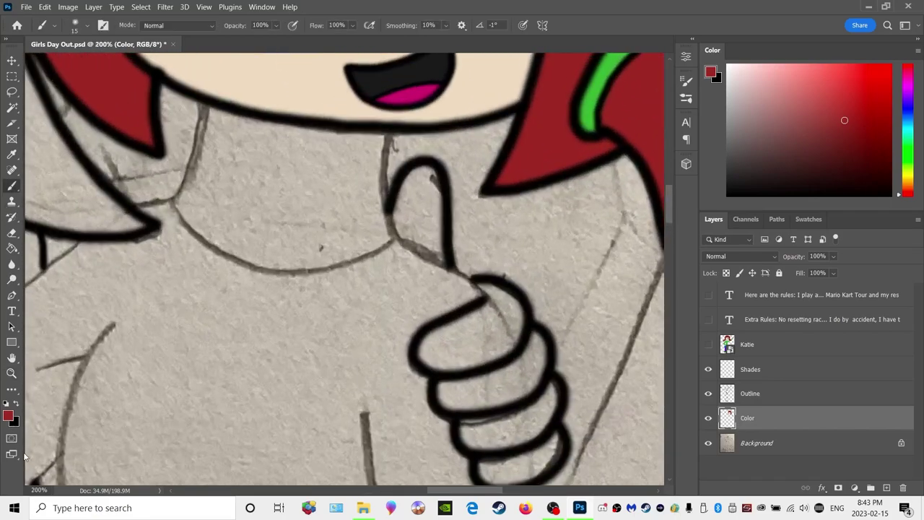
{"action": "left_click", "coordinate": [17, 406]}
Try tracing the turtleneck collar and the peace-sign hand's palm and curled fingers in black on the Color layer
{"action": "mouse_move", "coordinate": [201, 102]}
{"action": "left_mouse_down"}
{"action": "mouse_move", "coordinate": [173, 198]}
{"action": "mouse_move", "coordinate": [184, 222]}
{"action": "mouse_move", "coordinate": [235, 262]}
{"action": "mouse_move", "coordinate": [274, 271]}
{"action": "mouse_move", "coordinate": [359, 266]}
{"action": "mouse_move", "coordinate": [395, 240]}
{"action": "mouse_move", "coordinate": [385, 185]}
{"action": "mouse_move", "coordinate": [390, 131]}
{"action": "left_mouse_up"}
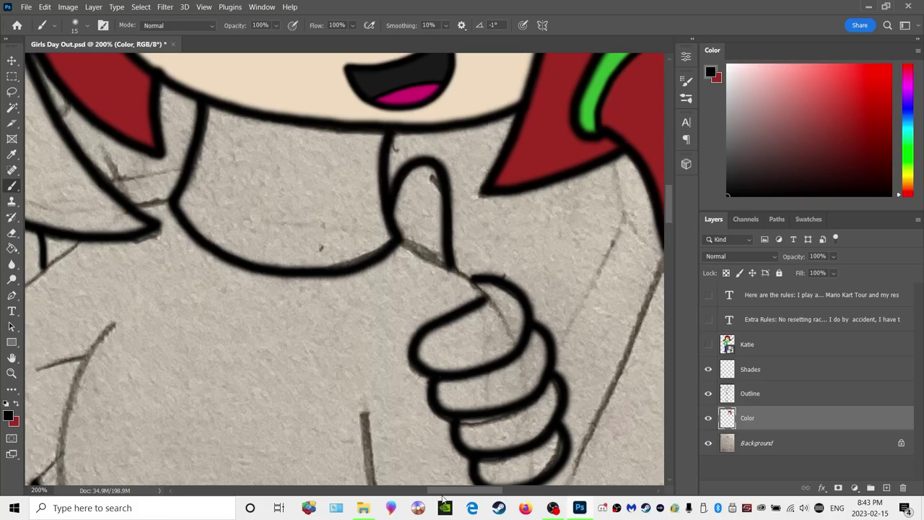
{"action": "left_click_drag", "start_coordinate": [470, 491], "coordinate": [512, 491]}
{"action": "scroll", "coordinate": [476, 426], "scroll_direction": "up", "scroll_amount": 3}
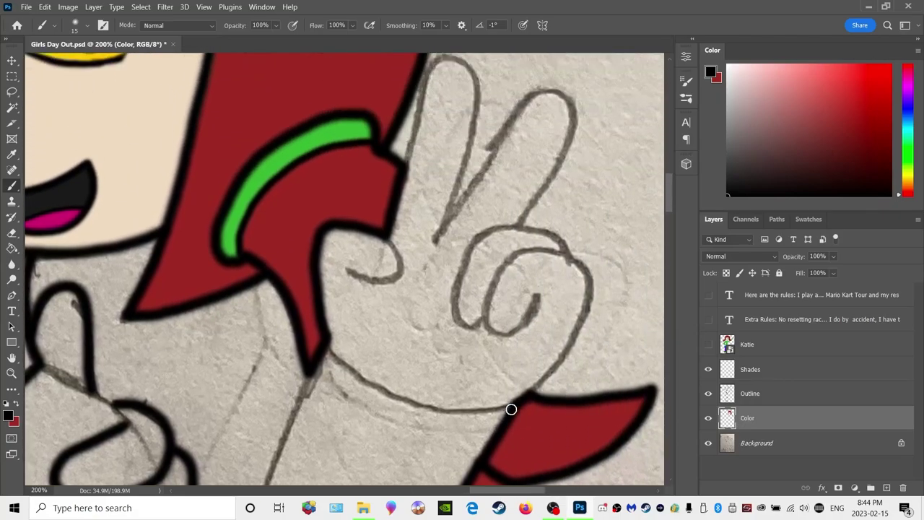
{"action": "mouse_move", "coordinate": [330, 347]}
{"action": "left_mouse_down"}
{"action": "mouse_move", "coordinate": [357, 371]}
{"action": "mouse_move", "coordinate": [408, 392]}
{"action": "left_mouse_up"}
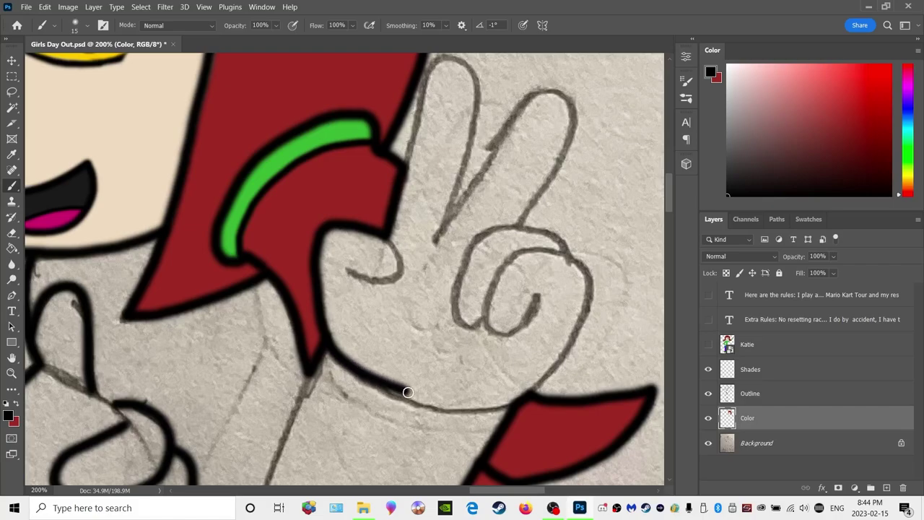
{"action": "key", "text": "ctrl+z"}
{"action": "mouse_move", "coordinate": [326, 337]}
{"action": "left_mouse_down"}
{"action": "mouse_move", "coordinate": [374, 384]}
{"action": "mouse_move", "coordinate": [426, 402]}
{"action": "mouse_move", "coordinate": [509, 407]}
{"action": "mouse_move", "coordinate": [537, 389]}
{"action": "mouse_move", "coordinate": [575, 335]}
{"action": "mouse_move", "coordinate": [584, 275]}
{"action": "mouse_move", "coordinate": [552, 255]}
{"action": "mouse_move", "coordinate": [509, 262]}
{"action": "mouse_move", "coordinate": [492, 286]}
{"action": "mouse_move", "coordinate": [487, 321]}
{"action": "mouse_move", "coordinate": [495, 332]}
{"action": "mouse_move", "coordinate": [512, 330]}
{"action": "mouse_move", "coordinate": [534, 294]}
{"action": "left_mouse_up"}
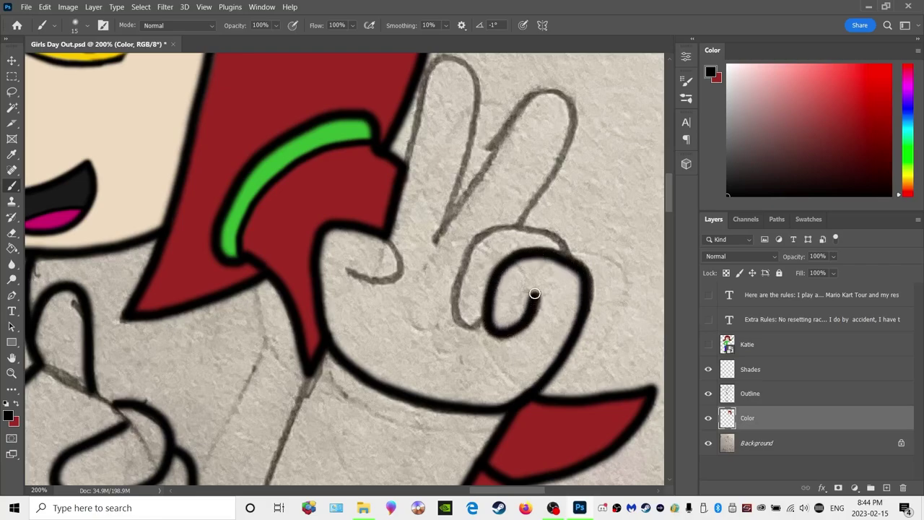
{"action": "mouse_move", "coordinate": [482, 321]}
{"action": "left_mouse_down"}
{"action": "mouse_move", "coordinate": [468, 328]}
{"action": "mouse_move", "coordinate": [454, 318]}
{"action": "mouse_move", "coordinate": [453, 287]}
{"action": "mouse_move", "coordinate": [468, 243]}
{"action": "left_mouse_up"}
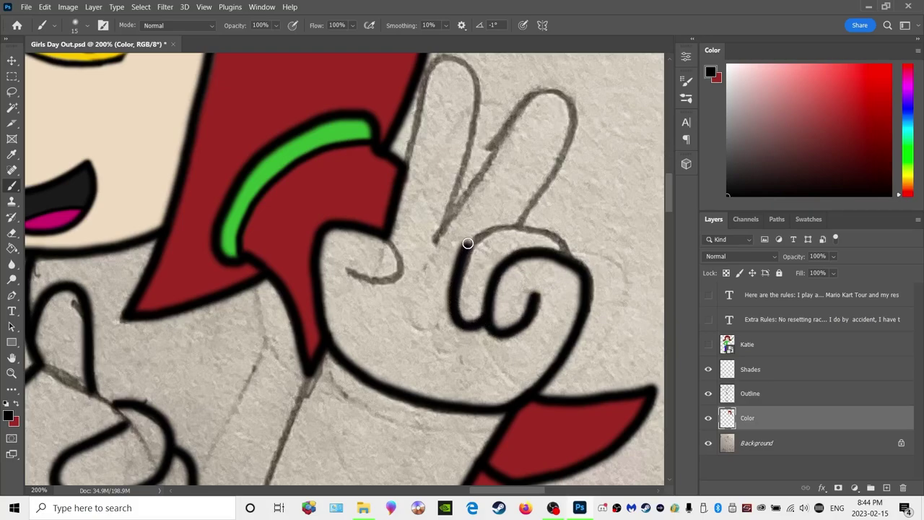
{"action": "mouse_move", "coordinate": [567, 260]}
{"action": "left_mouse_down"}
{"action": "mouse_move", "coordinate": [558, 241]}
{"action": "mouse_move", "coordinate": [517, 231]}
{"action": "mouse_move", "coordinate": [467, 247]}
{"action": "left_mouse_up"}
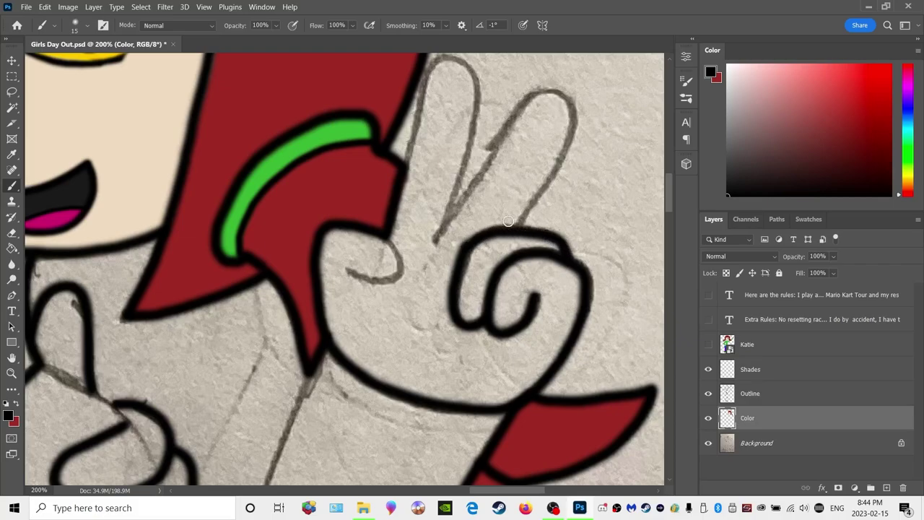
Try tracing the peace-sign hand's two raised fingers and thumb in black on the Color layer
{"action": "mouse_move", "coordinate": [518, 230]}
{"action": "left_mouse_down"}
{"action": "mouse_move", "coordinate": [570, 135]}
{"action": "mouse_move", "coordinate": [576, 81]}
{"action": "mouse_move", "coordinate": [550, 76]}
{"action": "mouse_move", "coordinate": [527, 93]}
{"action": "mouse_move", "coordinate": [444, 237]}
{"action": "mouse_move", "coordinate": [468, 117]}
{"action": "mouse_move", "coordinate": [459, 63]}
{"action": "mouse_move", "coordinate": [443, 60]}
{"action": "mouse_move", "coordinate": [429, 73]}
{"action": "mouse_move", "coordinate": [417, 132]}
{"action": "left_mouse_up"}
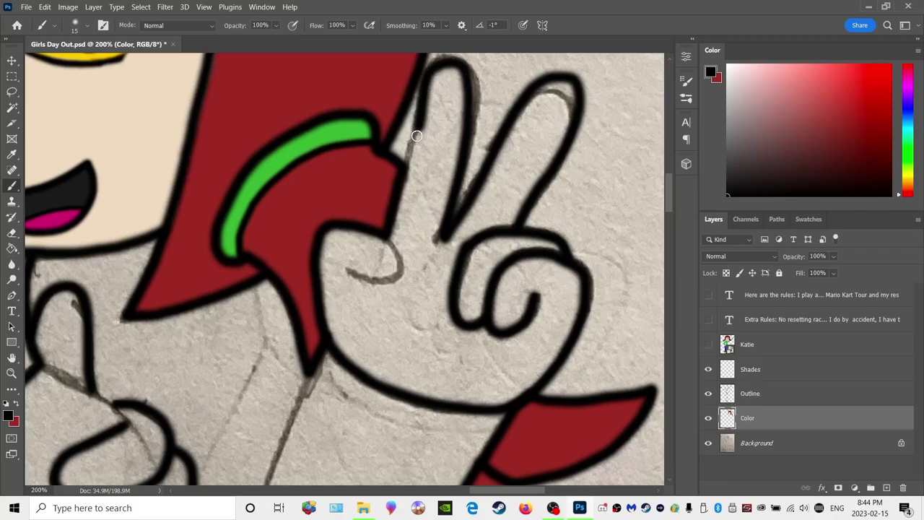
{"action": "key", "text": "ctrl+z"}
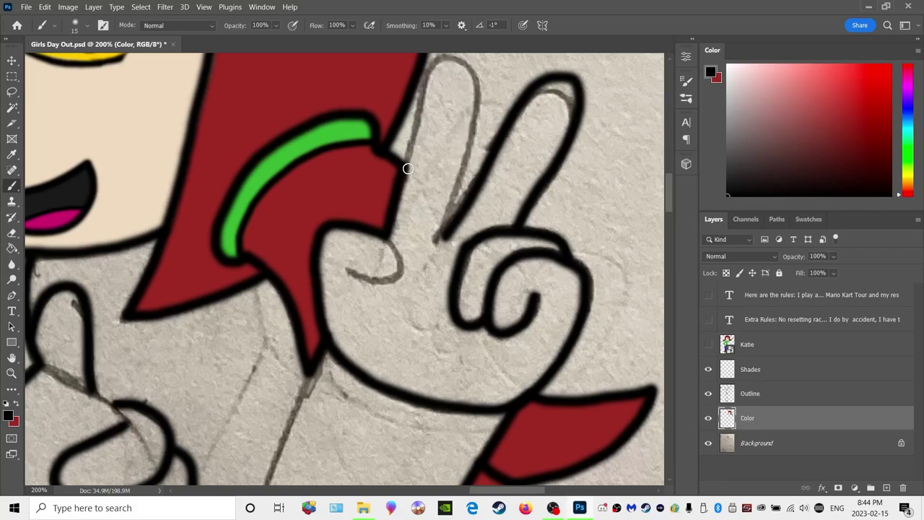
{"action": "left_click_drag", "start_coordinate": [405, 159], "coordinate": [416, 110]}
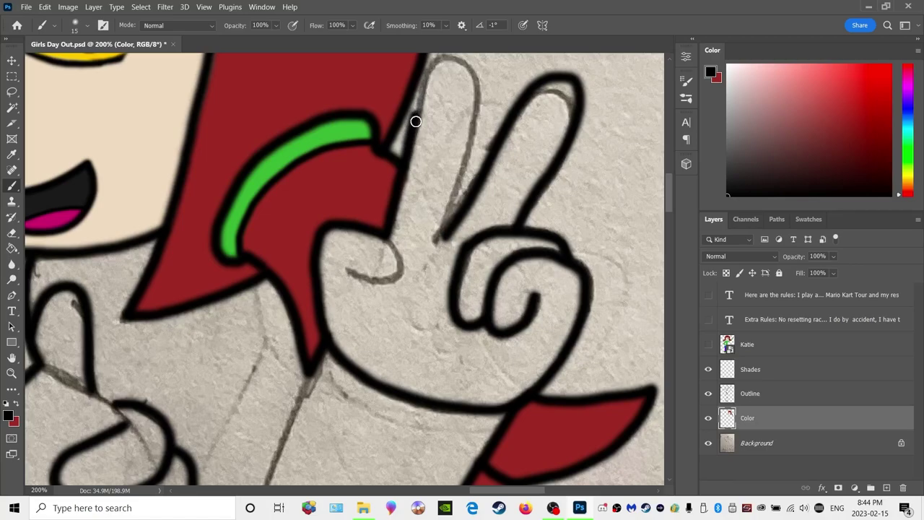
{"action": "key", "text": "ctrl+z"}
{"action": "mouse_move", "coordinate": [402, 167]}
{"action": "left_mouse_down"}
{"action": "mouse_move", "coordinate": [430, 70]}
{"action": "mouse_move", "coordinate": [465, 66]}
{"action": "mouse_move", "coordinate": [475, 104]}
{"action": "mouse_move", "coordinate": [450, 231]}
{"action": "left_mouse_up"}
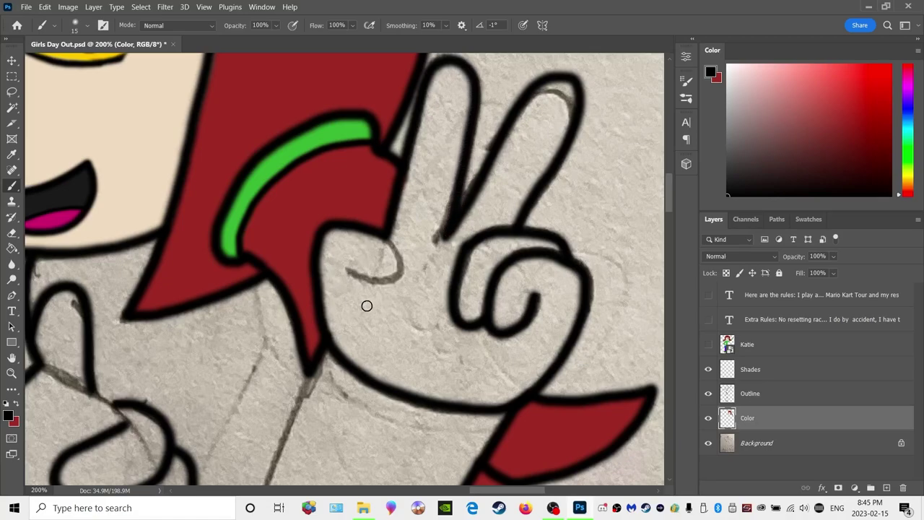
{"action": "mouse_move", "coordinate": [384, 236]}
{"action": "left_mouse_down"}
{"action": "mouse_move", "coordinate": [407, 265]}
{"action": "mouse_move", "coordinate": [382, 283]}
{"action": "mouse_move", "coordinate": [350, 271]}
{"action": "mouse_move", "coordinate": [365, 280]}
{"action": "left_mouse_up"}
Check the linework without the Background sketch, and undo all the collar and hand strokes made on the Color layer
{"action": "left_click", "coordinate": [708, 444]}
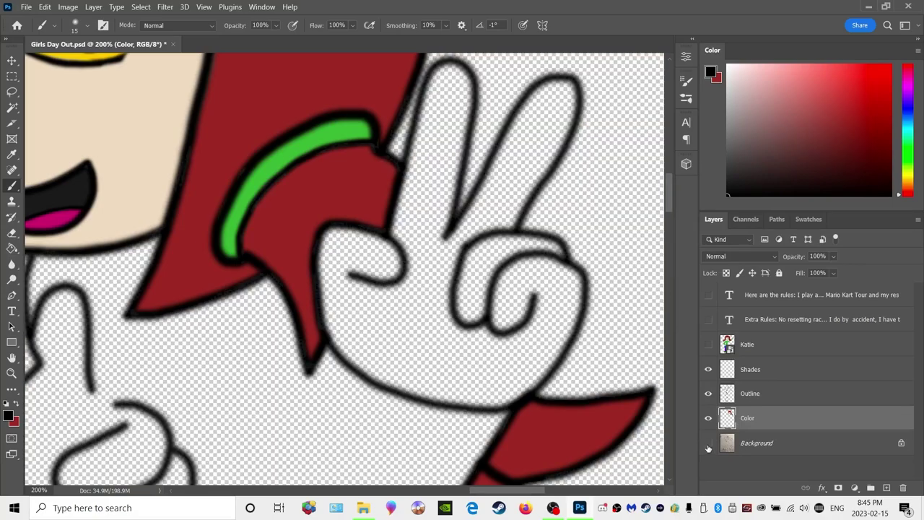
{"action": "left_click", "coordinate": [708, 443]}
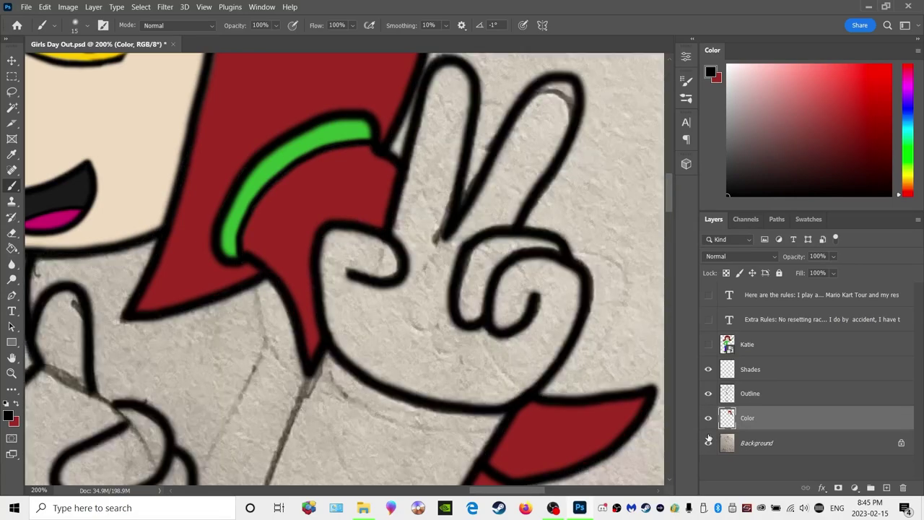
{"action": "left_click", "coordinate": [708, 442]}
{"action": "left_click", "coordinate": [708, 443]}
{"action": "key", "text": "ctrl+z"}
{"action": "key", "text": "ctrl+z"}
{"action": "key", "text": "ctrl+z"}
{"action": "key", "text": "ctrl+z"}
{"action": "key", "text": "ctrl+z"}
{"action": "key", "text": "ctrl+z"}
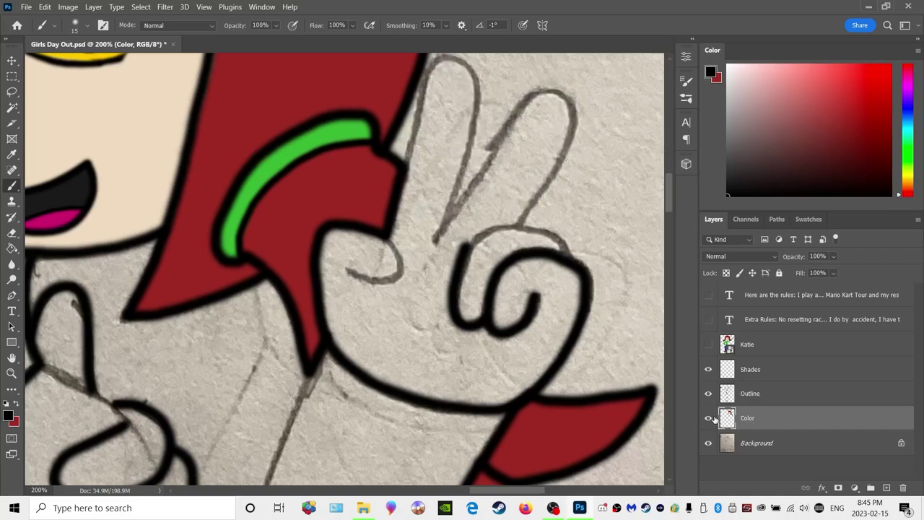
{"action": "key", "text": "ctrl+z"}
{"action": "key", "text": "ctrl+z"}
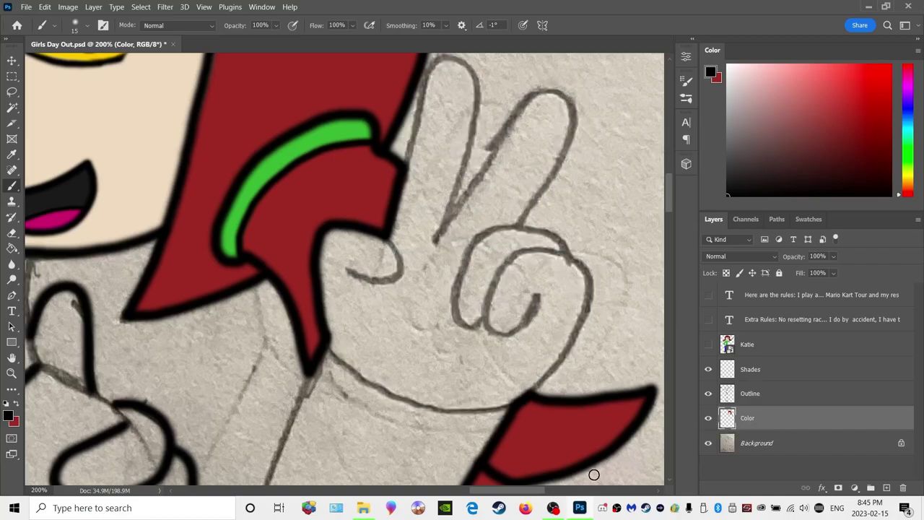
{"action": "scroll", "coordinate": [525, 491], "scroll_direction": "left", "scroll_amount": 5}
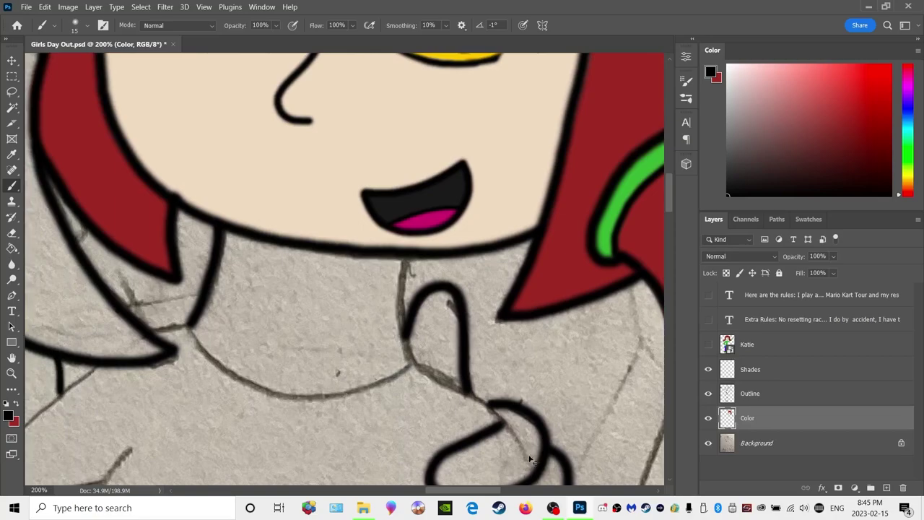
{"action": "key", "text": "ctrl+z"}
Trace the turtleneck collar below the chin in black on the Outline layer, redoing the first stroke
{"action": "left_click", "coordinate": [754, 398]}
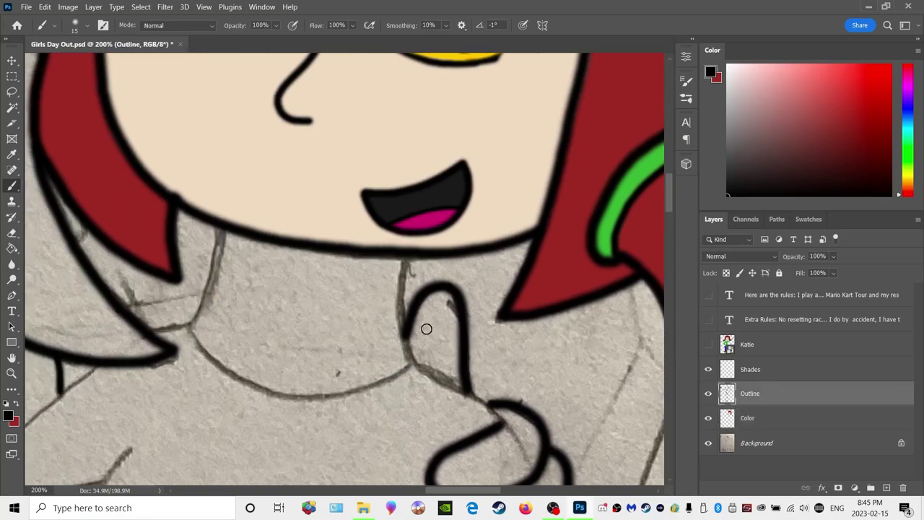
{"action": "left_click_drag", "start_coordinate": [223, 240], "coordinate": [212, 287]}
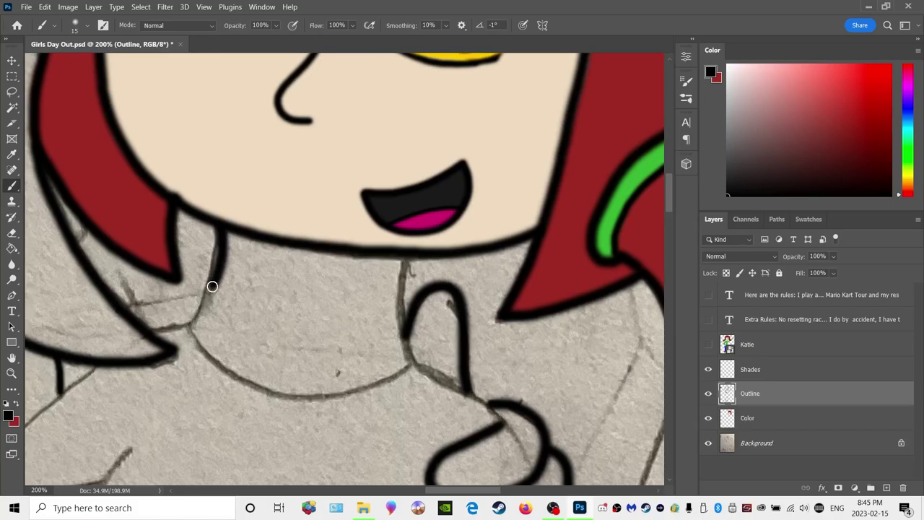
{"action": "key", "text": "ctrl+z"}
{"action": "mouse_move", "coordinate": [219, 227]}
{"action": "left_mouse_down"}
{"action": "mouse_move", "coordinate": [189, 326]}
{"action": "mouse_move", "coordinate": [229, 369]}
{"action": "mouse_move", "coordinate": [278, 390]}
{"action": "mouse_move", "coordinate": [353, 391]}
{"action": "mouse_move", "coordinate": [414, 364]}
{"action": "mouse_move", "coordinate": [400, 318]}
{"action": "mouse_move", "coordinate": [411, 258]}
{"action": "left_mouse_up"}
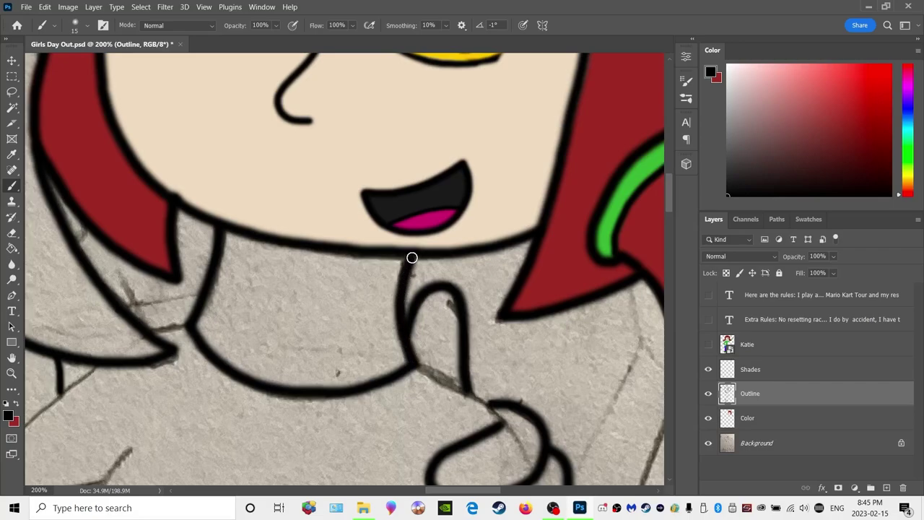
Trace the peace-sign hand's palm edge and both curled fingers in black on the Outline layer
{"action": "left_click_drag", "start_coordinate": [438, 493], "coordinate": [494, 491]}
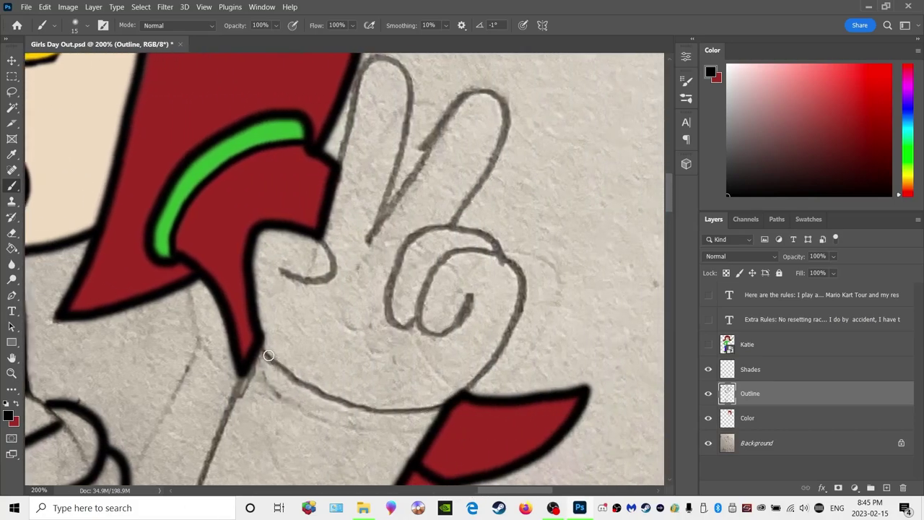
{"action": "mouse_move", "coordinate": [261, 340]}
{"action": "left_mouse_down"}
{"action": "mouse_move", "coordinate": [356, 402]}
{"action": "mouse_move", "coordinate": [446, 408]}
{"action": "mouse_move", "coordinate": [483, 374]}
{"action": "mouse_move", "coordinate": [515, 321]}
{"action": "mouse_move", "coordinate": [515, 266]}
{"action": "mouse_move", "coordinate": [473, 254]}
{"action": "mouse_move", "coordinate": [439, 261]}
{"action": "mouse_move", "coordinate": [415, 321]}
{"action": "mouse_move", "coordinate": [445, 335]}
{"action": "mouse_move", "coordinate": [470, 296]}
{"action": "left_mouse_up"}
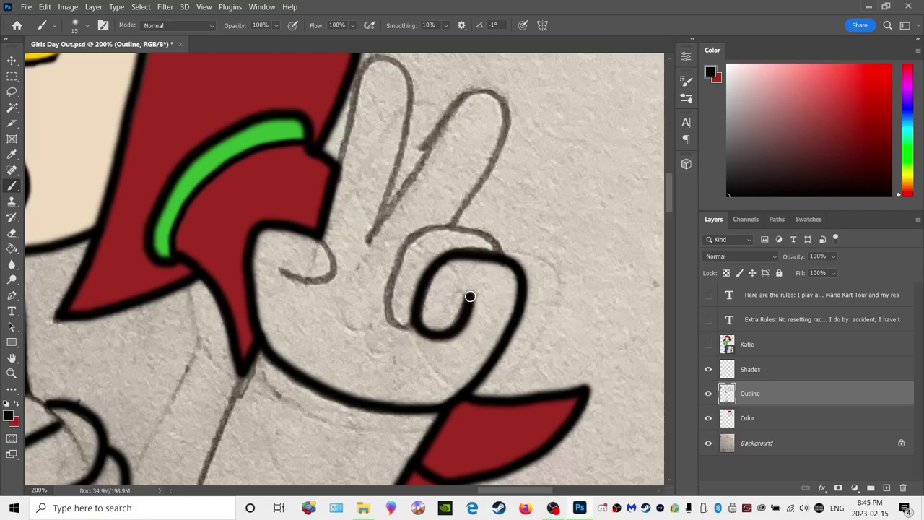
{"action": "mouse_move", "coordinate": [412, 325]}
{"action": "left_mouse_down"}
{"action": "mouse_move", "coordinate": [387, 317]}
{"action": "mouse_move", "coordinate": [383, 299]}
{"action": "mouse_move", "coordinate": [410, 236]}
{"action": "mouse_move", "coordinate": [477, 225]}
{"action": "mouse_move", "coordinate": [494, 234]}
{"action": "mouse_move", "coordinate": [504, 256]}
{"action": "left_mouse_up"}
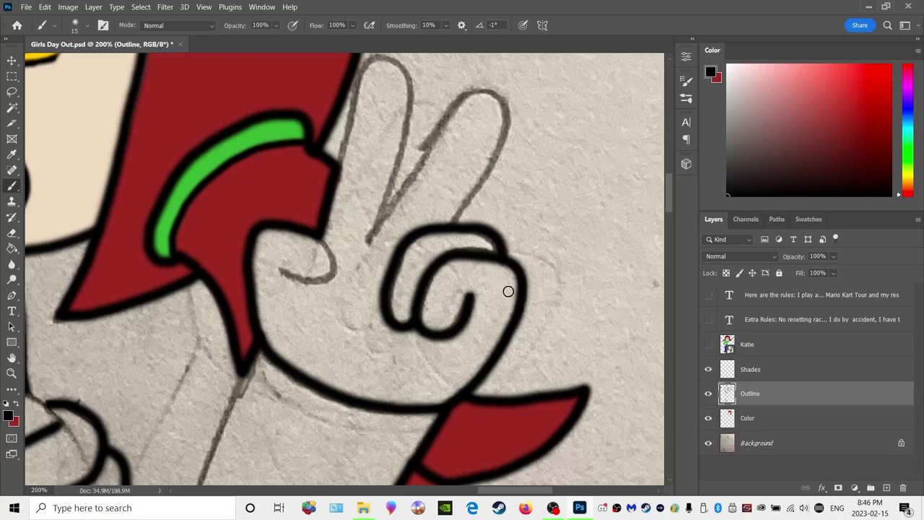
Trace the peace-sign hand's two raised fingers and the curved thumb in black on the Outline layer
{"action": "scroll", "coordinate": [505, 287], "scroll_direction": "up", "scroll_amount": 3}
{"action": "mouse_move", "coordinate": [452, 302]}
{"action": "left_mouse_down"}
{"action": "mouse_move", "coordinate": [511, 193]}
{"action": "mouse_move", "coordinate": [513, 169]}
{"action": "mouse_move", "coordinate": [497, 153]}
{"action": "mouse_move", "coordinate": [472, 156]}
{"action": "mouse_move", "coordinate": [451, 174]}
{"action": "mouse_move", "coordinate": [375, 311]}
{"action": "left_mouse_up"}
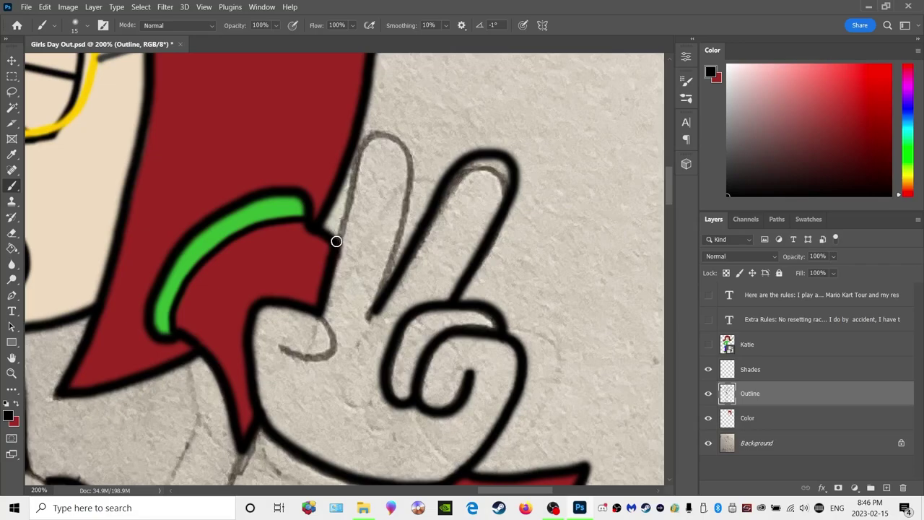
{"action": "mouse_move", "coordinate": [337, 244]}
{"action": "left_mouse_down"}
{"action": "mouse_move", "coordinate": [366, 145]}
{"action": "mouse_move", "coordinate": [399, 138]}
{"action": "mouse_move", "coordinate": [411, 169]}
{"action": "mouse_move", "coordinate": [381, 296]}
{"action": "left_mouse_up"}
{"action": "mouse_move", "coordinate": [318, 311]}
{"action": "left_mouse_down"}
{"action": "mouse_move", "coordinate": [339, 340]}
{"action": "mouse_move", "coordinate": [335, 354]}
{"action": "mouse_move", "coordinate": [285, 353]}
{"action": "left_mouse_up"}
{"action": "scroll", "coordinate": [379, 399], "scroll_direction": "down", "scroll_amount": 1}
{"action": "scroll", "coordinate": [384, 403], "scroll_direction": "down", "scroll_amount": 2}
{"action": "scroll", "coordinate": [384, 393], "scroll_direction": "up", "scroll_amount": 2}
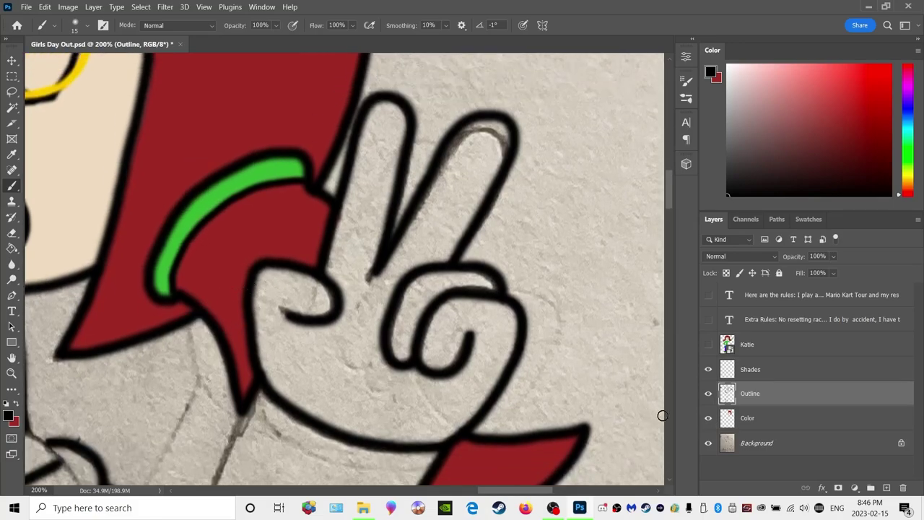
Erase the rough edge of the line where the raised finger meets the red hair on the Outline layer
{"action": "left_click", "coordinate": [708, 393]}
{"action": "left_click", "coordinate": [709, 393]}
{"action": "left_click", "coordinate": [12, 232]}
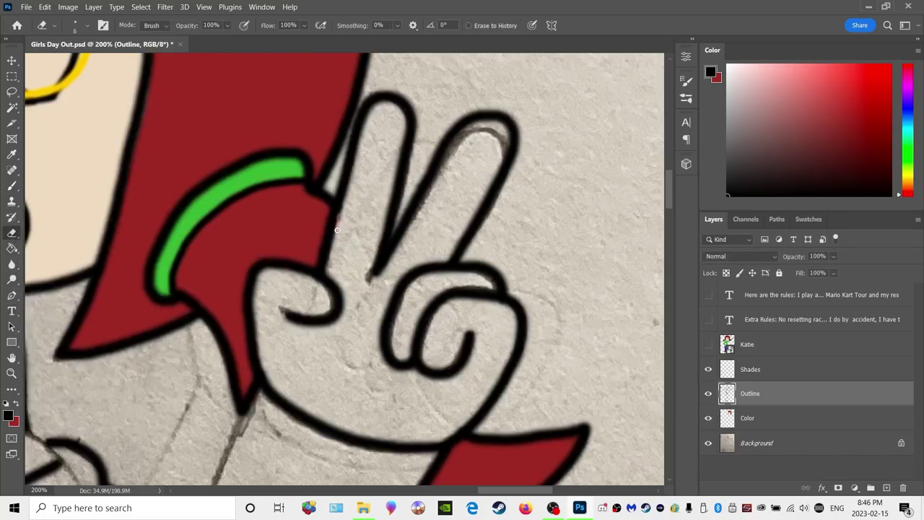
{"action": "left_click_drag", "start_coordinate": [337, 231], "coordinate": [336, 215]}
{"action": "left_click", "coordinate": [748, 417]}
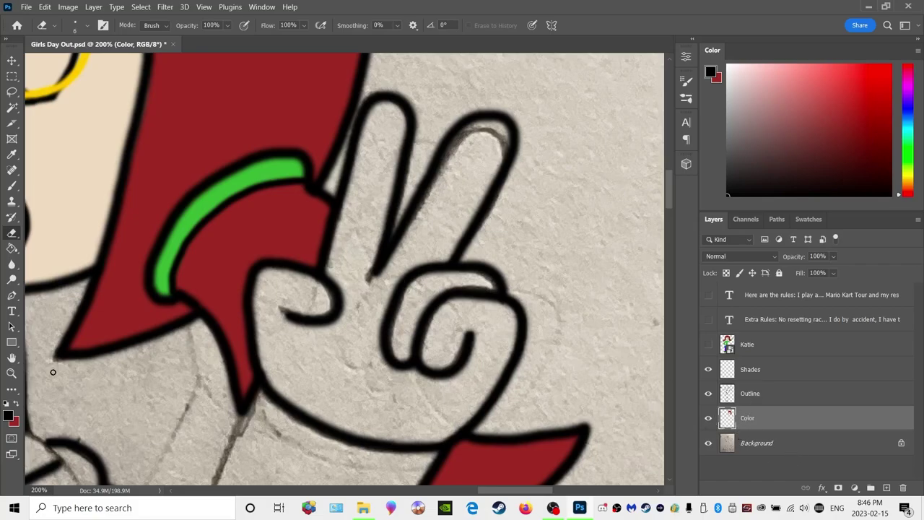
{"action": "left_click", "coordinate": [758, 394]}
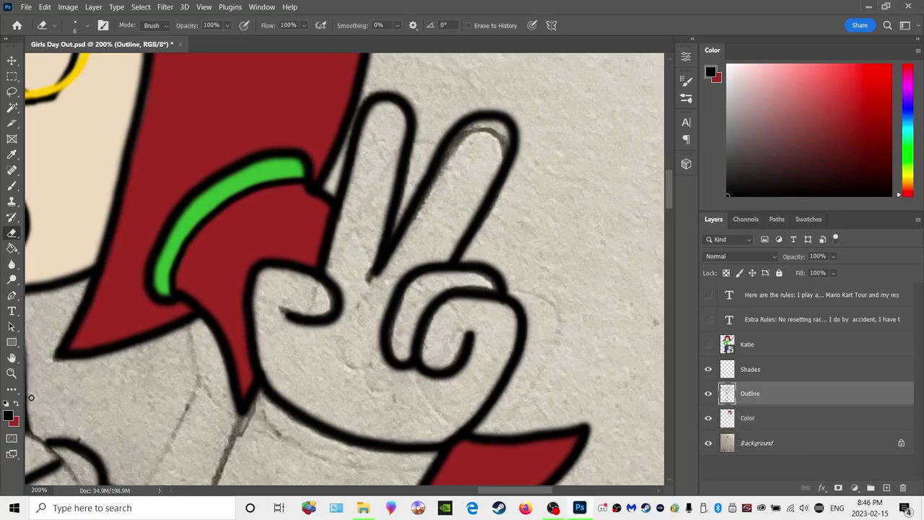
Sample the skin tone from the girl's face as the foreground colour
{"action": "left_click", "coordinate": [16, 405]}
{"action": "left_click", "coordinate": [11, 153]}
{"action": "left_click", "coordinate": [84, 147]}
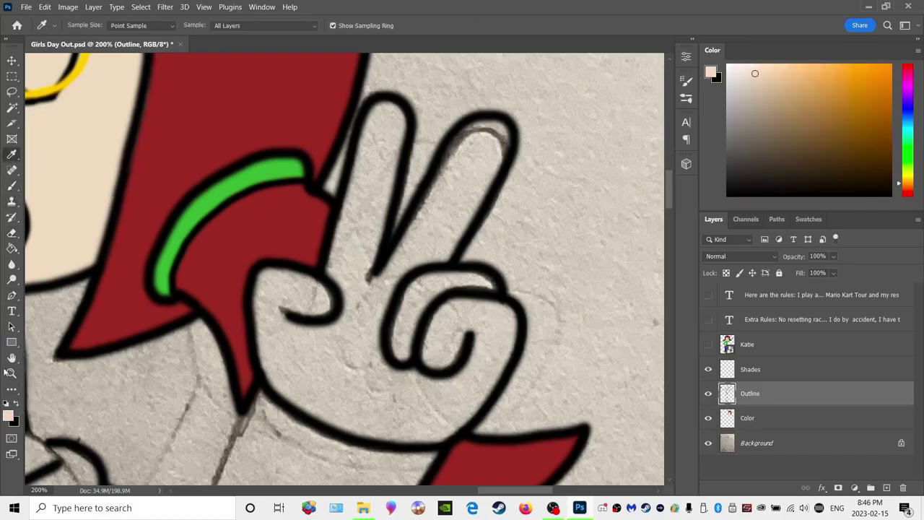
Select the interiors of the peace-sign hand, its curled finger and the neck with the Magic Wand on Outline, hiding the Background layer
{"action": "left_click", "coordinate": [14, 108]}
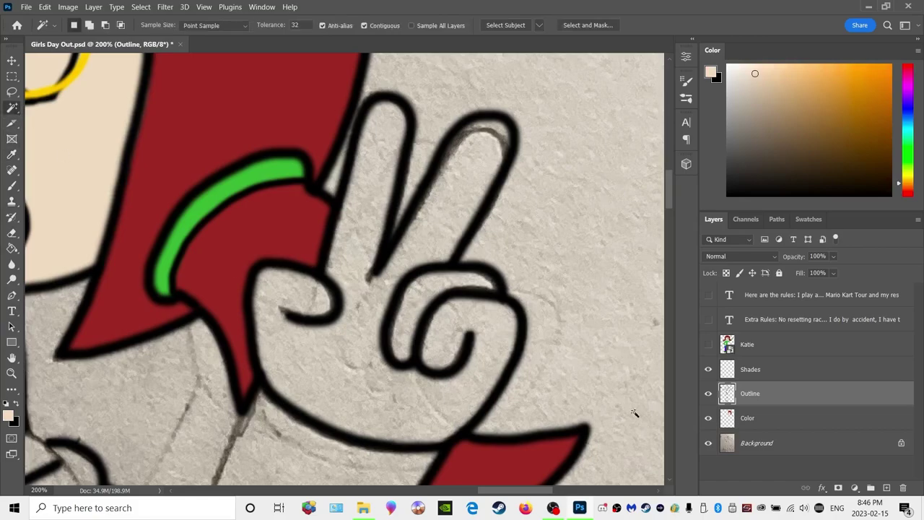
{"action": "left_click", "coordinate": [365, 316]}
{"action": "right_click", "coordinate": [423, 293]}
{"action": "left_click", "coordinate": [461, 113]}
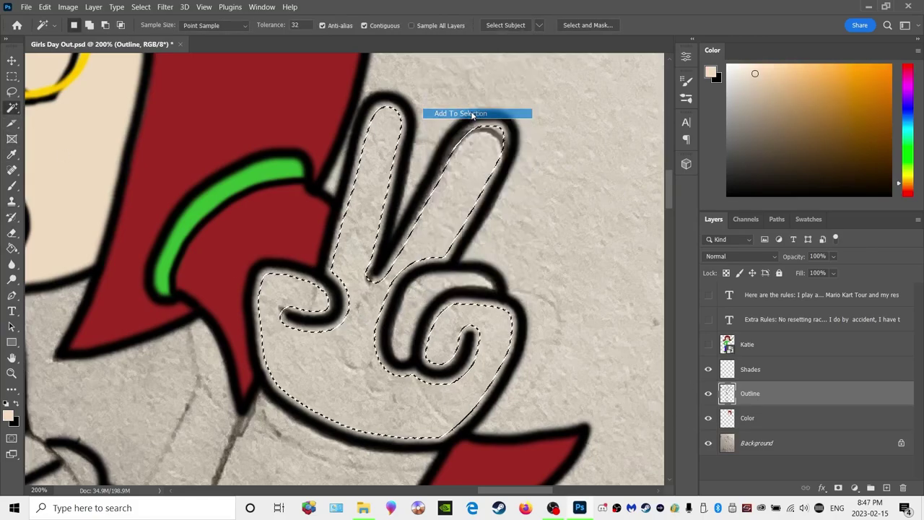
{"action": "left_click", "coordinate": [708, 442]}
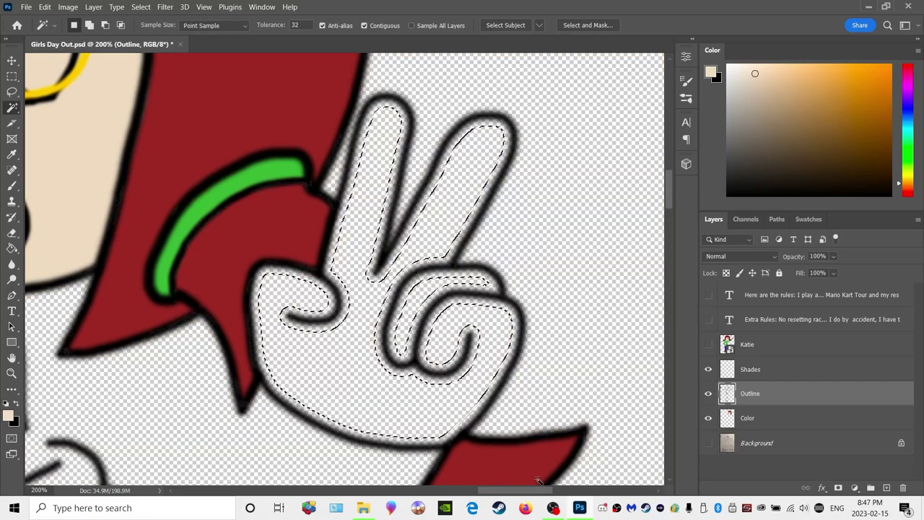
{"action": "left_click_drag", "start_coordinate": [534, 491], "coordinate": [480, 493]}
{"action": "right_click", "coordinate": [341, 336]}
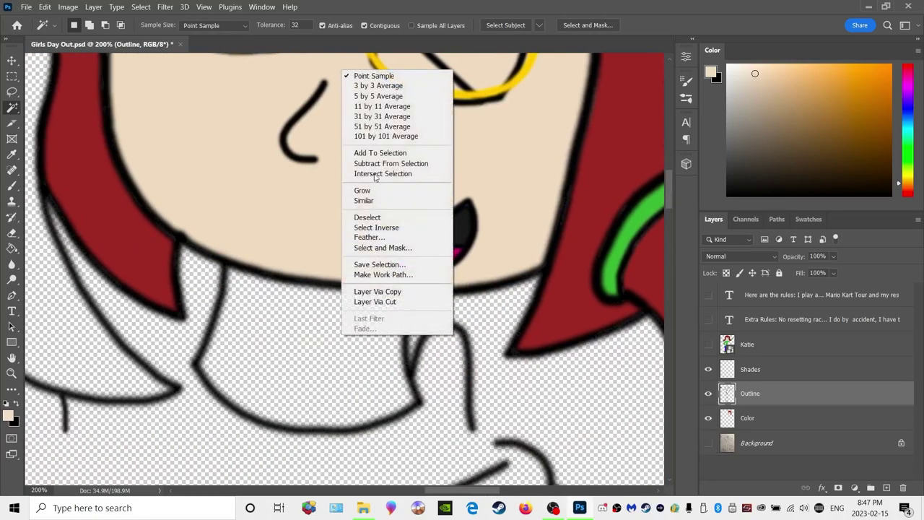
{"action": "left_click", "coordinate": [381, 153]}
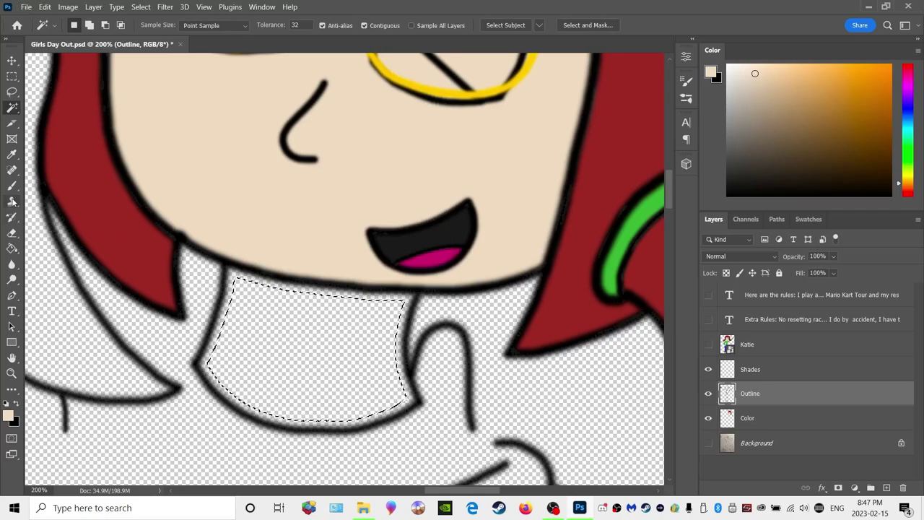
Fill the selected hand and neck areas with the skin tone on the Color layer
{"action": "left_click", "coordinate": [12, 247]}
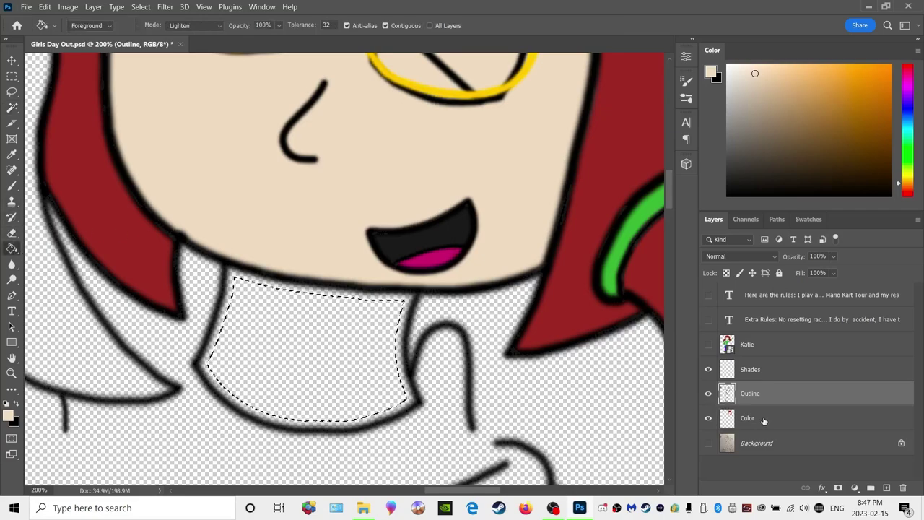
{"action": "left_click", "coordinate": [747, 417]}
{"action": "left_click", "coordinate": [371, 357]}
{"action": "scroll", "coordinate": [414, 491], "scroll_direction": "right", "scroll_amount": 5}
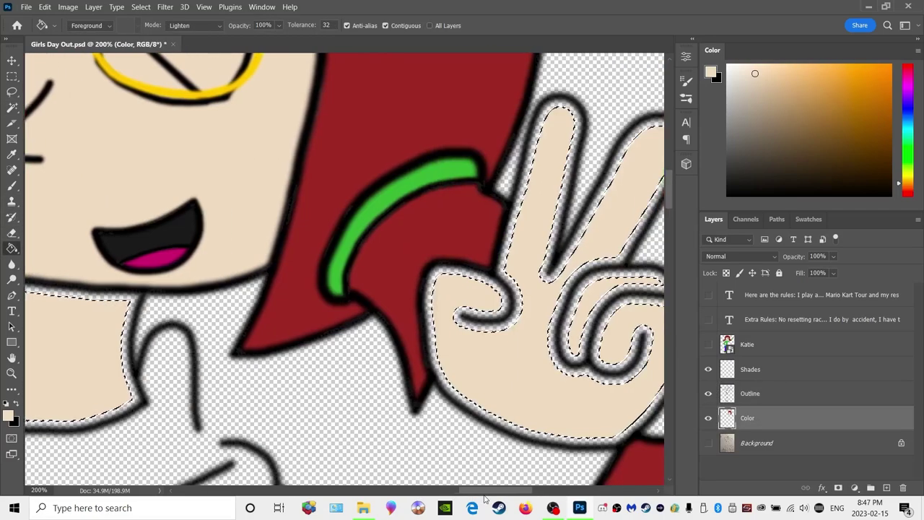
{"action": "scroll", "coordinate": [345, 422], "scroll_direction": "left", "scroll_amount": 6}
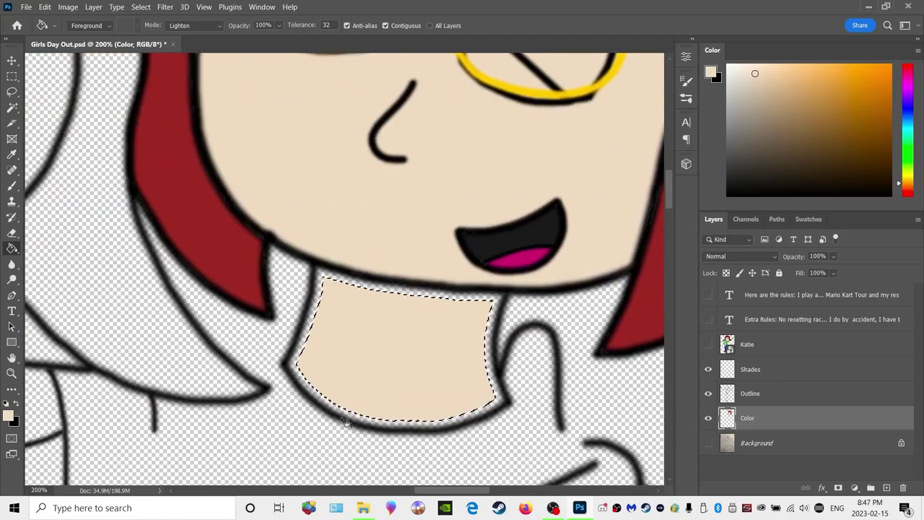
Deselect and brush skin tone into the unfilled gaps along the neck's outline on the Color layer
{"action": "left_click", "coordinate": [12, 91]}
{"action": "key", "text": "ctrl+d"}
{"action": "left_click", "coordinate": [10, 186]}
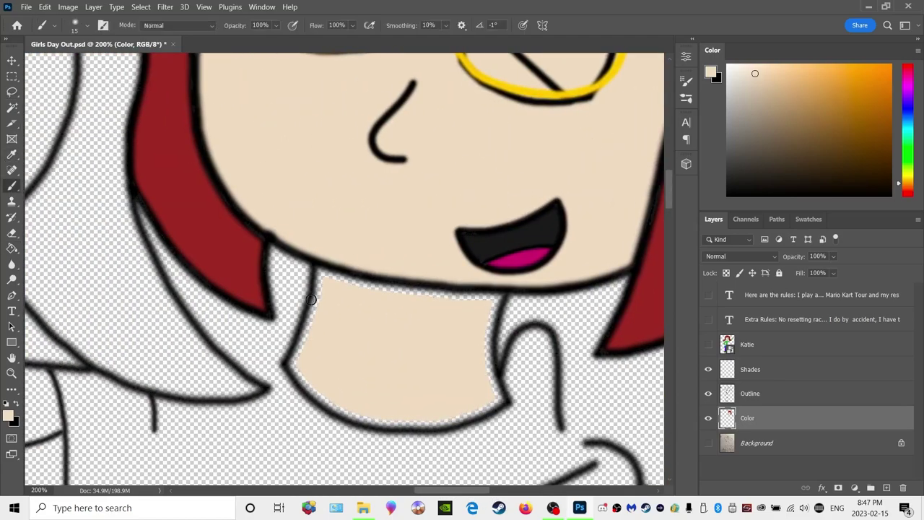
{"action": "left_click_drag", "start_coordinate": [322, 273], "coordinate": [495, 298]}
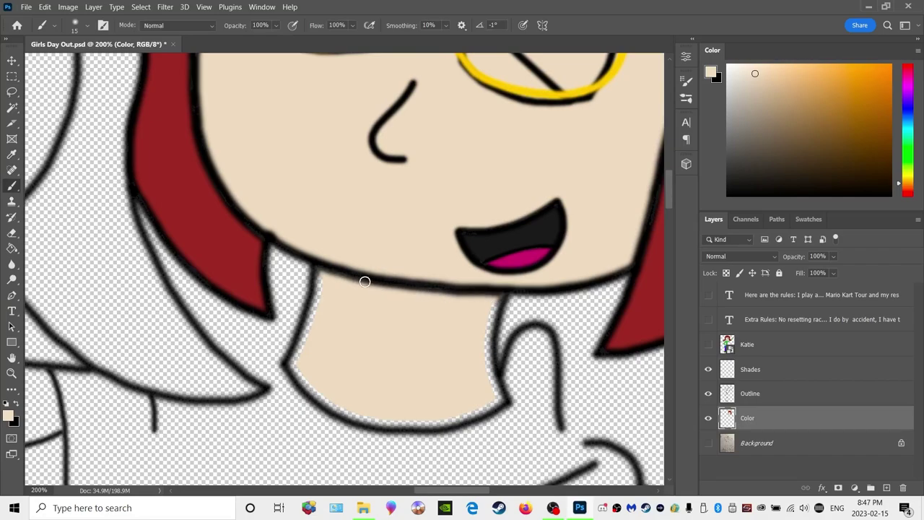
{"action": "mouse_move", "coordinate": [318, 271]}
{"action": "left_mouse_down"}
{"action": "mouse_move", "coordinate": [293, 365]}
{"action": "mouse_move", "coordinate": [328, 407]}
{"action": "mouse_move", "coordinate": [381, 425]}
{"action": "mouse_move", "coordinate": [442, 423]}
{"action": "mouse_move", "coordinate": [500, 400]}
{"action": "mouse_move", "coordinate": [489, 358]}
{"action": "mouse_move", "coordinate": [503, 293]}
{"action": "left_mouse_up"}
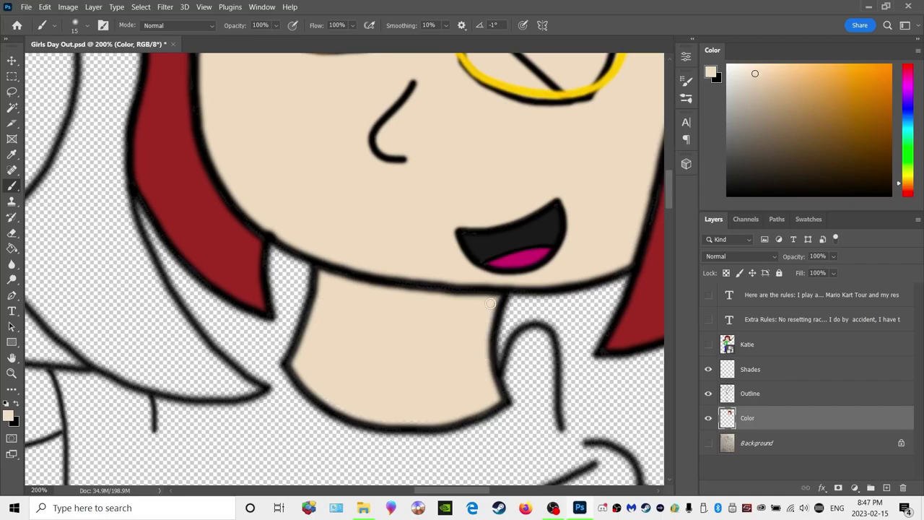
{"action": "left_click_drag", "start_coordinate": [502, 401], "coordinate": [430, 423]}
Brush skin tone into the gaps along the thumb's outer edge, the palm and the front curled finger of the peace-sign hand
{"action": "left_click_drag", "start_coordinate": [424, 494], "coordinate": [470, 494]}
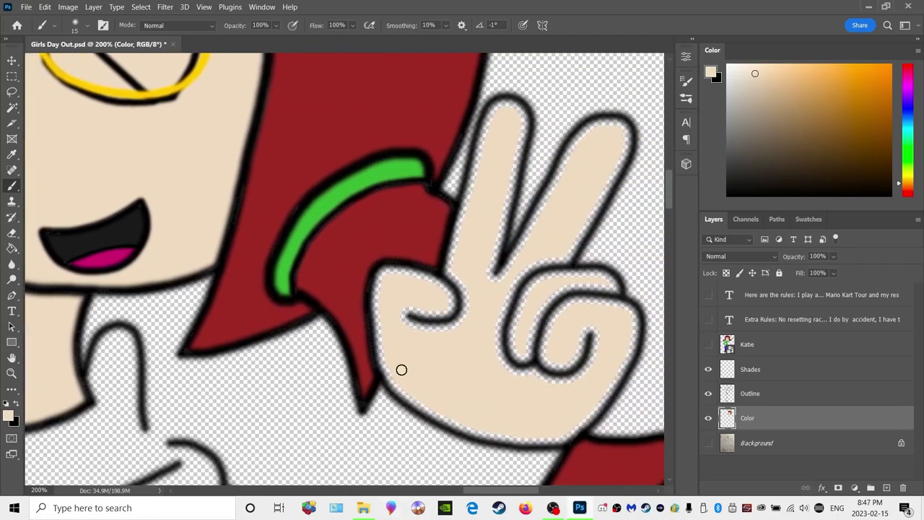
{"action": "mouse_move", "coordinate": [388, 373]}
{"action": "left_mouse_down"}
{"action": "mouse_move", "coordinate": [373, 329]}
{"action": "mouse_move", "coordinate": [375, 289]}
{"action": "mouse_move", "coordinate": [388, 268]}
{"action": "mouse_move", "coordinate": [425, 277]}
{"action": "left_mouse_up"}
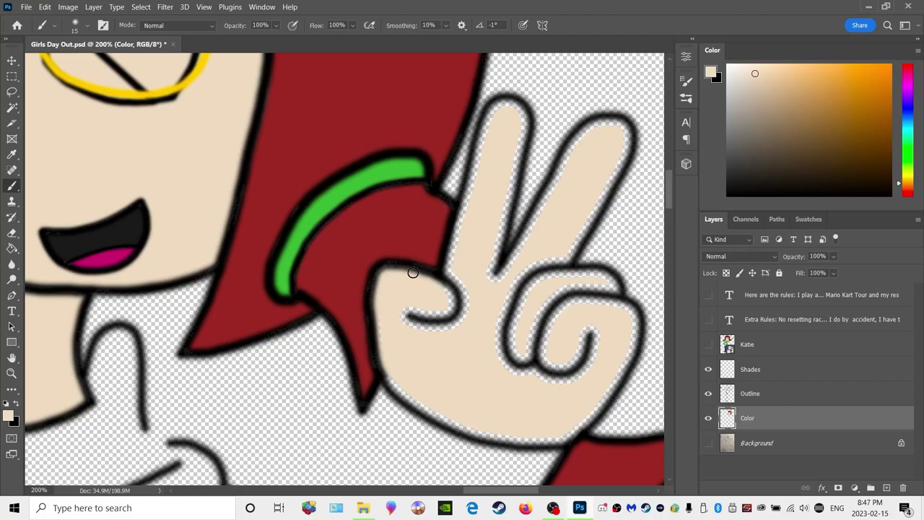
{"action": "mouse_move", "coordinate": [384, 368]}
{"action": "left_mouse_down"}
{"action": "mouse_move", "coordinate": [429, 410]}
{"action": "mouse_move", "coordinate": [478, 431]}
{"action": "left_mouse_up"}
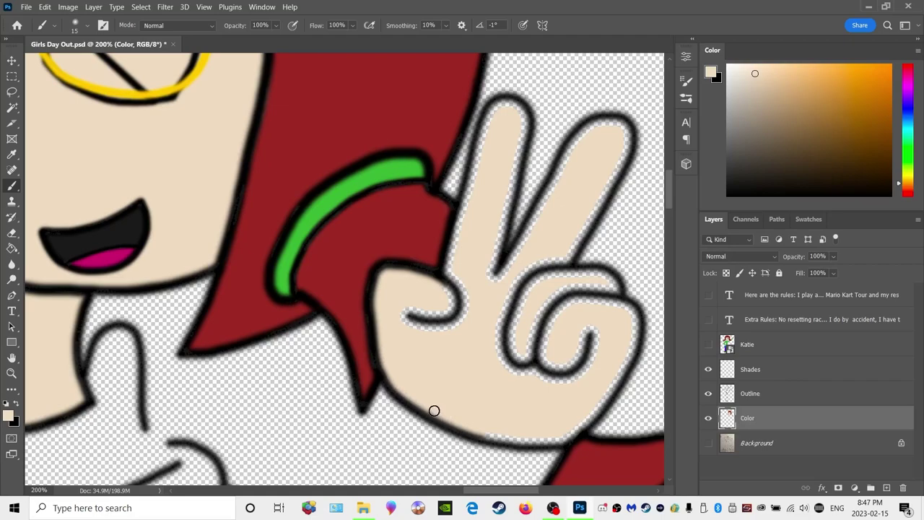
{"action": "mouse_move", "coordinate": [470, 429]}
{"action": "left_mouse_down"}
{"action": "mouse_move", "coordinate": [529, 442]}
{"action": "mouse_move", "coordinate": [570, 436]}
{"action": "mouse_move", "coordinate": [631, 359]}
{"action": "mouse_move", "coordinate": [638, 322]}
{"action": "mouse_move", "coordinate": [591, 300]}
{"action": "mouse_move", "coordinate": [548, 317]}
{"action": "mouse_move", "coordinate": [539, 361]}
{"action": "mouse_move", "coordinate": [558, 329]}
{"action": "mouse_move", "coordinate": [561, 393]}
{"action": "mouse_move", "coordinate": [588, 330]}
{"action": "mouse_move", "coordinate": [597, 332]}
{"action": "mouse_move", "coordinate": [556, 351]}
{"action": "mouse_move", "coordinate": [540, 338]}
{"action": "mouse_move", "coordinate": [563, 287]}
{"action": "mouse_move", "coordinate": [521, 378]}
{"action": "mouse_move", "coordinate": [527, 388]}
{"action": "mouse_move", "coordinate": [498, 364]}
{"action": "mouse_move", "coordinate": [503, 329]}
{"action": "left_mouse_up"}
{"action": "mouse_move", "coordinate": [580, 296]}
{"action": "left_mouse_down"}
{"action": "mouse_move", "coordinate": [610, 291]}
{"action": "mouse_move", "coordinate": [631, 303]}
{"action": "mouse_move", "coordinate": [636, 333]}
{"action": "left_mouse_up"}
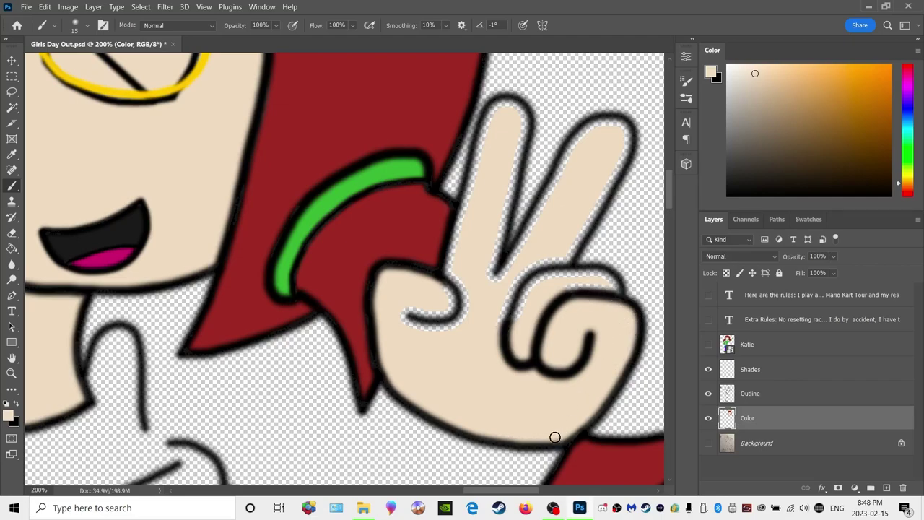
Brush skin tone into the gaps around the thumb's curl and along both raised fingers
{"action": "mouse_move", "coordinate": [406, 311]}
{"action": "left_mouse_down"}
{"action": "mouse_move", "coordinate": [413, 331]}
{"action": "mouse_move", "coordinate": [444, 325]}
{"action": "mouse_move", "coordinate": [460, 293]}
{"action": "mouse_move", "coordinate": [447, 269]}
{"action": "mouse_move", "coordinate": [455, 218]}
{"action": "mouse_move", "coordinate": [482, 114]}
{"action": "mouse_move", "coordinate": [502, 98]}
{"action": "mouse_move", "coordinate": [517, 105]}
{"action": "mouse_move", "coordinate": [525, 125]}
{"action": "mouse_move", "coordinate": [496, 261]}
{"action": "mouse_move", "coordinate": [499, 239]}
{"action": "left_mouse_up"}
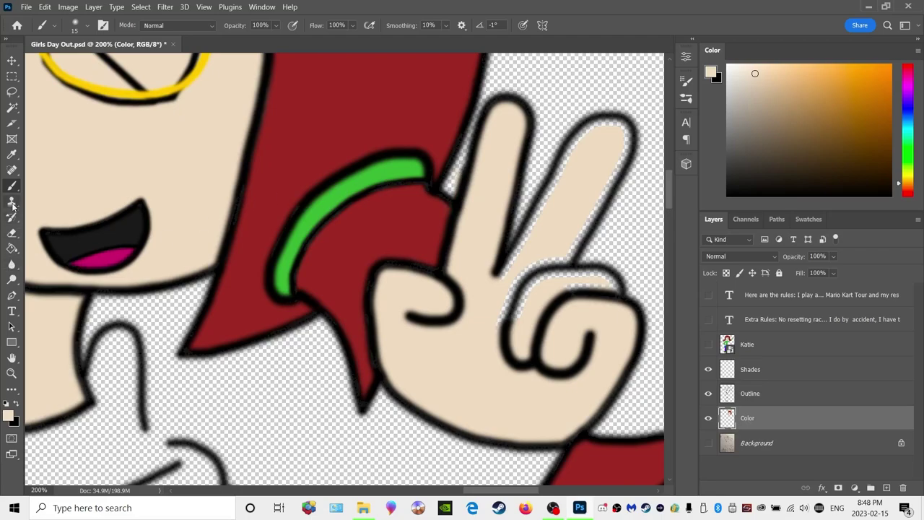
{"action": "left_click", "coordinate": [12, 233]}
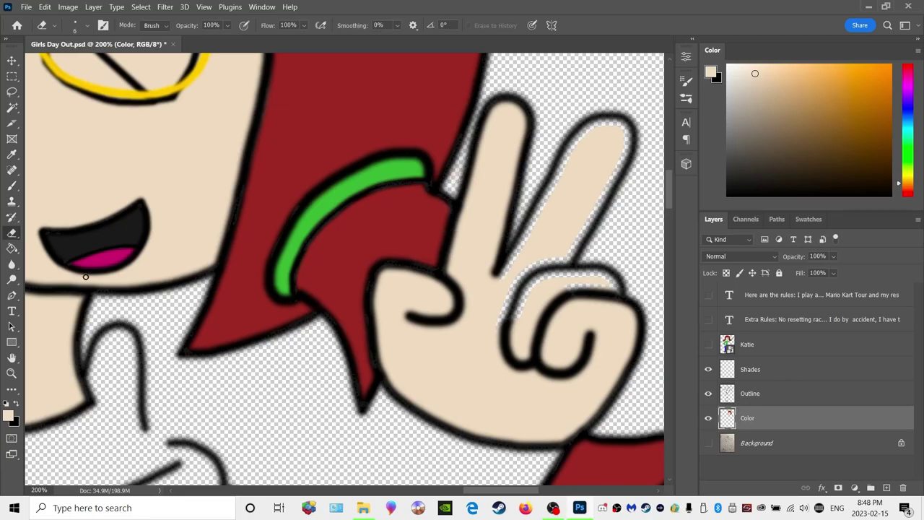
{"action": "left_click", "coordinate": [12, 185]}
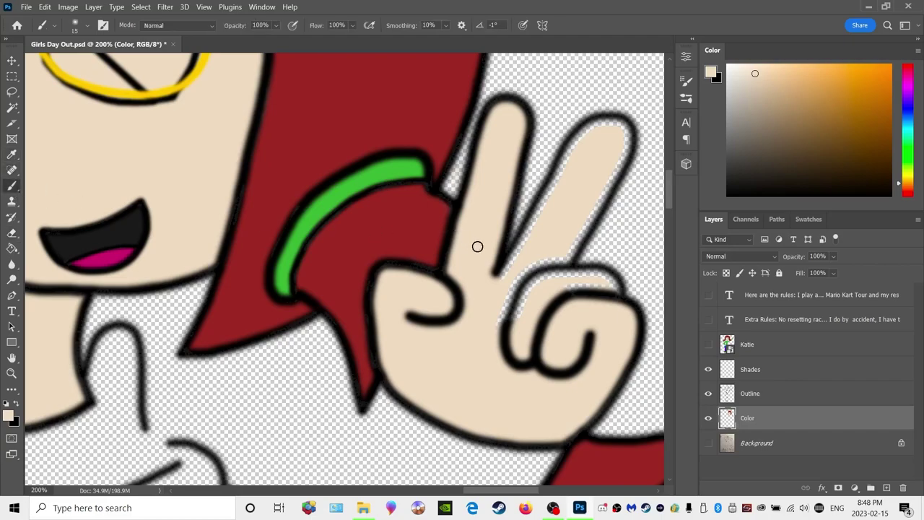
{"action": "mouse_move", "coordinate": [505, 269]}
{"action": "left_mouse_down"}
{"action": "mouse_move", "coordinate": [498, 277]}
{"action": "mouse_move", "coordinate": [582, 138]}
{"action": "left_mouse_up"}
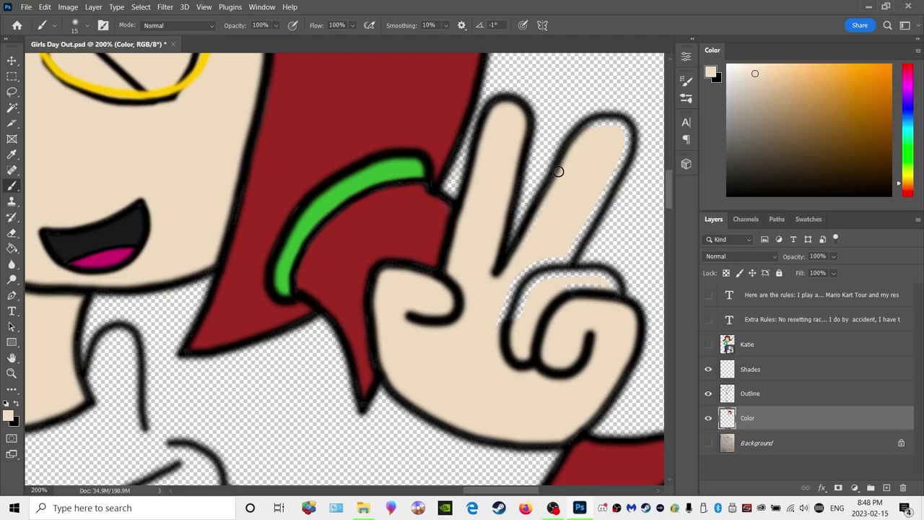
{"action": "mouse_move", "coordinate": [515, 263]}
{"action": "left_mouse_down"}
{"action": "mouse_move", "coordinate": [560, 165]}
{"action": "mouse_move", "coordinate": [594, 123]}
{"action": "mouse_move", "coordinate": [619, 120]}
{"action": "mouse_move", "coordinate": [628, 145]}
{"action": "mouse_move", "coordinate": [571, 252]}
{"action": "mouse_move", "coordinate": [609, 177]}
{"action": "left_mouse_up"}
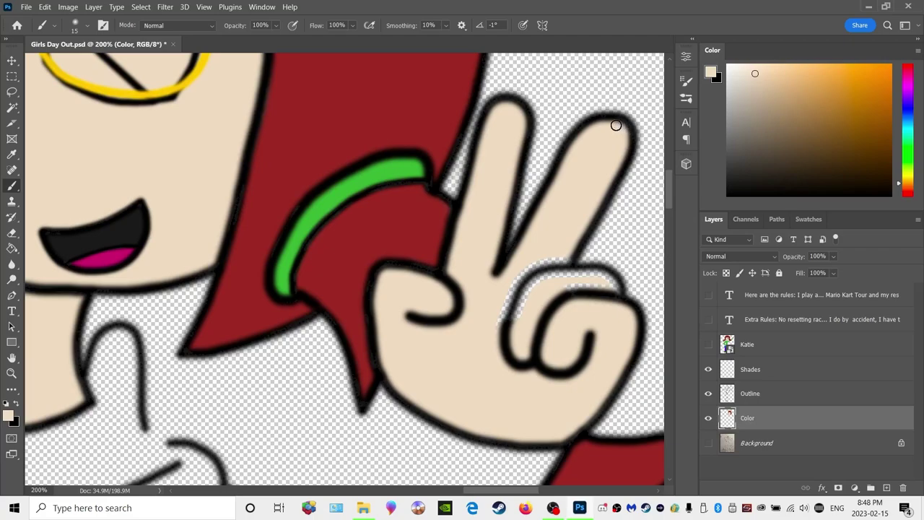
Brush skin tone into the remaining gaps around the rear curled finger, and fit the whole drawing in view
{"action": "mouse_move", "coordinate": [563, 247]}
{"action": "left_mouse_down"}
{"action": "mouse_move", "coordinate": [564, 287]}
{"action": "mouse_move", "coordinate": [556, 238]}
{"action": "mouse_move", "coordinate": [550, 281]}
{"action": "mouse_move", "coordinate": [521, 310]}
{"action": "mouse_move", "coordinate": [524, 261]}
{"action": "mouse_move", "coordinate": [506, 301]}
{"action": "mouse_move", "coordinate": [519, 297]}
{"action": "mouse_move", "coordinate": [520, 313]}
{"action": "mouse_move", "coordinate": [575, 282]}
{"action": "mouse_move", "coordinate": [564, 277]}
{"action": "mouse_move", "coordinate": [526, 301]}
{"action": "left_mouse_up"}
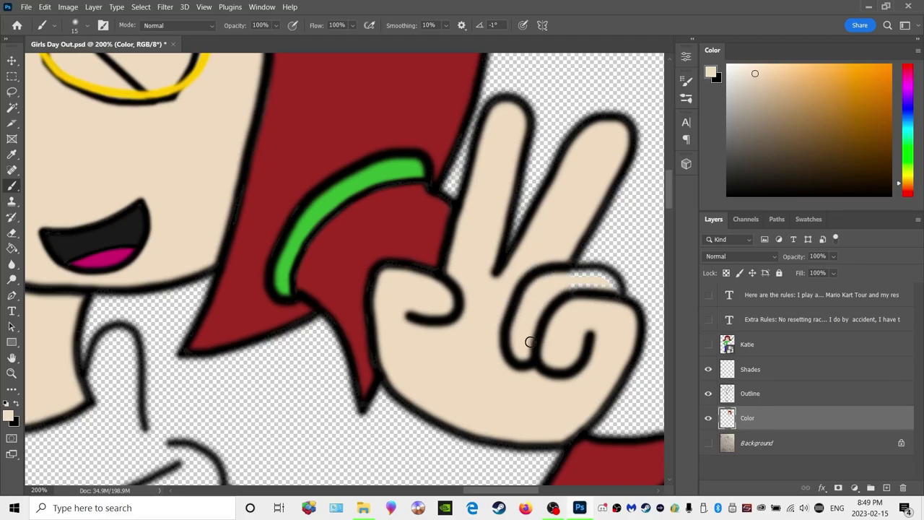
{"action": "mouse_move", "coordinate": [569, 281]}
{"action": "left_mouse_down"}
{"action": "mouse_move", "coordinate": [617, 293]}
{"action": "mouse_move", "coordinate": [569, 289]}
{"action": "mouse_move", "coordinate": [613, 286]}
{"action": "mouse_move", "coordinate": [595, 280]}
{"action": "mouse_move", "coordinate": [559, 279]}
{"action": "mouse_move", "coordinate": [598, 281]}
{"action": "left_mouse_up"}
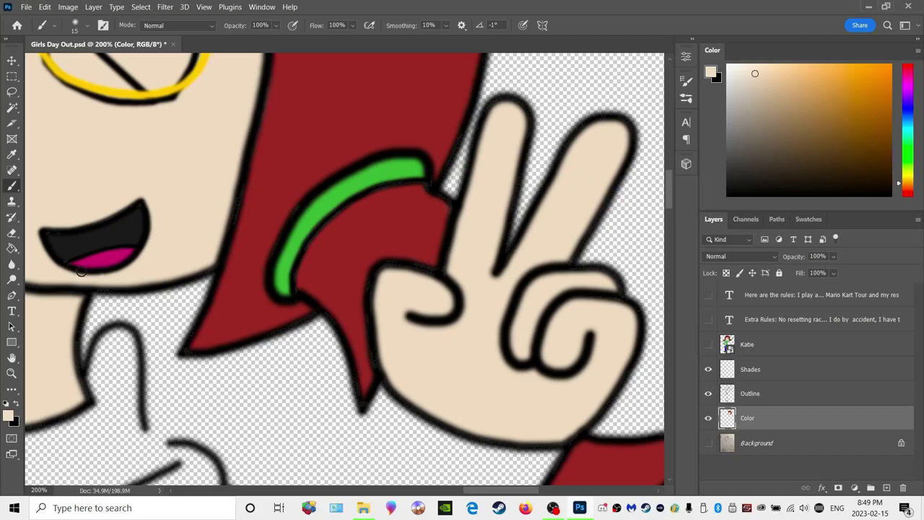
{"action": "left_click", "coordinate": [12, 372]}
{"action": "right_click", "coordinate": [243, 315]}
{"action": "left_click", "coordinate": [288, 324]}
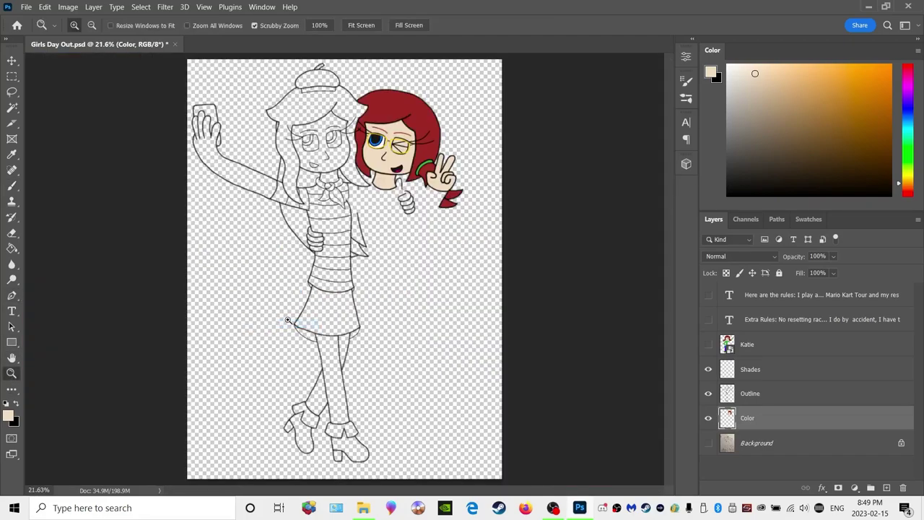